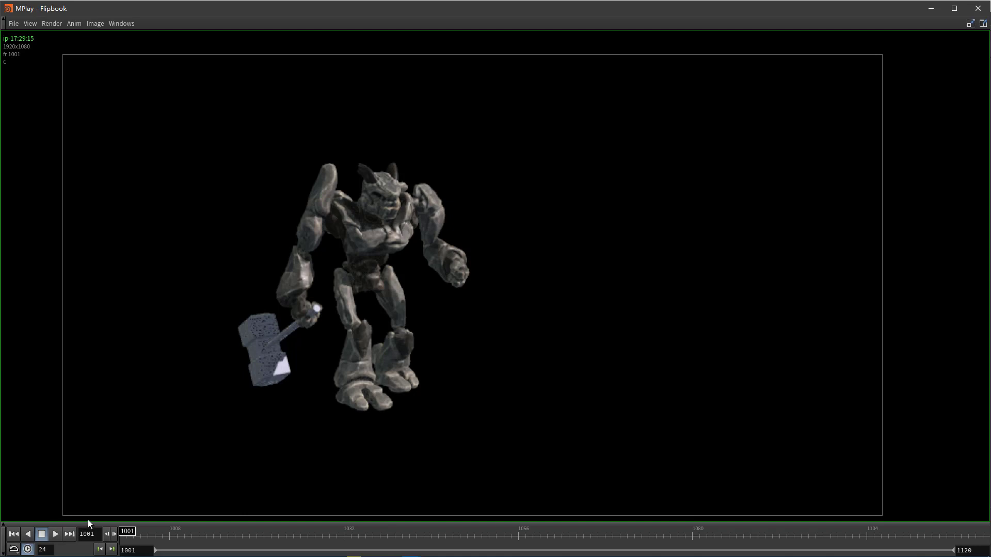
Step: Play back both stone creature explosion flipbooks to compare how the fire and smoke develop
click(56, 535)
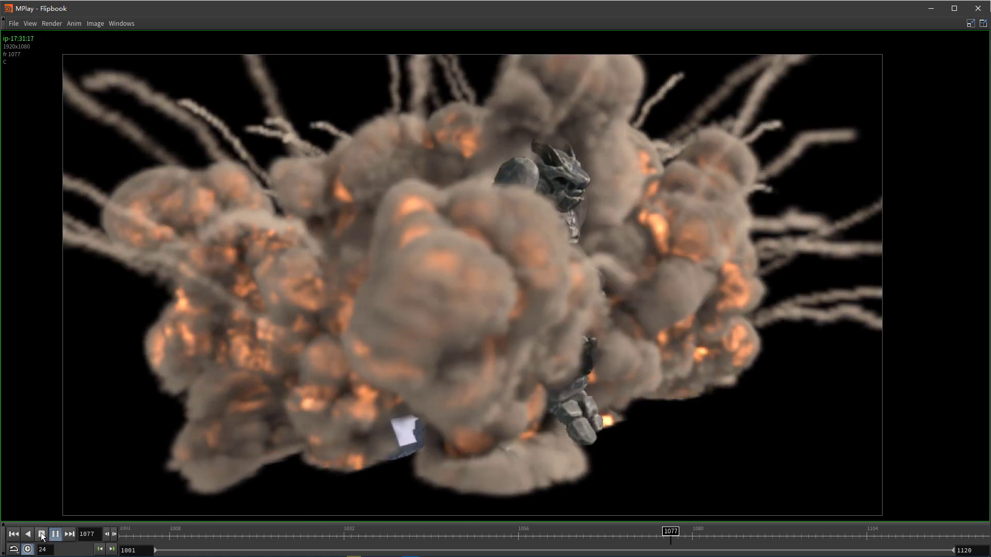
click(43, 534)
mouse_move(400, 551)
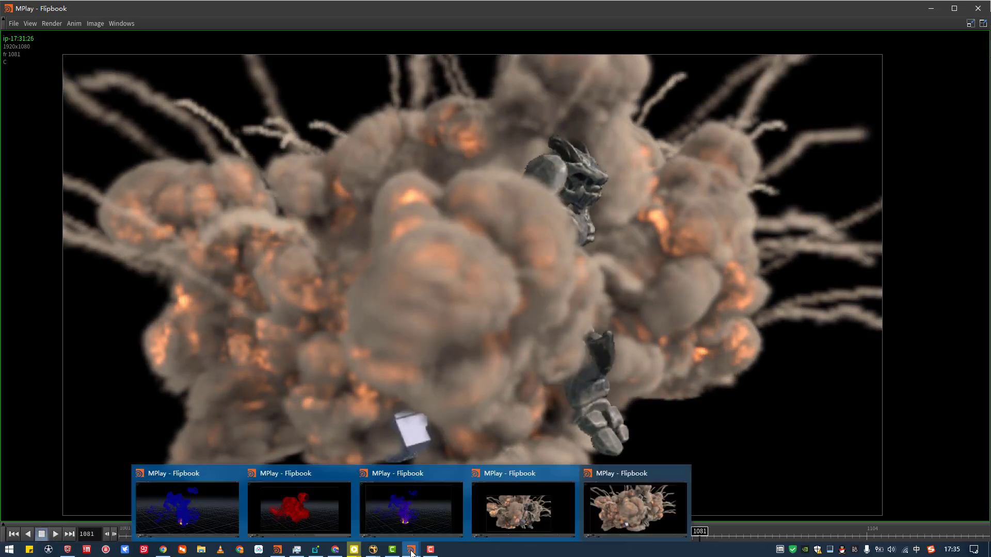
click(503, 507)
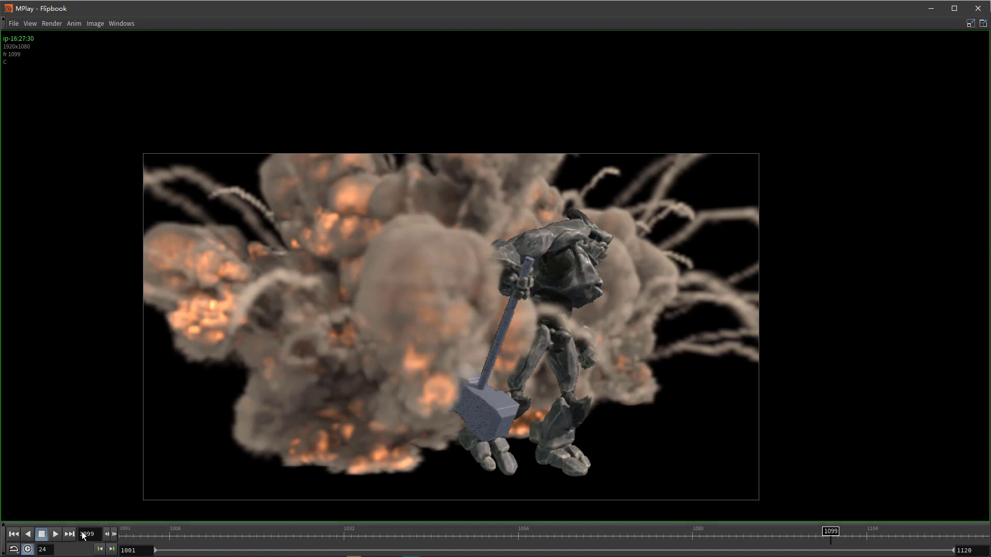
click(56, 534)
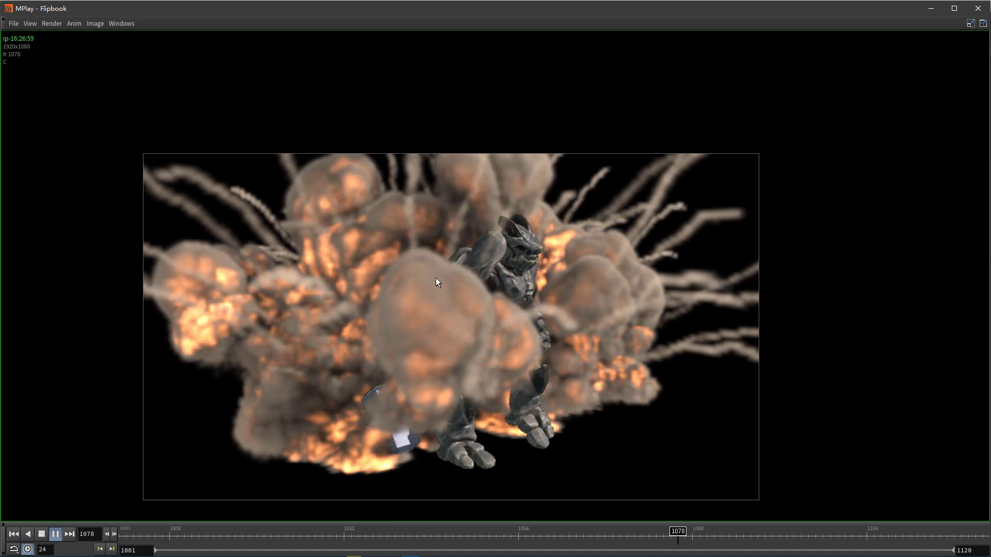
mouse_move(401, 555)
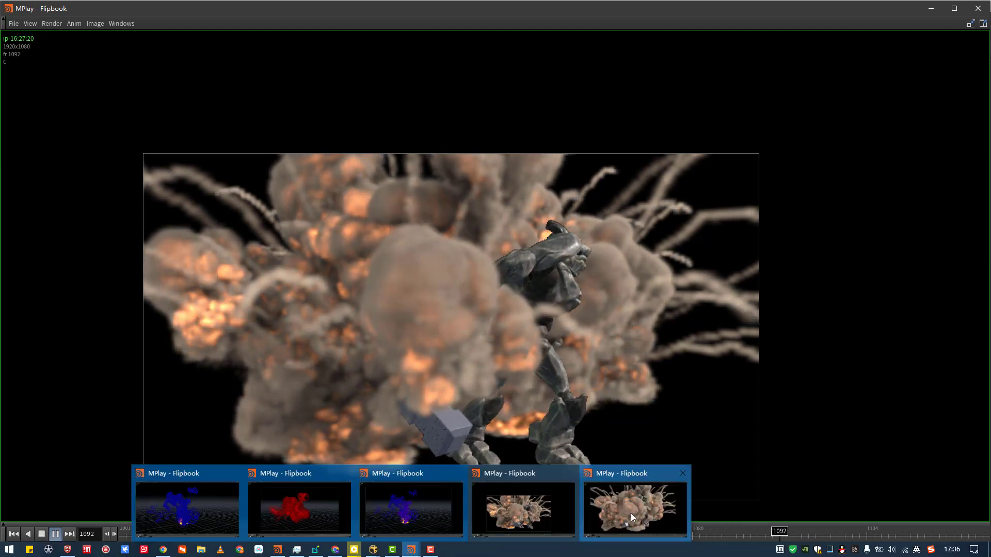
Step: Replay the larger creature explosion flipbook from frame 1001, stop it at frame 1034 and minimize its window
click(629, 513)
drag(252, 529, 113, 533)
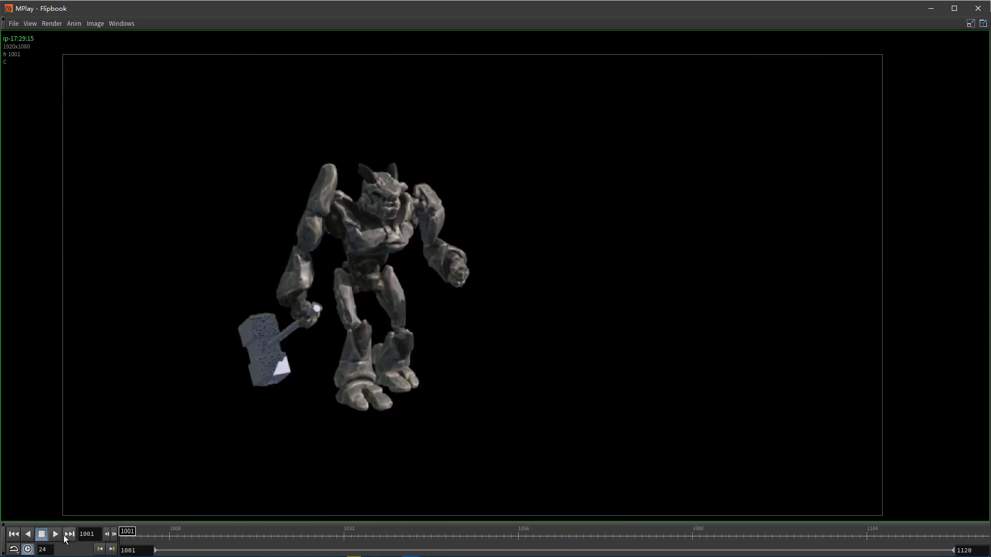
click(57, 535)
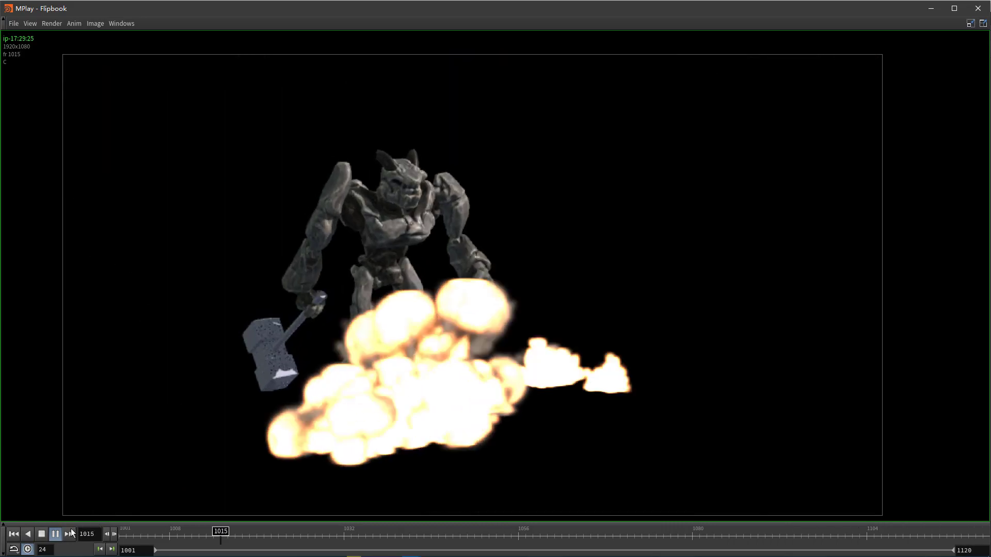
click(41, 534)
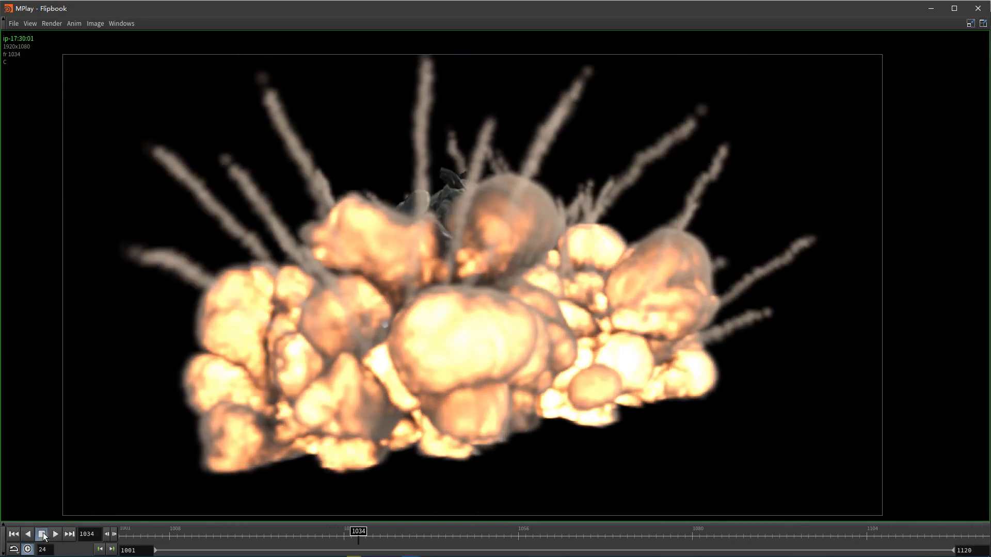
click(929, 8)
Step: Open the red particle flipbook and play it through, replaying it from around frame 1004
mouse_move(402, 554)
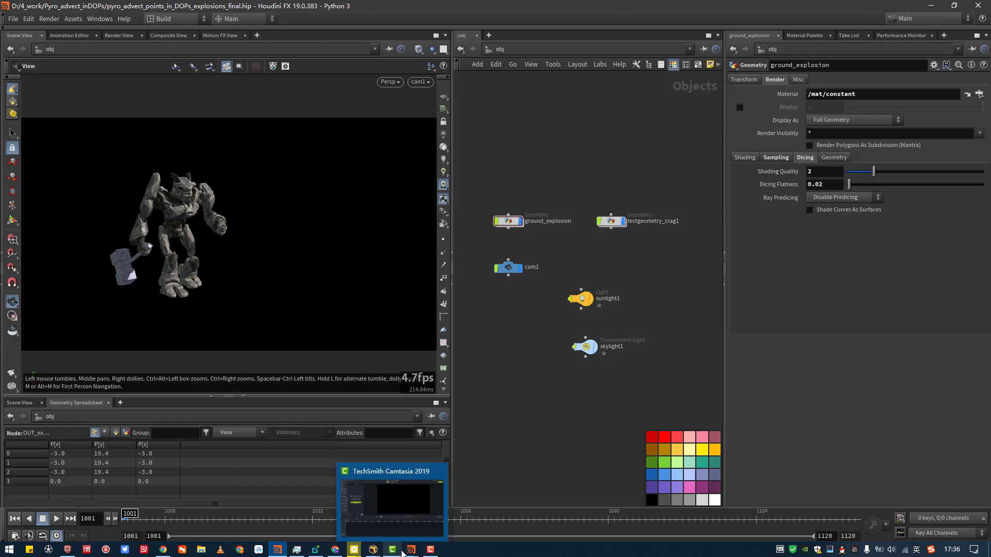
click(180, 516)
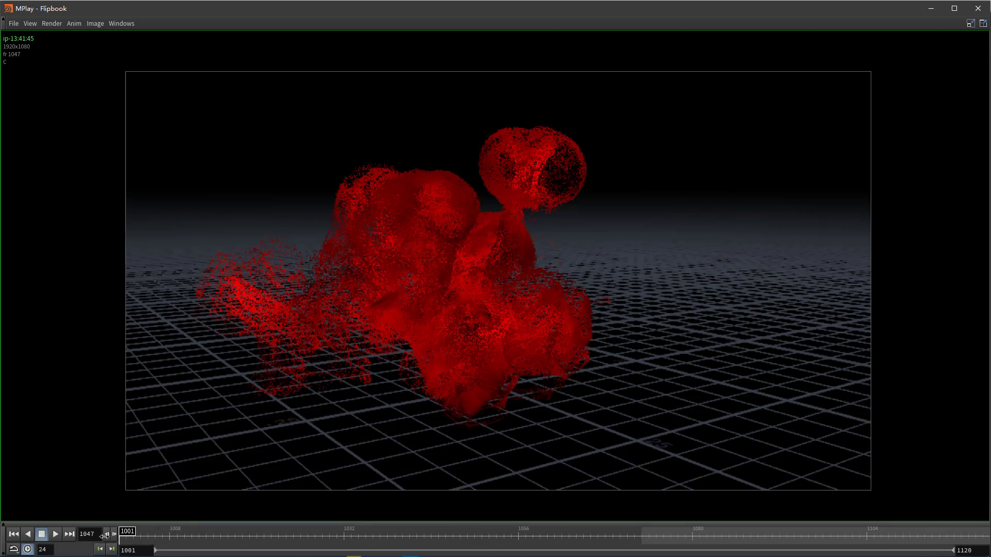
drag(66, 533, 56, 535)
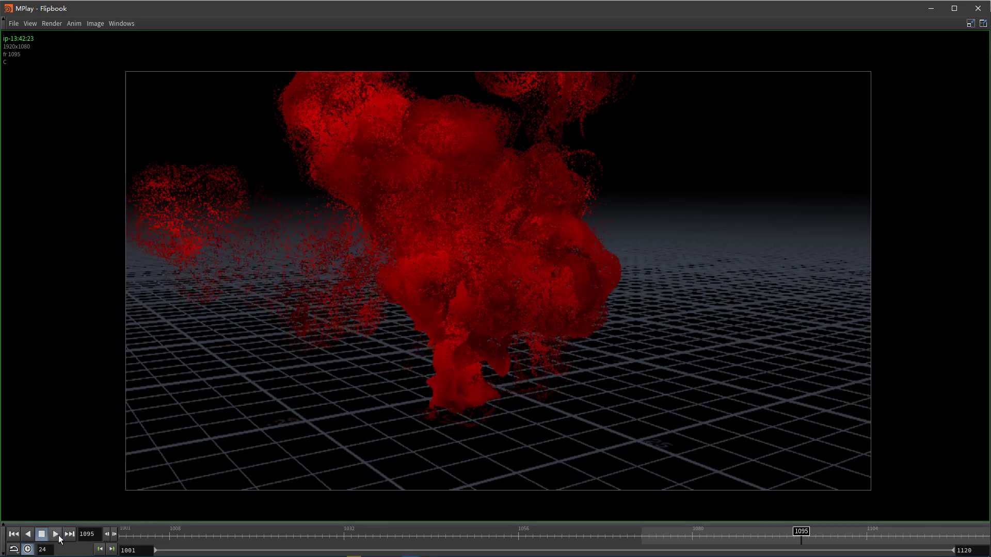
click(139, 536)
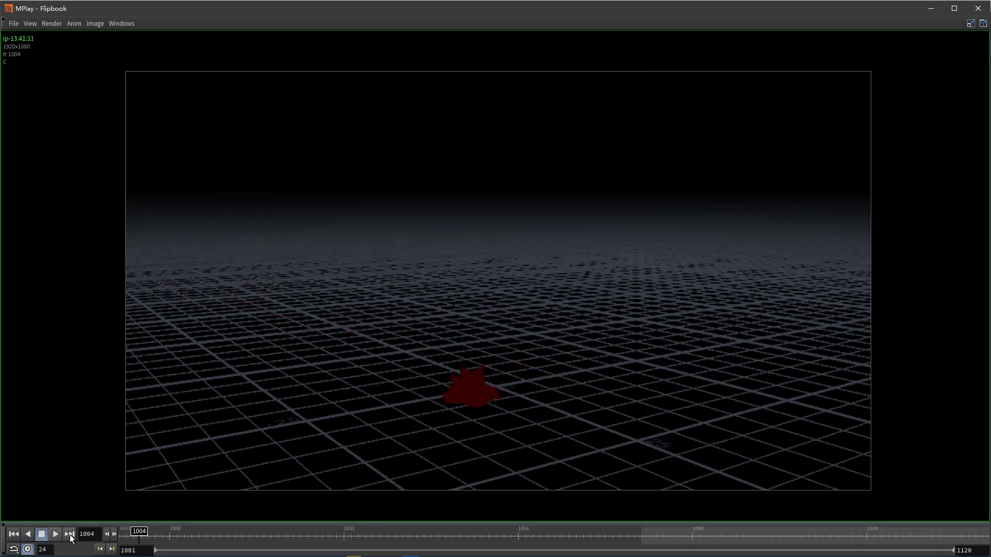
click(54, 534)
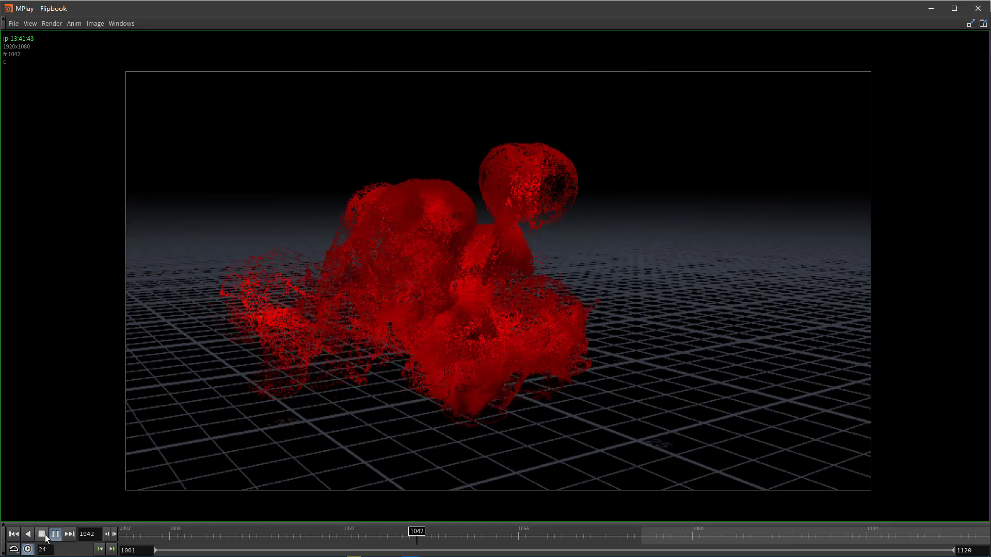
click(45, 535)
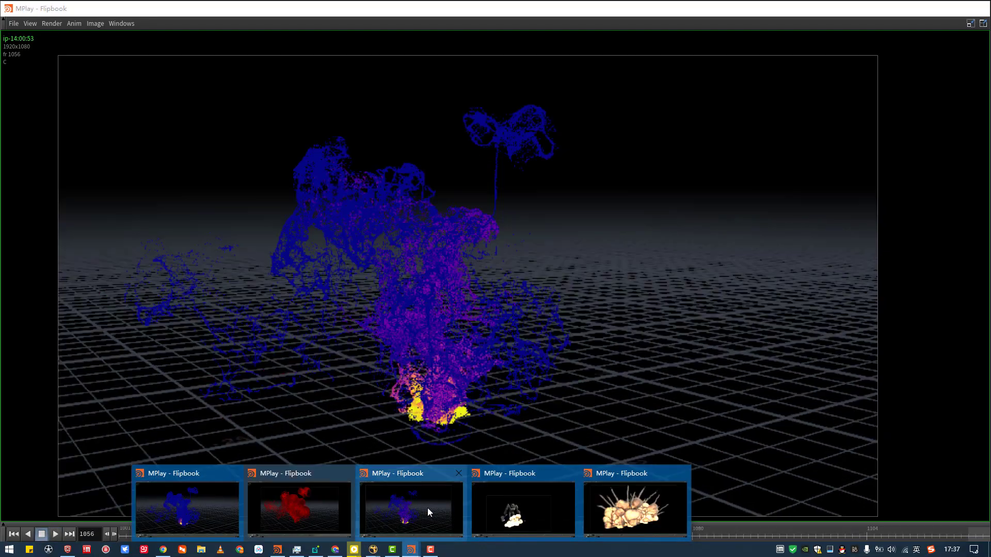
Step: Open the blue and yellow particle flipbook and play the advected points from the start of the range
click(428, 508)
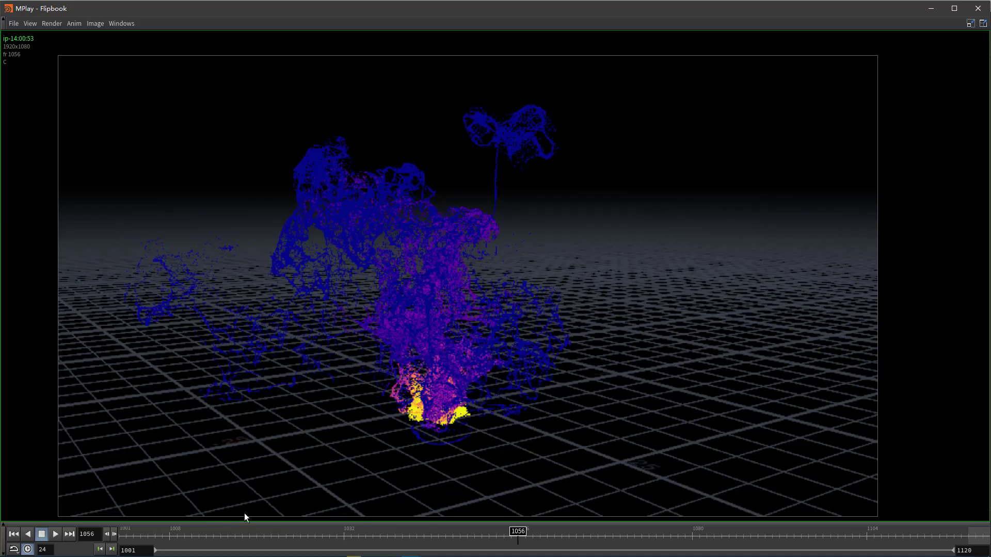
click(124, 528)
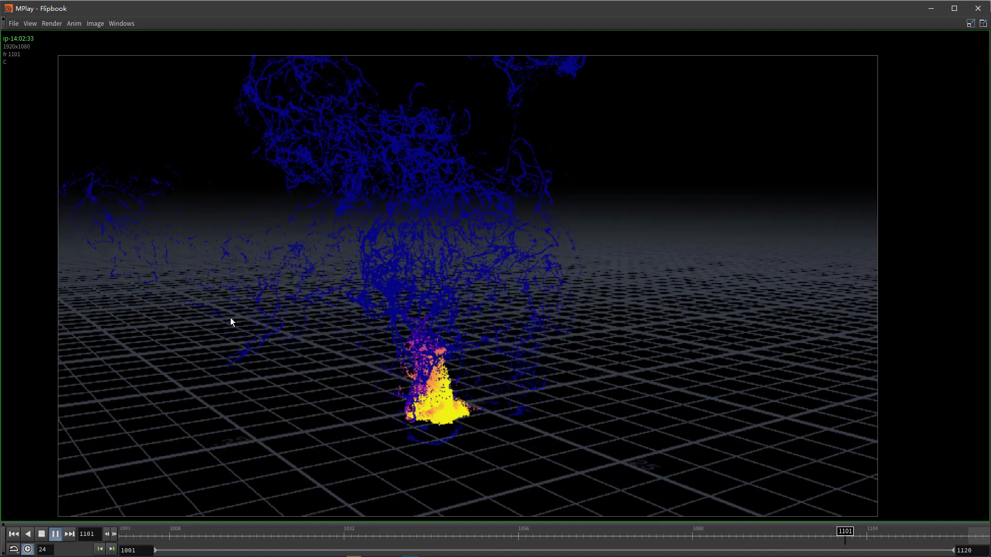
click(125, 536)
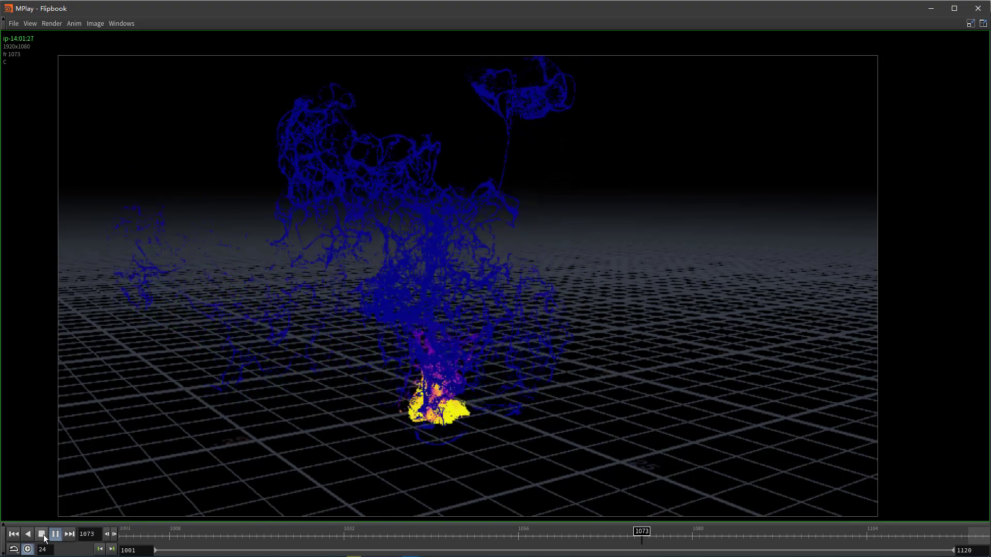
click(43, 534)
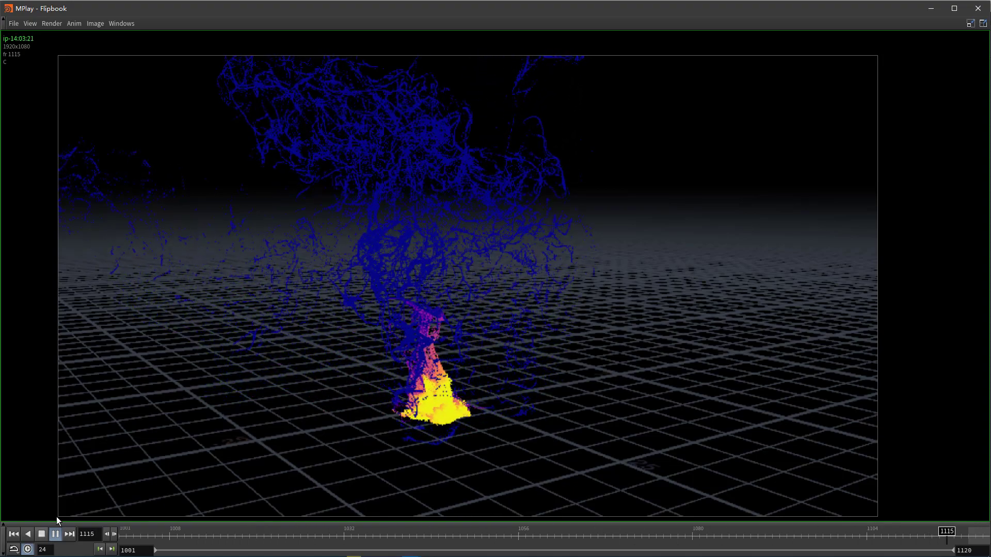
Step: Minimize the remaining flipbook windows to return to the Houdini scene
click(931, 10)
click(927, 8)
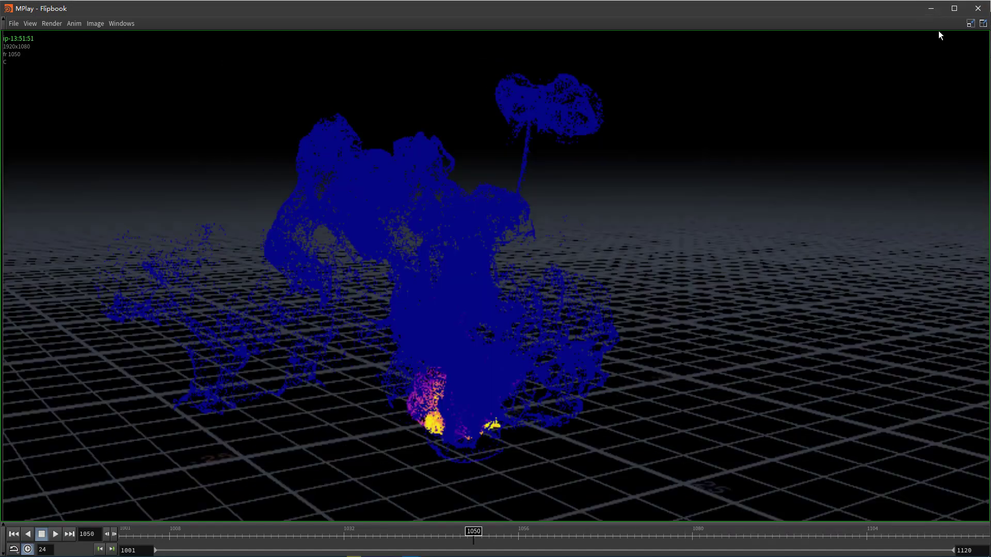
click(931, 10)
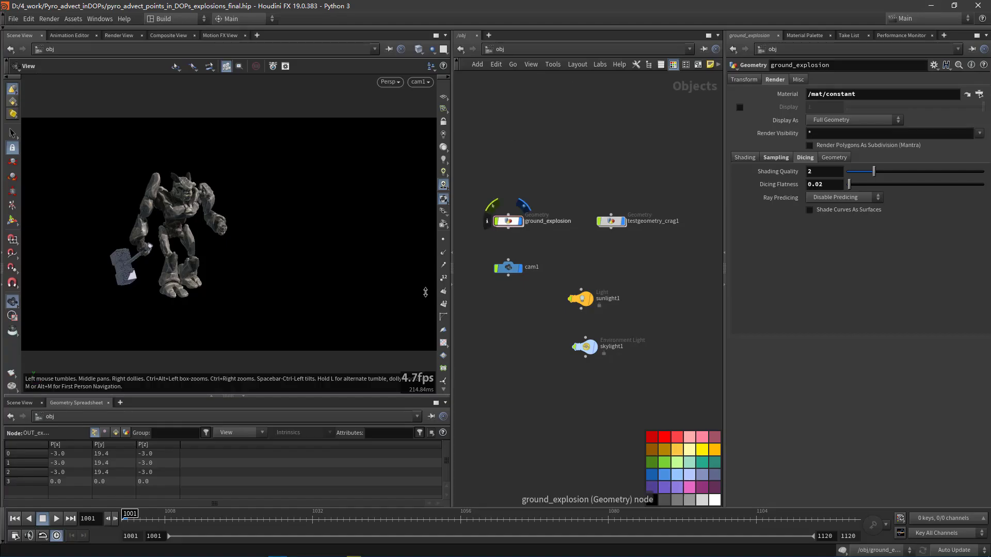
Step: Look briefly into the ground_explosion geometry network and return to the object level
double_click(513, 222)
scroll(547, 165, down, 3)
click(499, 50)
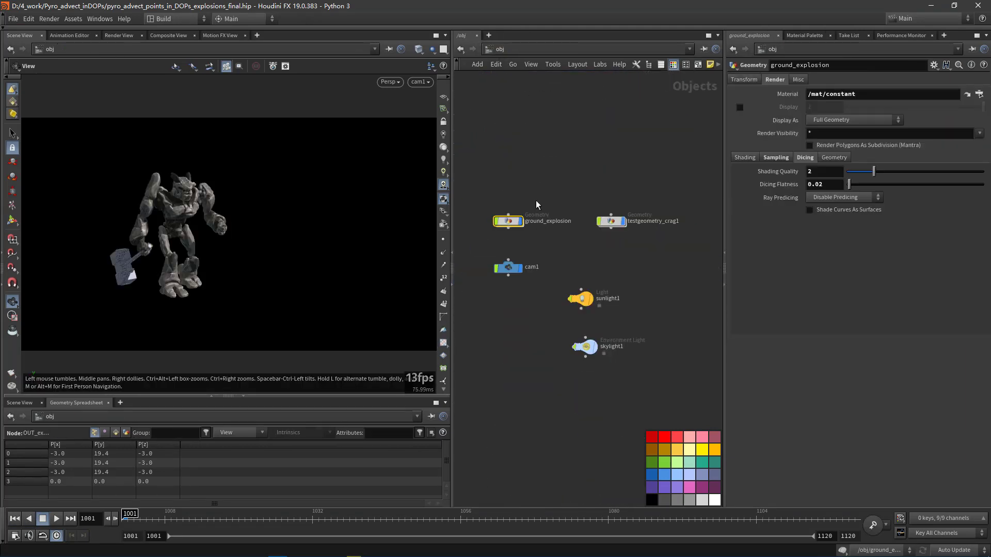
scroll(522, 209, up, 2)
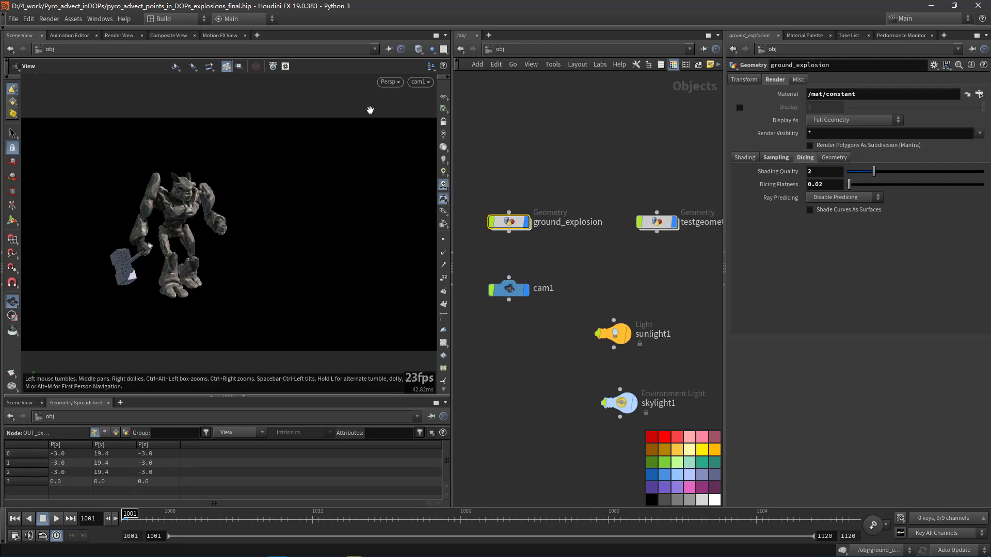
Step: Reveal the shelf with the Simple FX tool set and widen it to show all of its tools
click(317, 28)
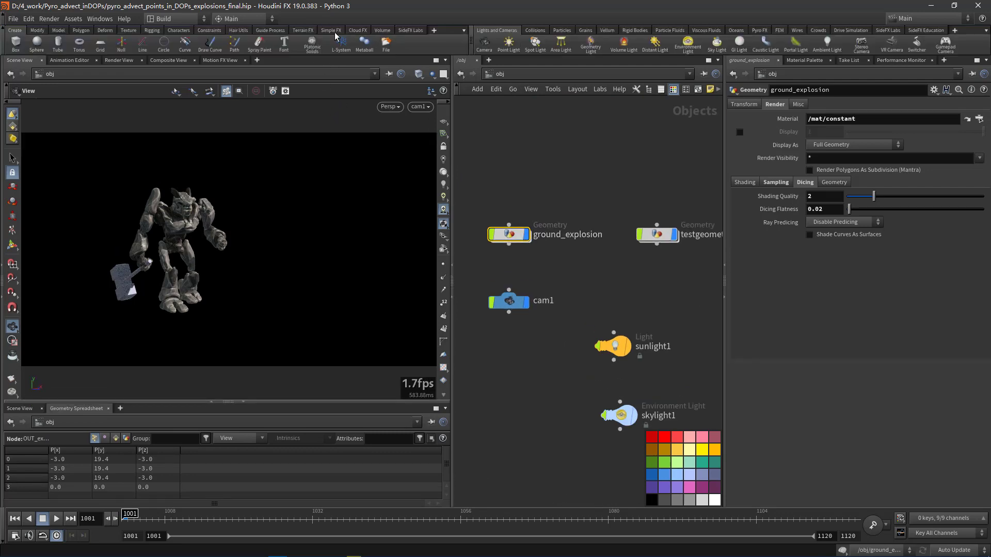
click(332, 31)
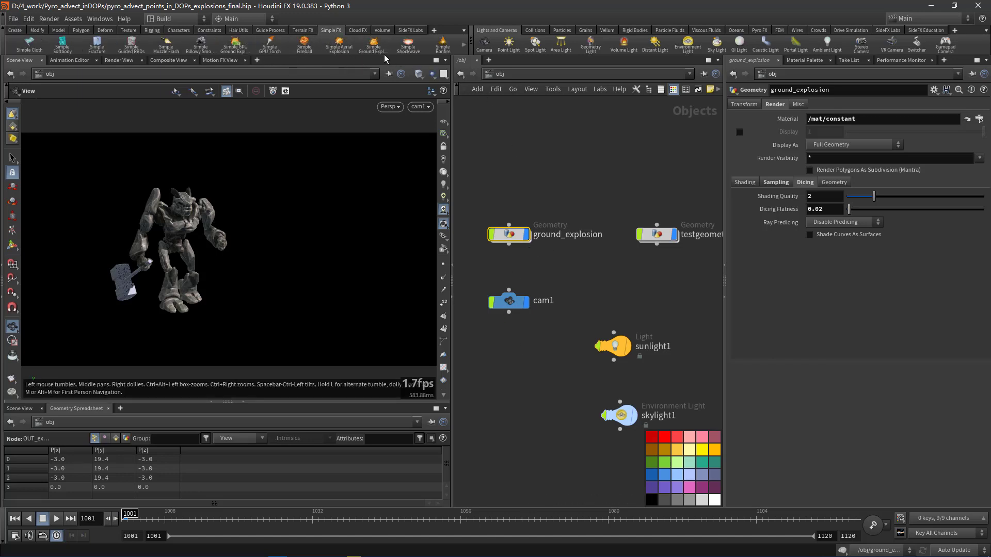
drag(472, 40, 567, 43)
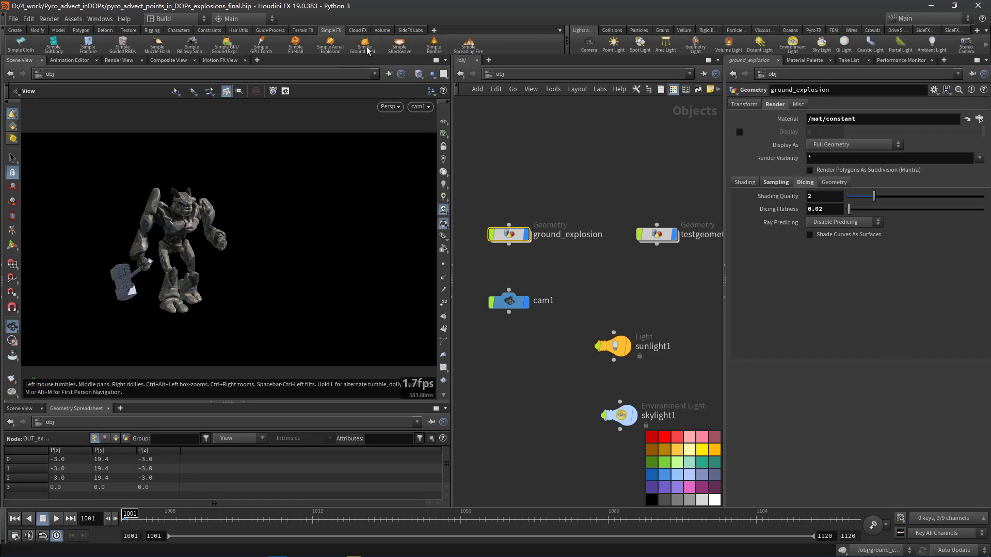
Step: Examine the ground_explosion network, selecting the source nodes above the merge and the pyrosolver_ground_explosion1 solver
double_click(507, 235)
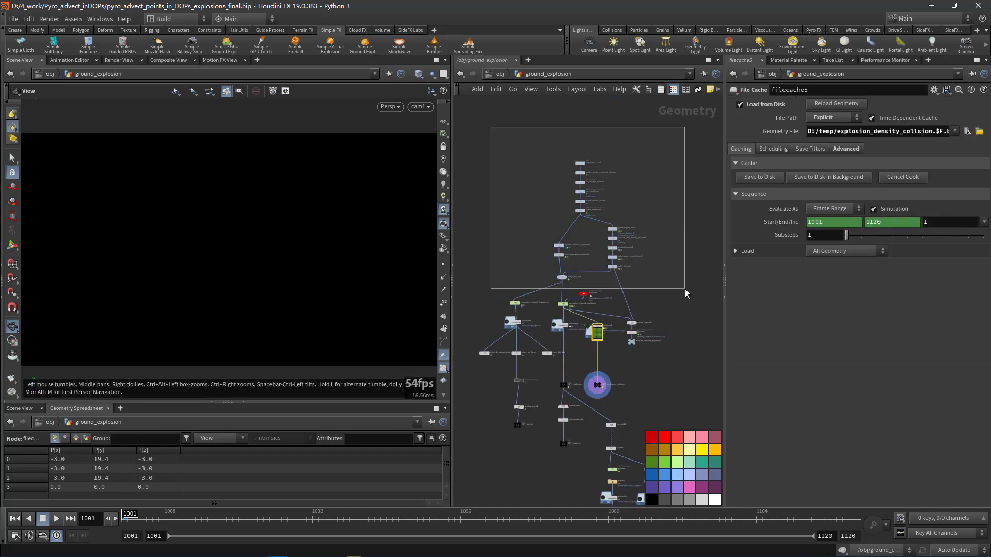
drag(686, 289, 680, 285)
scroll(602, 261, up, 6)
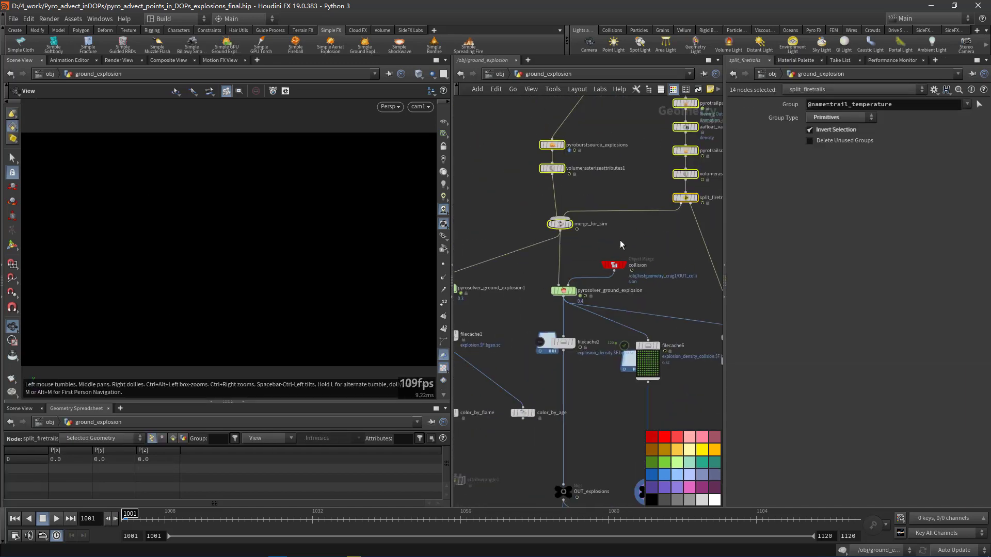
scroll(524, 265, up, 2)
middle_drag(524, 266, 647, 230)
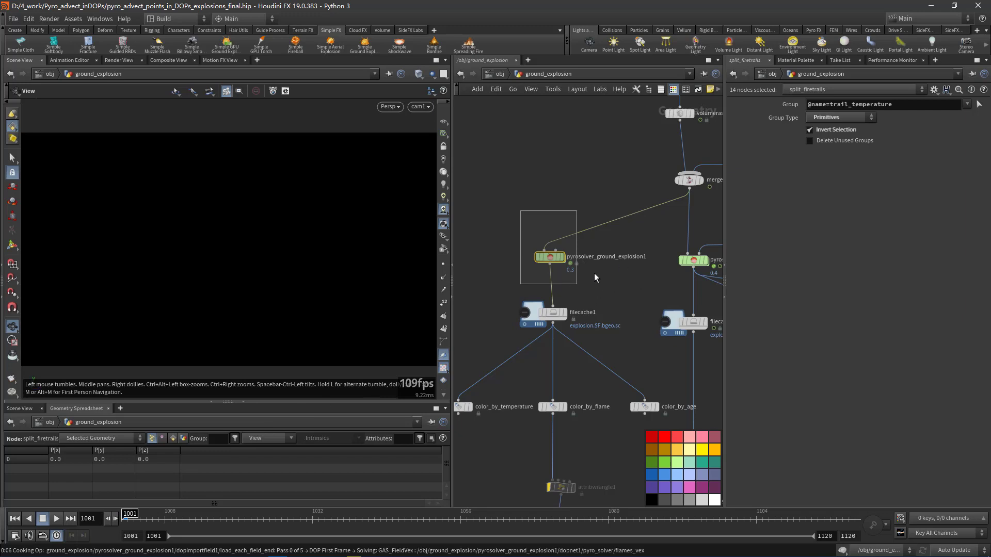
key(Escape)
middle_drag(604, 280, 538, 264)
scroll(547, 267, down, 2)
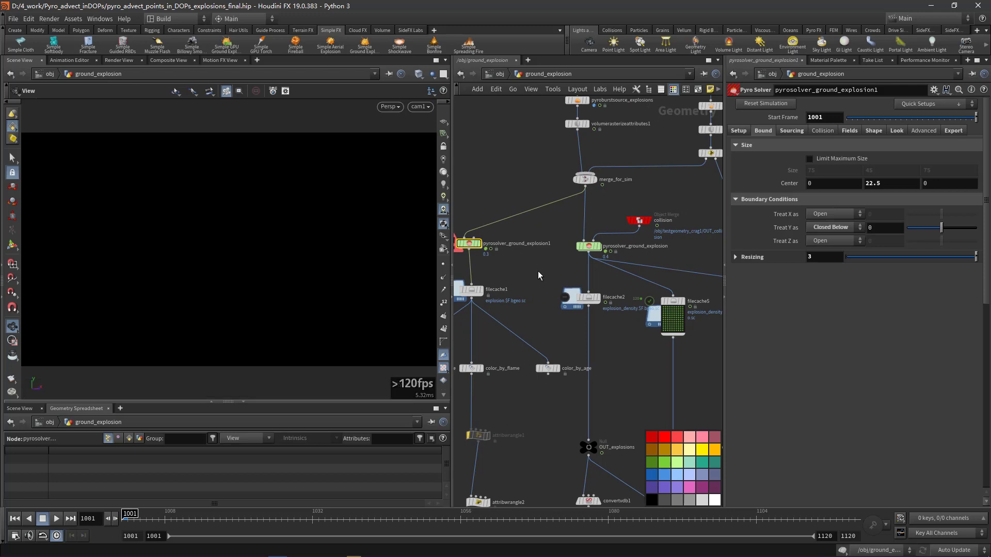
Step: Examine the node chain inside testgeometry_crag1 and return to the object level
click(499, 75)
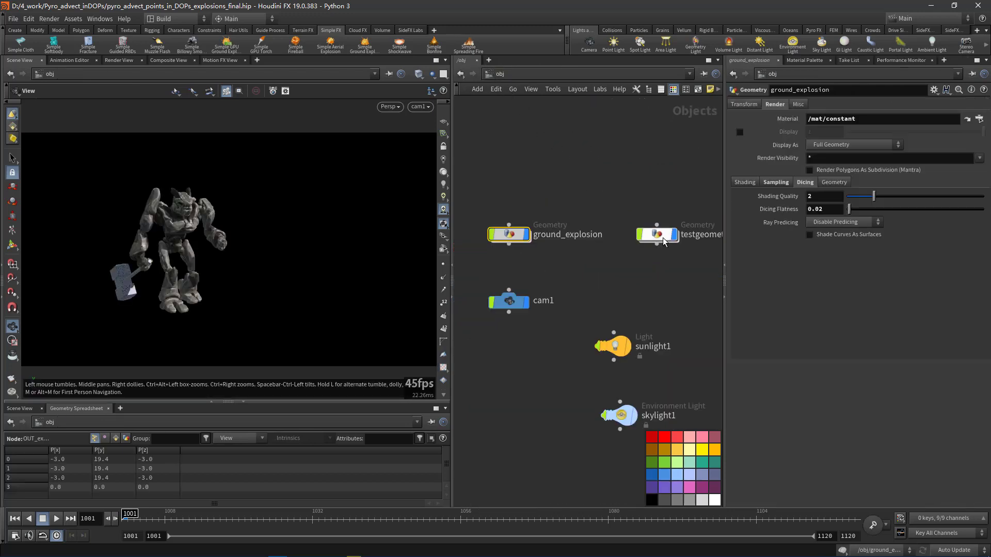
click(663, 239)
double_click(660, 236)
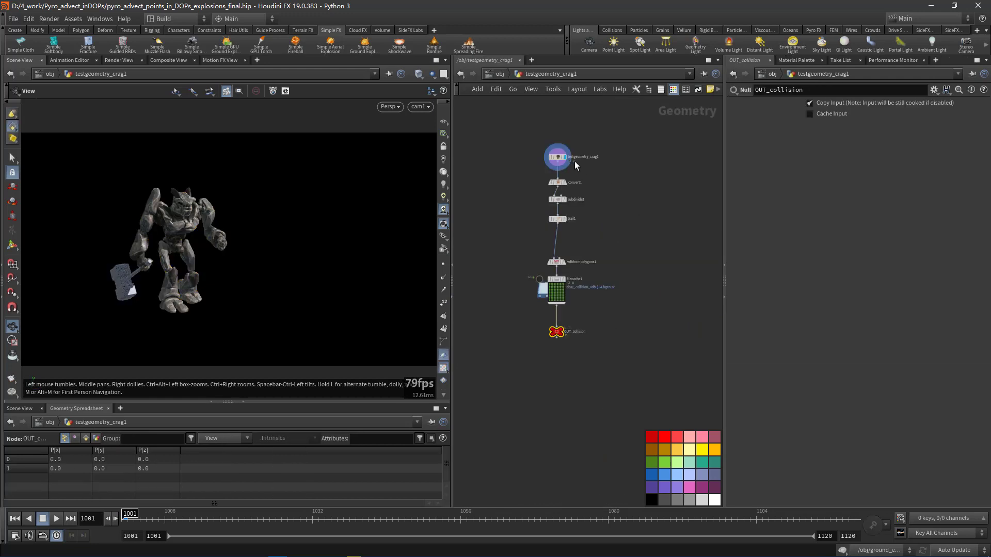
click(499, 74)
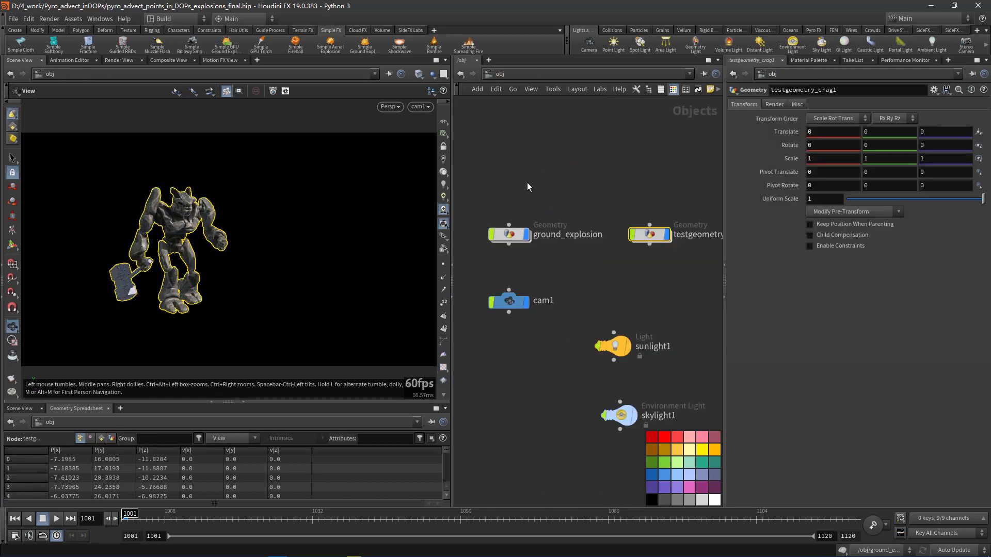
Step: Play the simulation to frame 1033 and inspect the explosion from another angle with the testgeometry_crag1 creature hidden
click(58, 520)
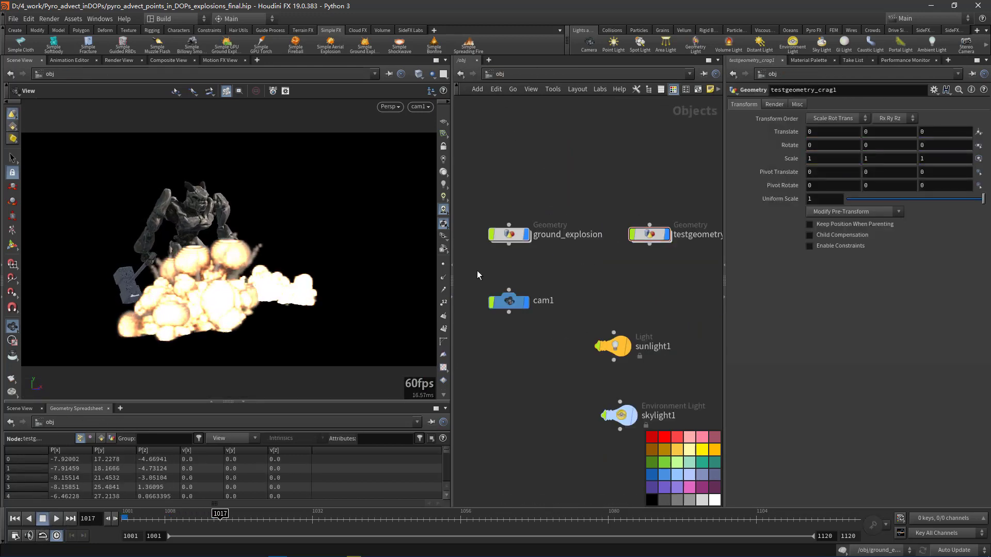
click(44, 521)
drag(191, 266, 286, 283)
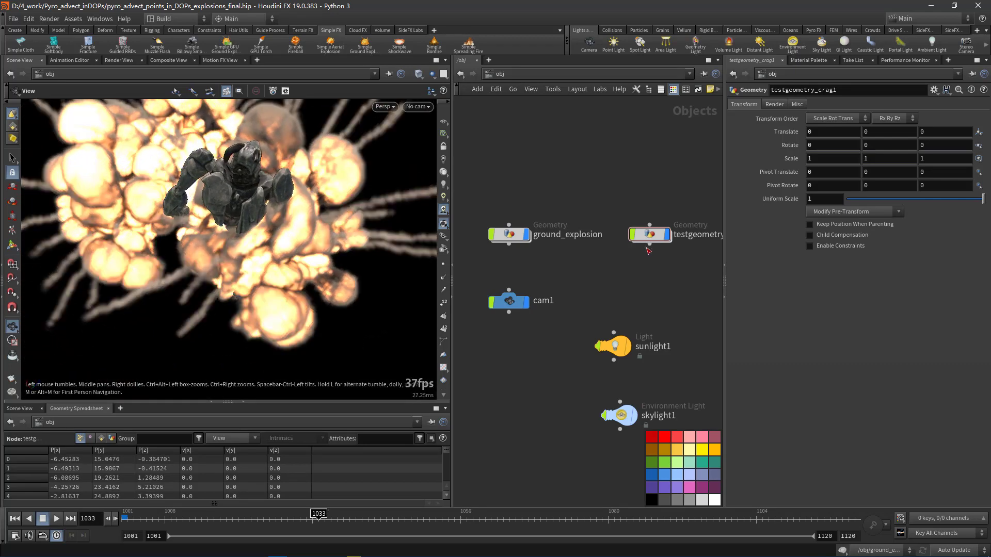
click(526, 238)
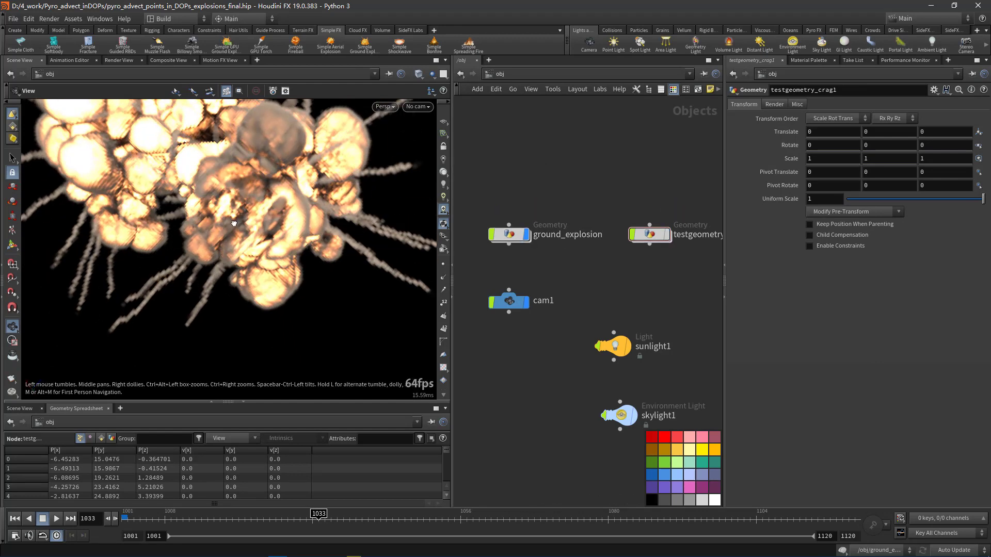
Step: Scrub the explosion to frame 1110, view it from another angle and show the testgeometry_crag1 creature again
click(197, 515)
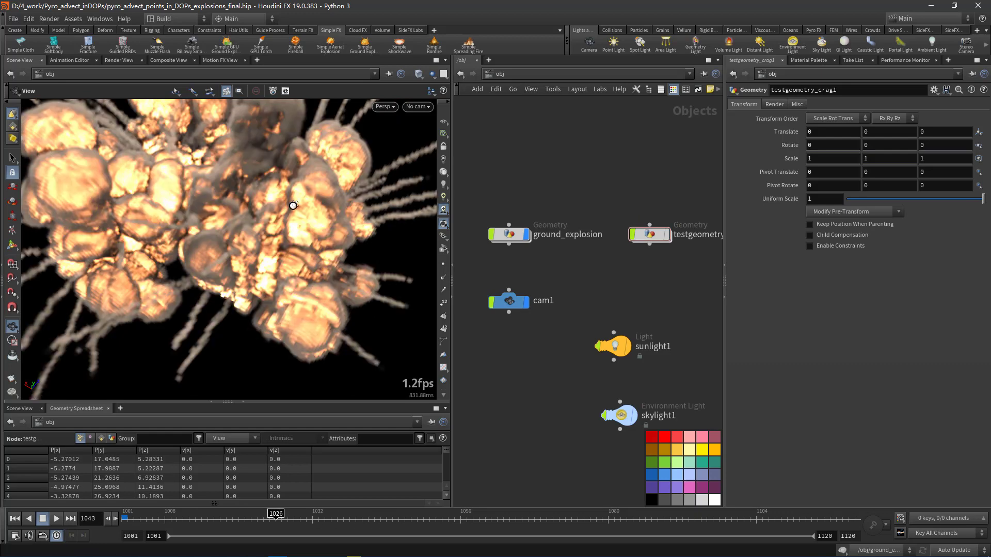
click(793, 518)
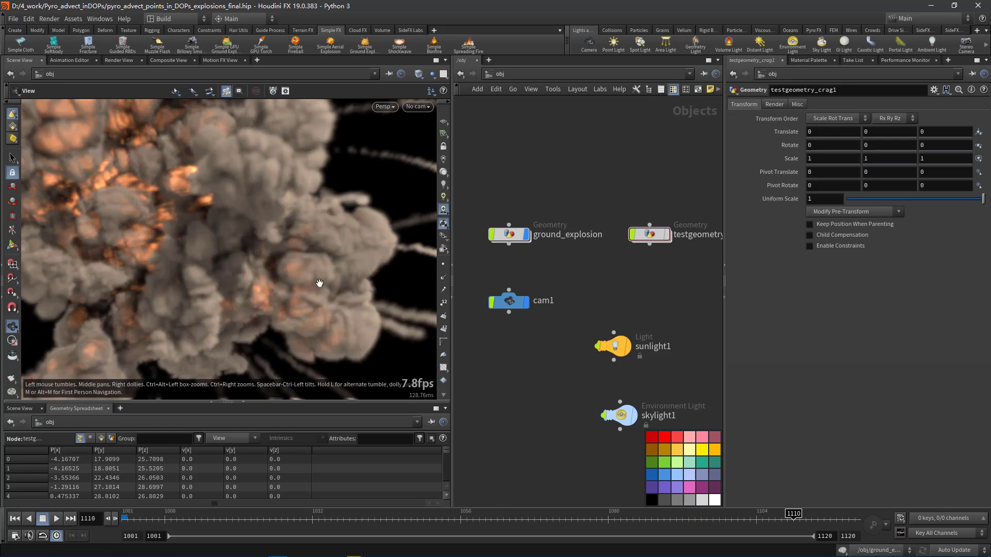
drag(318, 283, 309, 258)
click(668, 235)
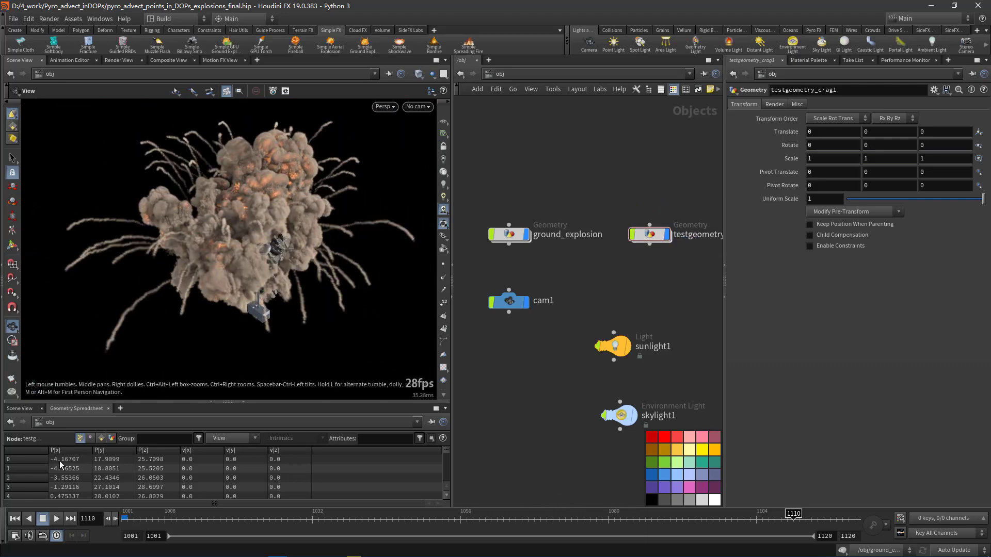
Step: Return to frame 1001, hide ground_explosion and home the view on the selected testgeometry_crag1 creature
click(14, 518)
click(528, 241)
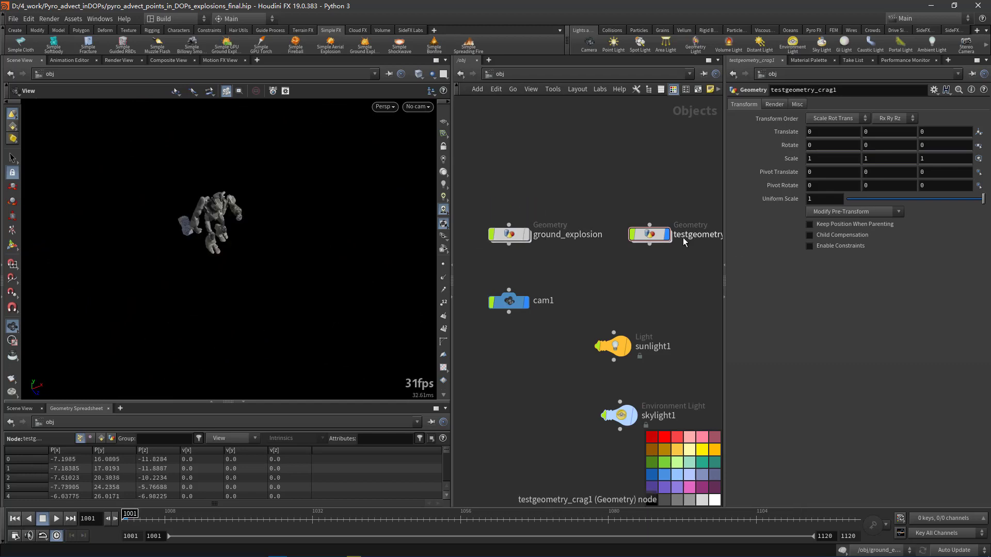
click(651, 235)
right_click(292, 208)
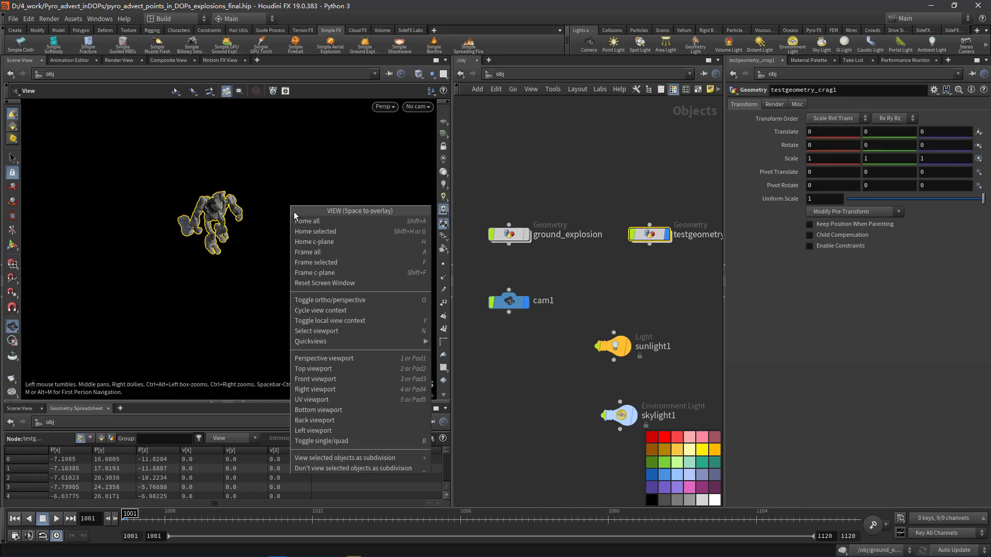
click(314, 228)
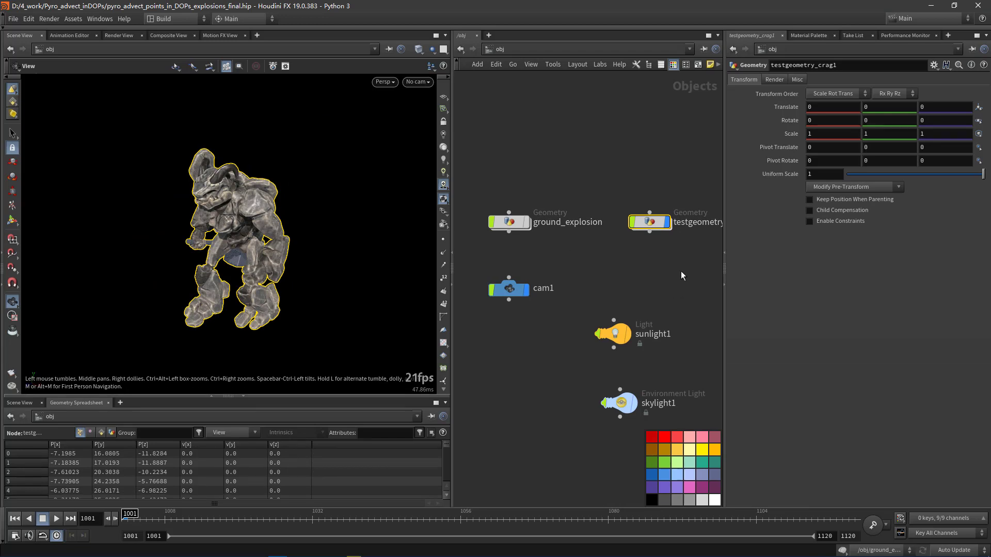
Step: Open the testgeometry_crag1 network and look at the creature through cam1
middle_drag(680, 271, 621, 270)
double_click(601, 231)
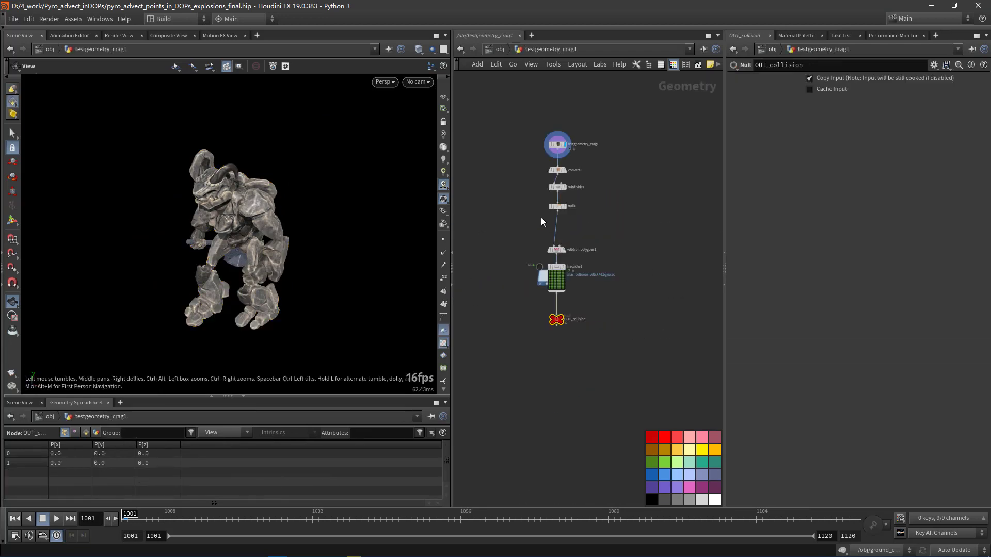
drag(243, 217, 367, 133)
click(417, 84)
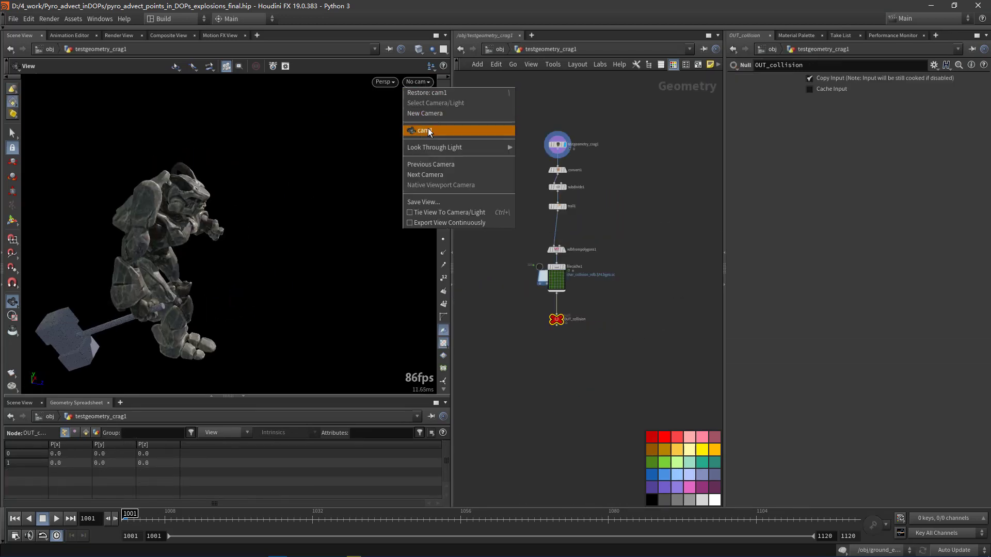
click(429, 128)
Step: Examine the creature's node chain from testgeometry_crag1 through convert1, subdivide1 and trail1 to vdbfrompolygons1
click(554, 130)
key(h)
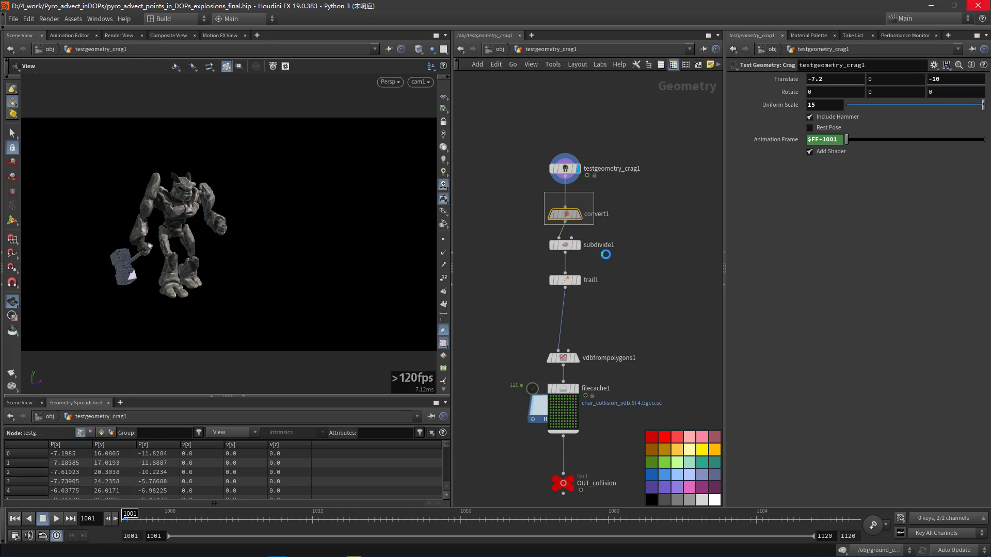
drag(597, 238, 558, 215)
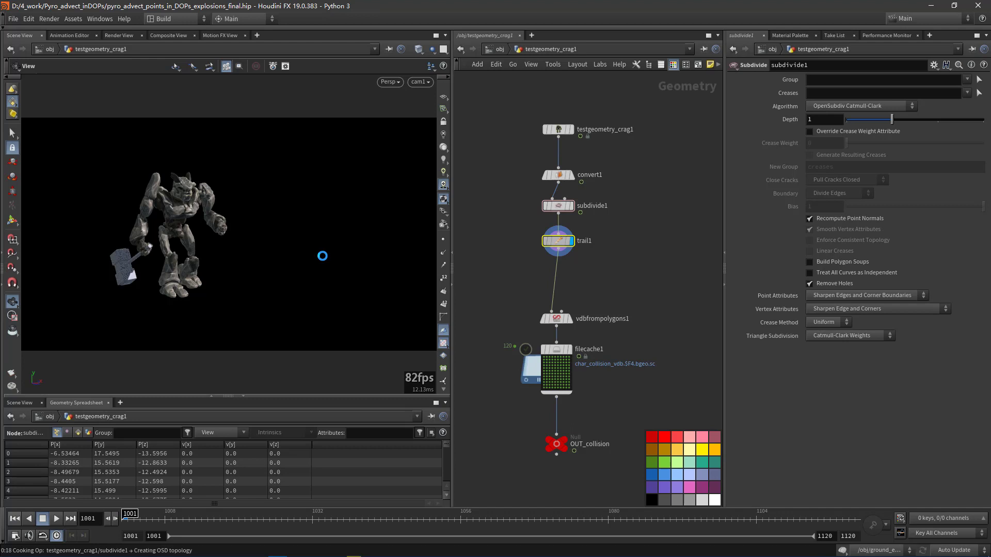
drag(542, 284, 589, 335)
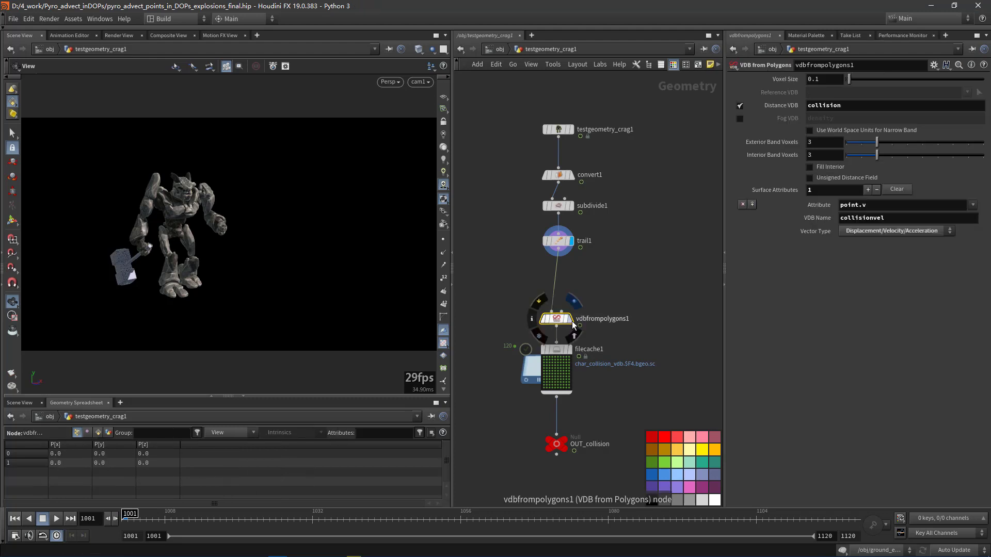
Step: Display the vdbfrompolygons1 result and examine its Distance VDB name and the VDBs listed in its node info
middle_drag(616, 267, 626, 246)
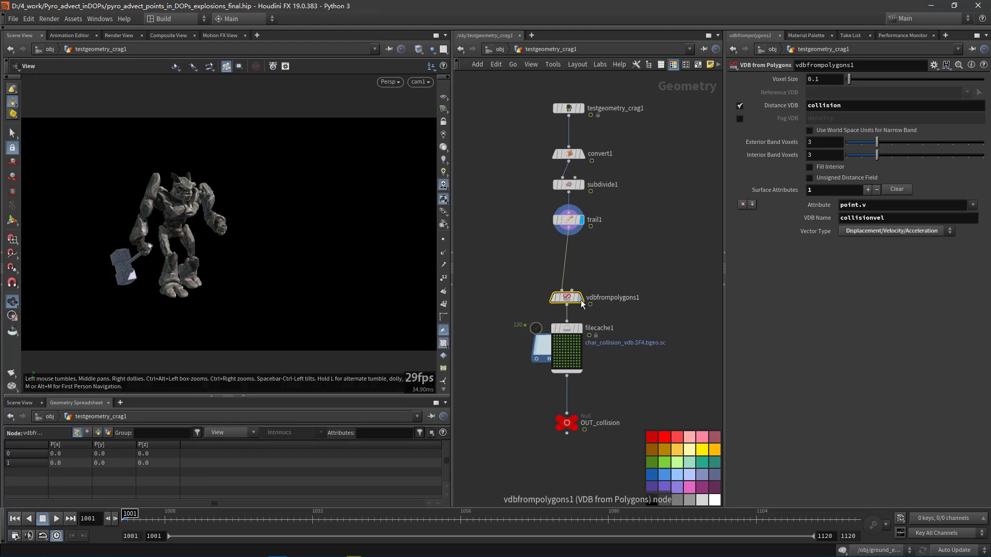
mouse_move(566, 299)
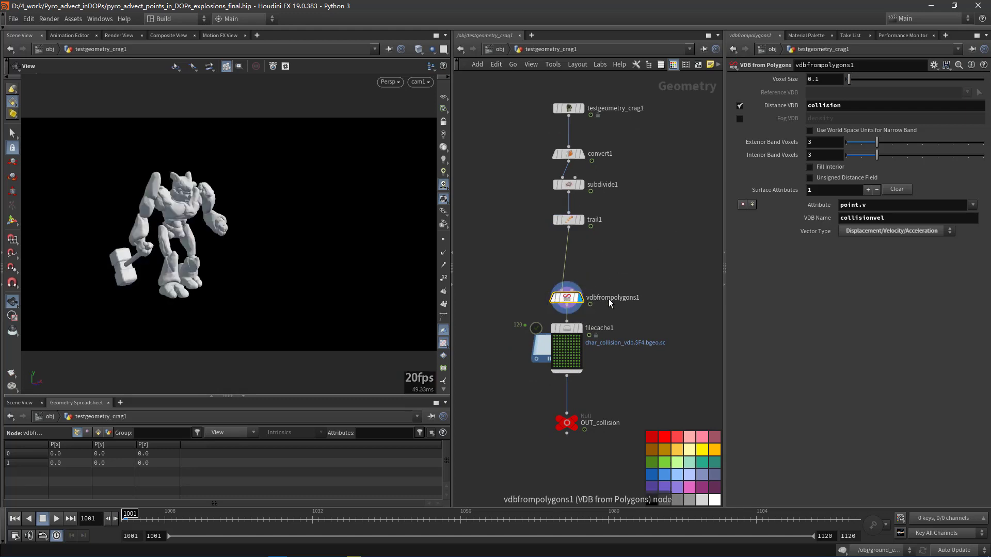
double_click(841, 104)
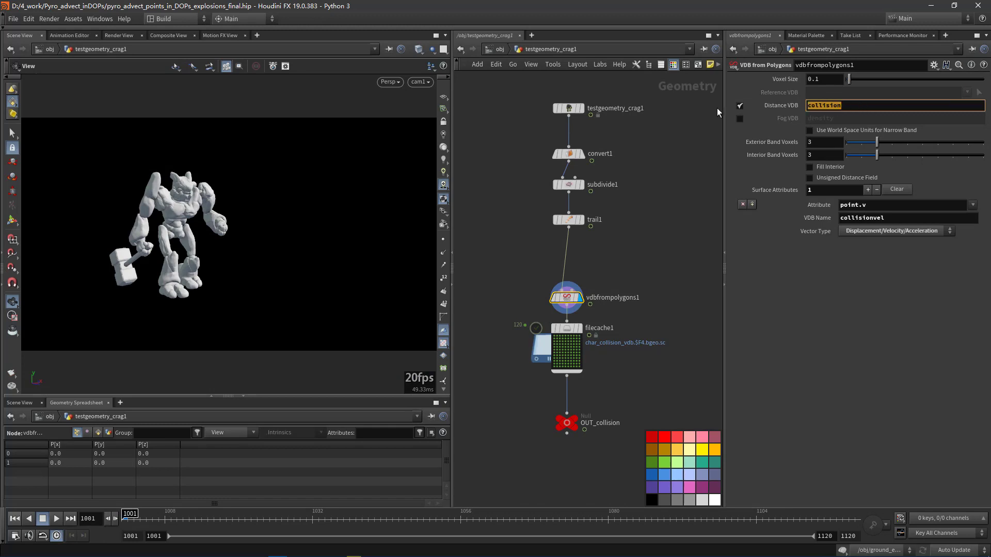
click(861, 103)
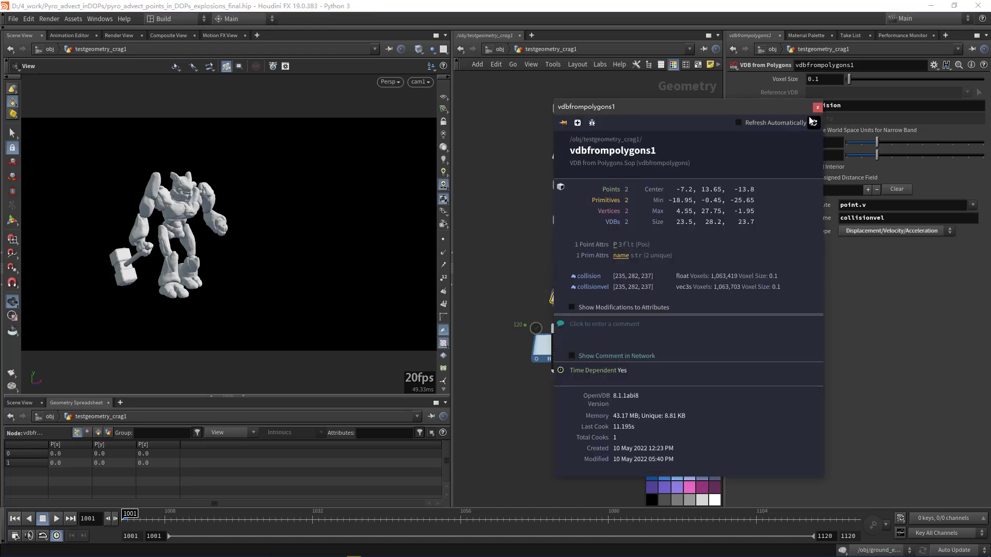
drag(780, 110, 473, 94)
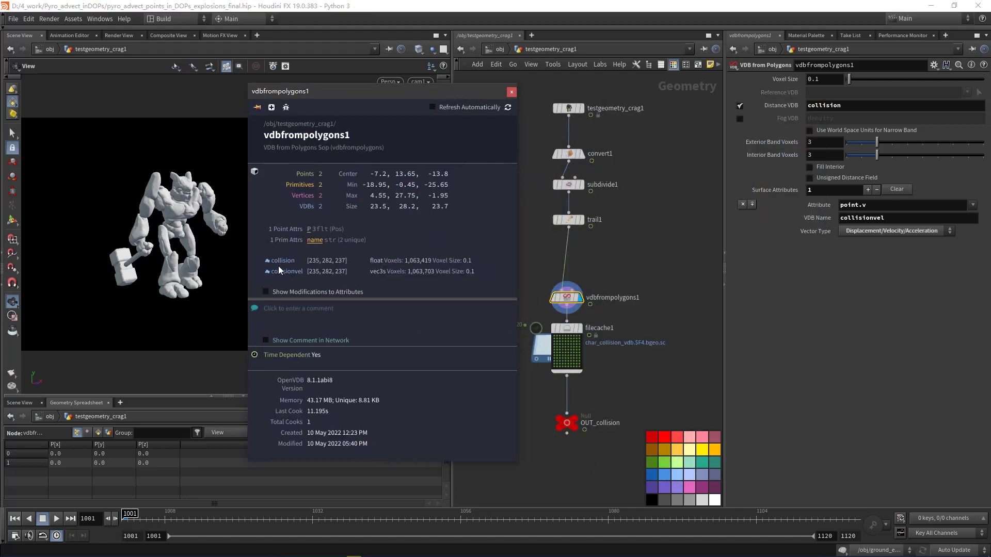
click(662, 242)
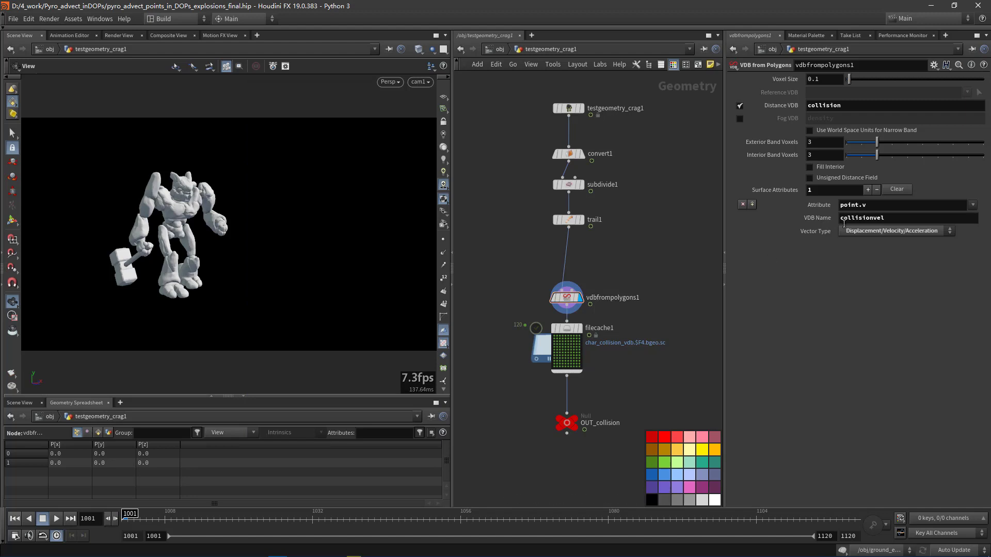
Step: Examine the point.v surface attribute, the trail1 attributes and the collisionvel VDB of vdbfrompolygons1 at frame 1008
click(881, 205)
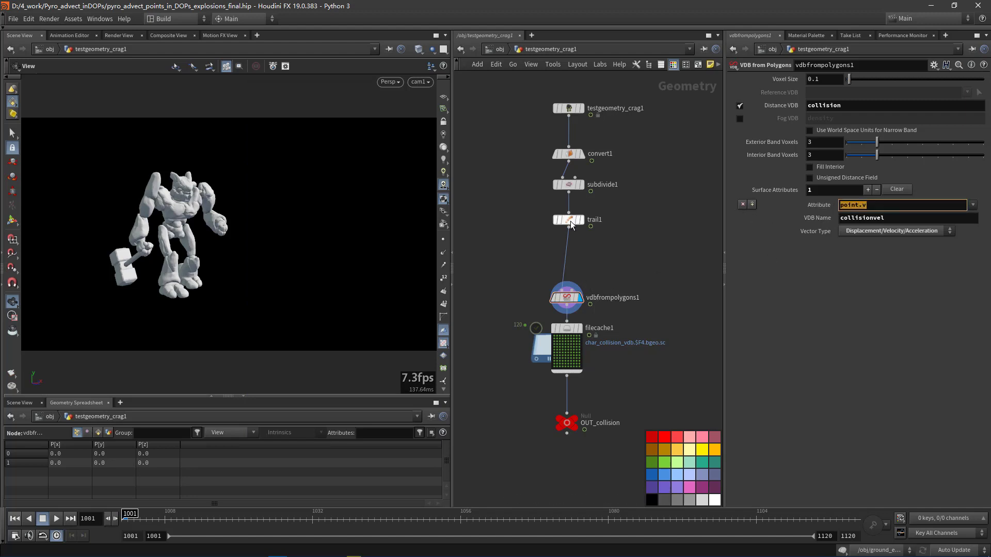
click(541, 219)
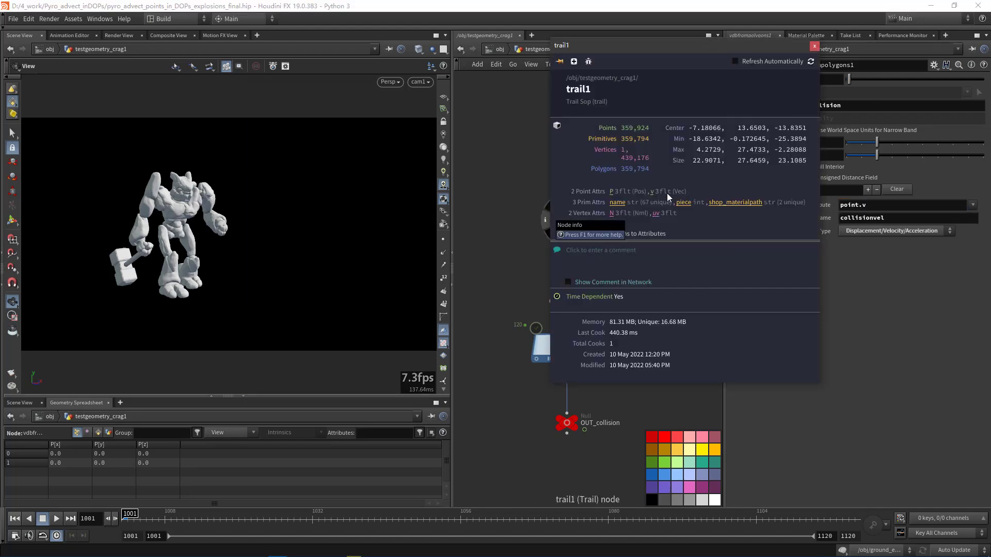
click(163, 521)
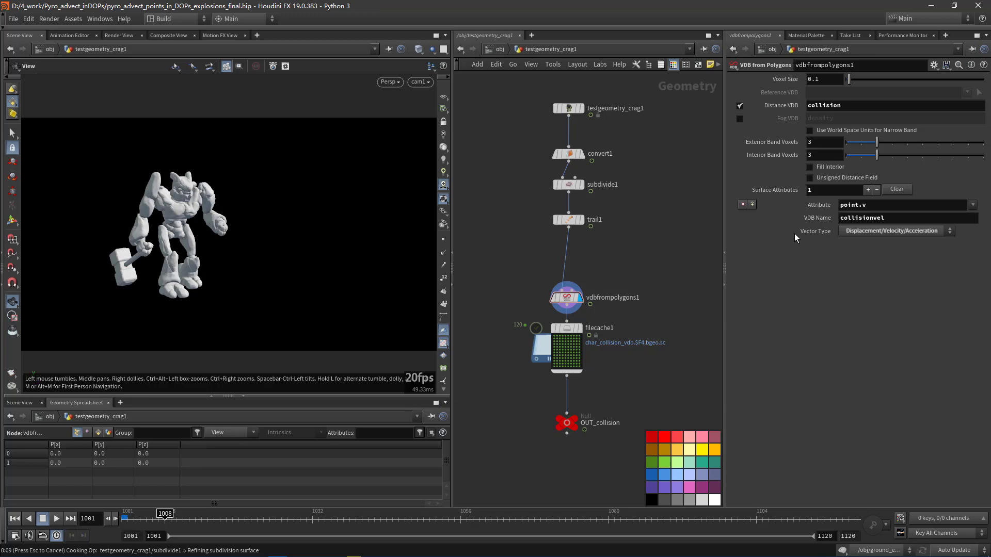
click(892, 217)
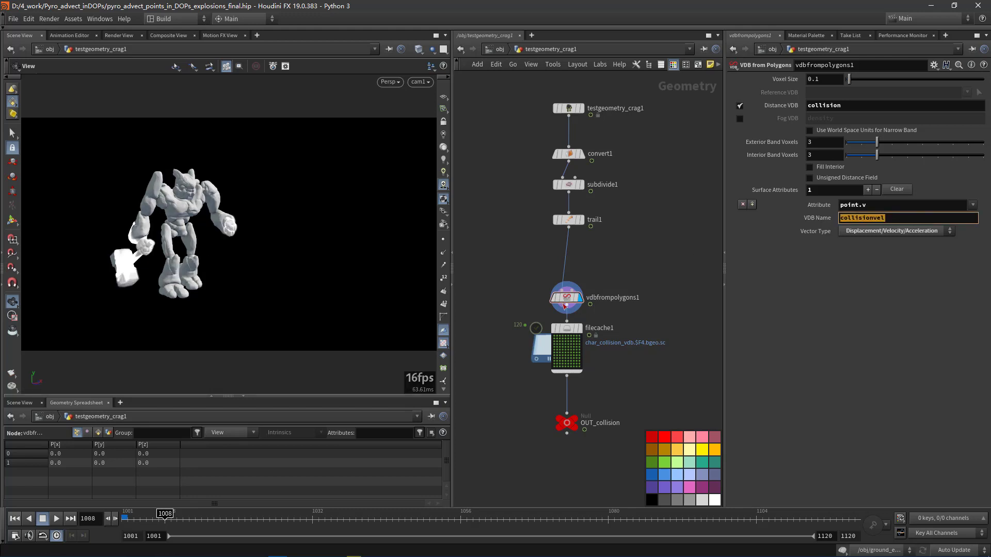
middle_click(543, 299)
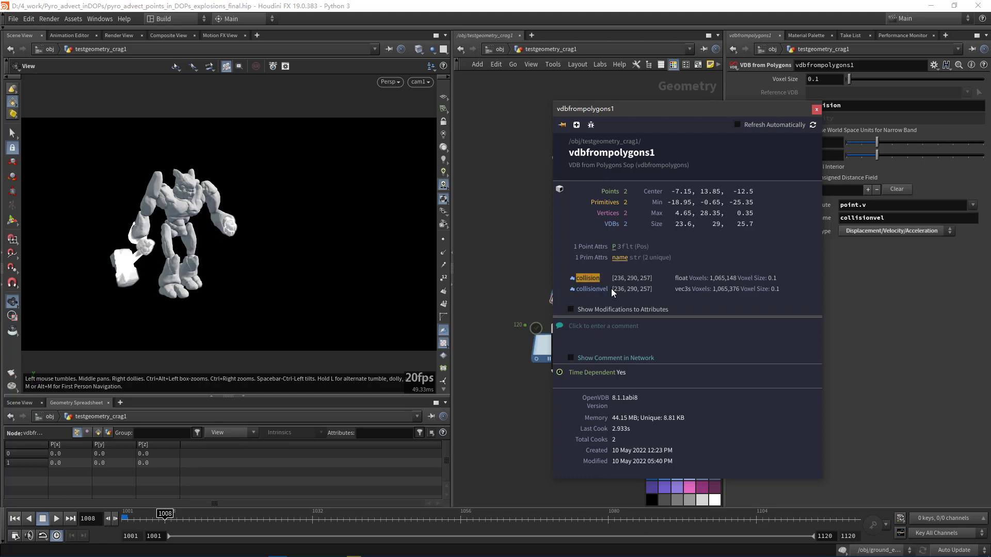
click(817, 110)
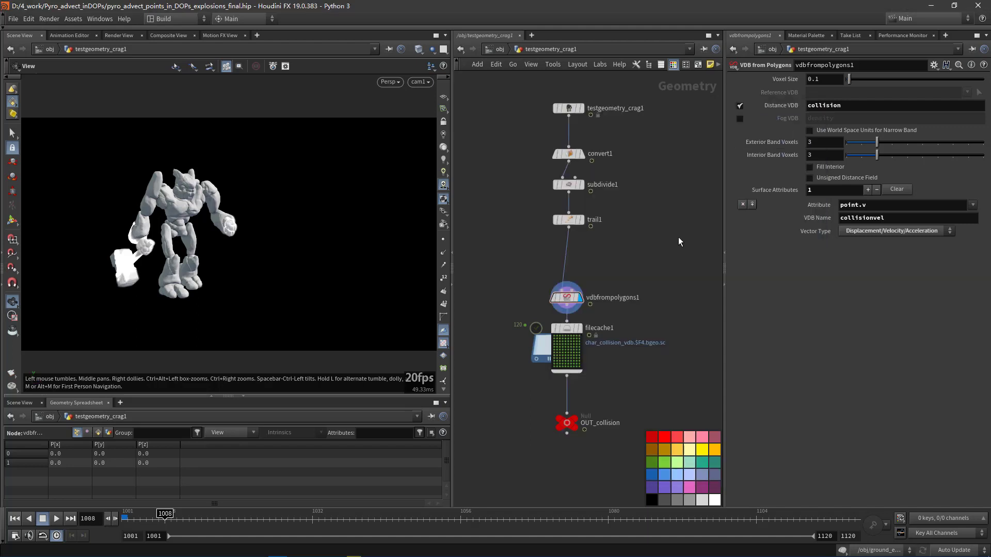
Step: Display the OUT_collision null below filecache1 and copy it
scroll(580, 336, up, 2)
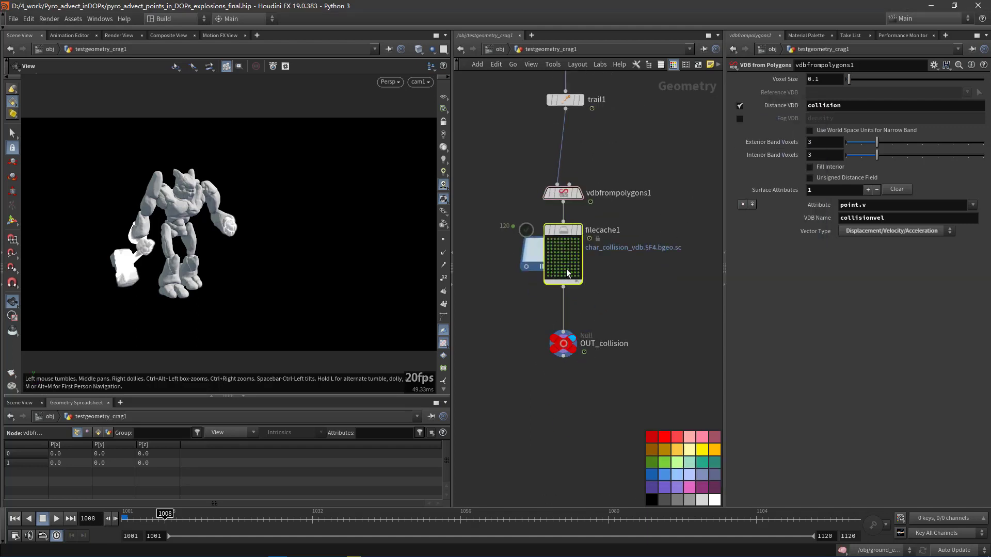
click(562, 251)
click(563, 345)
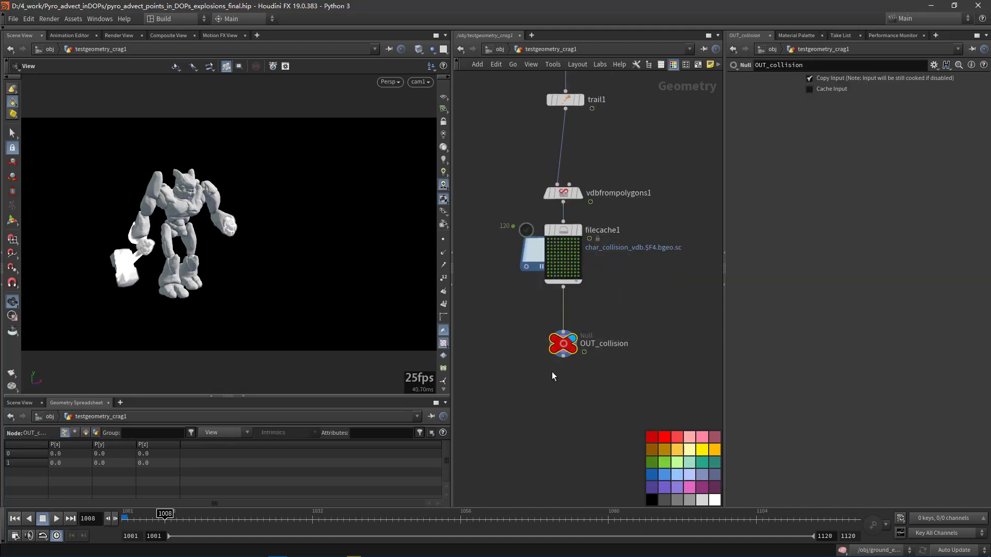
key(ctrl+c)
Step: Return to the object level, reset the timeline to frame 1001 and open the ground_explosion network
click(493, 48)
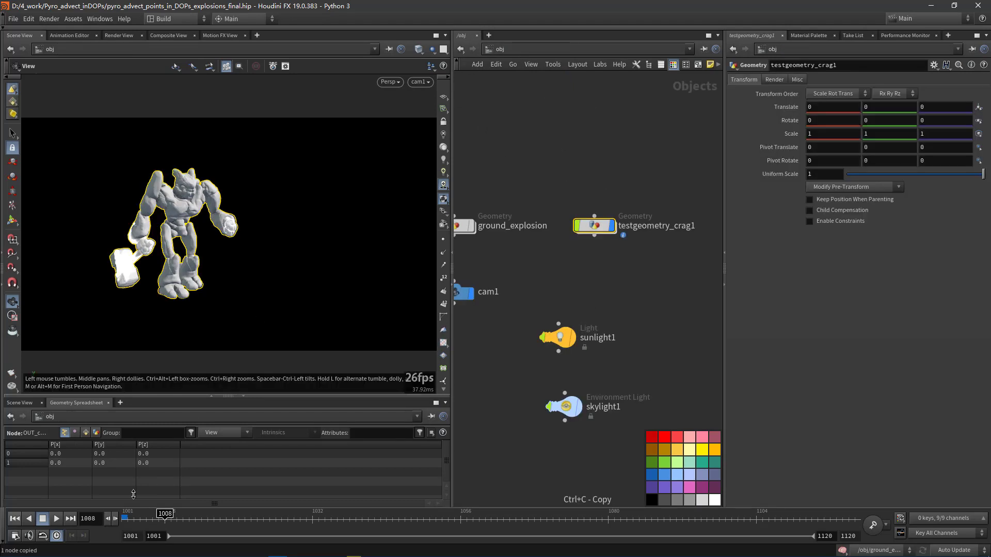
click(14, 519)
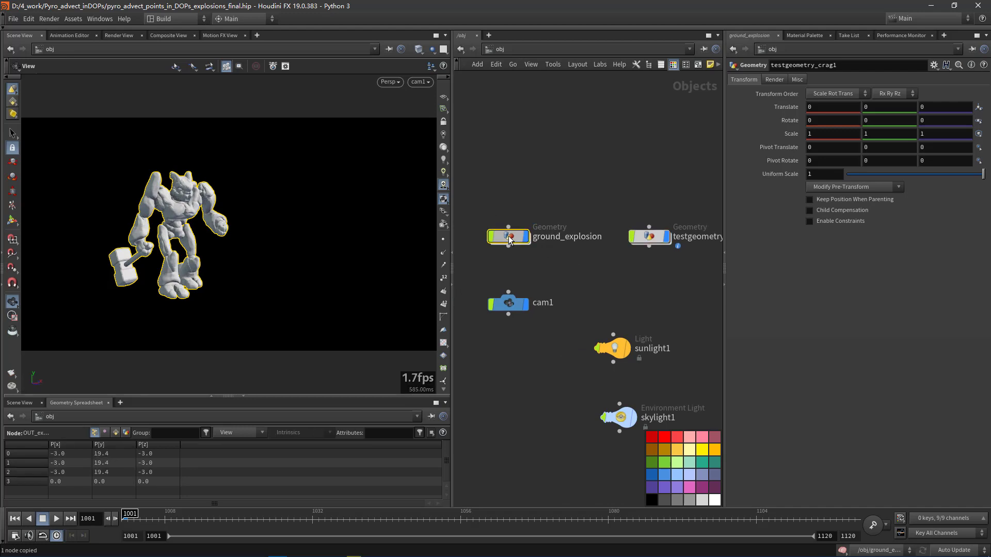
double_click(509, 237)
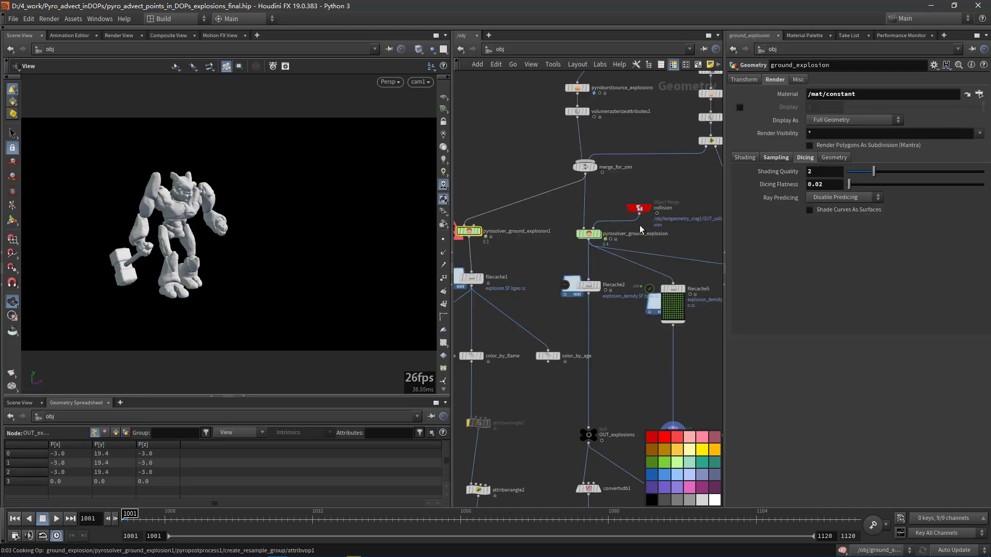
Step: Move the collision Object Merge slightly away from the pyro solver and examine its Object 1 path to OUT_collision
click(611, 243)
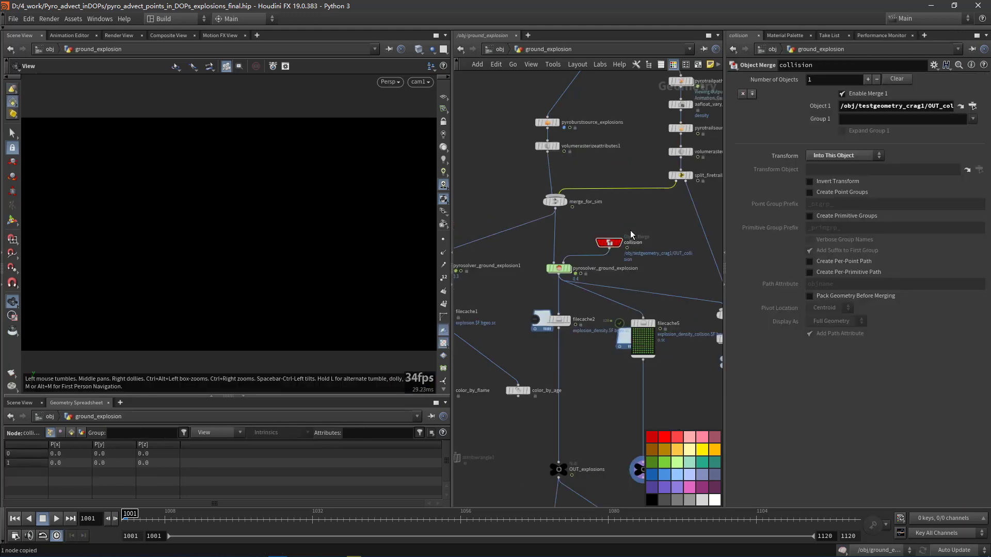
drag(612, 246, 622, 235)
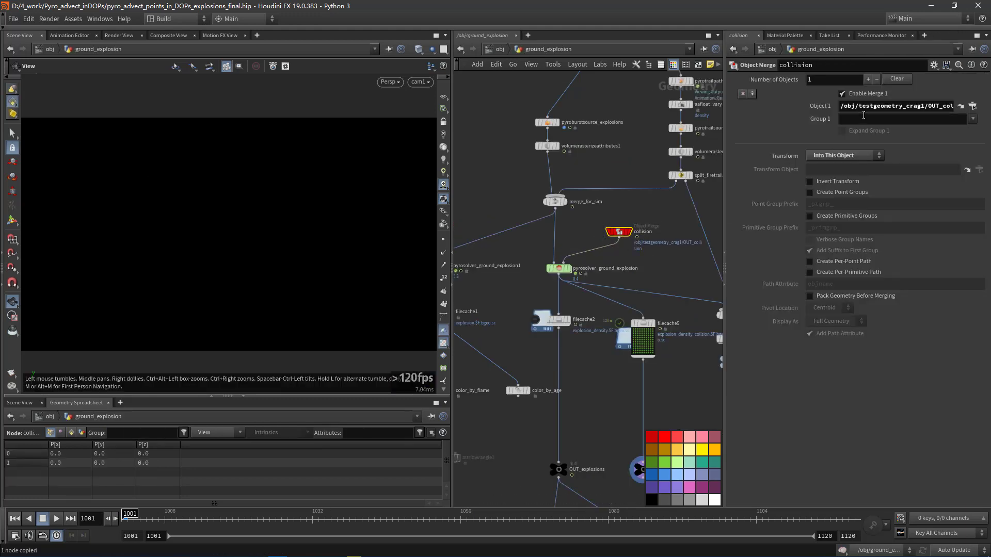
drag(913, 105, 982, 103)
click(937, 105)
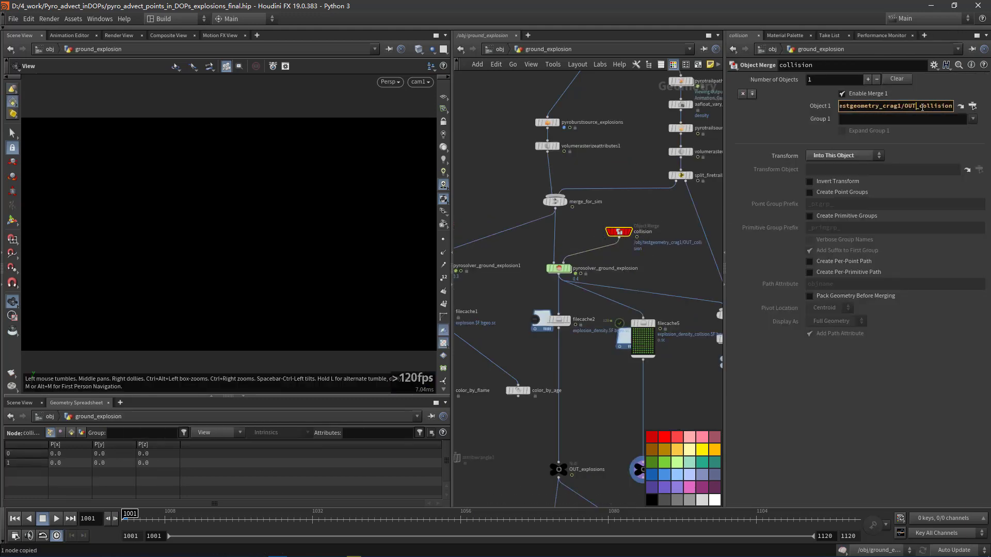
drag(915, 105, 954, 107)
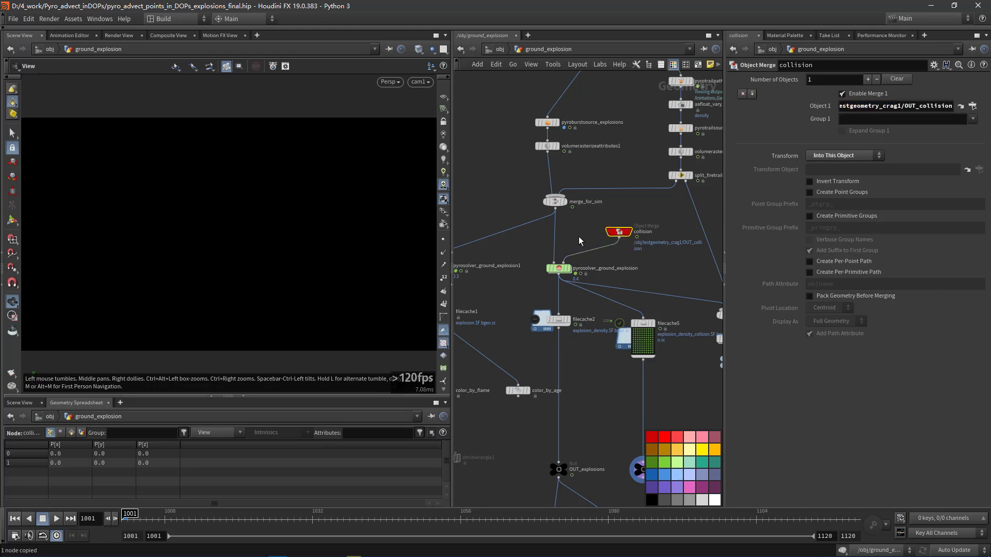
Step: Open the collision settings of pyrosolver_ground_explosion to examine its collision type, SDF and velocity volume
scroll(564, 265, up, 5)
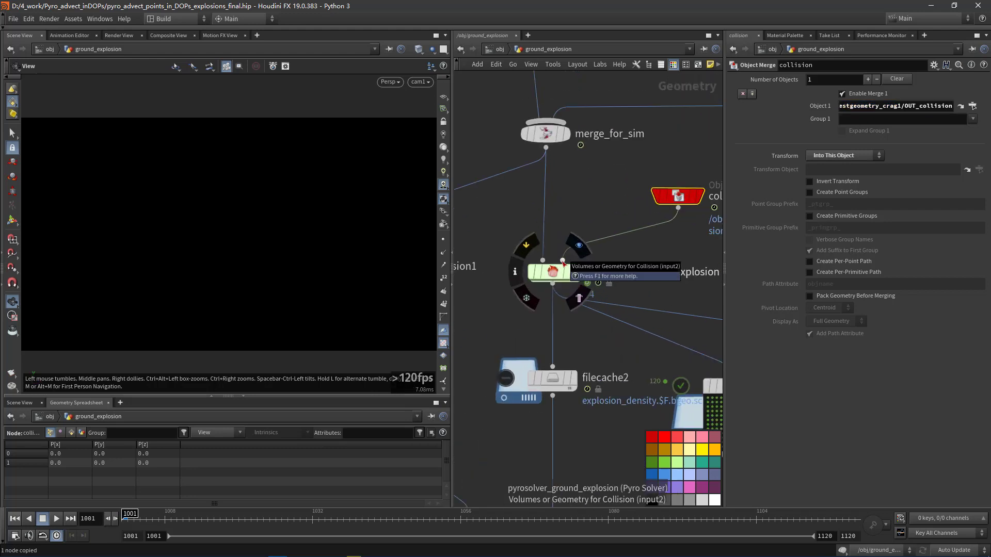
click(551, 272)
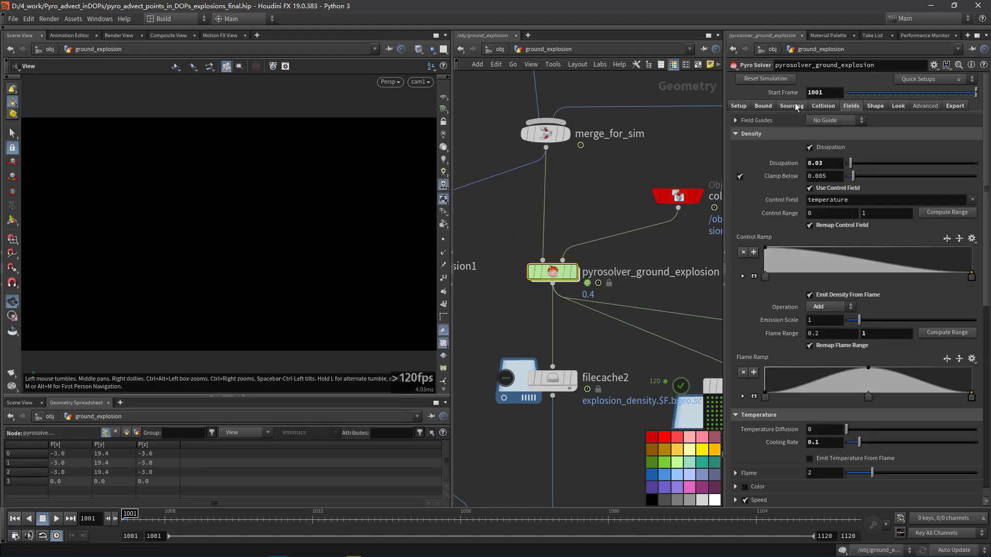
click(823, 106)
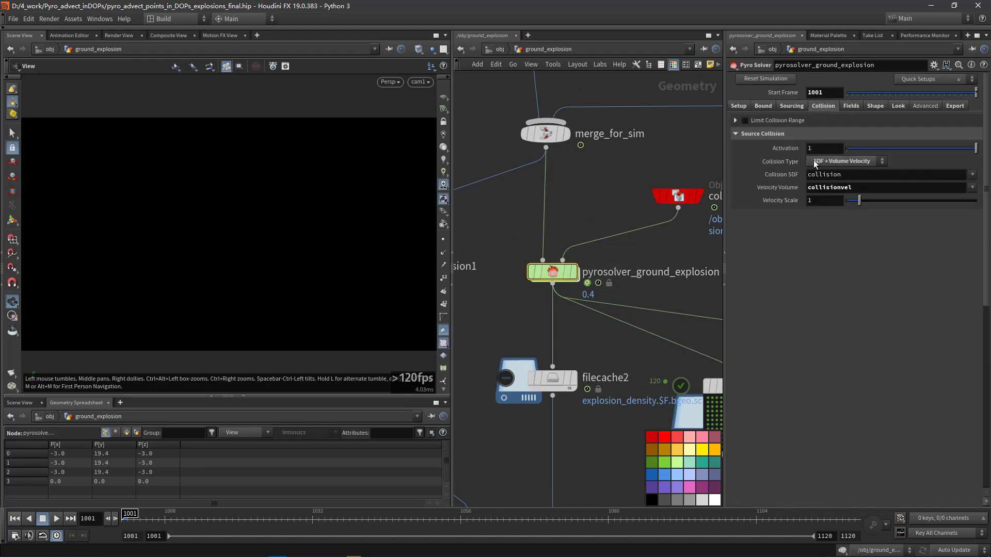
Step: Switch to MPlay and play the fourth flipbook of the creature in the explosion, stopping at frame 1049
double_click(866, 181)
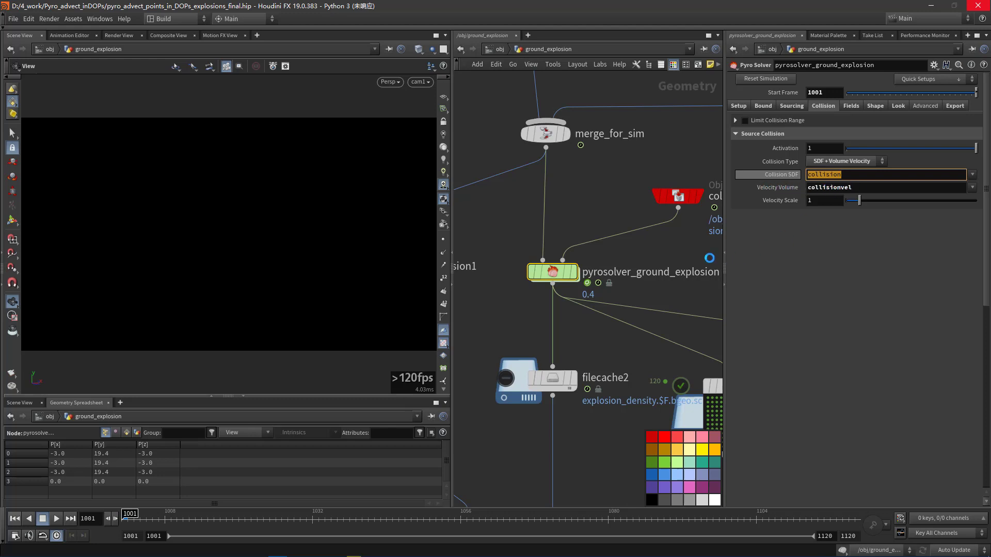
mouse_move(353, 551)
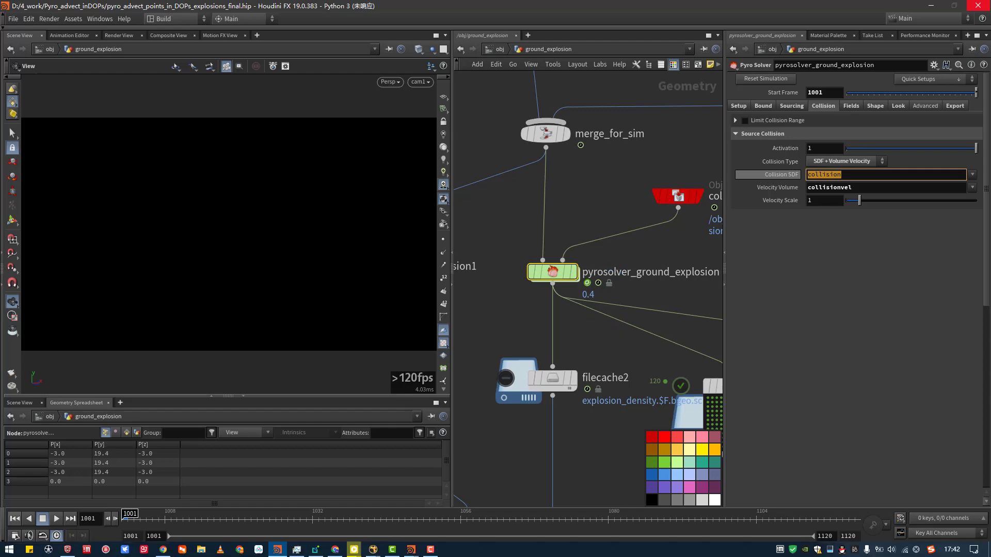
mouse_move(411, 550)
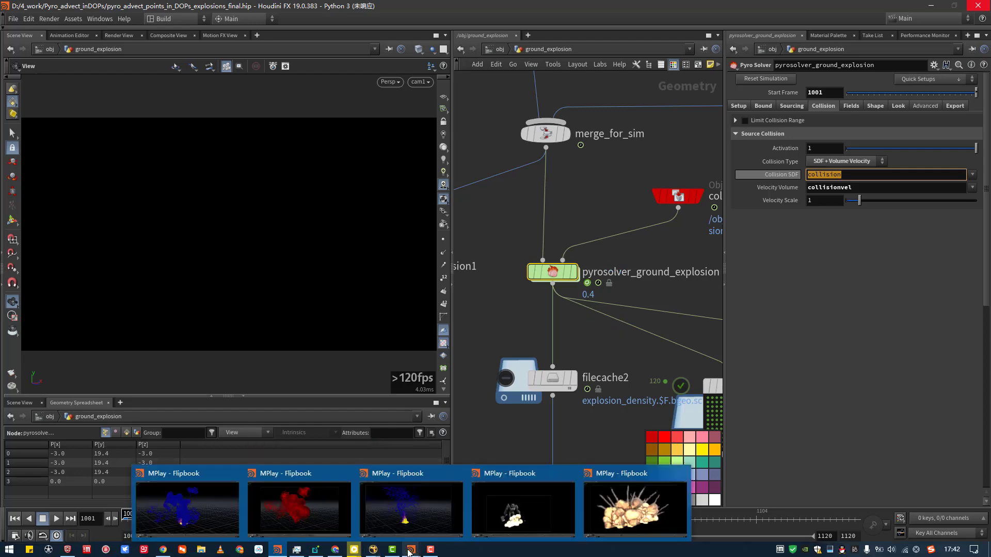
click(532, 509)
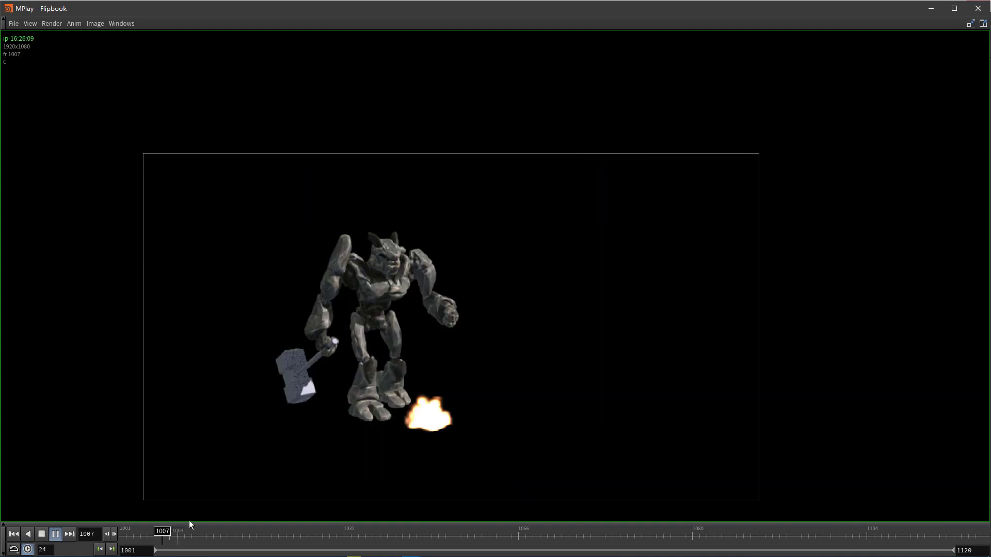
click(41, 534)
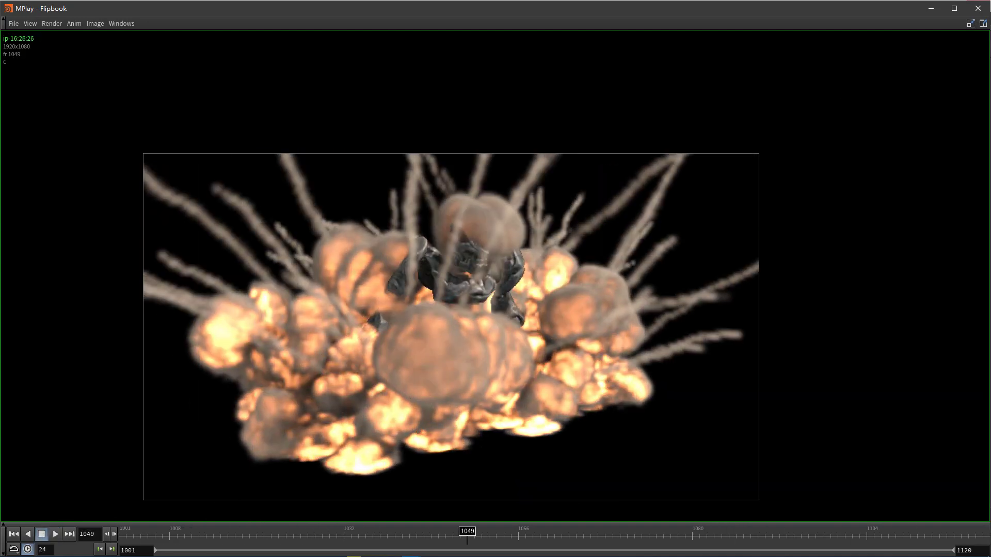
click(931, 8)
Step: Review the fifth MPlay flipbook from frame 1001 to frame 1119, then return to Houdini
mouse_move(415, 551)
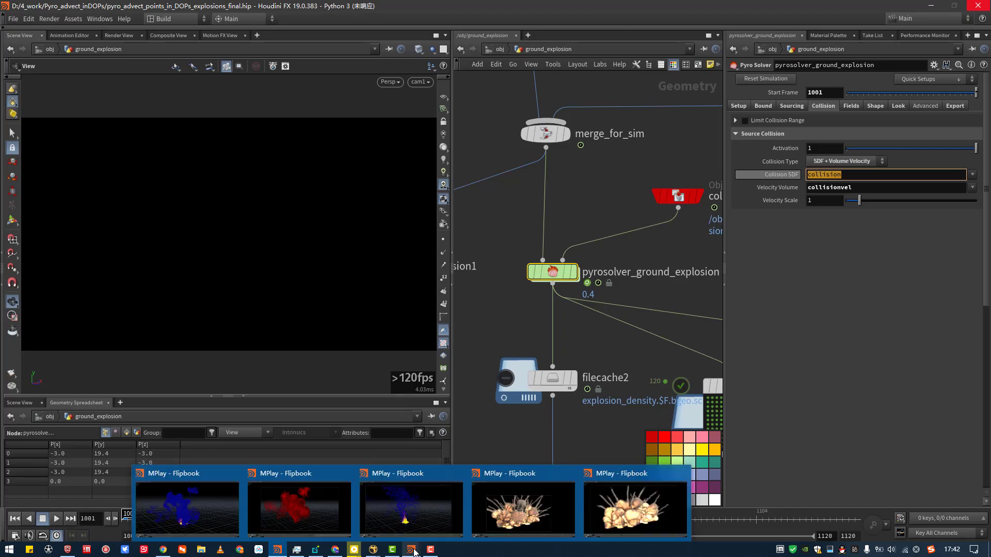
click(671, 494)
drag(150, 535, 84, 534)
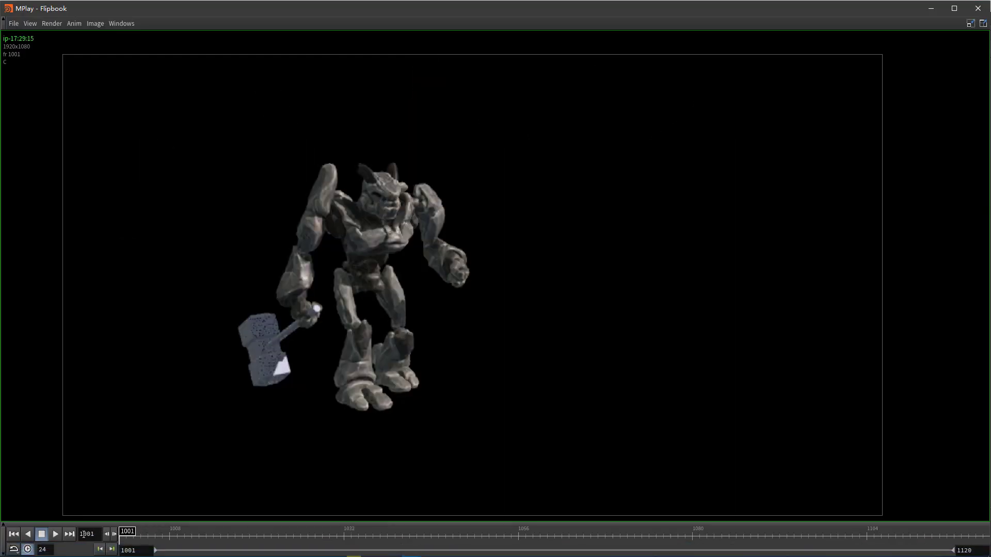
click(57, 534)
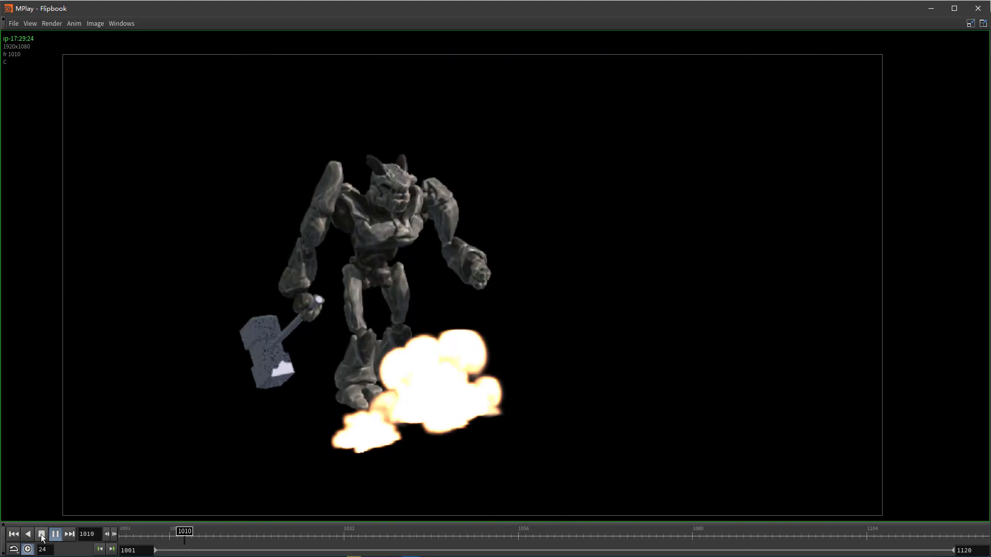
click(41, 534)
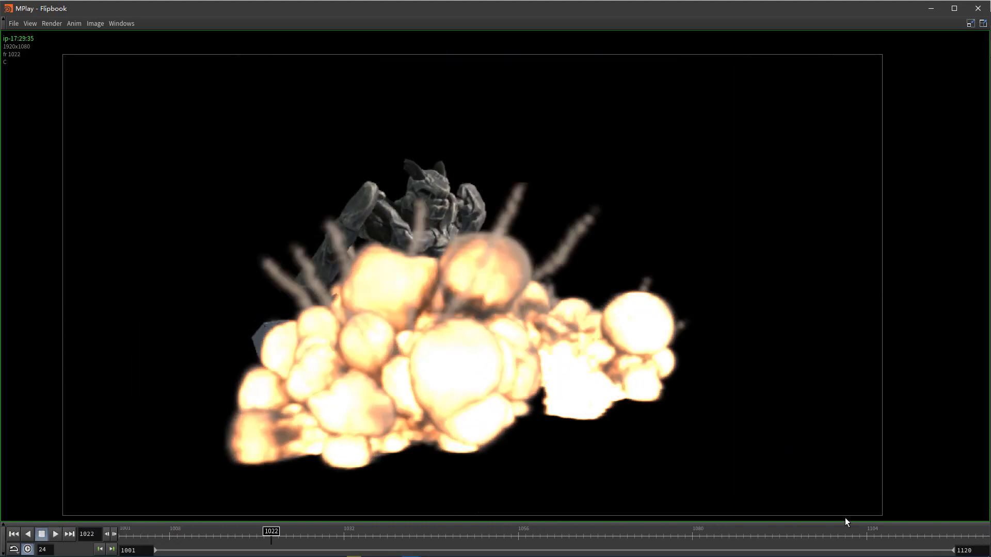
click(754, 536)
drag(758, 536, 877, 532)
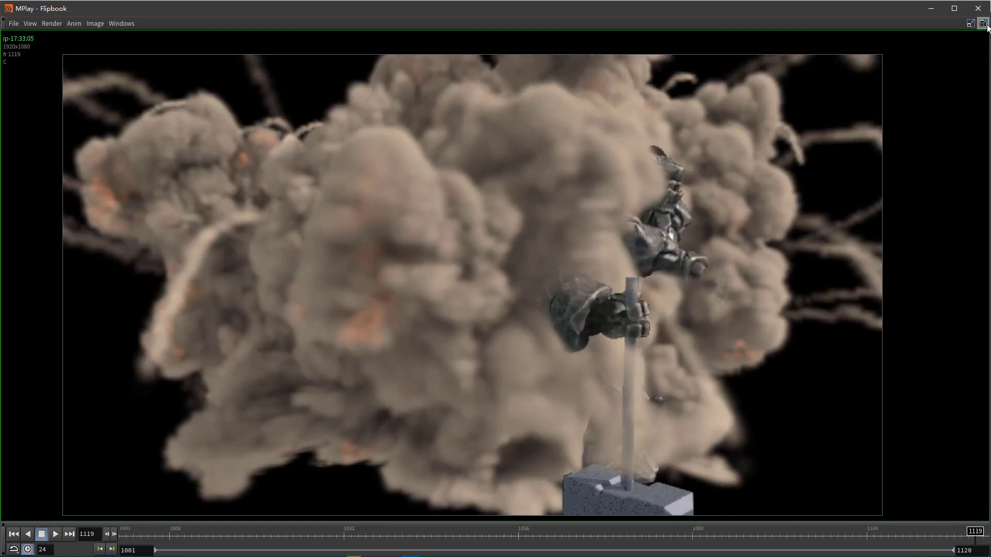
click(935, 8)
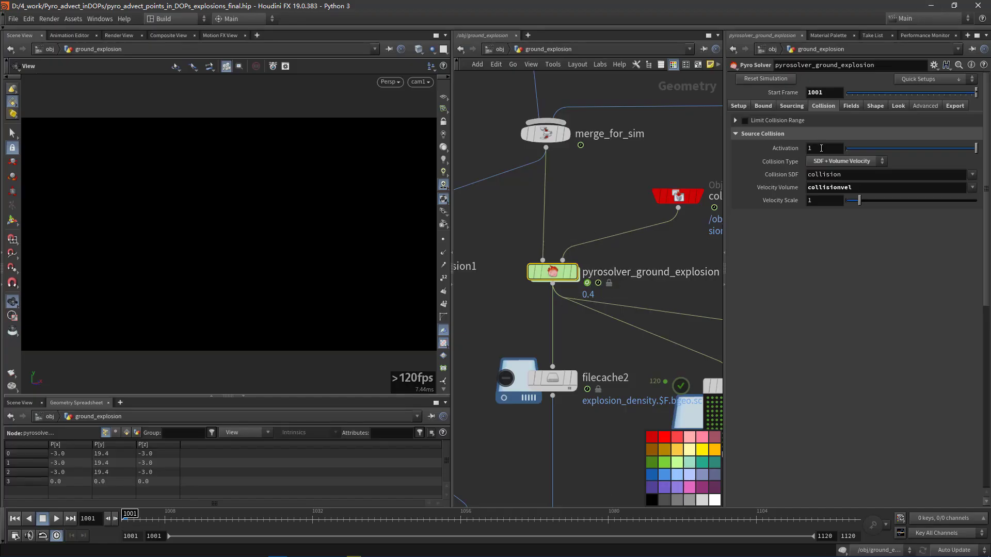
Step: Set the collision Velocity Scale of pyrosolver_ground_explosion to 2
click(823, 199)
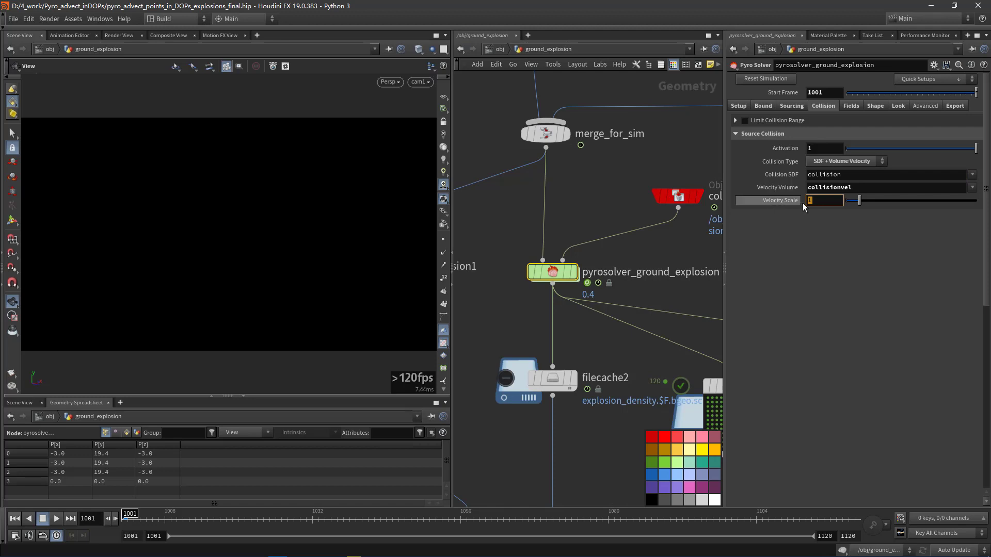
text(2)
key(Return)
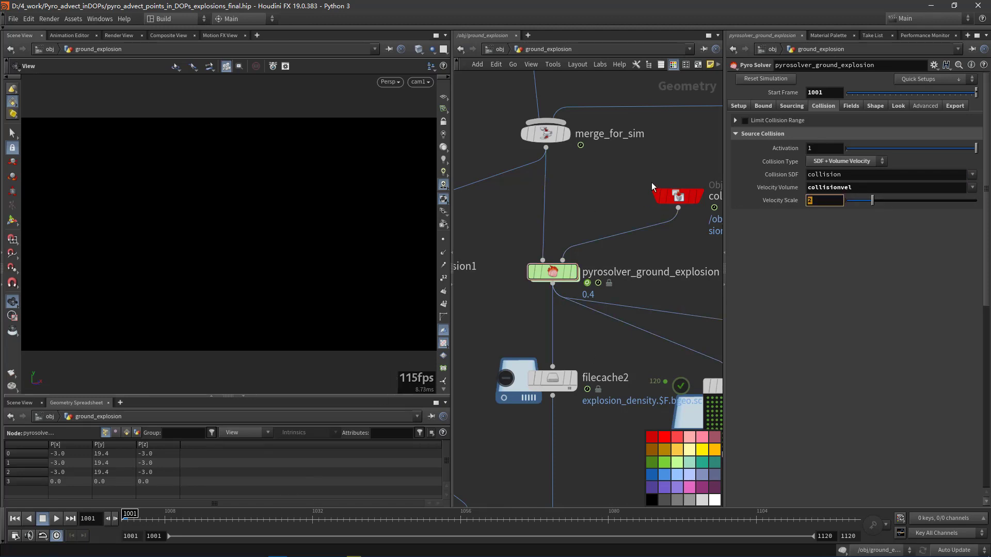
Step: Preview the fifth MPlay explosion flipbook once more, then return to the ground_explosion network
scroll(592, 214, down, 2)
scroll(593, 217, down, 3)
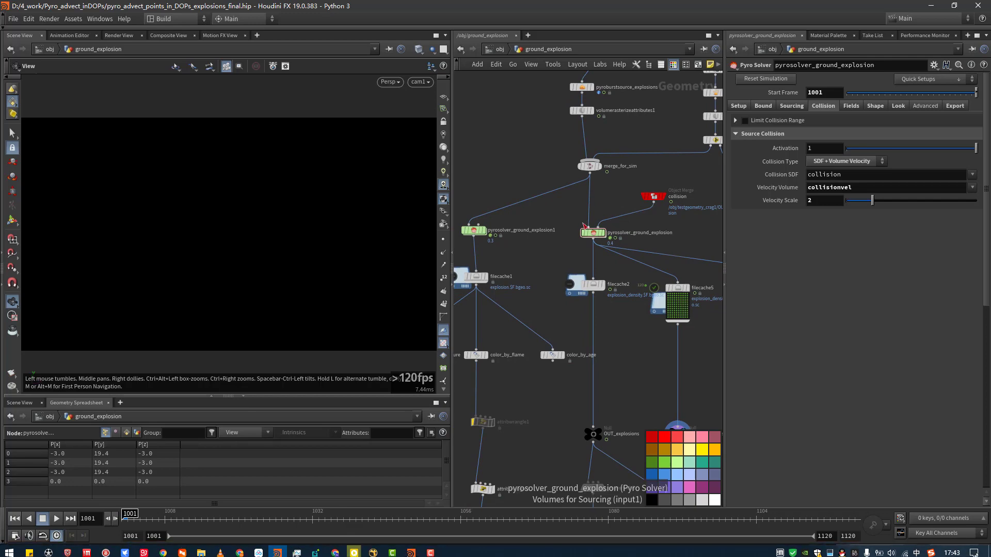
mouse_move(412, 550)
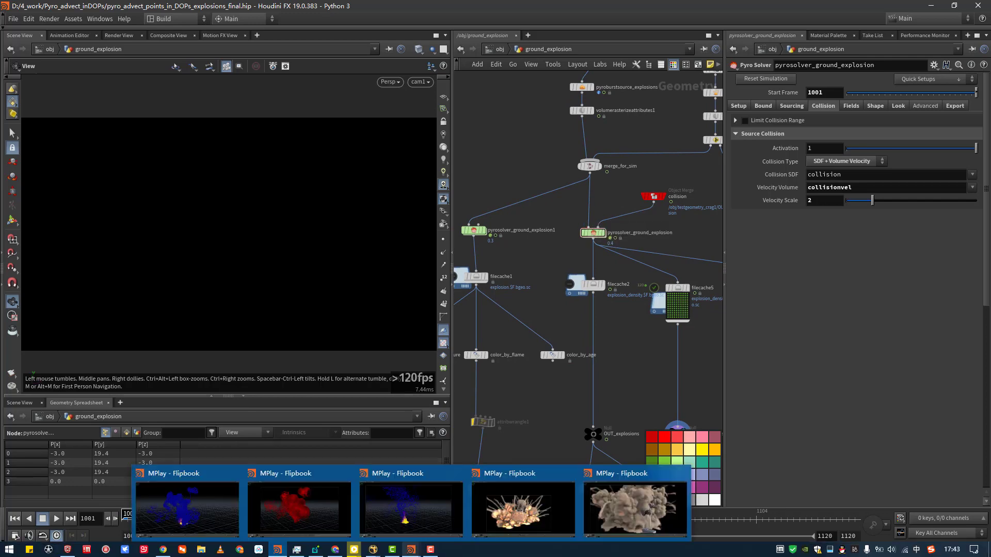
mouse_move(670, 476)
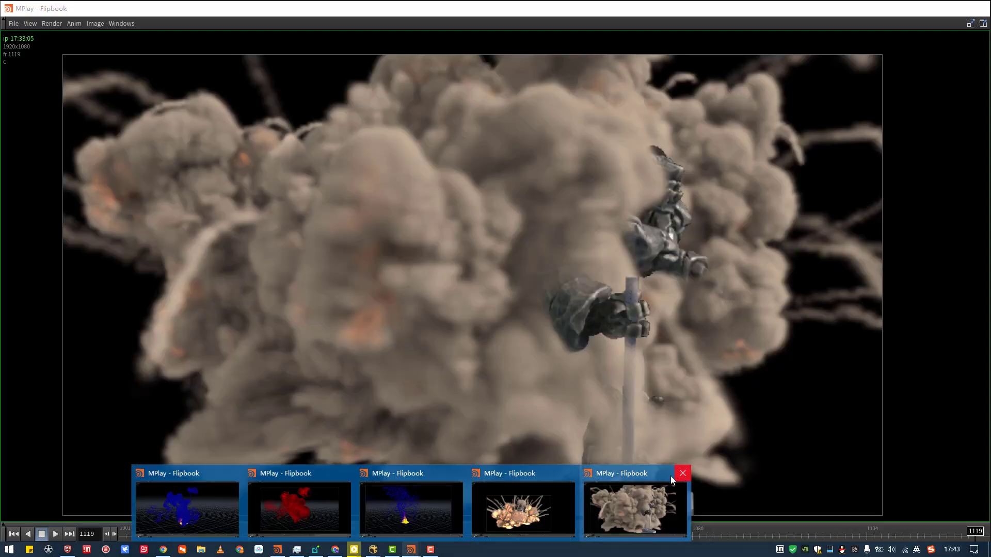
mouse_move(576, 476)
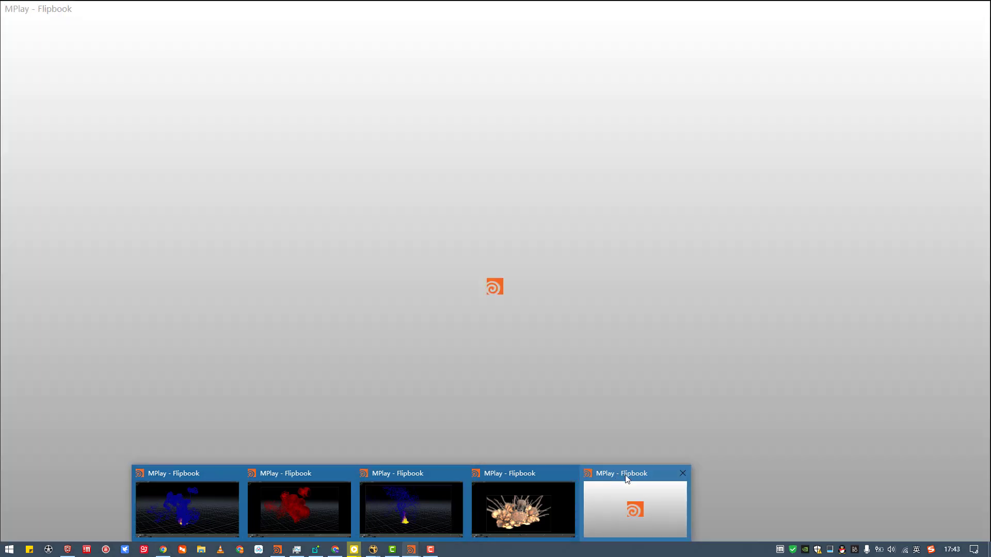
mouse_move(431, 508)
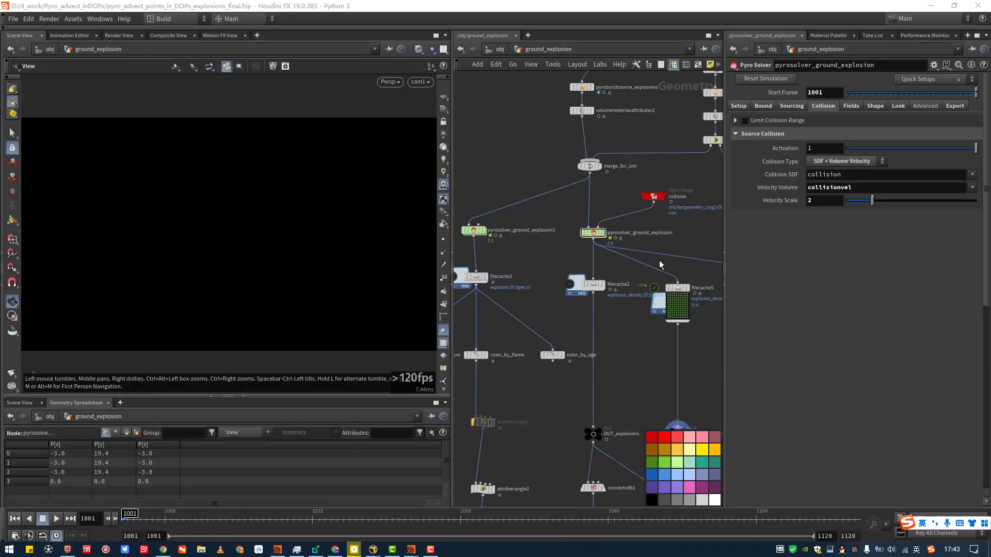
Step: Try to display pyrosolver_ground_explosion in the network, interrupt its cook and close the Houdini Console
mouse_move(537, 249)
middle_down()
mouse_move(609, 239)
mouse_move(570, 228)
mouse_move(528, 247)
middle_up()
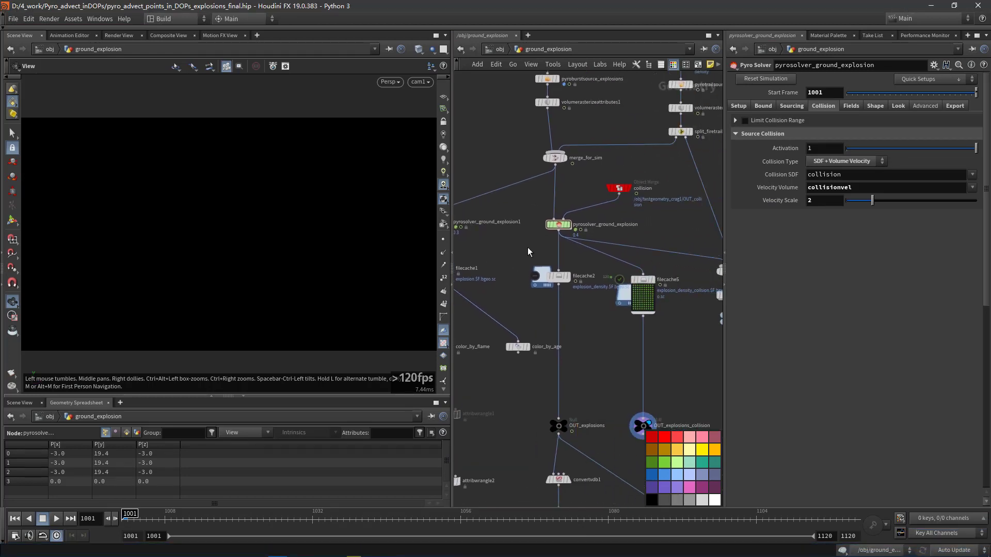
middle_drag(601, 343, 582, 313)
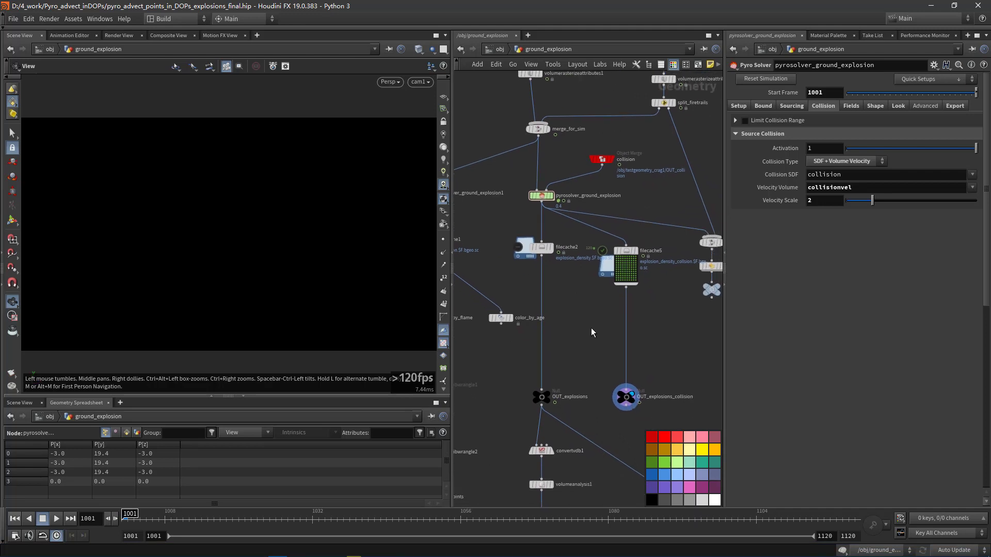
scroll(592, 332, down, 2)
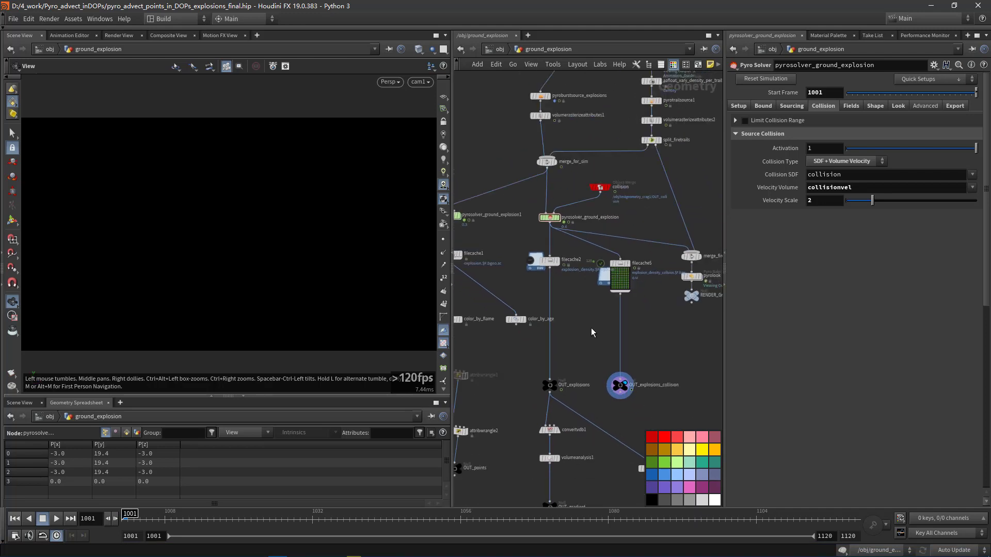
middle_drag(592, 331, 560, 296)
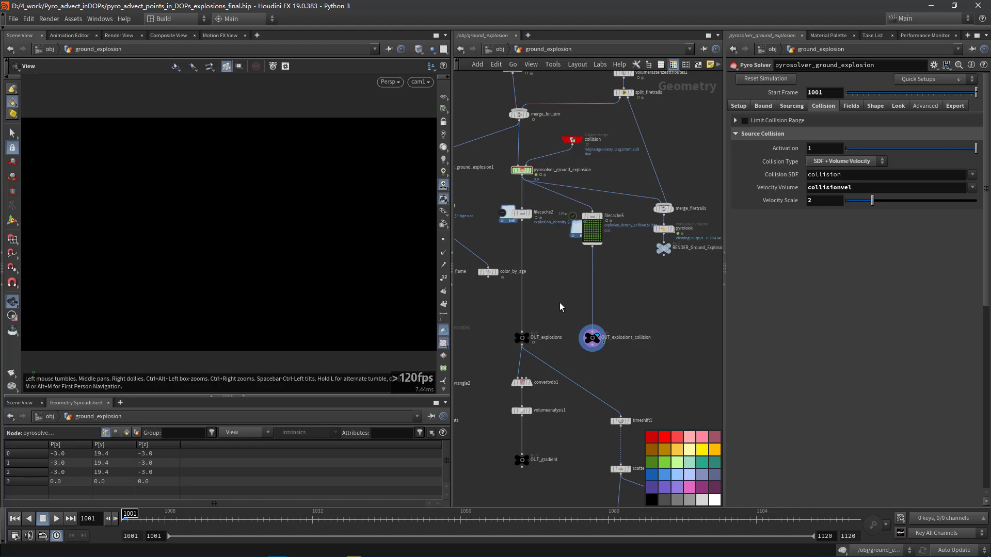
mouse_move(657, 350)
middle_down()
mouse_move(651, 270)
mouse_move(667, 348)
middle_up()
middle_drag(636, 194, 681, 300)
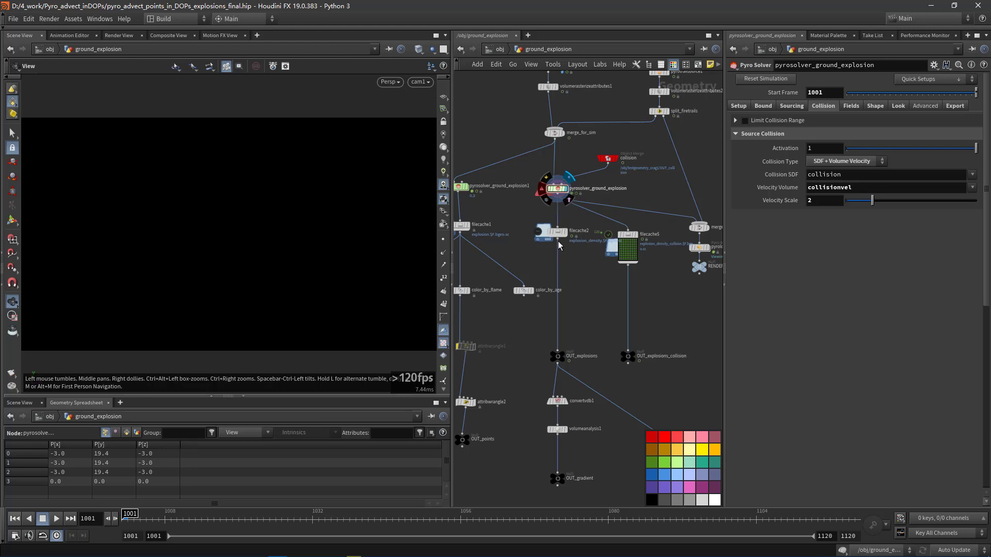
key(Escape)
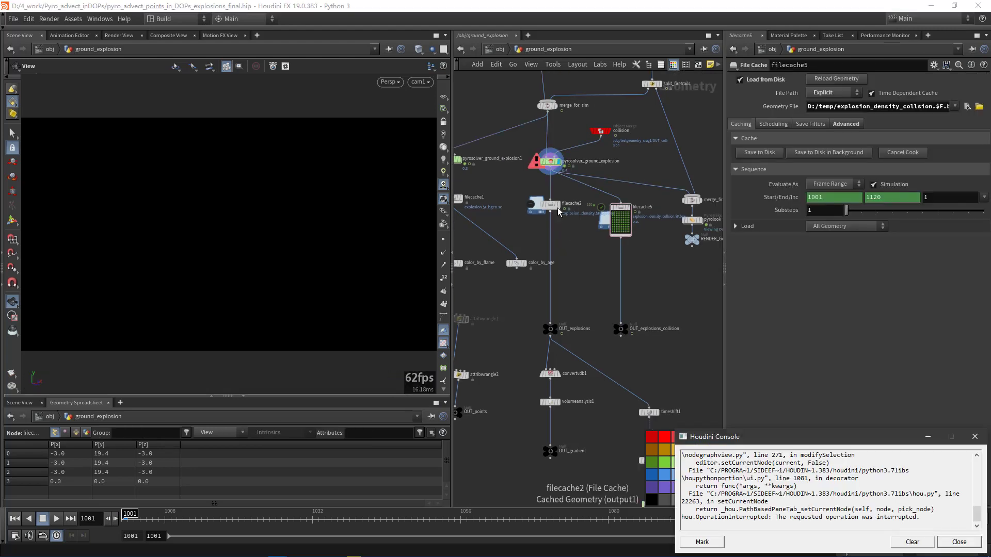
click(974, 436)
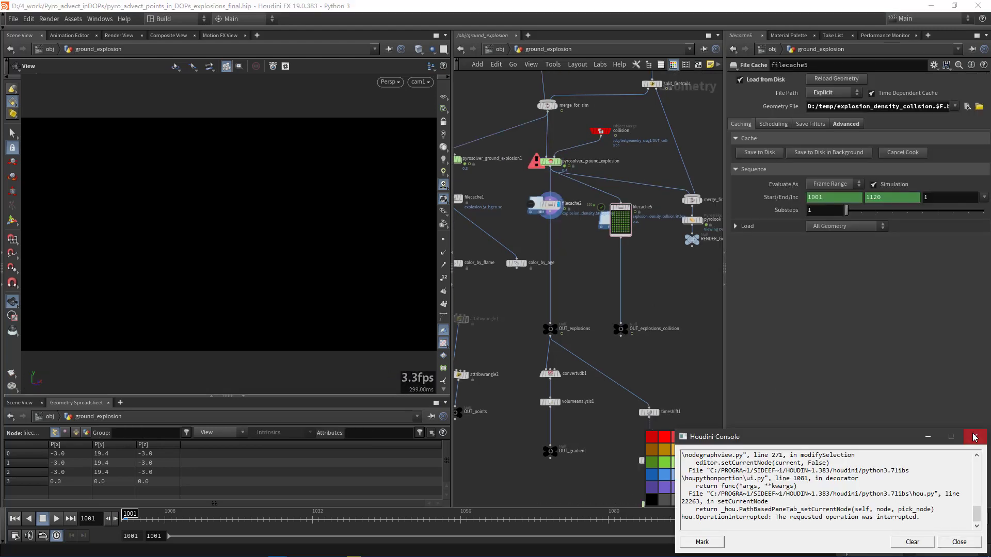
Step: Display OUT_explosions at frame 1043, inspect the explosion from another angle and examine the null's VDB fields in its node info
mouse_move(546, 335)
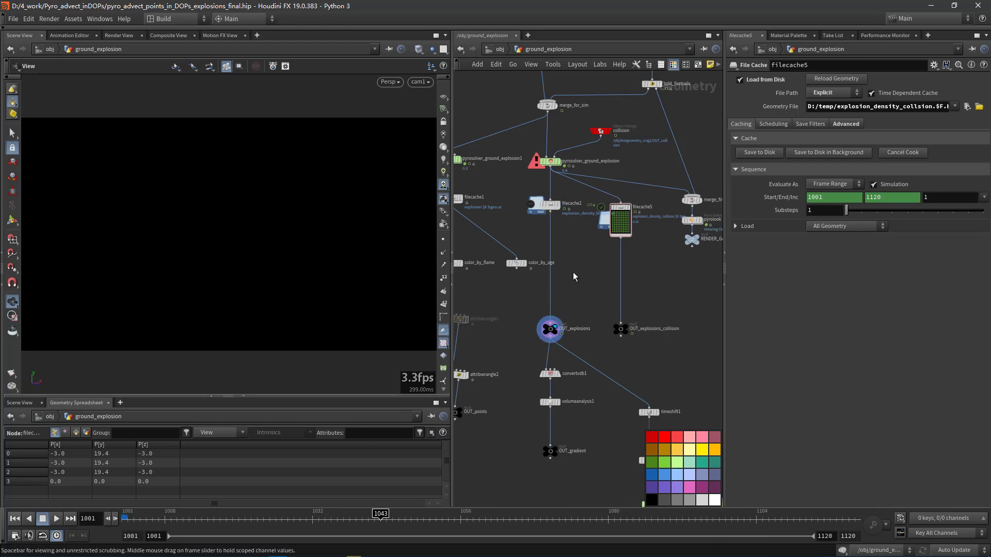
click(550, 205)
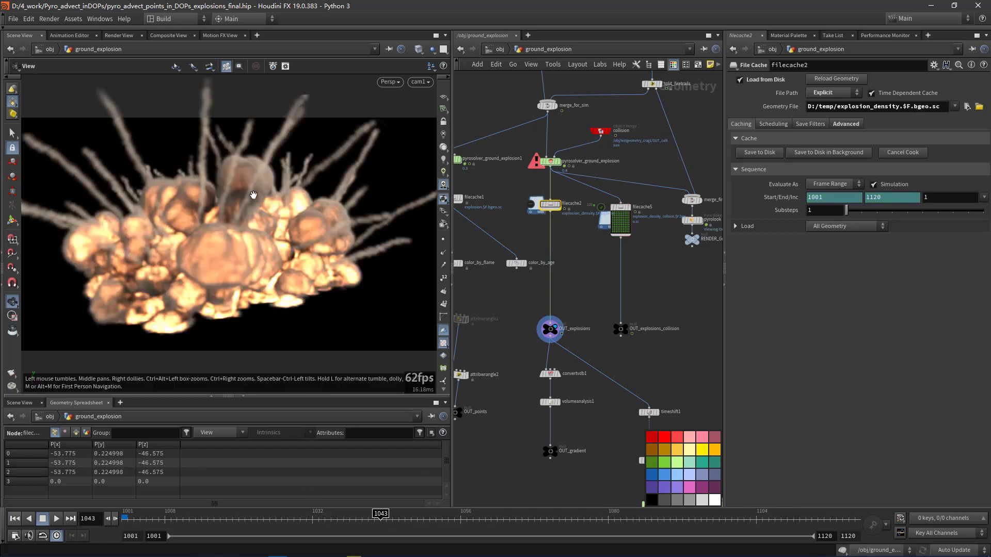
drag(253, 195, 232, 238)
scroll(542, 330, up, 3)
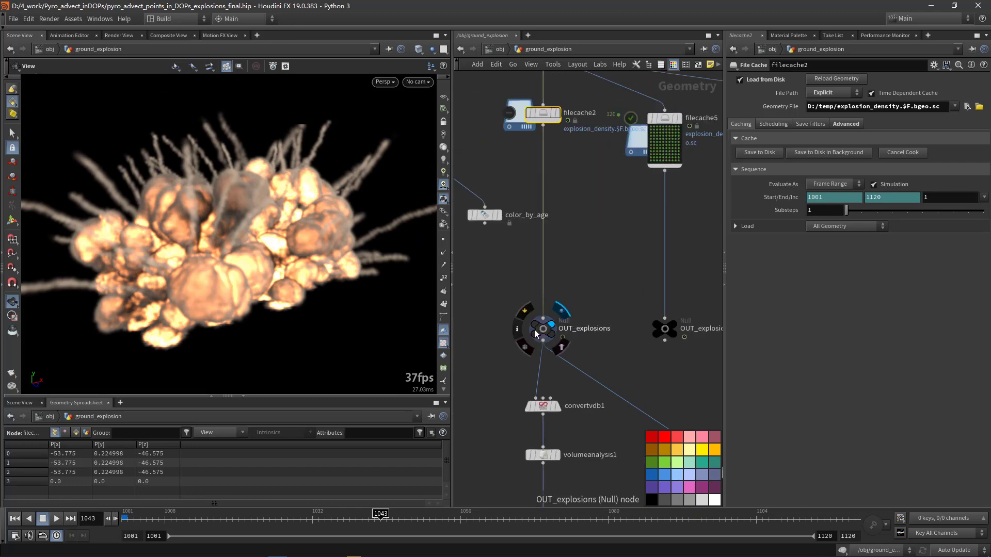
click(517, 328)
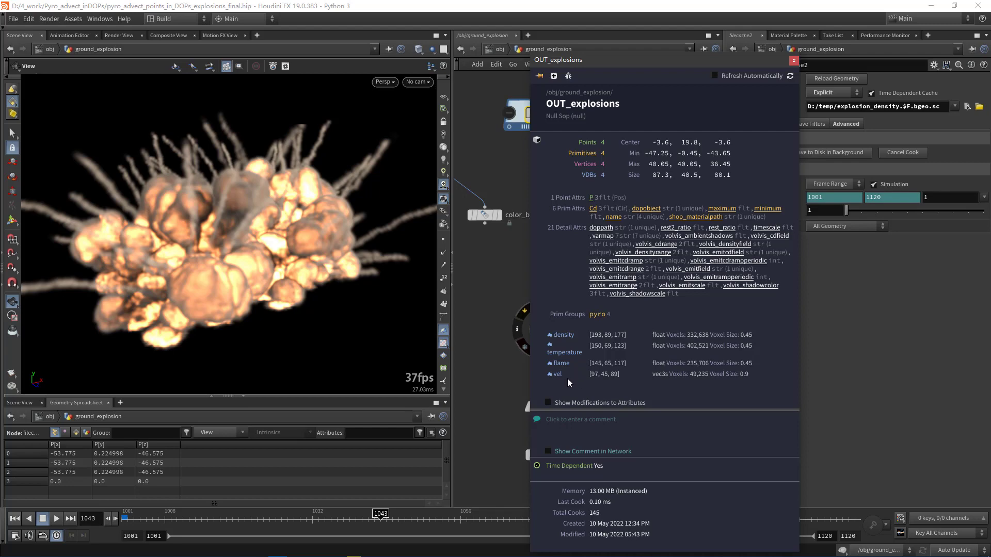
click(793, 61)
Step: Display timeshift1 below OUT_explosions, open its settings and frame the time-shifted explosion in the viewport
scroll(637, 359, down, 3)
middle_drag(652, 426, 586, 290)
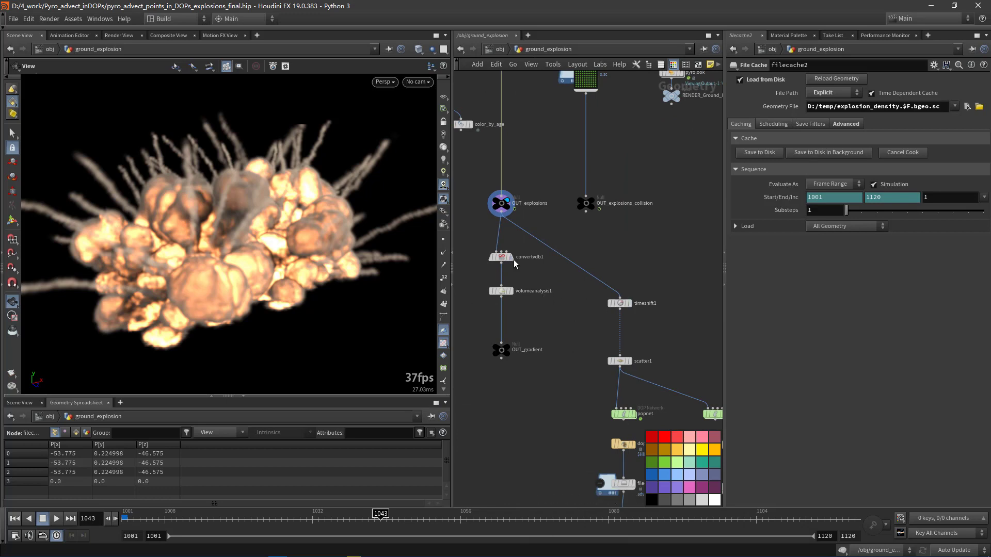
click(625, 304)
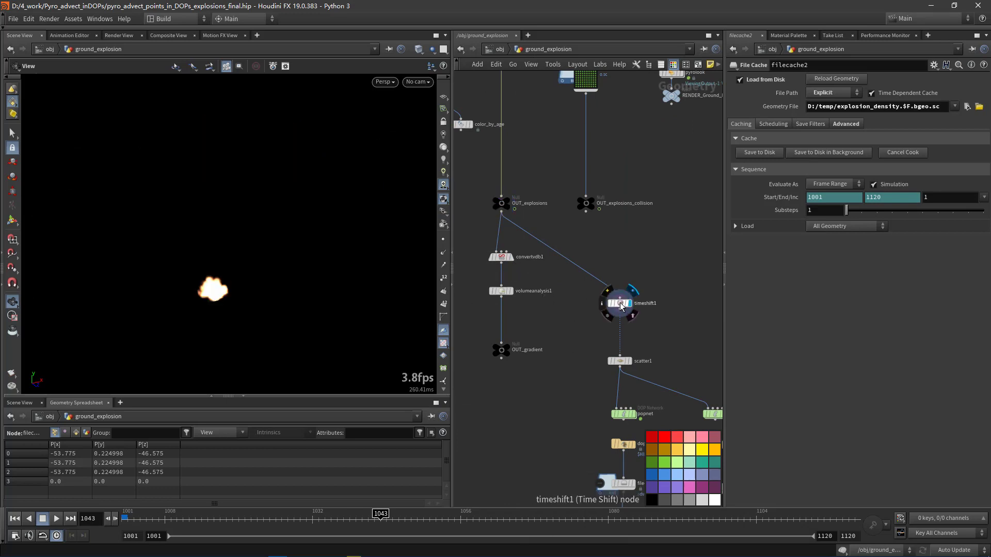
click(621, 305)
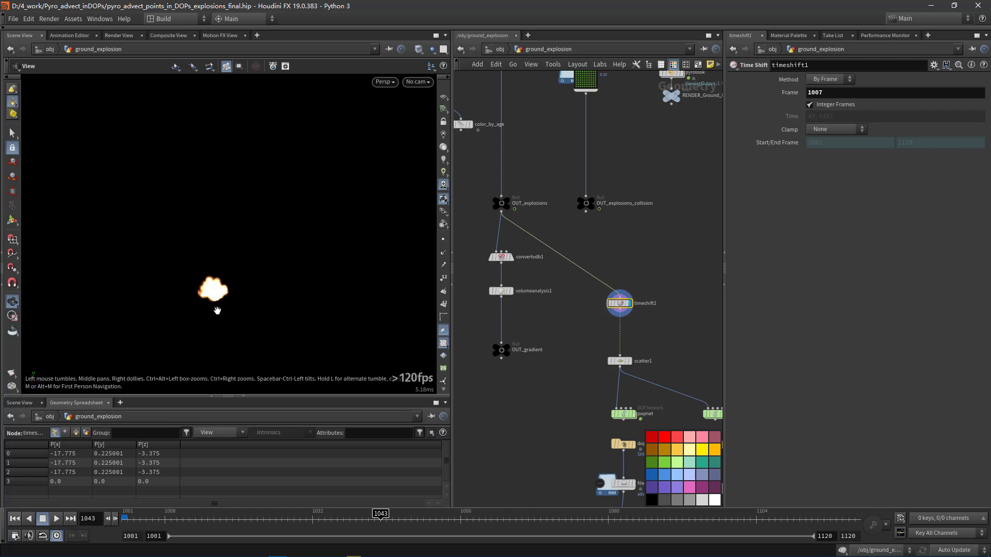
key(v)
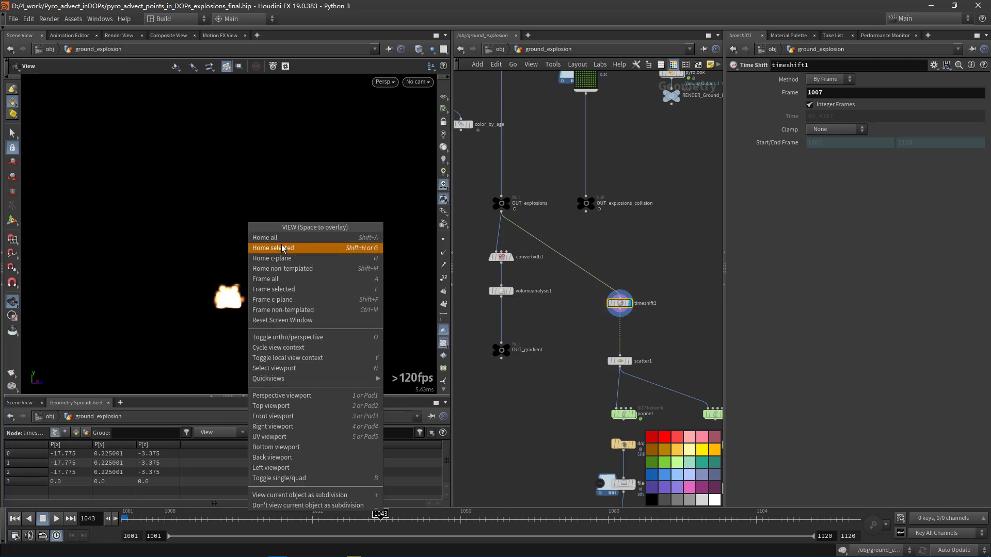
click(282, 248)
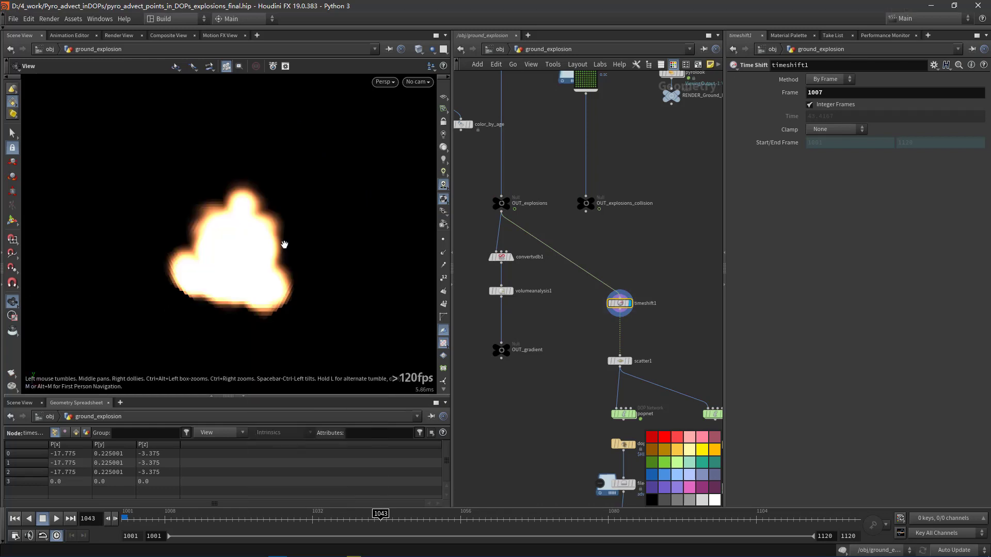
Step: Display scatter1 below timeshift1 and open its settings to examine the point scattering
click(629, 362)
click(620, 361)
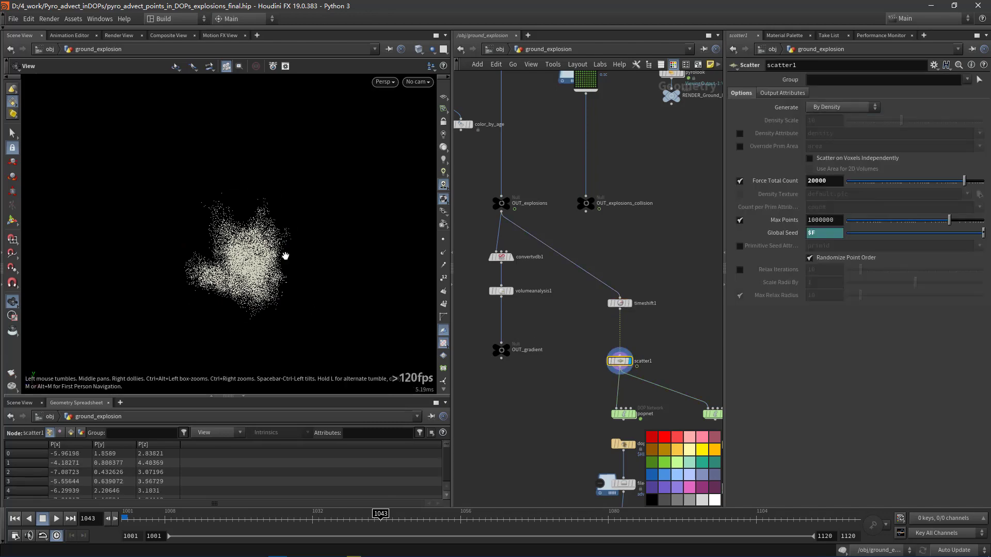
Step: Return to frame 1001 and go inside the popnet DOP network below scatter1
drag(285, 256, 216, 242)
middle_drag(699, 357, 637, 284)
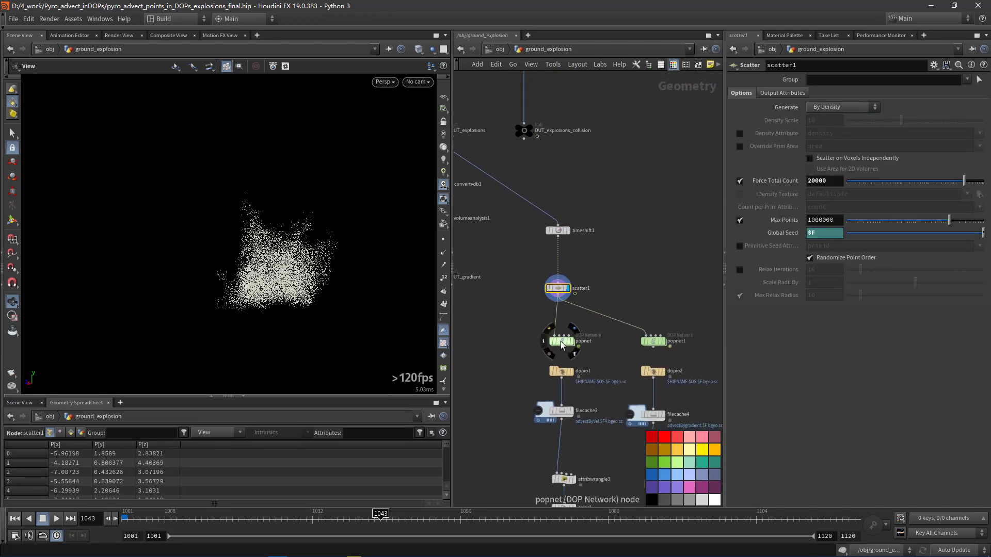
scroll(561, 342, up, 3)
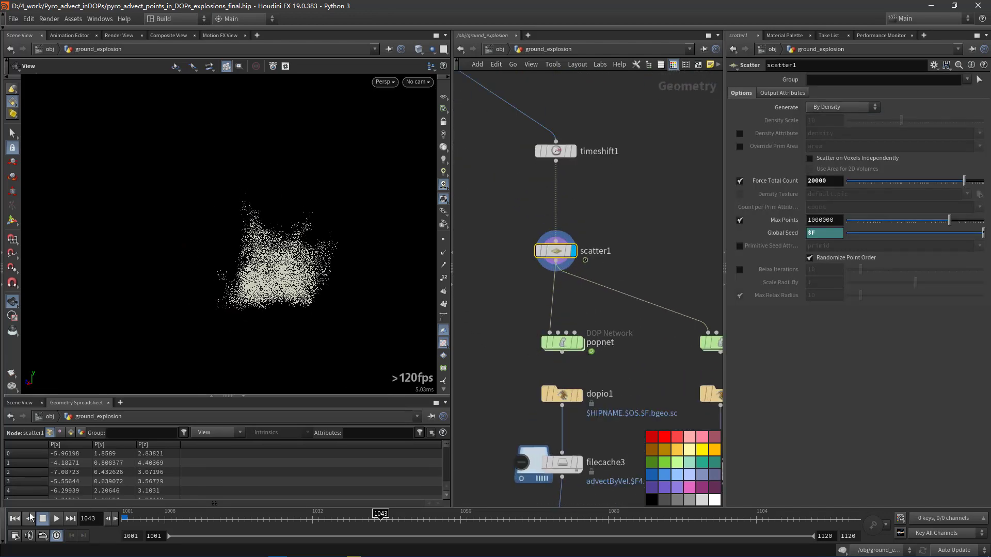
click(15, 518)
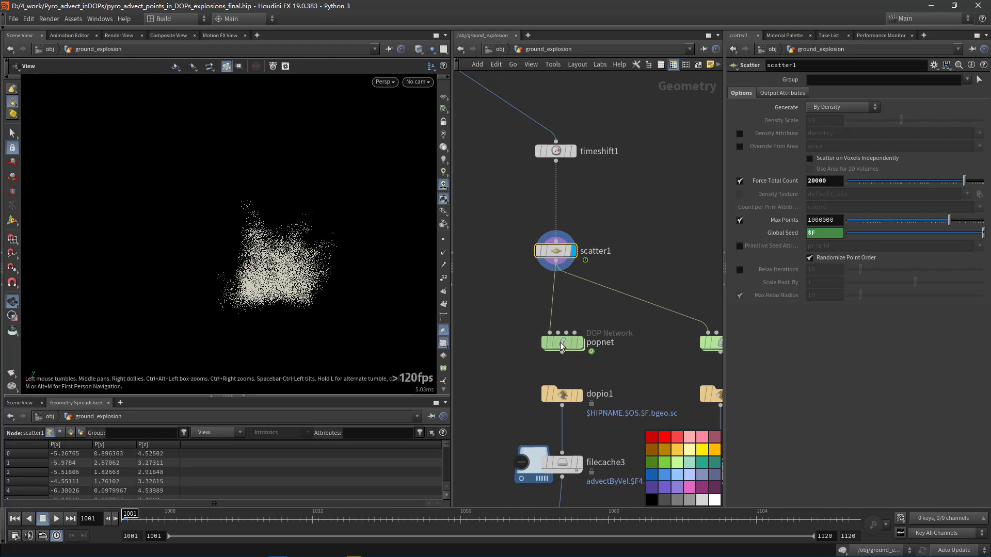
double_click(560, 342)
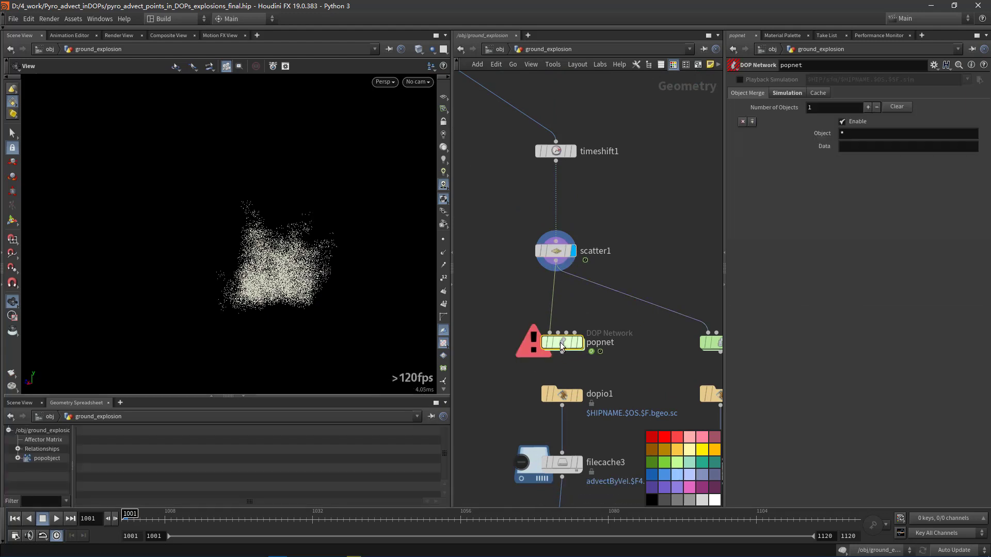
middle_drag(676, 201, 622, 209)
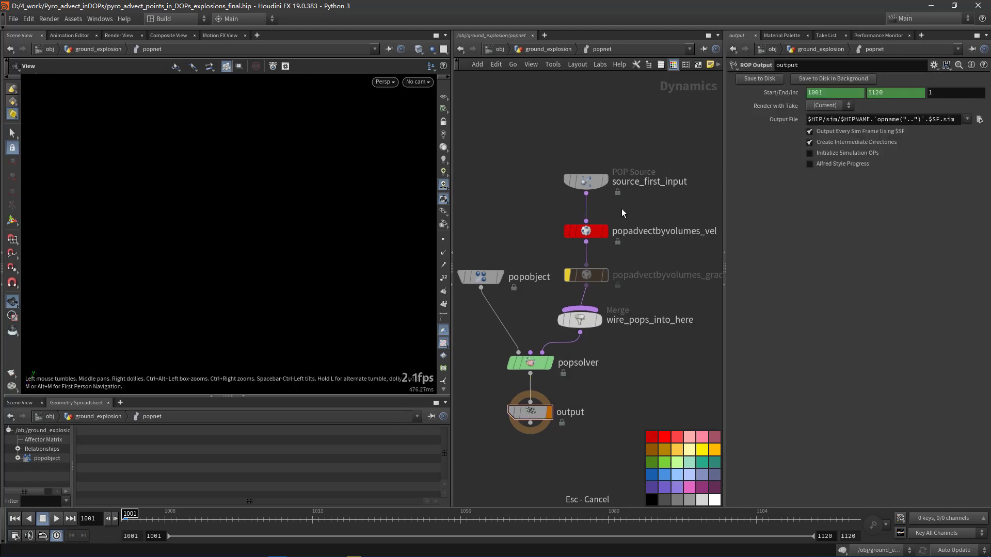
Step: Examine the settings of popobject, source_first_input and popadvectbyvolumes_vel inside popnet
drag(545, 113, 635, 203)
middle_drag(637, 159, 676, 164)
drag(542, 189, 518, 311)
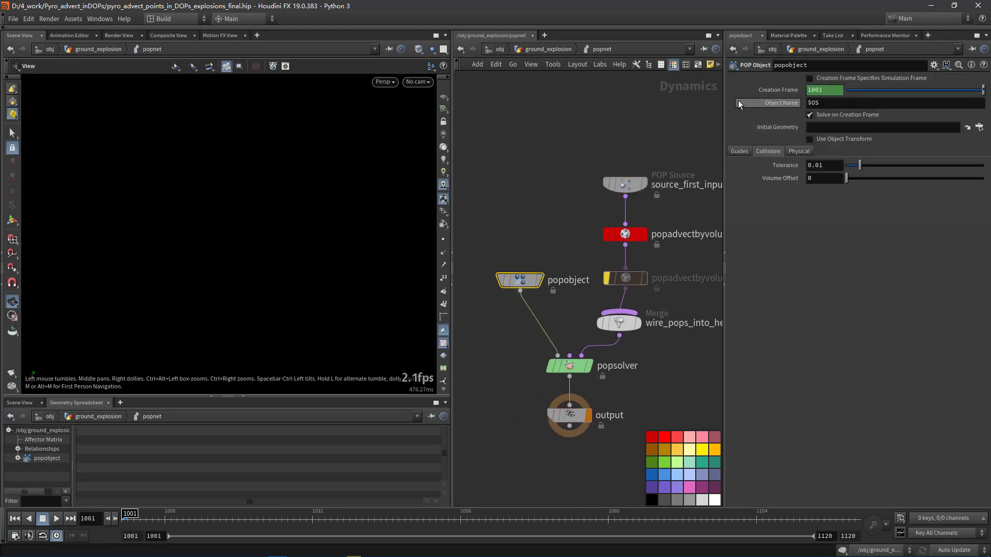
click(637, 186)
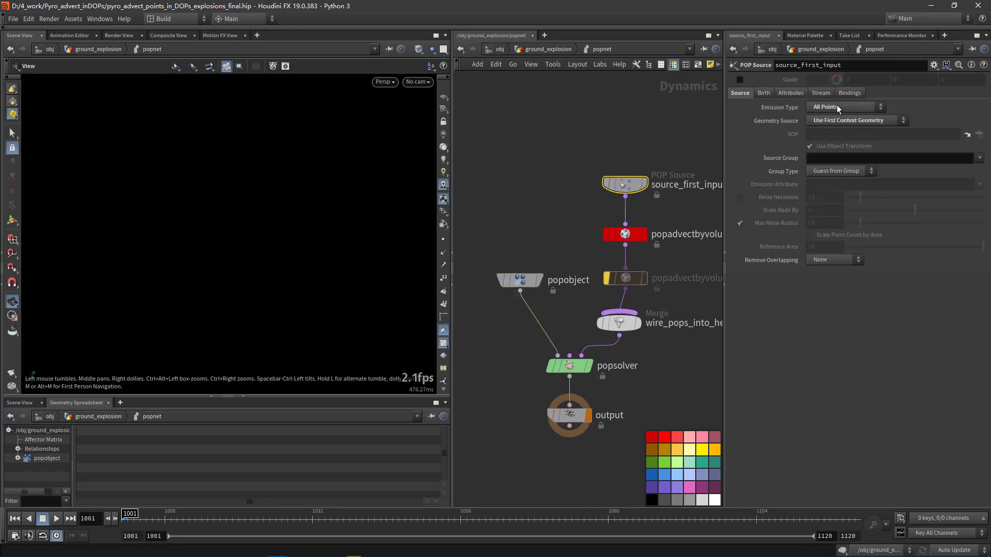
click(640, 234)
middle_drag(679, 214, 632, 205)
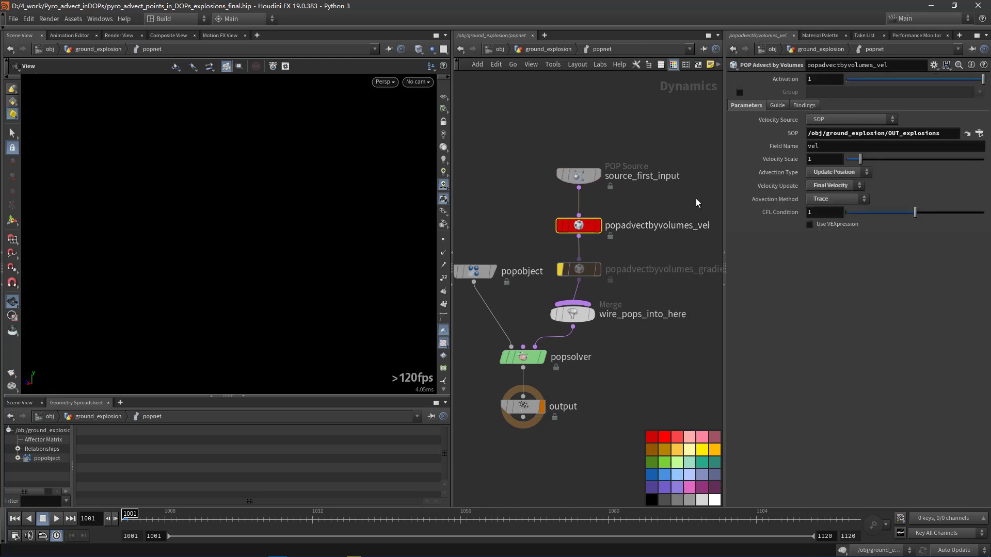
Step: Follow popadvectbyvolumes_vel's SOP path to OUT_explosions and examine the null's VDB fields in its node info
triple_click(902, 133)
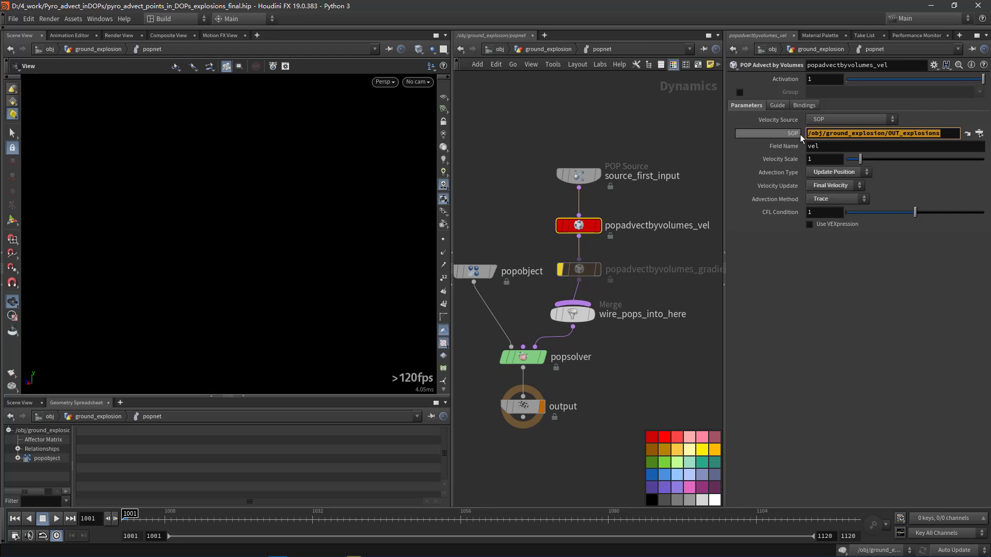
click(967, 134)
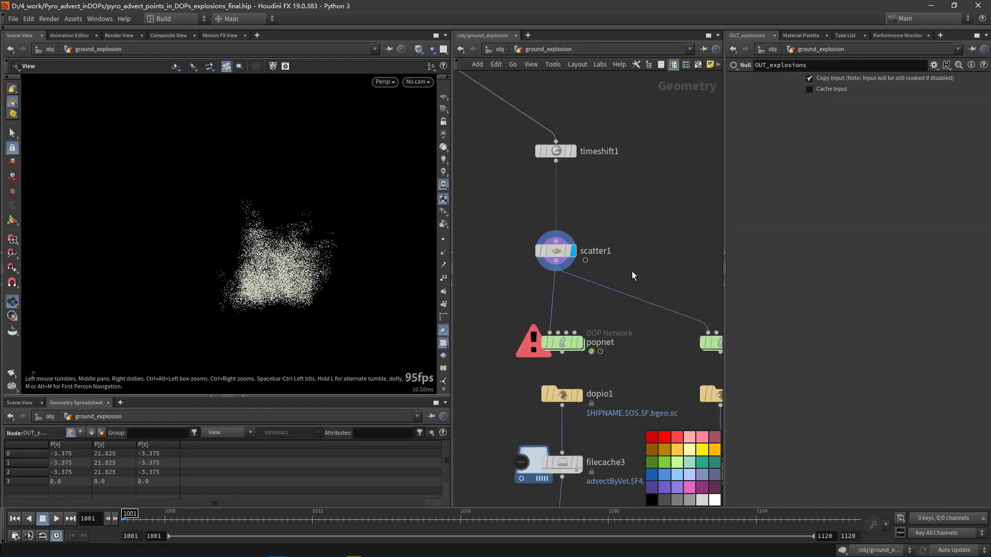
scroll(618, 214, down, 4)
middle_drag(522, 123, 575, 202)
click(542, 178)
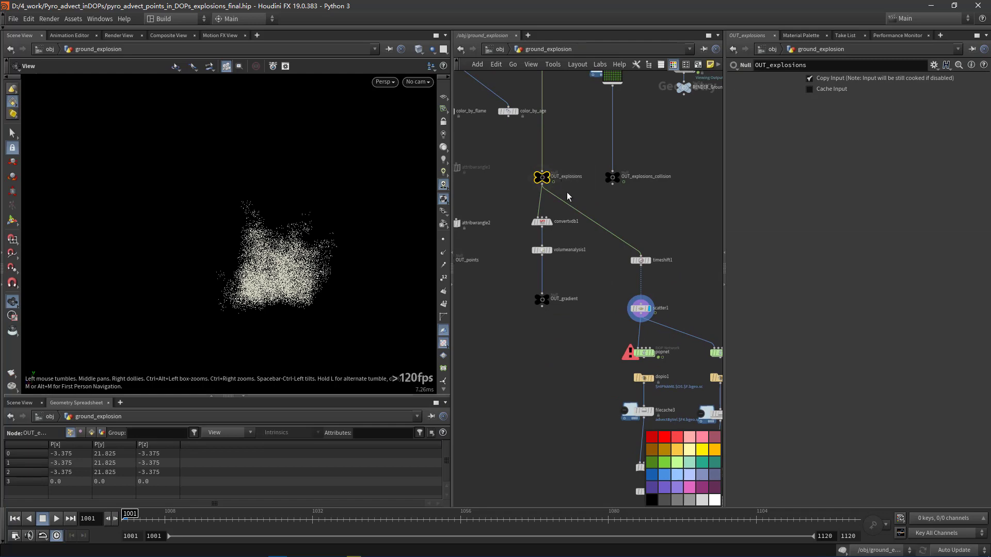
scroll(567, 192, up, 4)
scroll(556, 190, down, 6)
middle_drag(568, 174, 570, 201)
scroll(526, 219, up, 3)
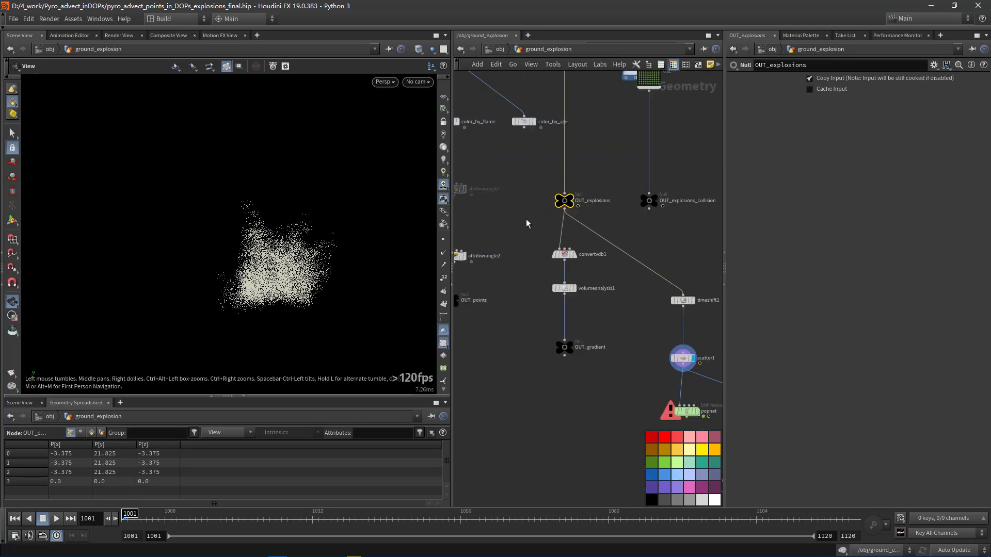
click(546, 200)
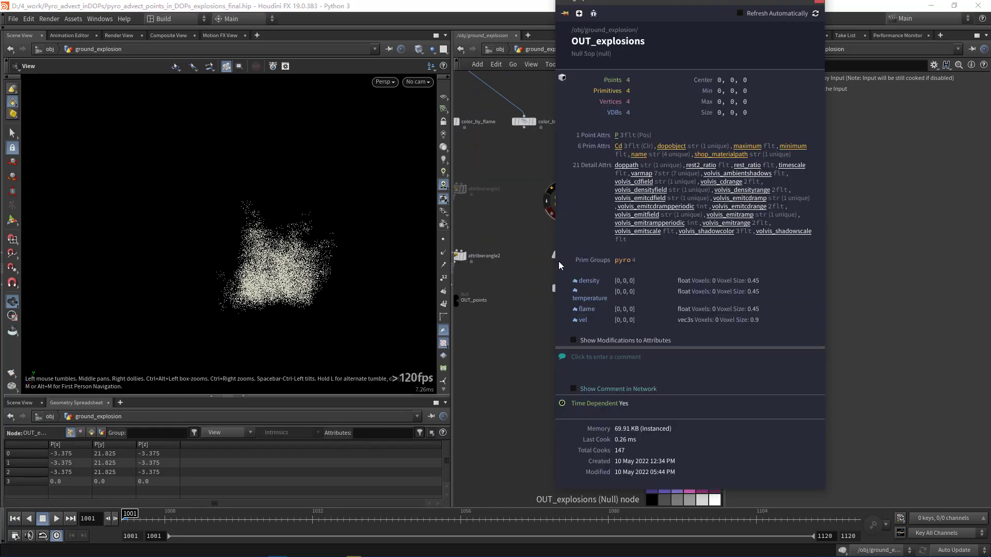
click(819, 3)
Step: Review scatter1's settings and go back inside popnet to check popadvectbyvolumes_vel's SOP path and field name
scroll(689, 273, down, 2)
middle_drag(693, 280, 590, 225)
scroll(606, 264, up, 3)
click(568, 288)
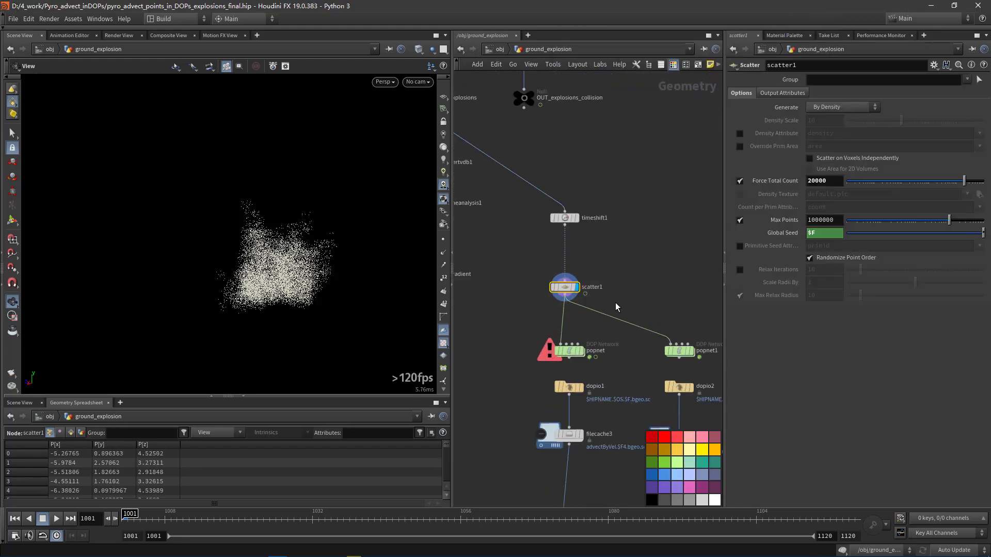
double_click(568, 352)
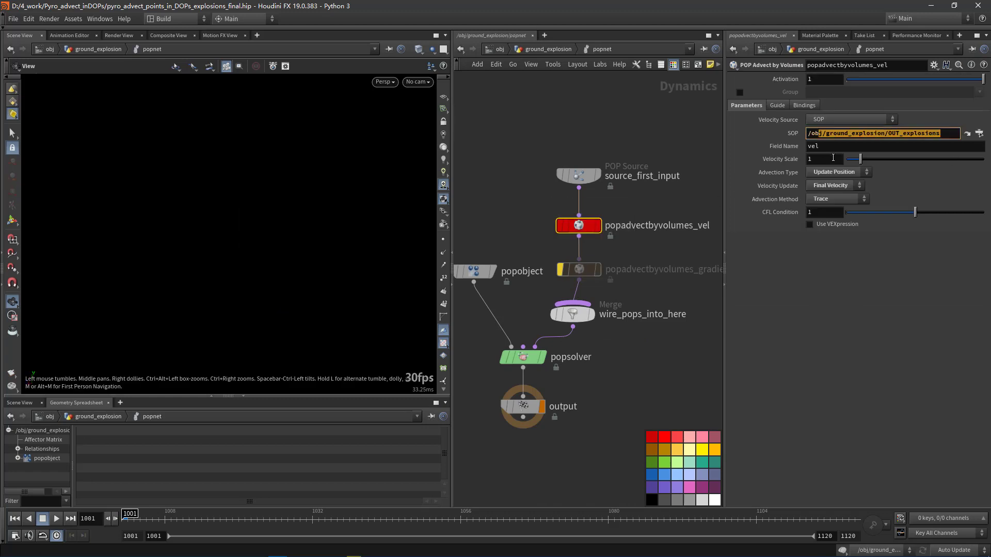
click(835, 146)
Step: Try Update Force and Update Velocity as popadvectbyvolumes_vel's advection type and restore Update Position
click(835, 173)
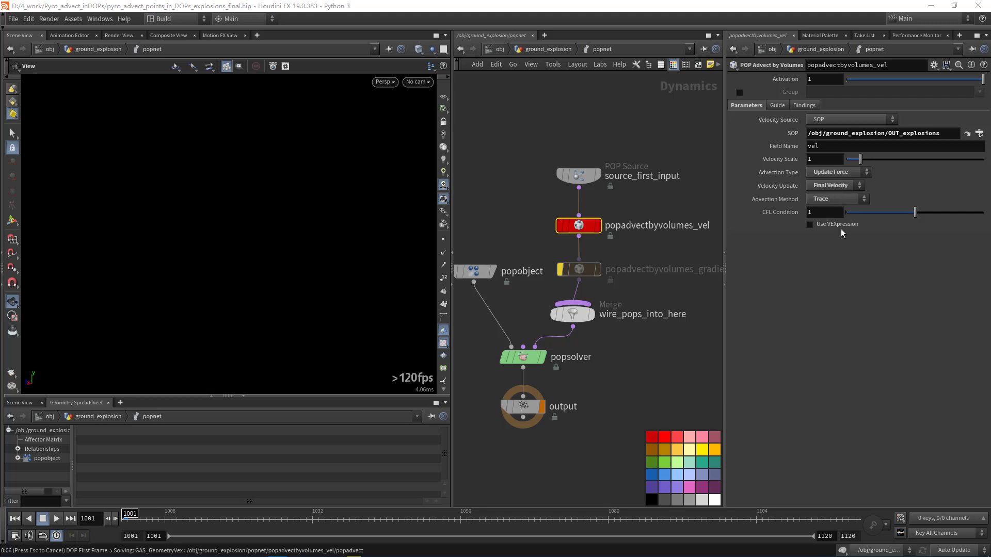
click(846, 175)
click(834, 195)
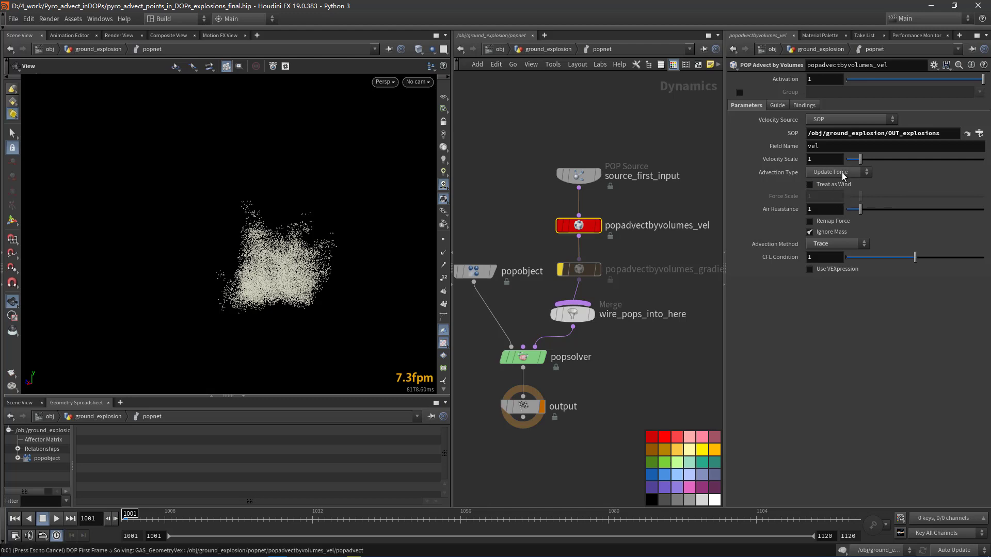
click(842, 172)
click(837, 193)
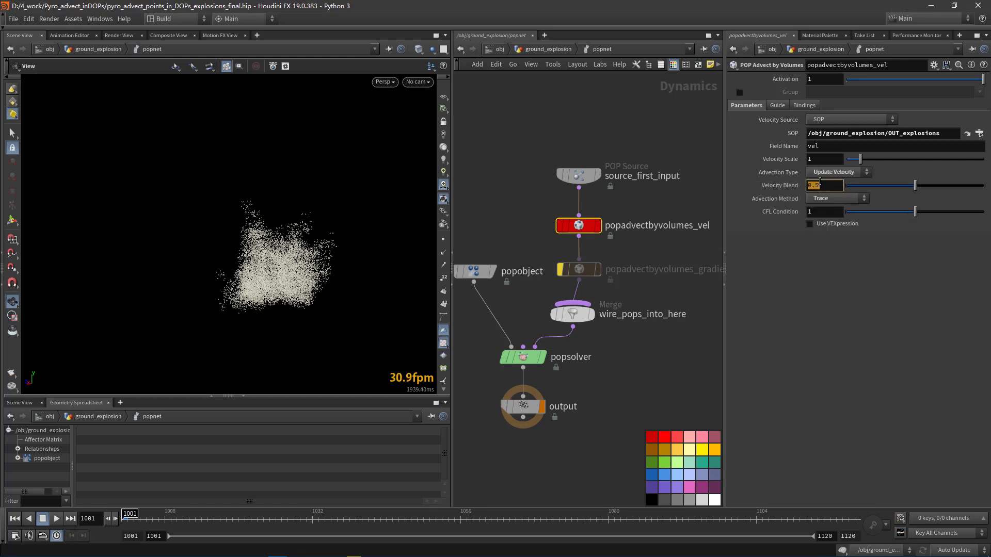
click(837, 172)
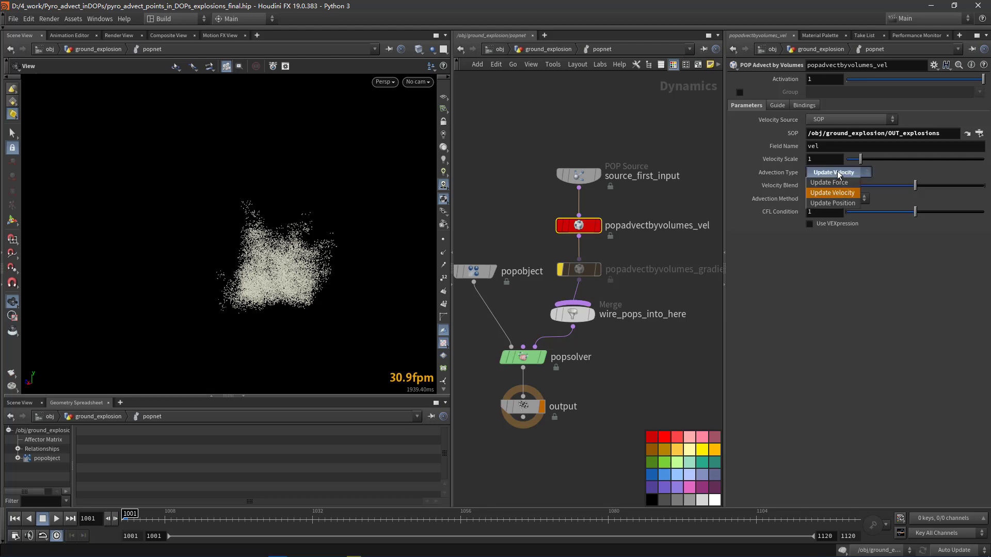
click(840, 204)
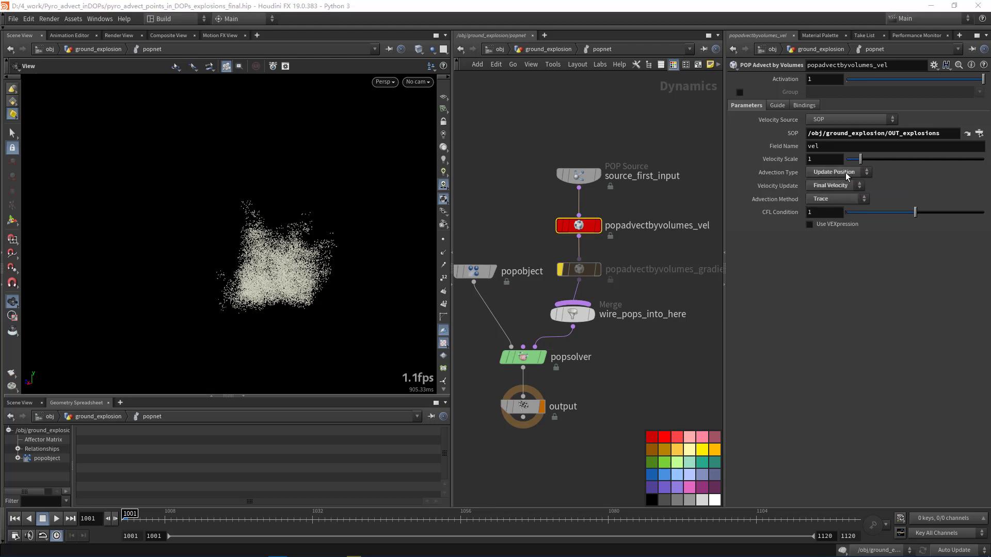
Step: Examine popadvectbyvolumes_vel's velocity update and advection method options, keeping Final Velocity and Trace
click(834, 183)
click(827, 207)
click(825, 203)
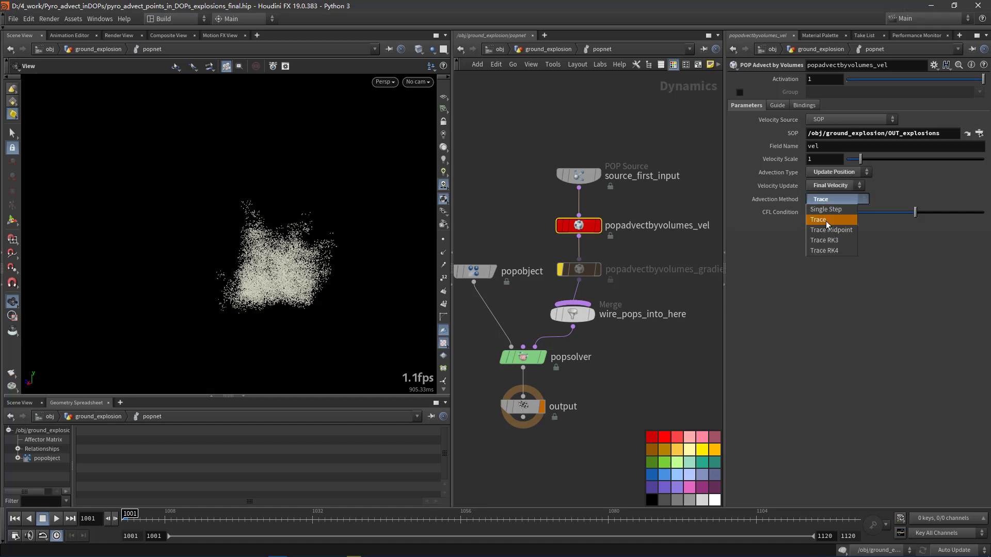
click(825, 221)
Step: Return to ground_explosion, display color1 at frame 1041 and inspect filecache3's velocity-advected points from several angles
middle_drag(545, 155, 554, 147)
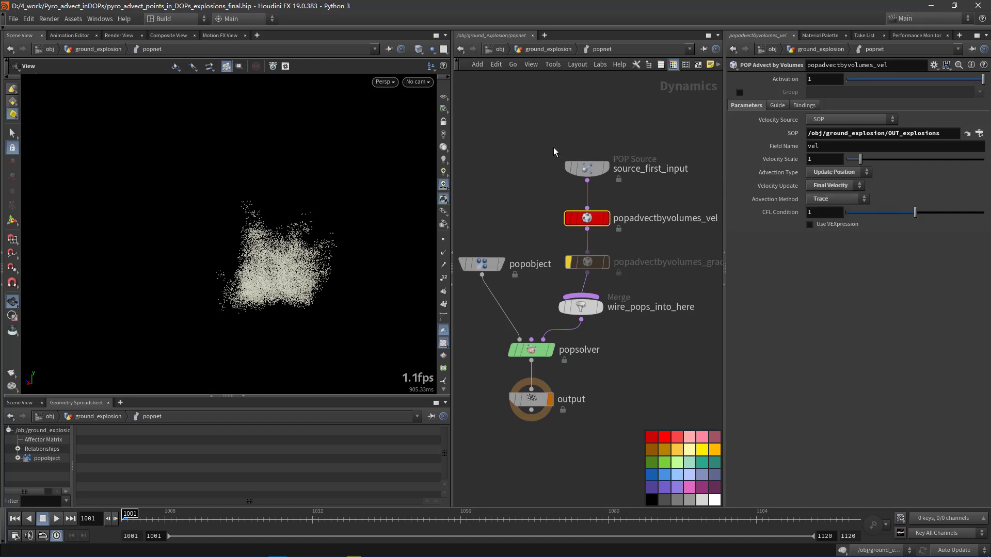
click(532, 49)
middle_drag(635, 309, 570, 245)
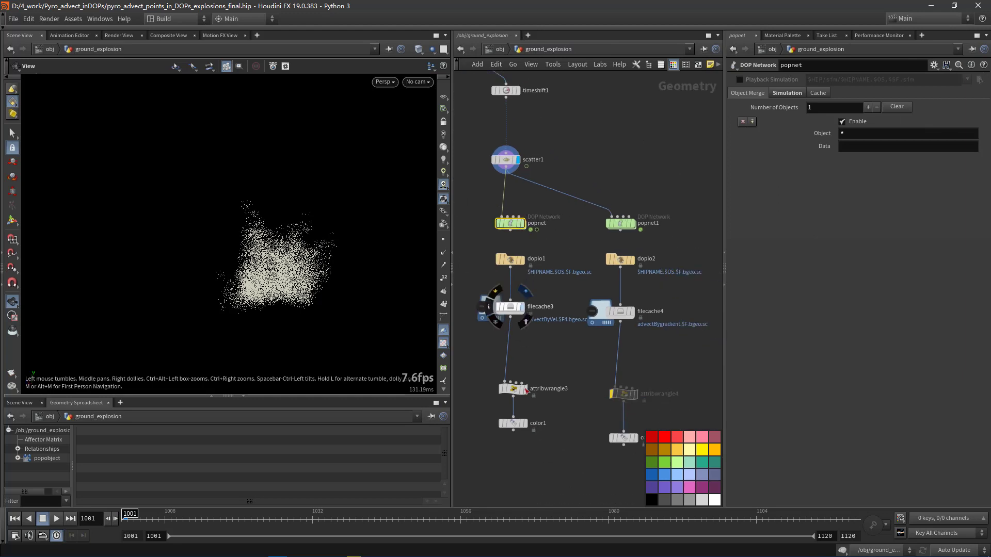
click(522, 307)
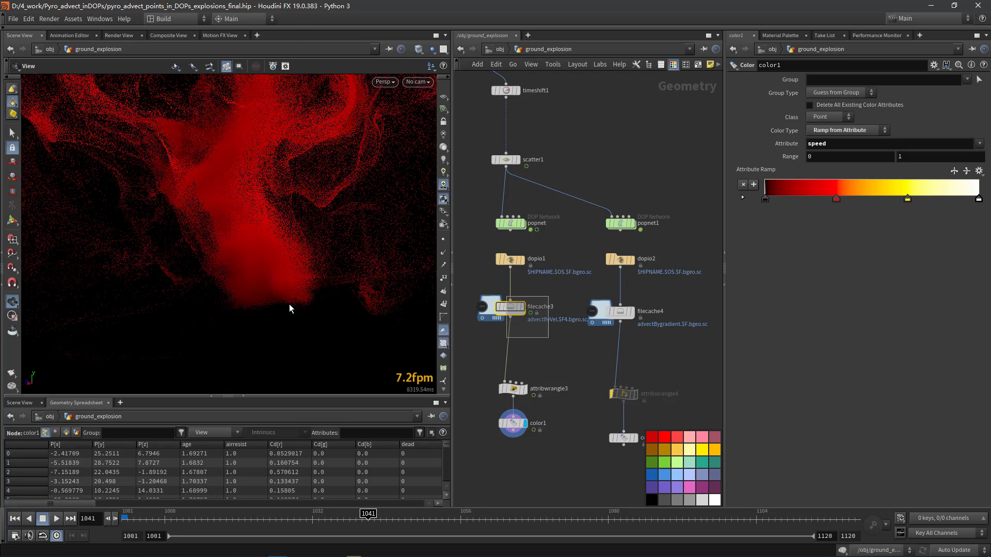
drag(198, 227, 274, 270)
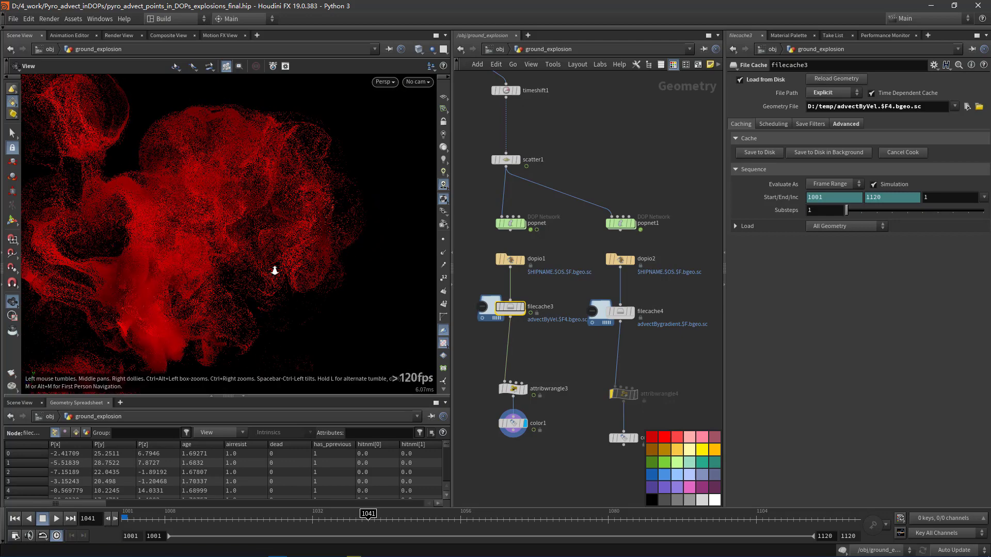
right_drag(274, 270, 248, 206)
drag(248, 206, 228, 234)
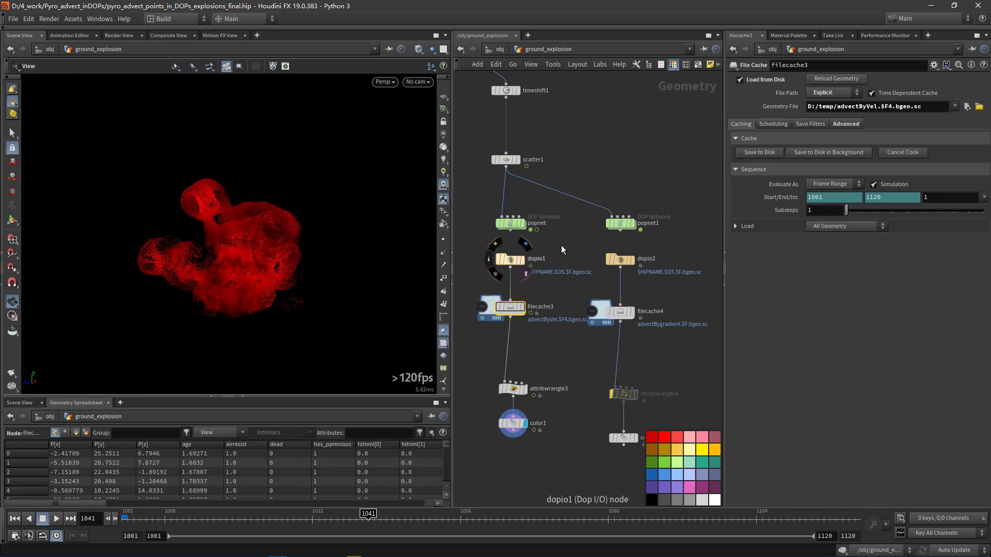
Step: Display OUT_explosions and orbit around the explosion to compare it with the advected points
scroll(562, 246, down, 5)
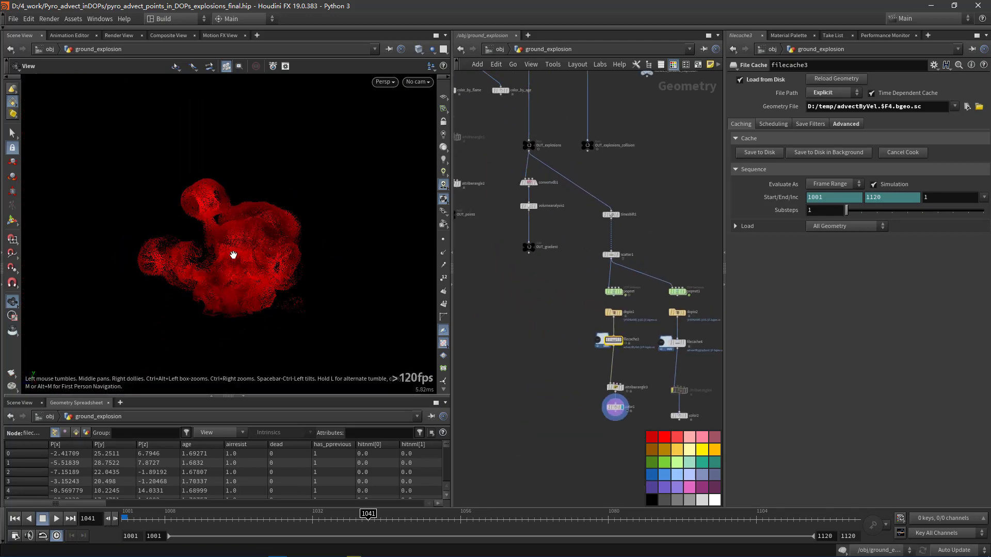
middle_drag(564, 251, 553, 290)
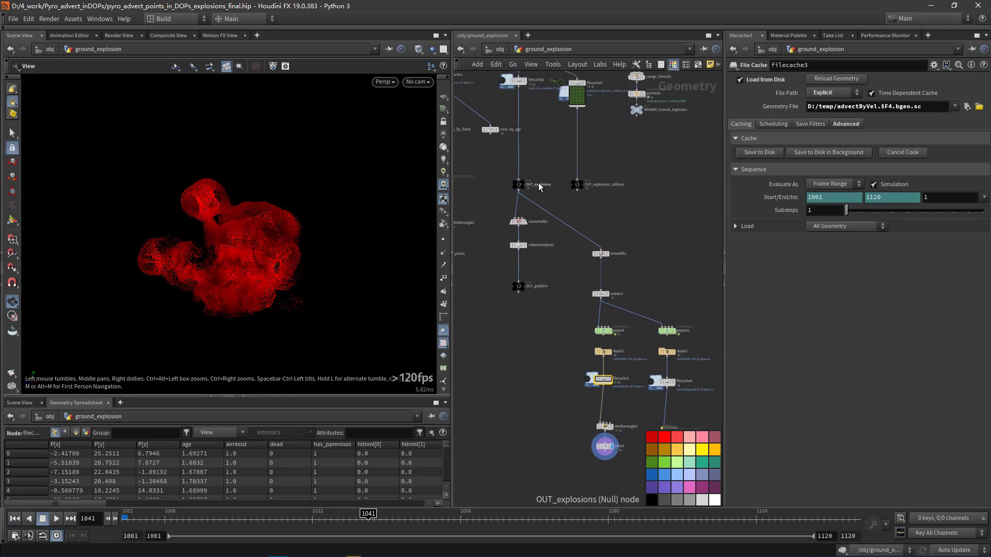
click(529, 174)
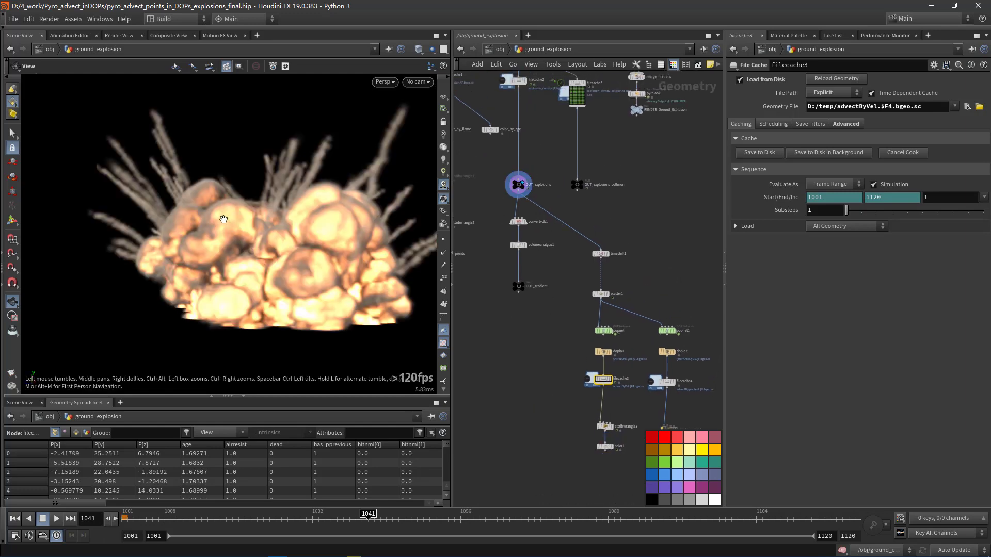
drag(243, 300, 387, 276)
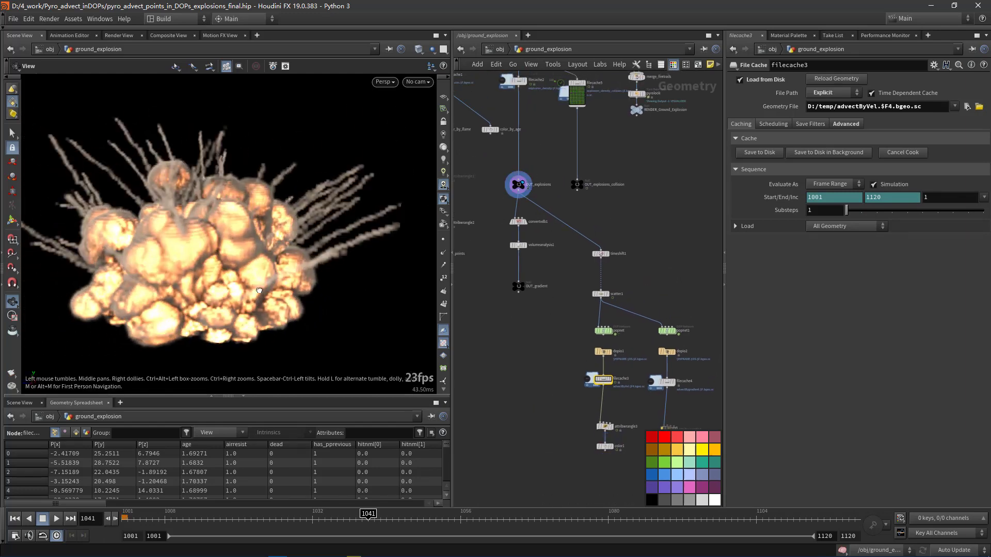
Step: Display the scatter1 source points and switch the display back to color1's advected points
scroll(618, 323, up, 3)
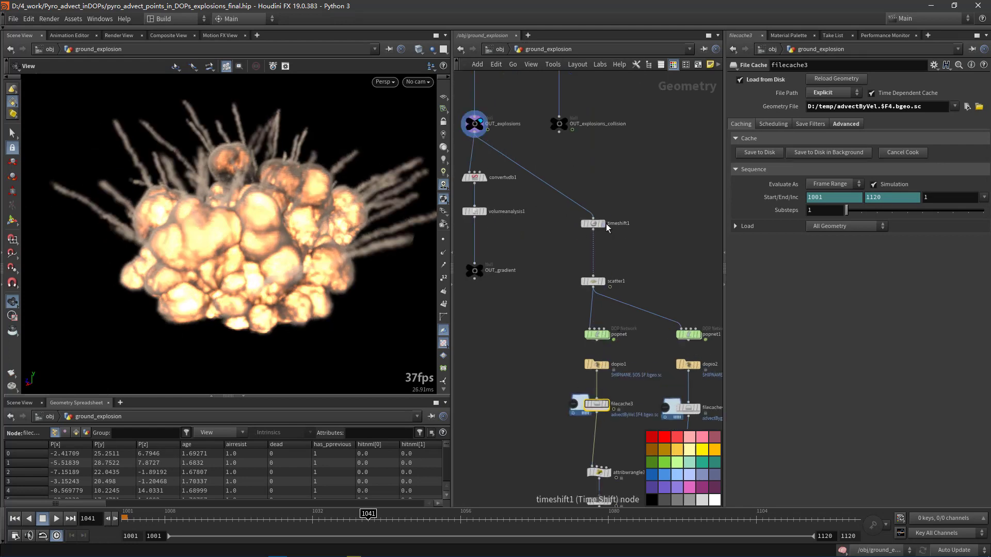
click(603, 281)
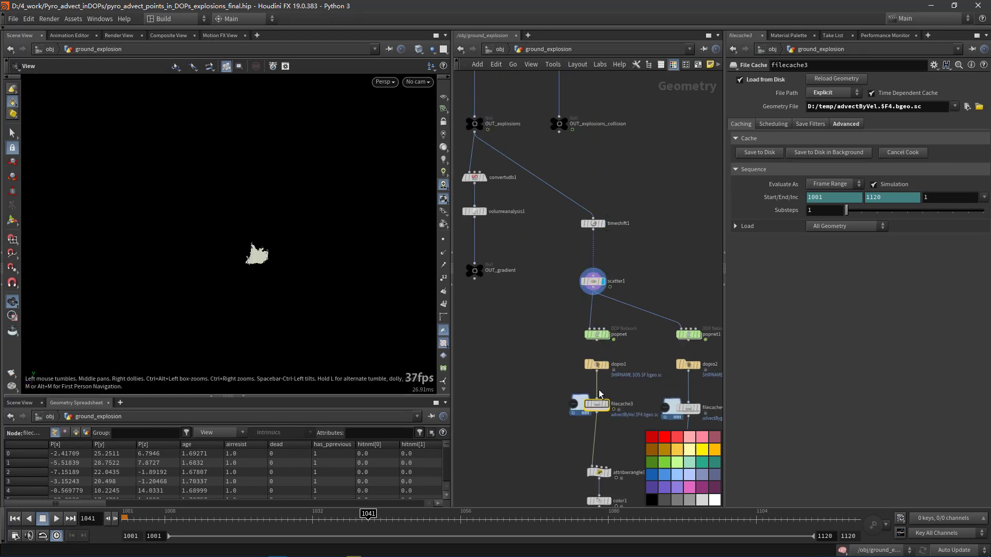
middle_drag(615, 431, 577, 334)
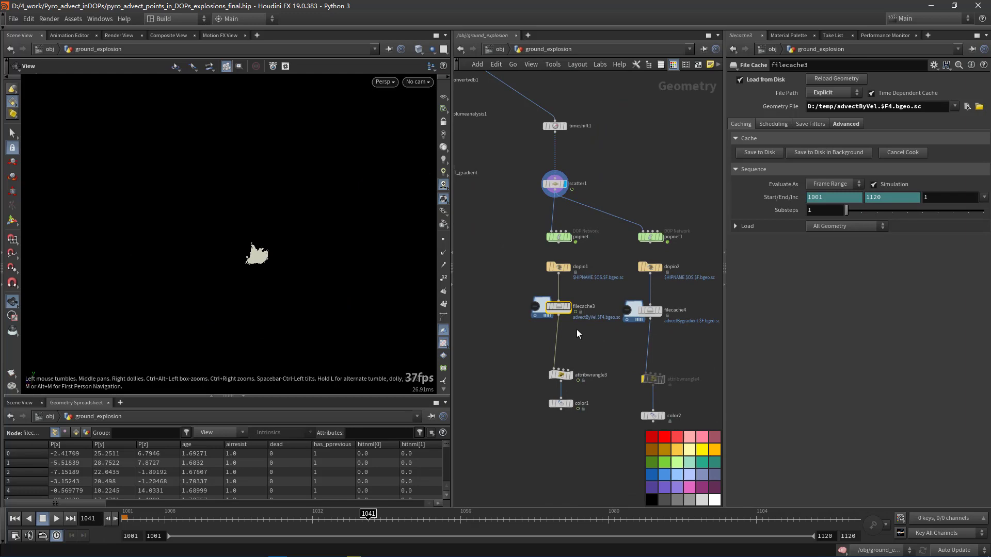
click(572, 403)
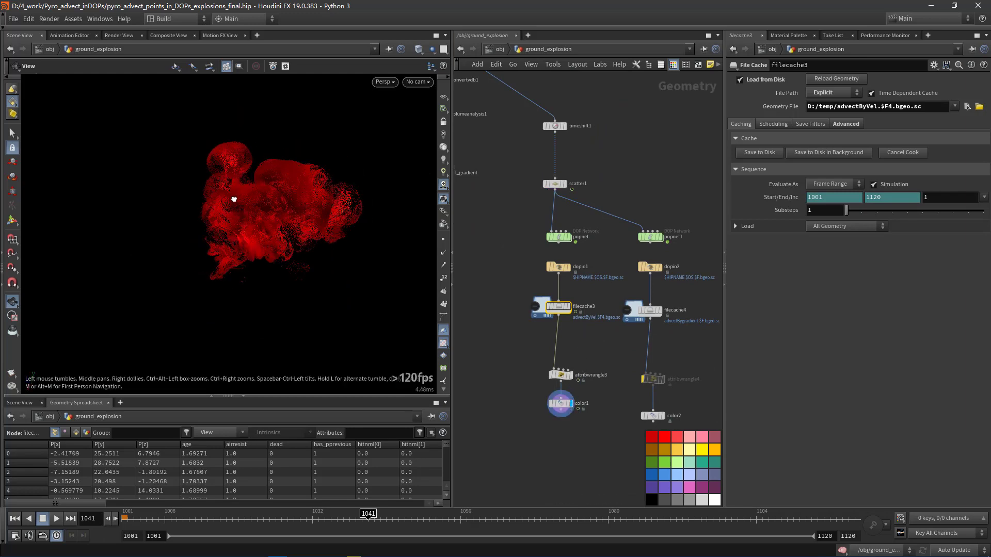
Step: Play the red points flipbook in MPlay, stop playback and return to the Houdini scene
mouse_move(411, 550)
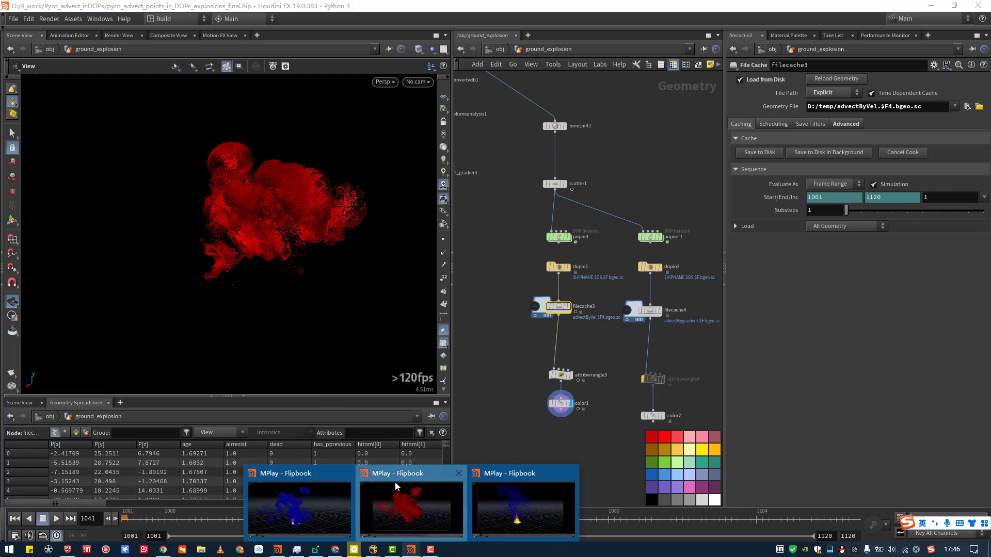
click(395, 482)
click(56, 534)
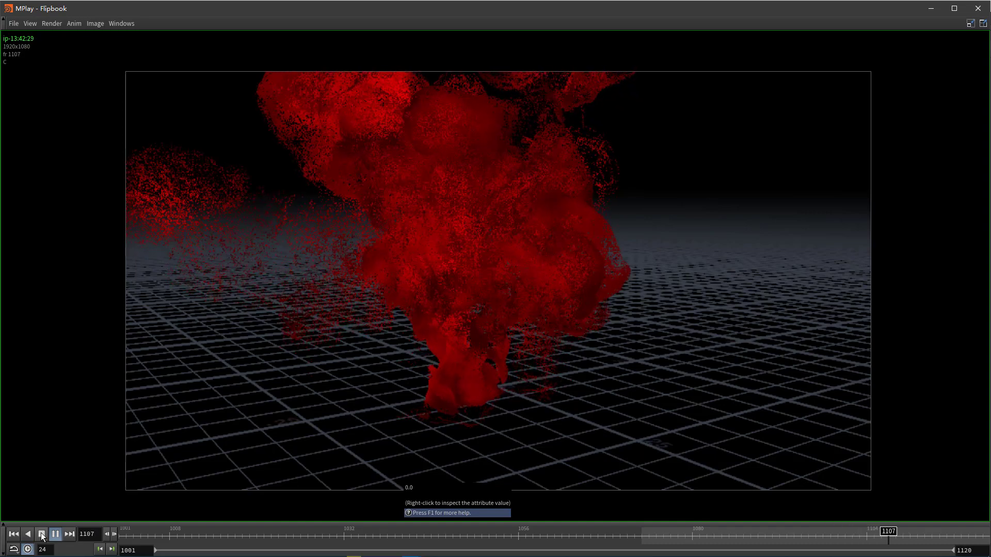
click(42, 535)
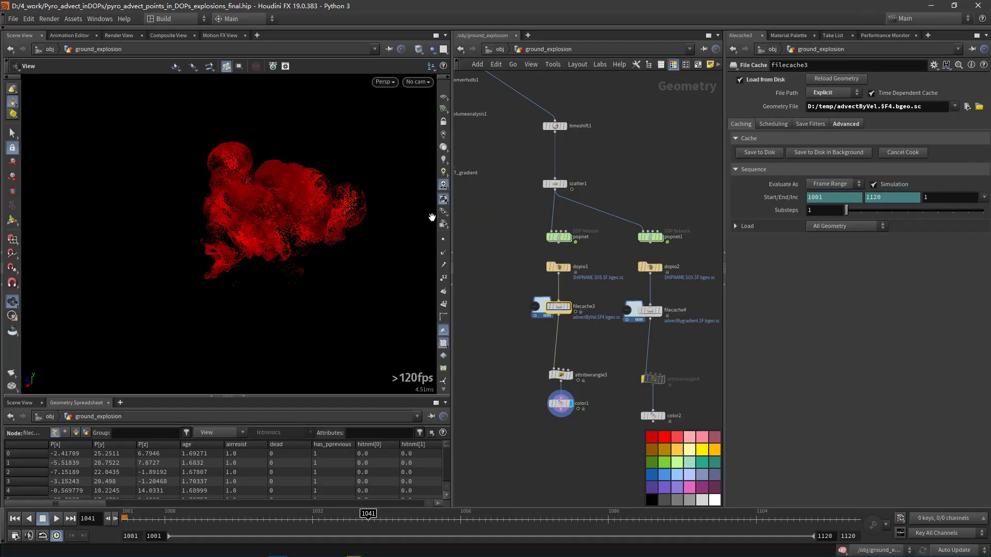
click(931, 9)
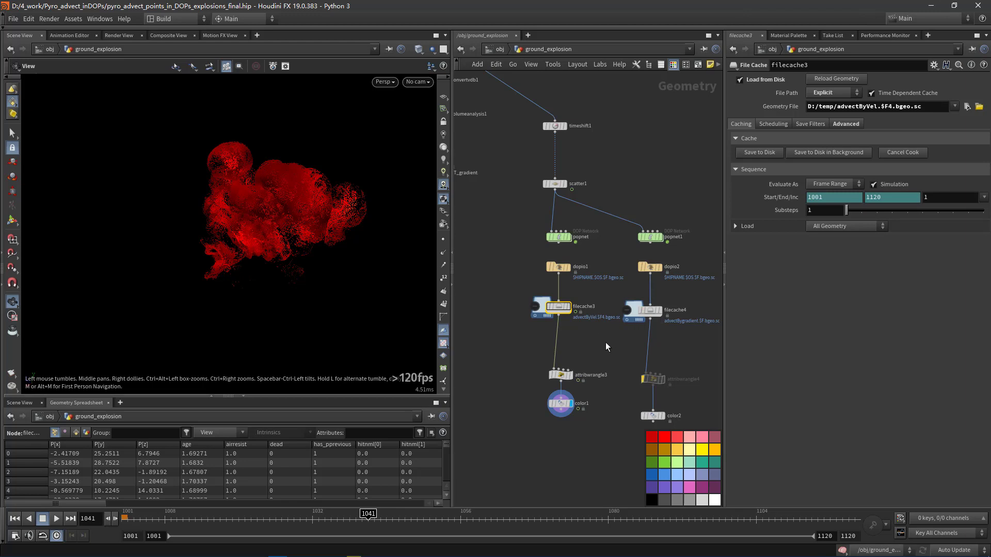
Step: Examine attribwrangle3's VEX expression that fits velocity length to speed, and color1's Ramp from Attribute settings
click(560, 375)
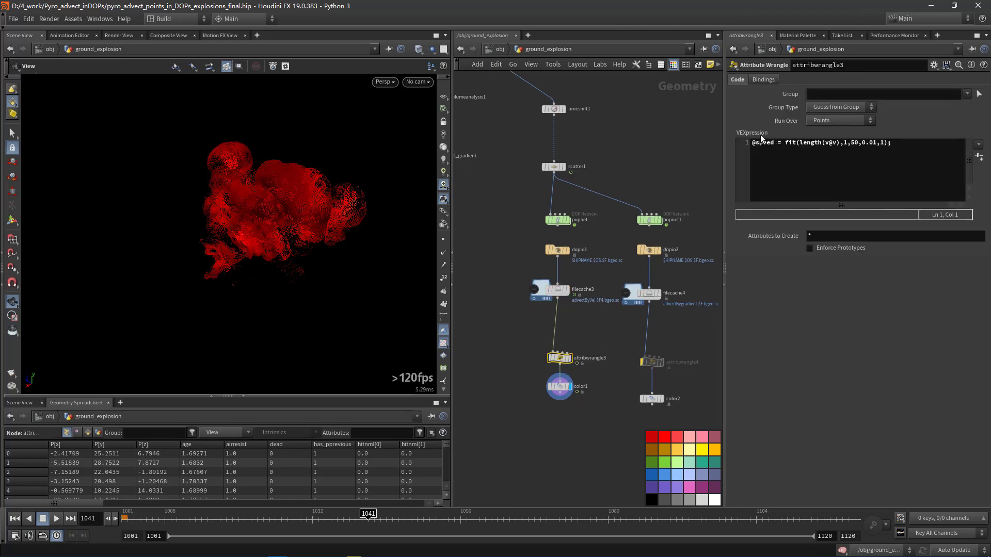
click(581, 382)
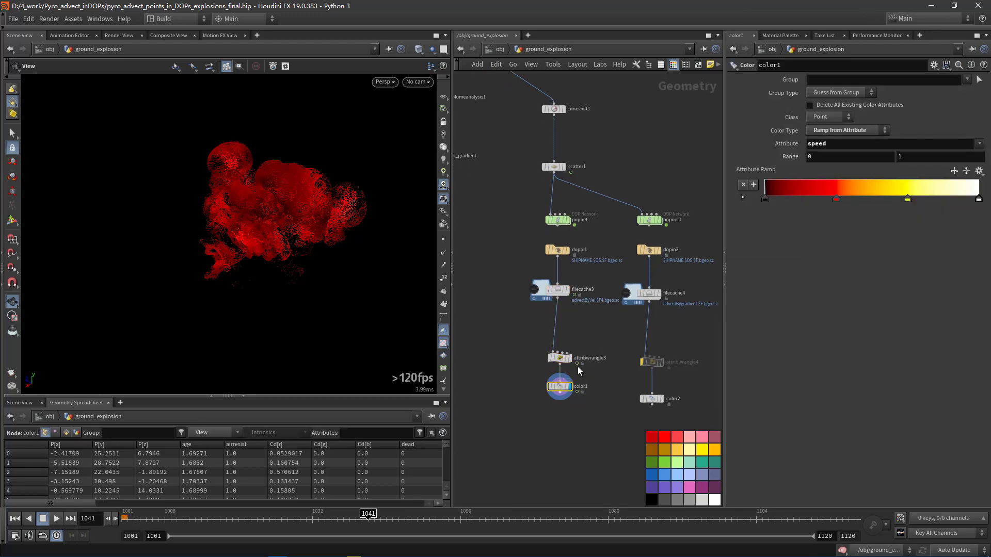
click(567, 356)
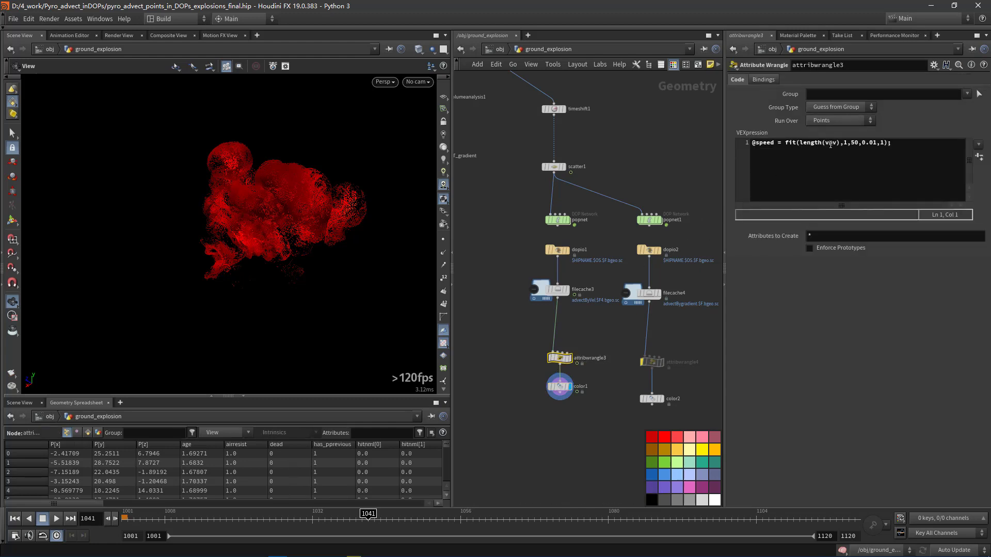
drag(895, 143, 742, 141)
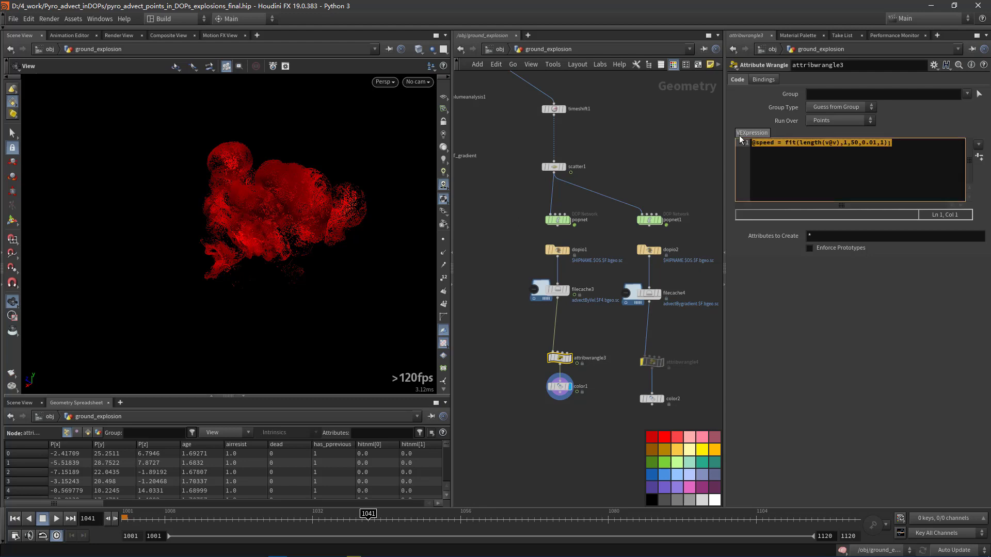
click(692, 154)
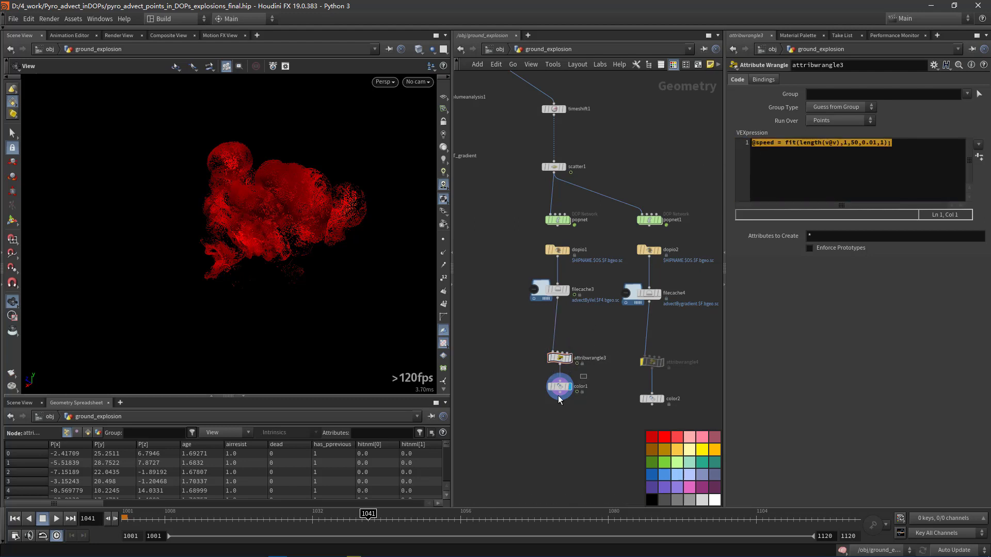
Step: Change color1's attribute ramp to the dark-blue-to-yellow preset
click(559, 388)
click(980, 171)
click(956, 206)
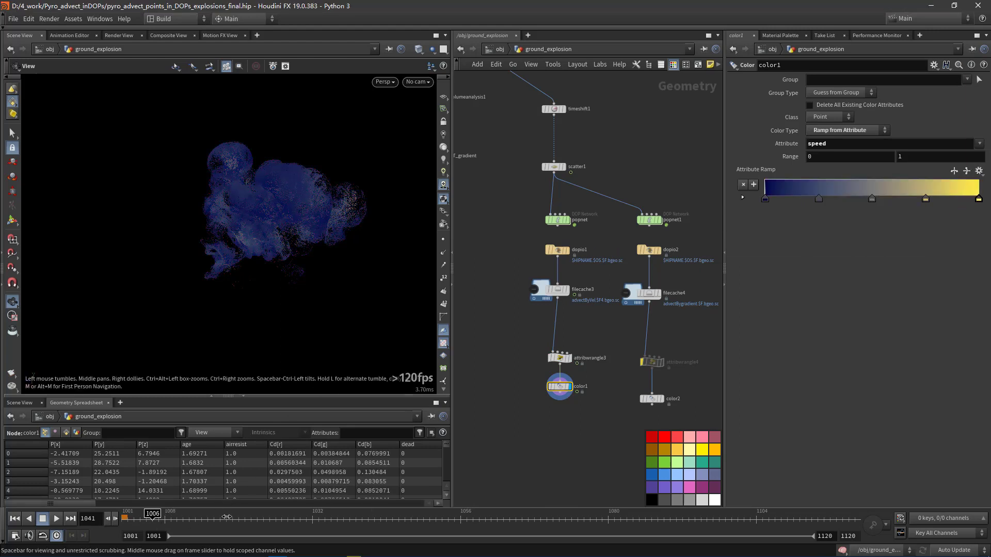
Step: Scrub the recoloured points through the timeline to frame 1096 and return to frame 1001
drag(227, 516, 635, 514)
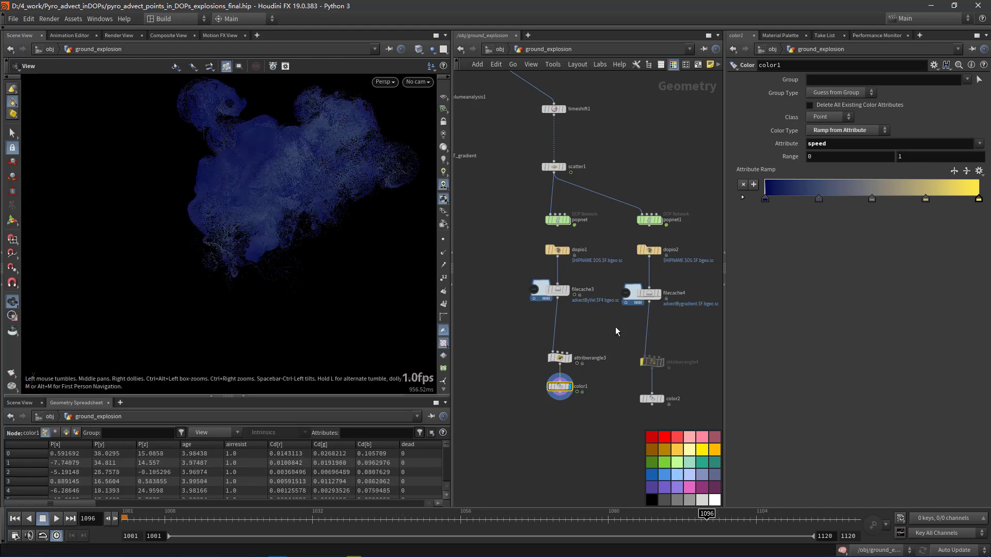
middle_drag(616, 331, 607, 343)
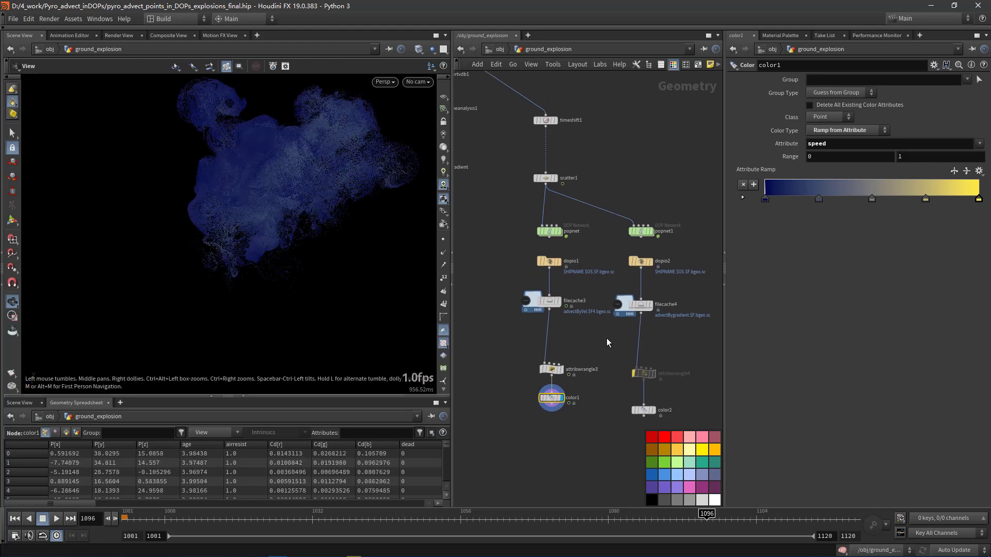
click(14, 519)
Step: Display OUT_explosions and read the VDB fields listed in its node info
middle_drag(606, 242, 636, 278)
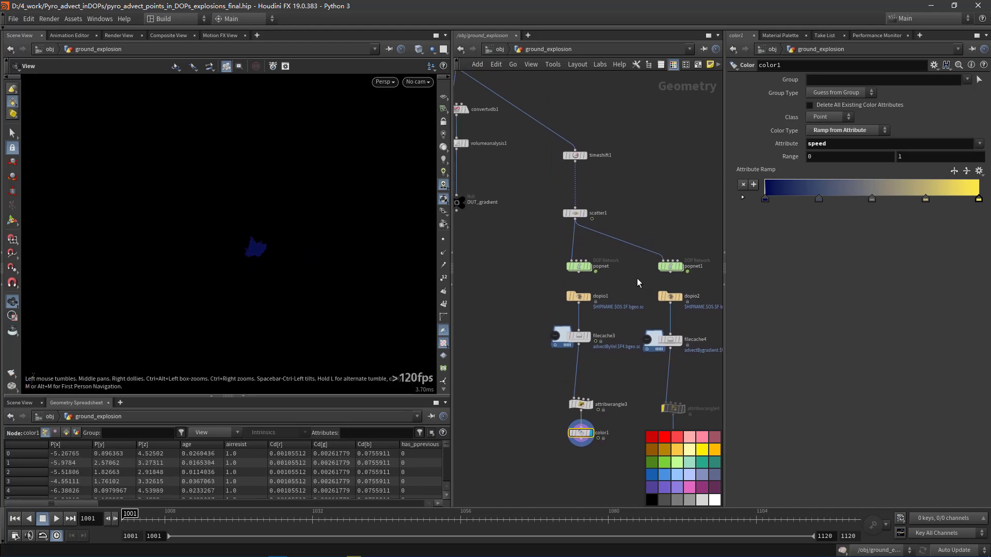
middle_drag(537, 212, 607, 255)
scroll(568, 228, up, 3)
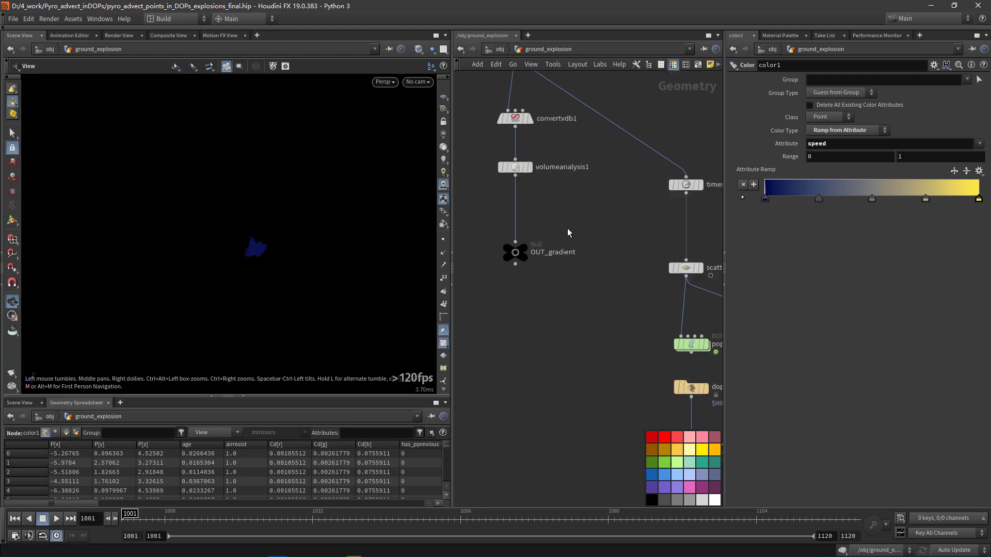
middle_drag(568, 228, 596, 357)
click(552, 178)
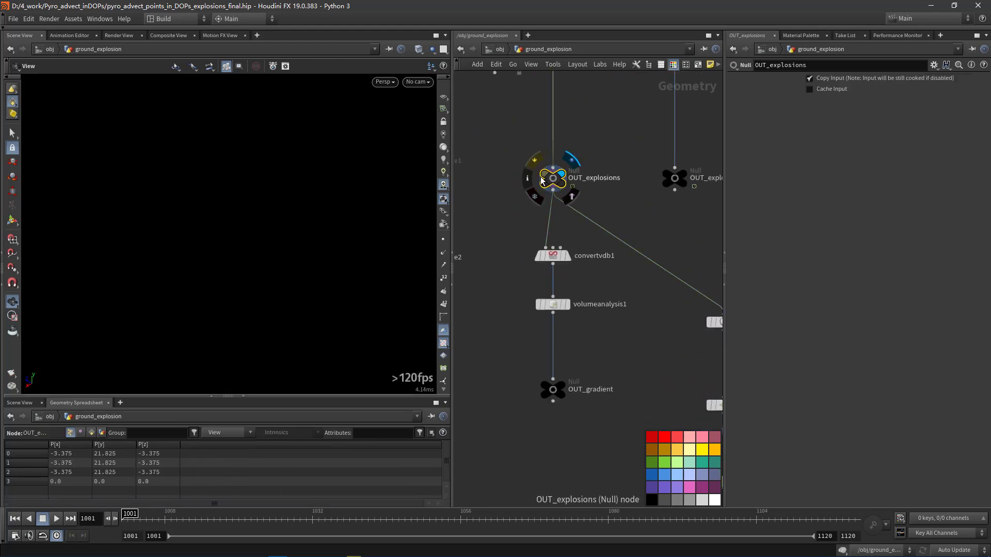
click(532, 178)
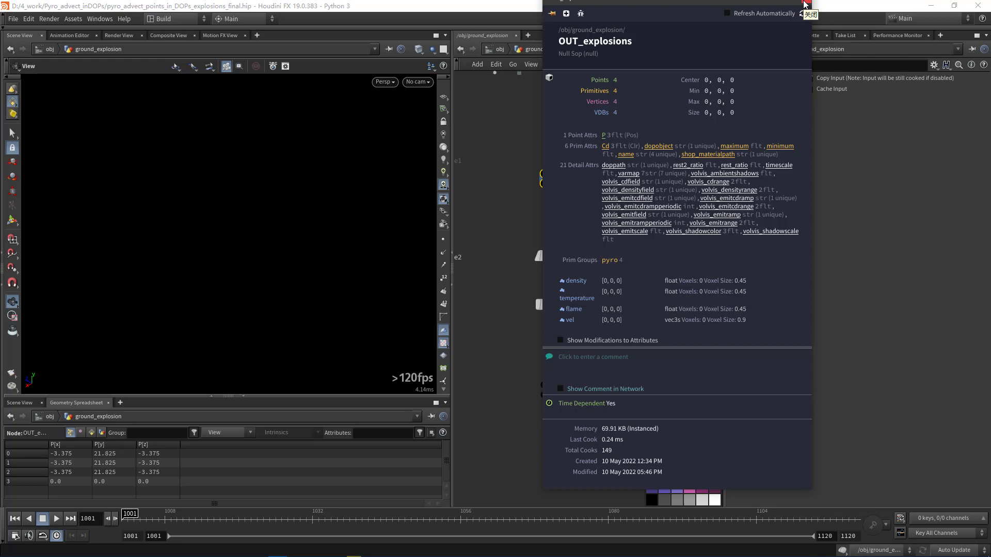
click(805, 4)
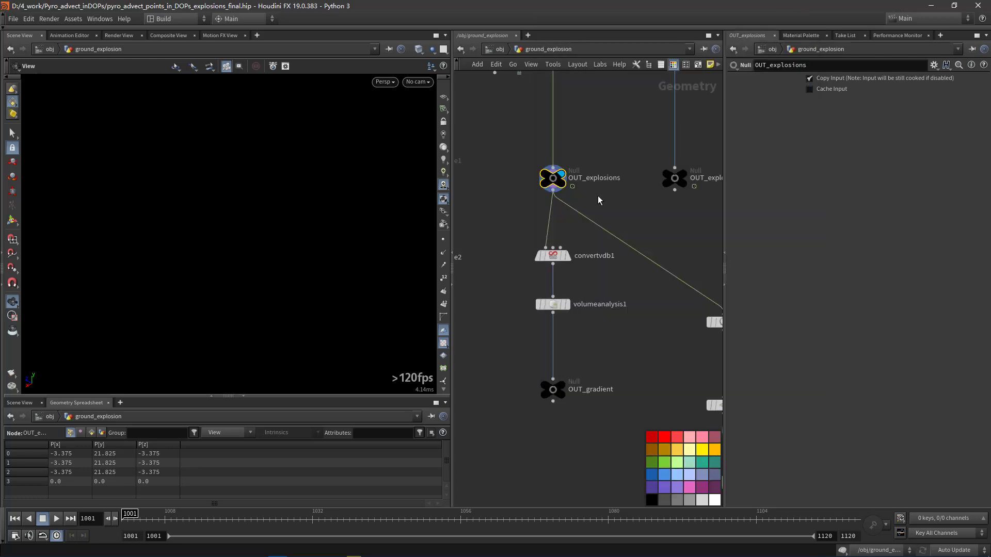
Step: Examine pyrosolver_ground_explosion's exported density, temperature, flame and vel fields and its post-process options
middle_drag(595, 128, 605, 405)
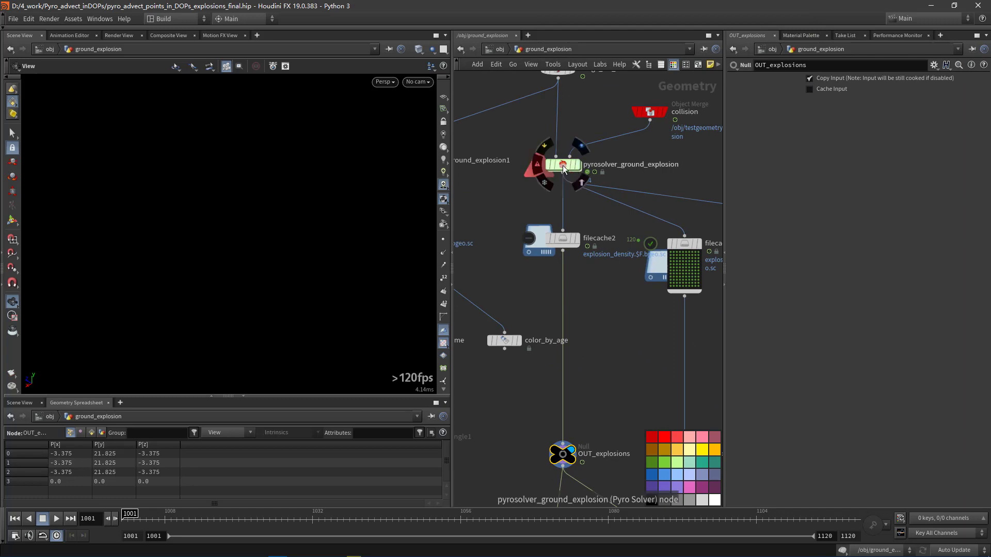
click(602, 175)
click(953, 106)
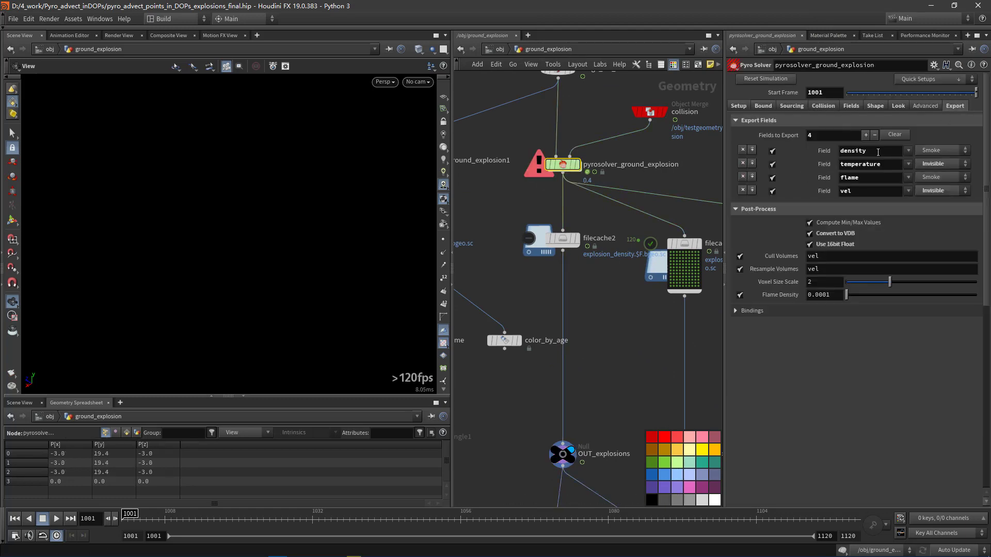
double_click(877, 164)
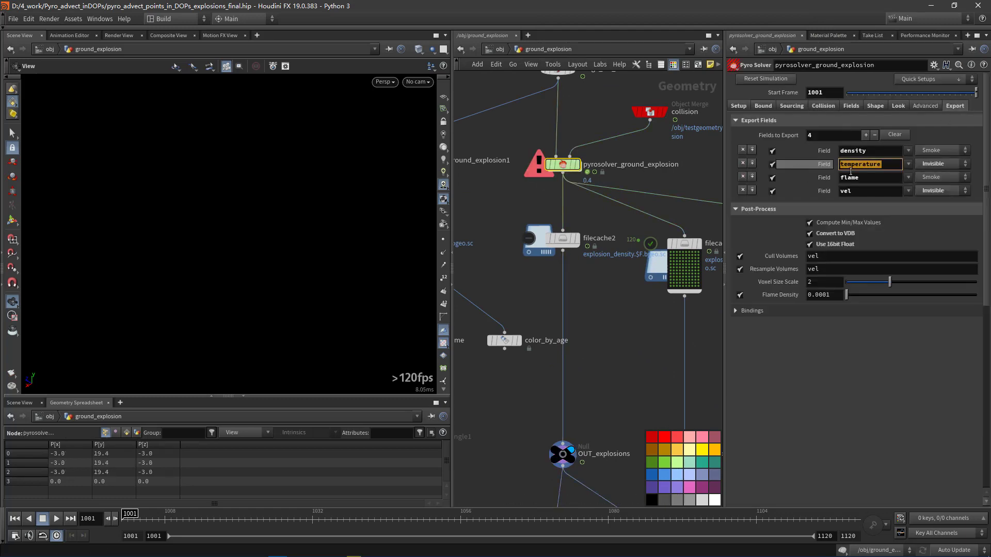
key(Tab)
key(Tab)
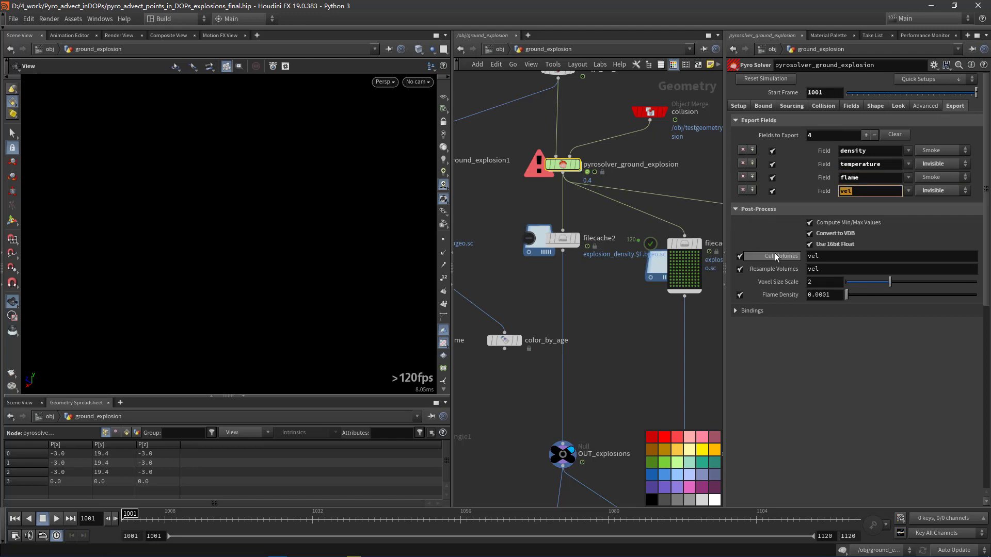
key(Return)
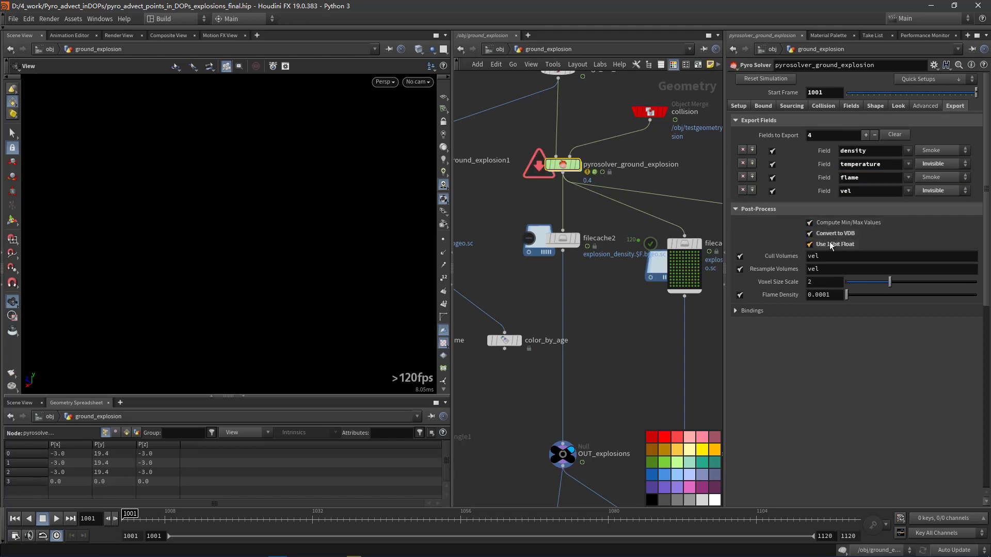
Step: Examine volumeanalysis1's source group and Gradient analysis setting
middle_drag(647, 339, 641, 321)
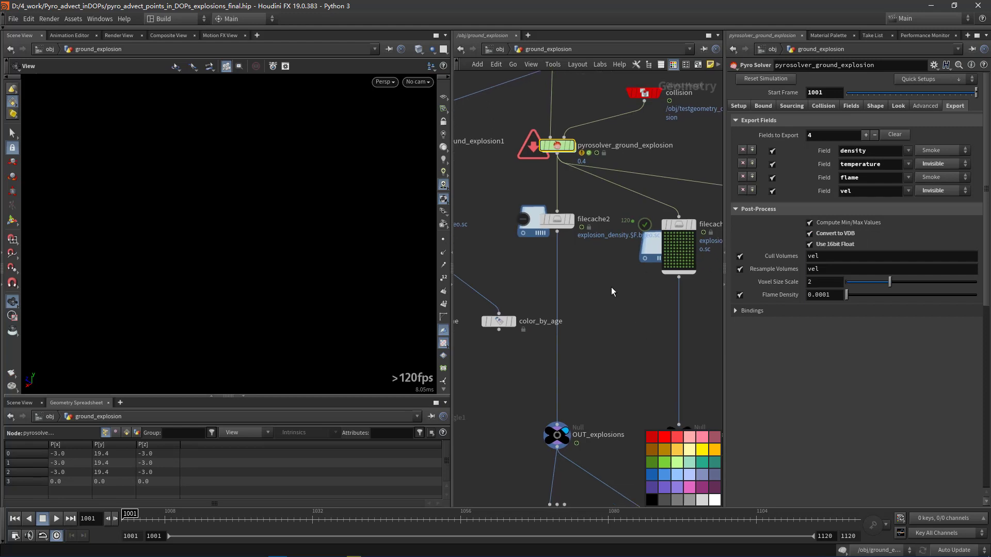
scroll(611, 288, down, 3)
middle_drag(609, 361, 590, 268)
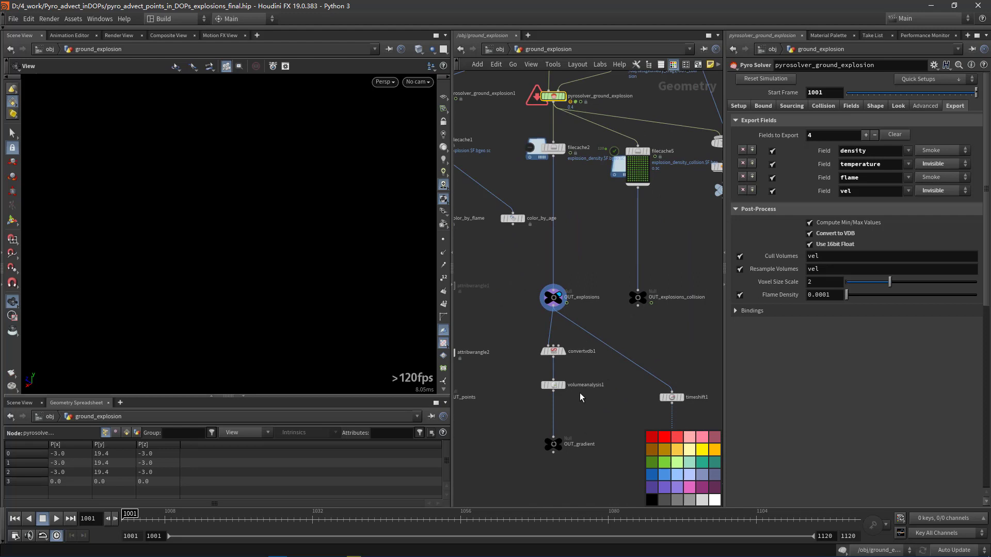
scroll(580, 392, up, 2)
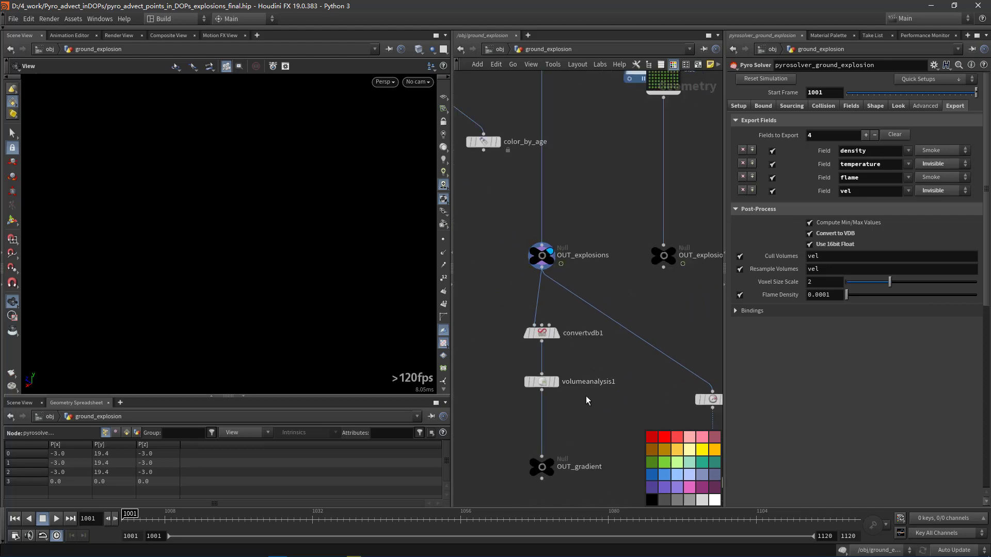
click(542, 382)
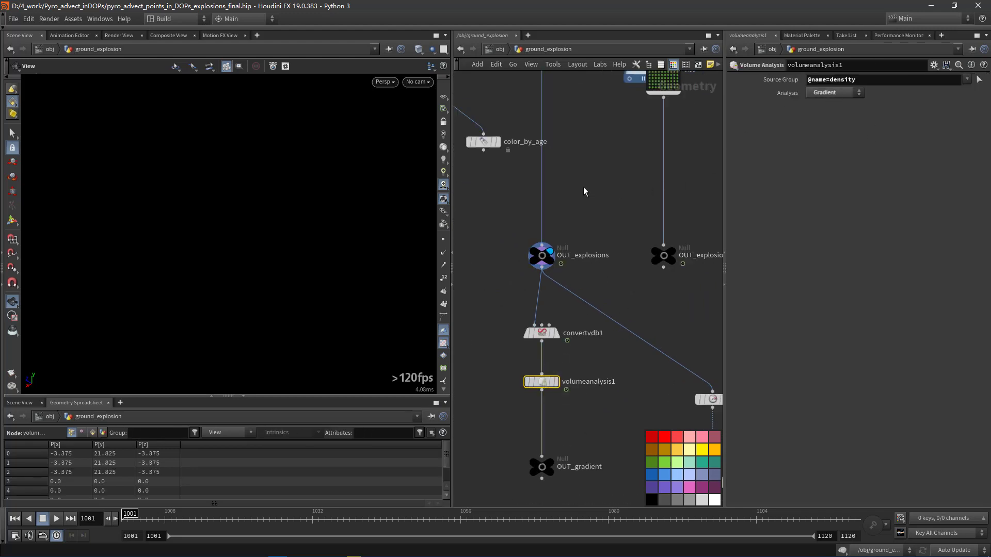
Step: Check pyrosolver_ground_explosion's Convert to VDB and Use 16bit Float options, and filecache2's geometry file path
scroll(583, 187, down, 4)
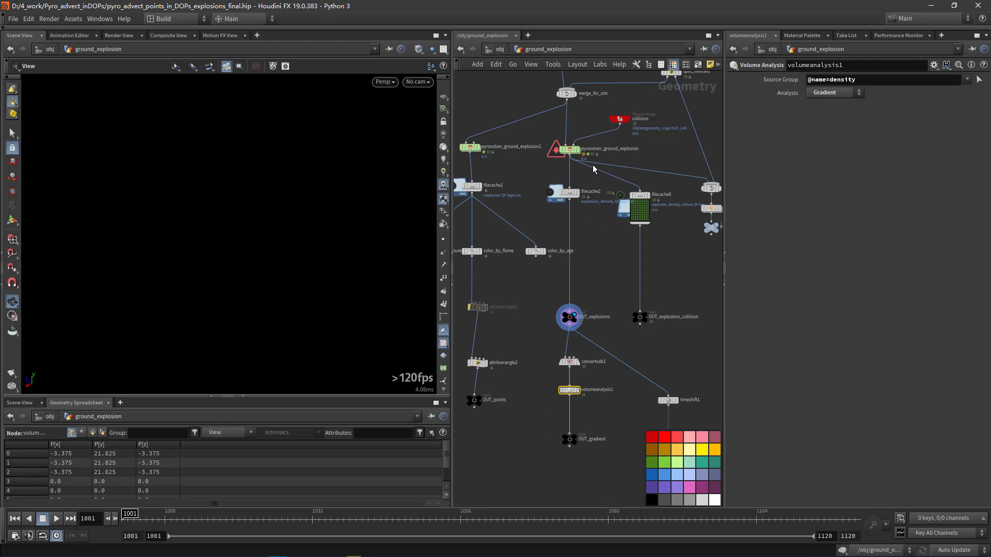
click(569, 149)
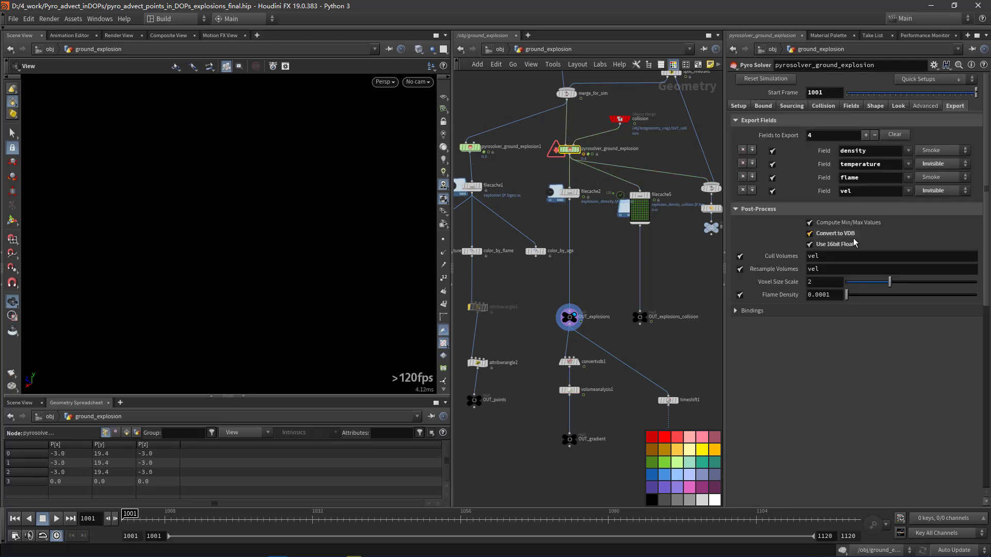
mouse_move(837, 250)
click(570, 192)
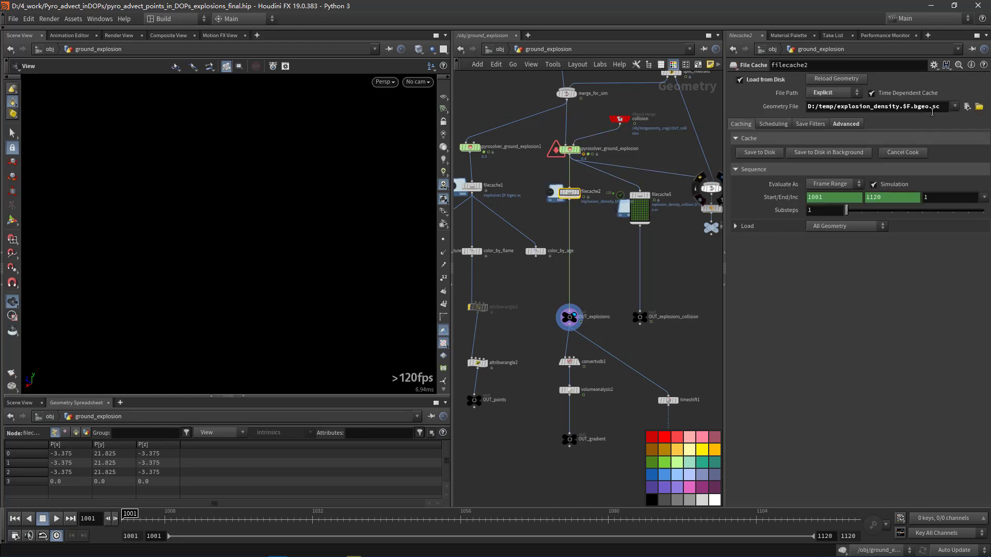
drag(904, 106, 975, 107)
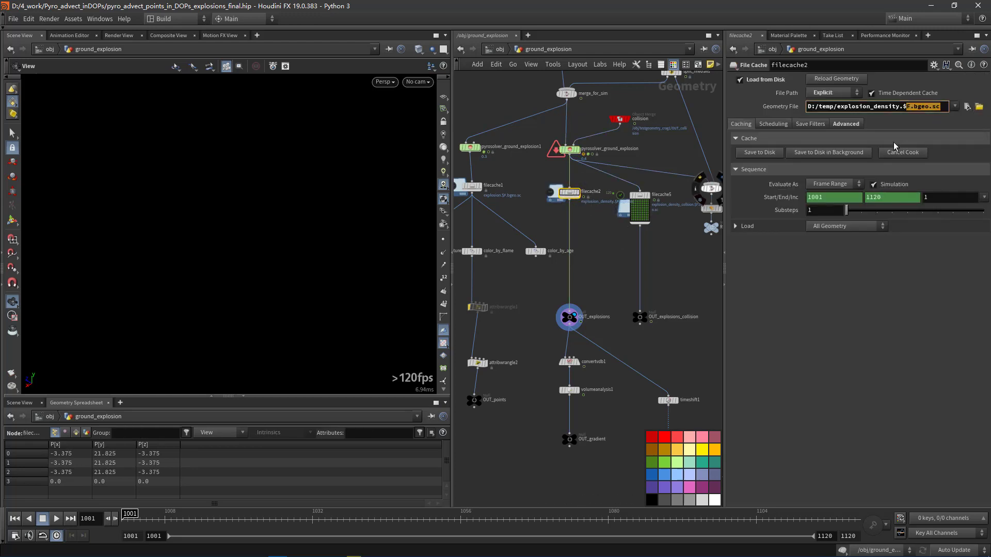
Step: Recheck the VDB fields of OUT_explosions in its node info and return to the network around it
middle_drag(589, 291, 582, 256)
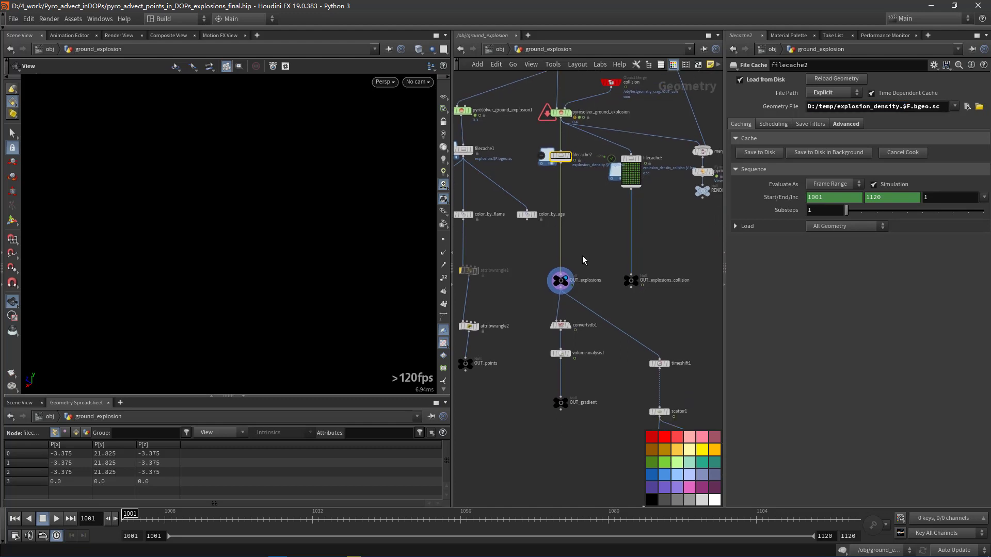
click(559, 281)
middle_drag(590, 290, 588, 271)
scroll(575, 284, up, 3)
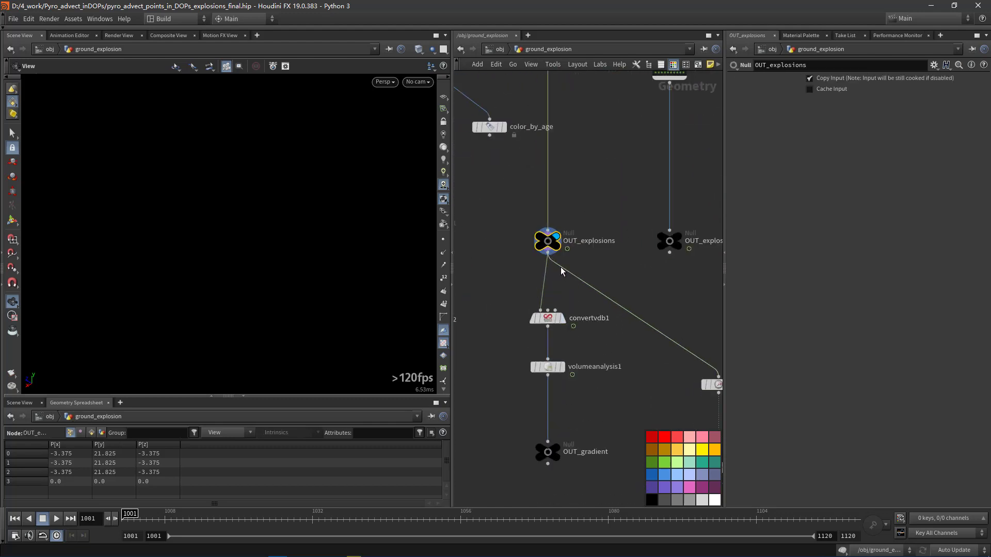
click(524, 241)
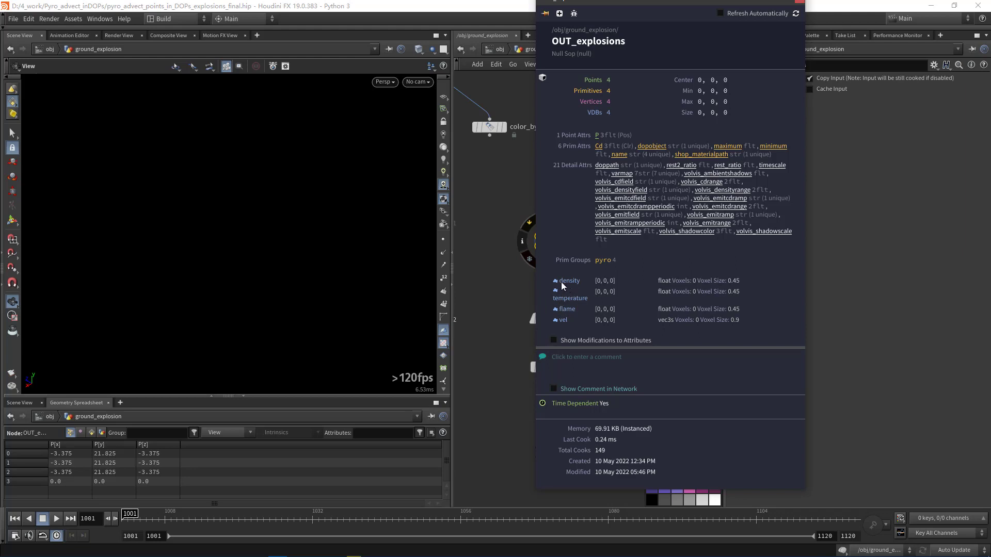
click(799, 2)
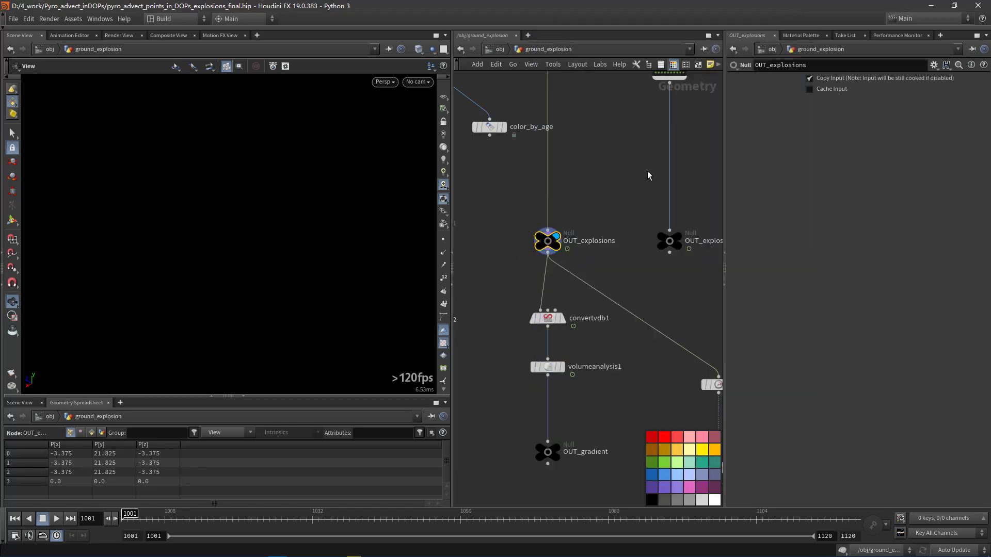
middle_drag(613, 135, 618, 211)
scroll(643, 251, down, 3)
scroll(621, 236, up, 3)
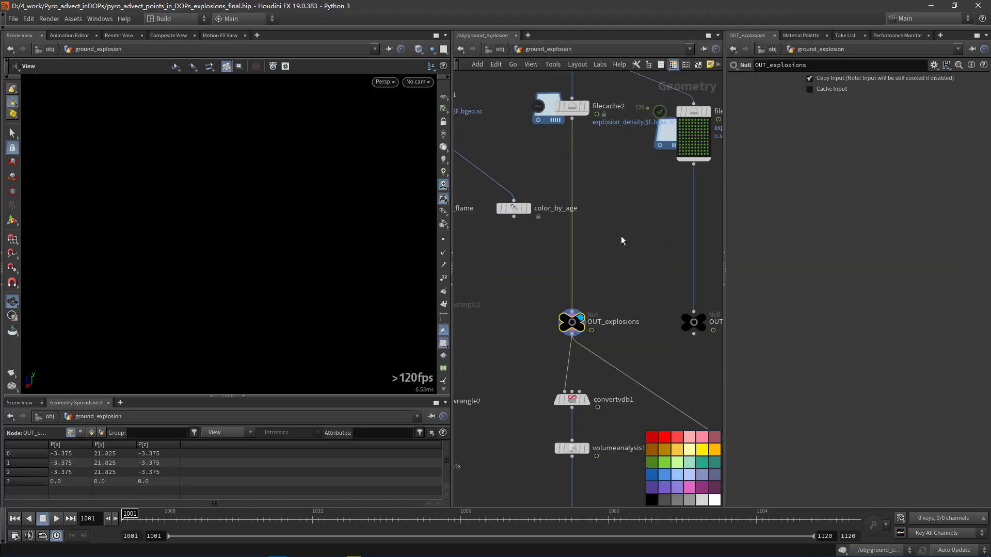
Step: Add a Volume node near OUT_explosions, name its volume density and set its initial value to 1
key(Tab)
text(volume)
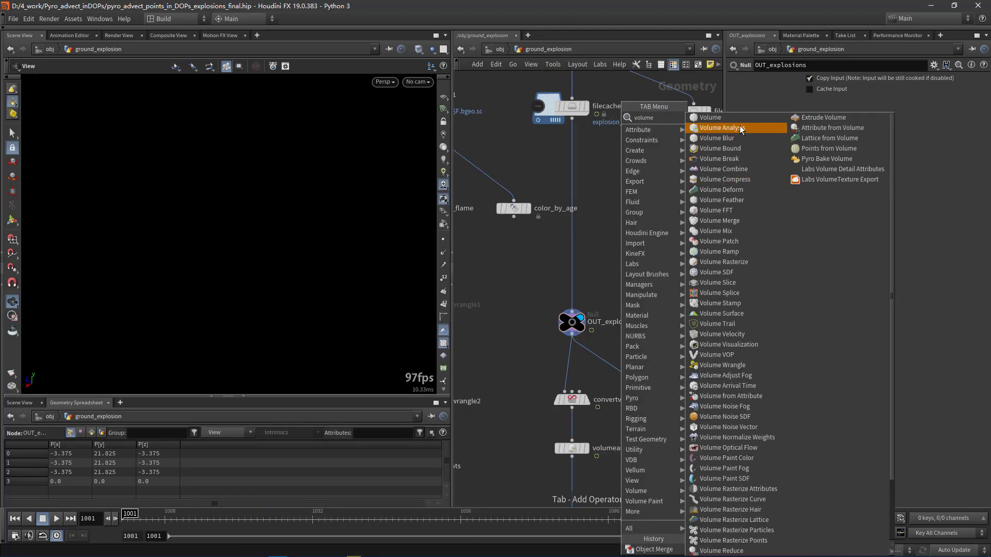
click(723, 117)
click(627, 211)
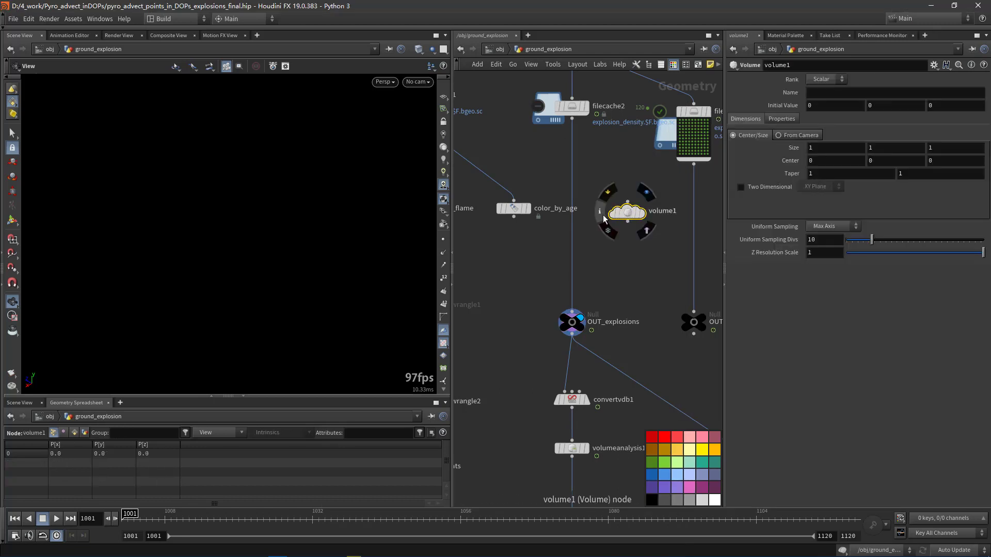
click(600, 213)
click(829, 92)
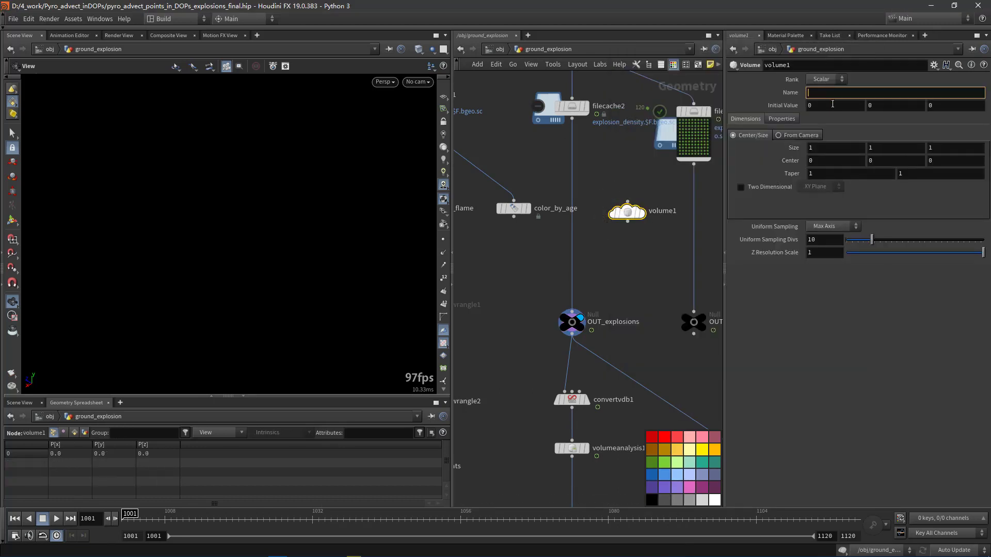
text(density)
key(Tab)
text(1)
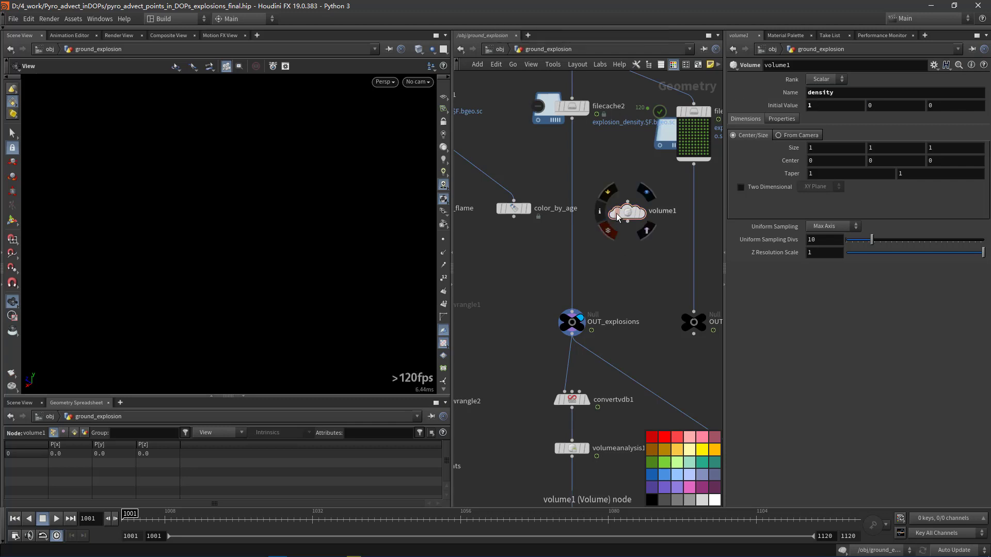
Step: Compare the density field types in the node info of volume1 and OUT_explosions
click(598, 211)
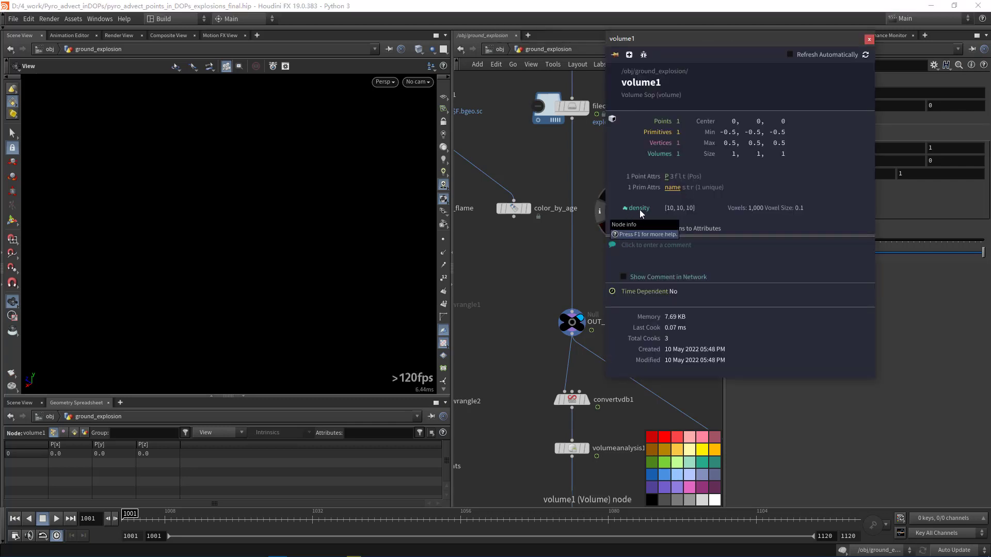
click(546, 322)
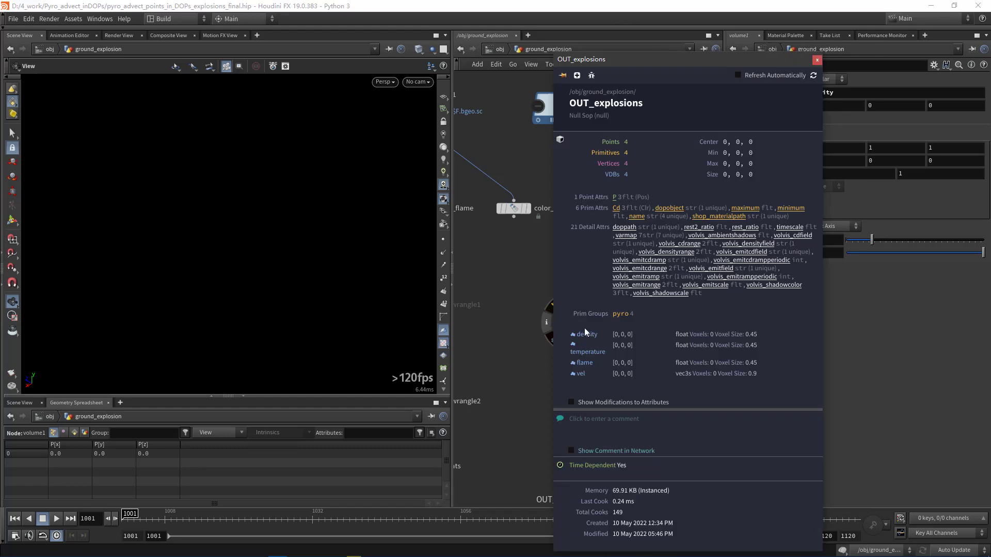
click(817, 60)
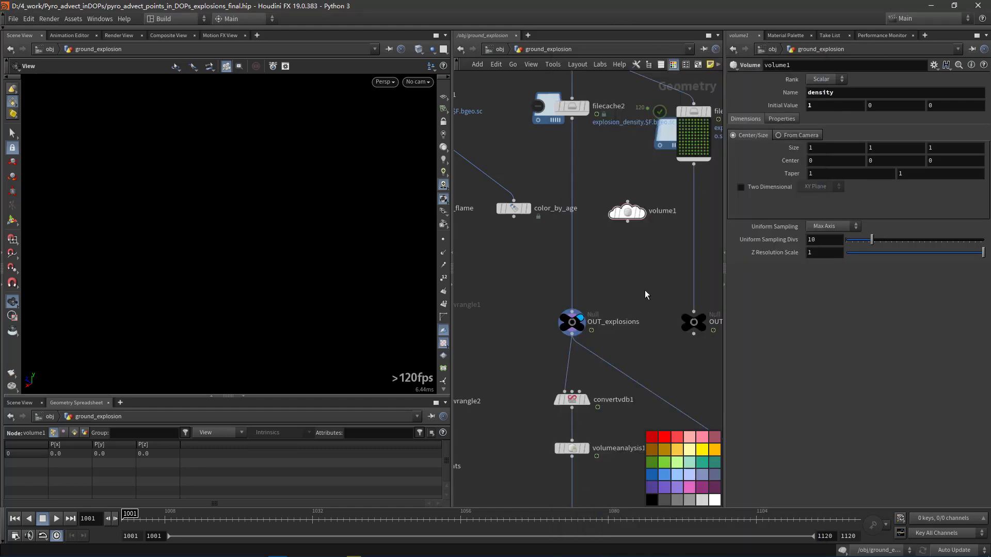
Step: Move volume1 closer to OUT_explosions and display the output of convertvdb1
middle_drag(645, 290, 623, 262)
drag(606, 219, 612, 256)
middle_drag(604, 341, 586, 261)
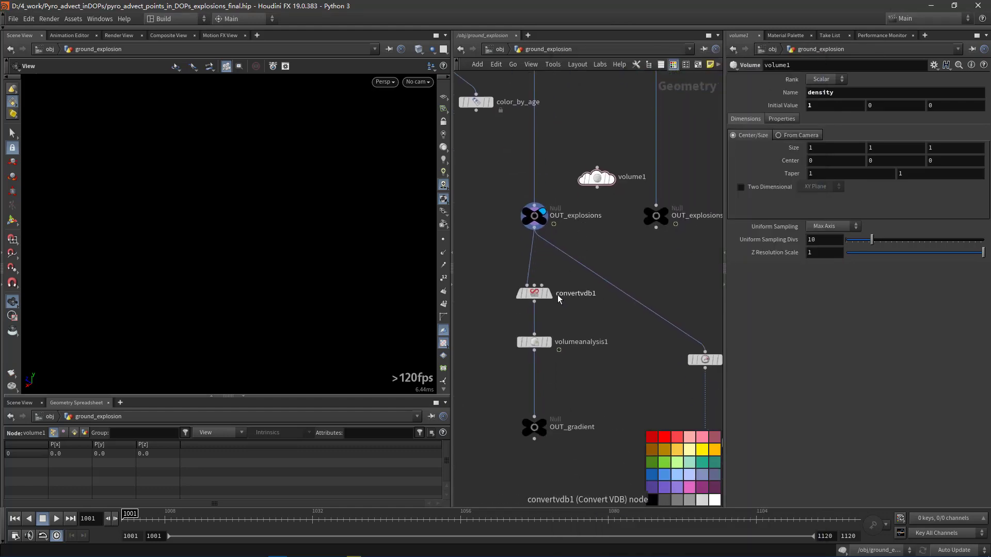
scroll(555, 294, up, 2)
click(548, 299)
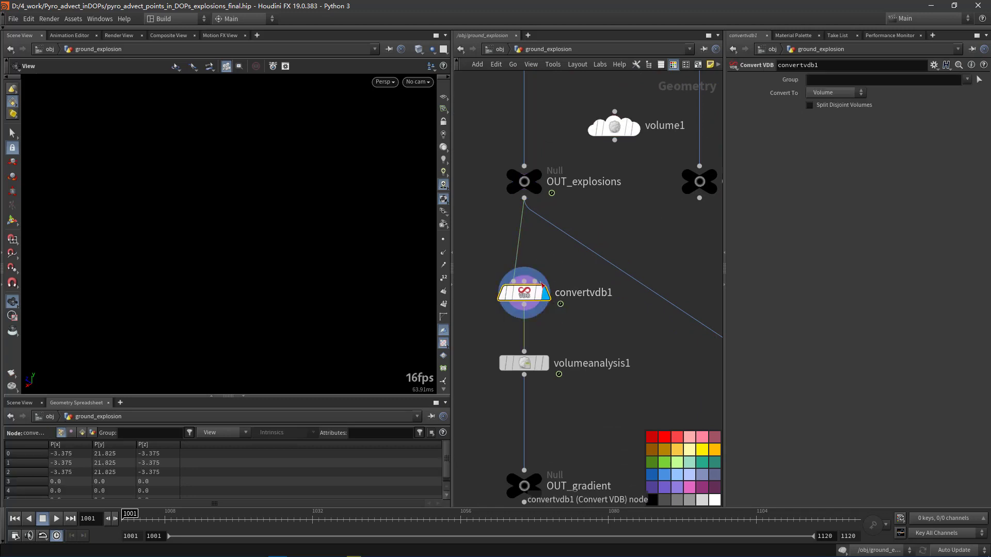
Step: Place volume1 just beside convertvdb1 in the network
middle_drag(643, 187, 671, 166)
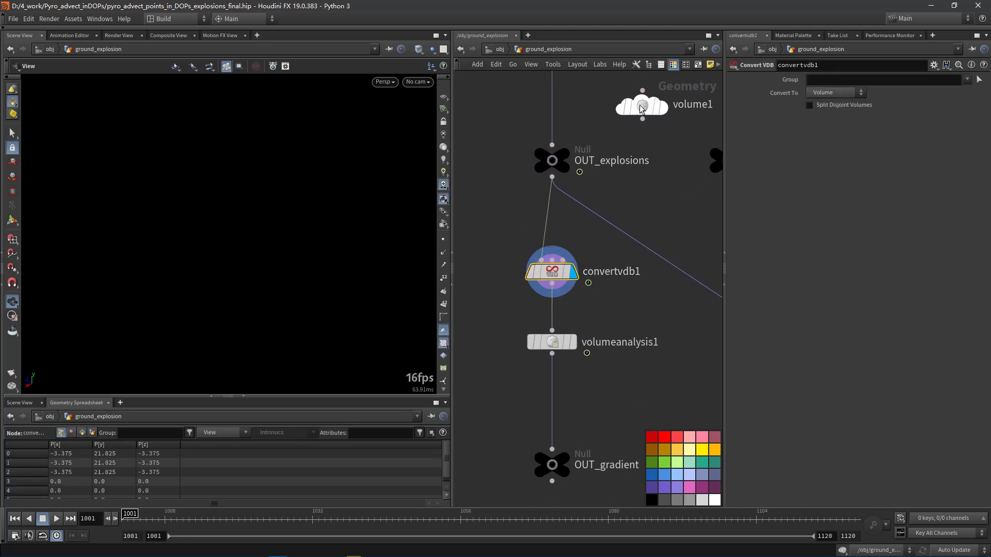
drag(638, 110, 469, 286)
middle_drag(488, 250, 570, 224)
drag(545, 248, 538, 228)
Step: Compare the volume and VDB fields in the node info of convertvdb1, volume1 and OUT_explosions
click(597, 249)
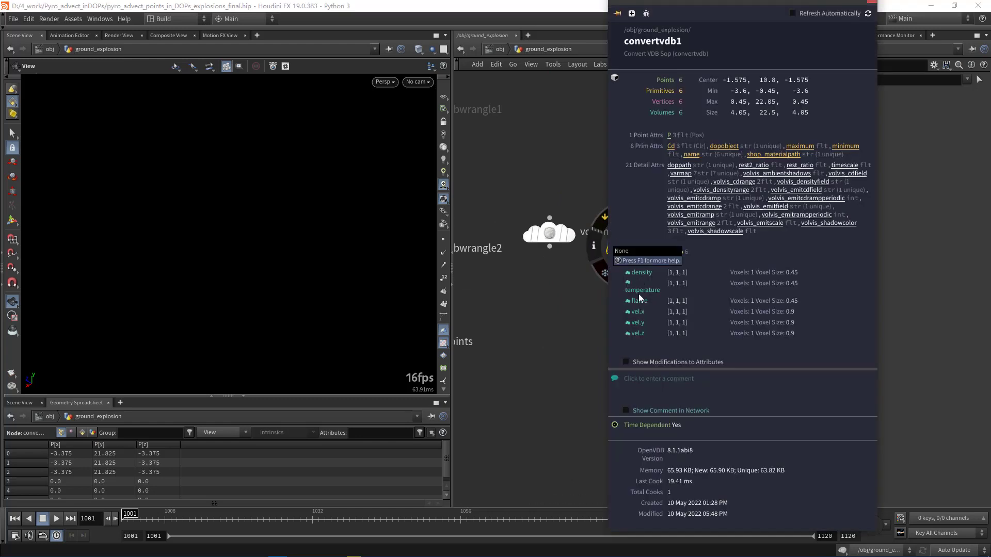
click(509, 234)
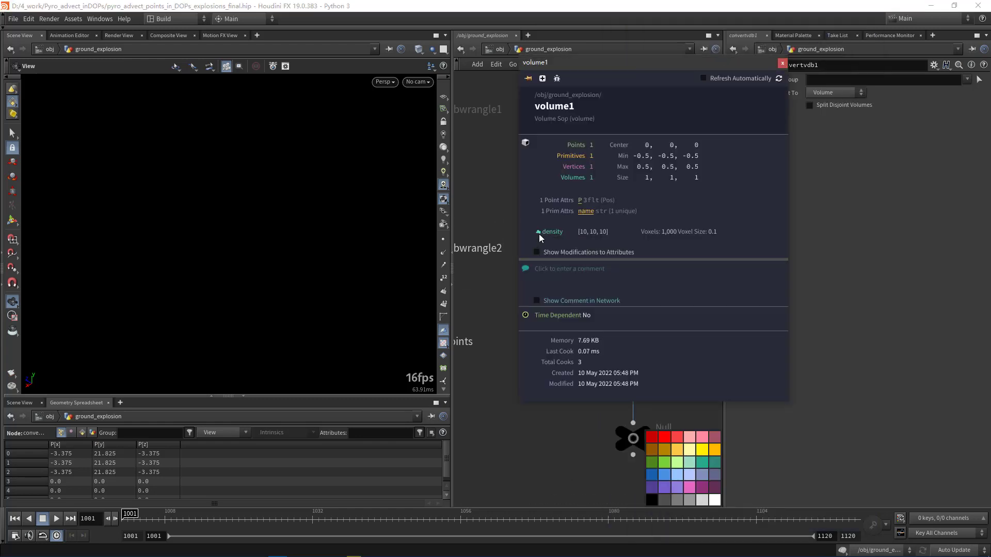
click(783, 63)
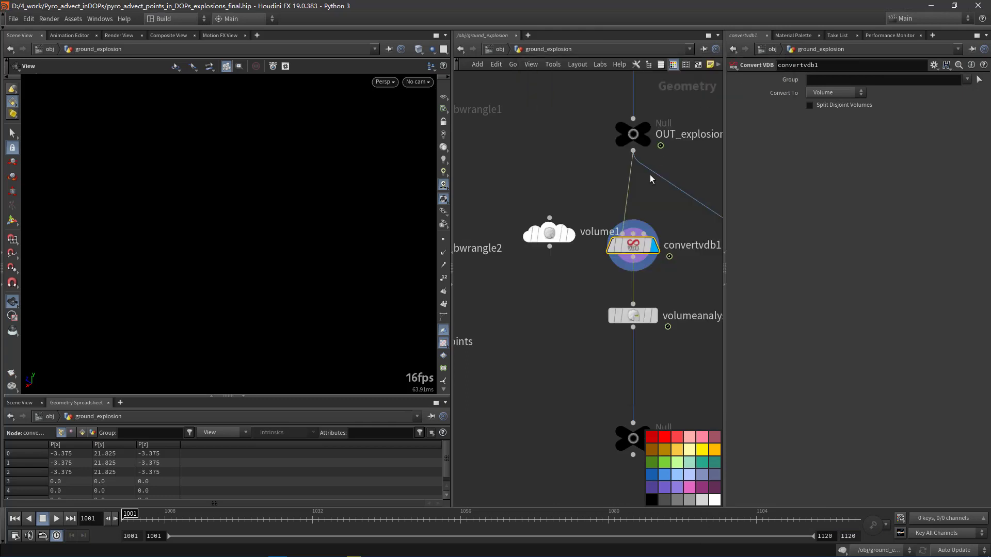
click(596, 134)
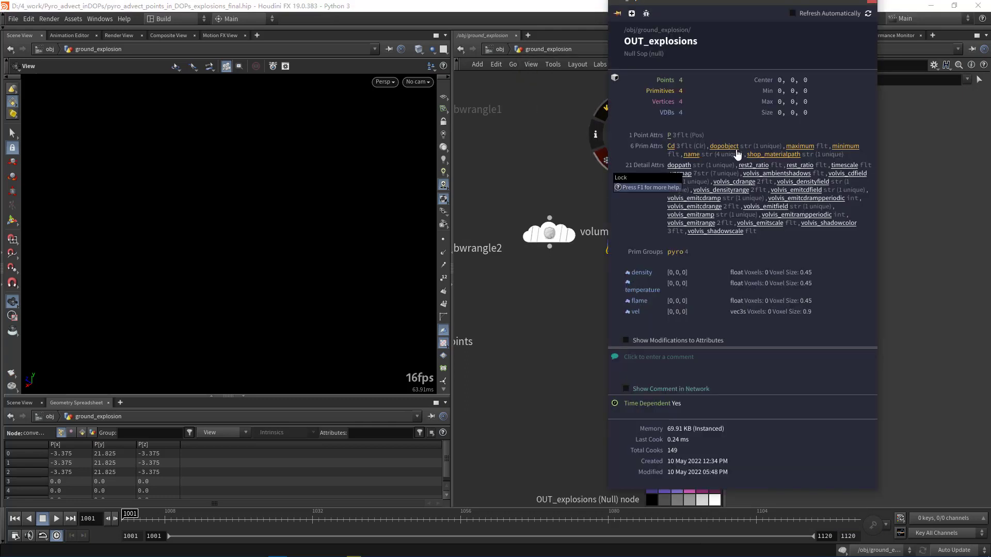
click(871, 3)
middle_drag(686, 238, 609, 222)
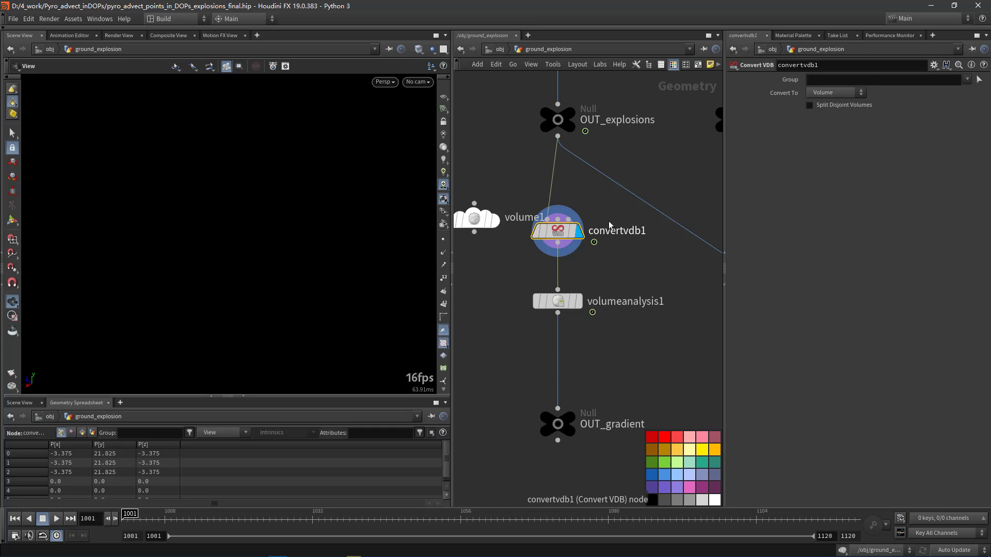
Step: Shift volume1 slightly upward, clear of convertvdb1
middle_drag(620, 245, 639, 260)
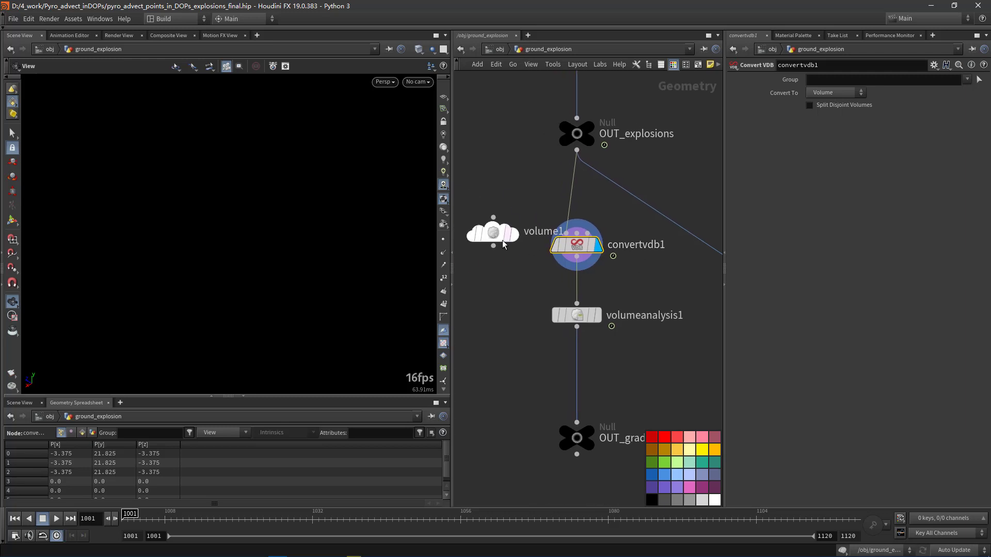
drag(499, 235, 501, 206)
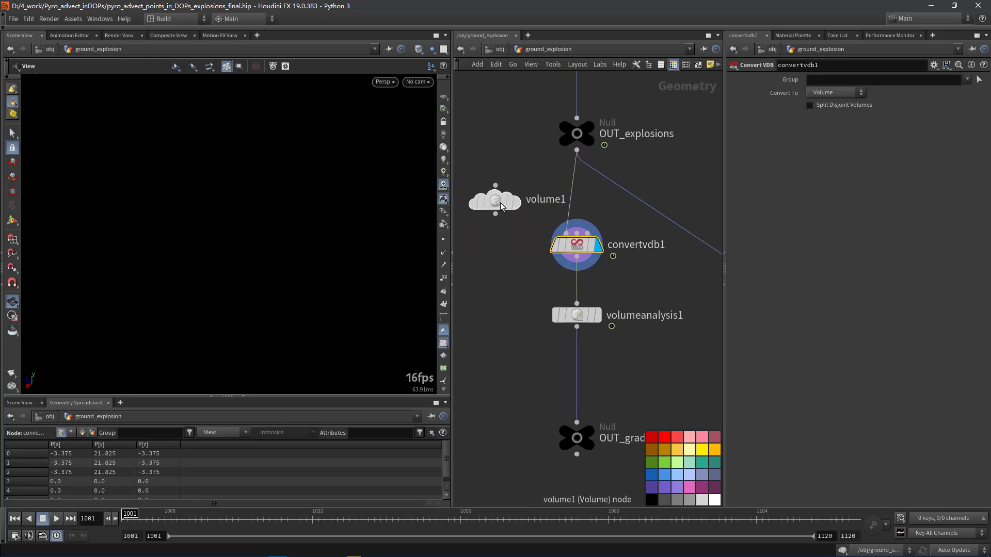
mouse_move(498, 205)
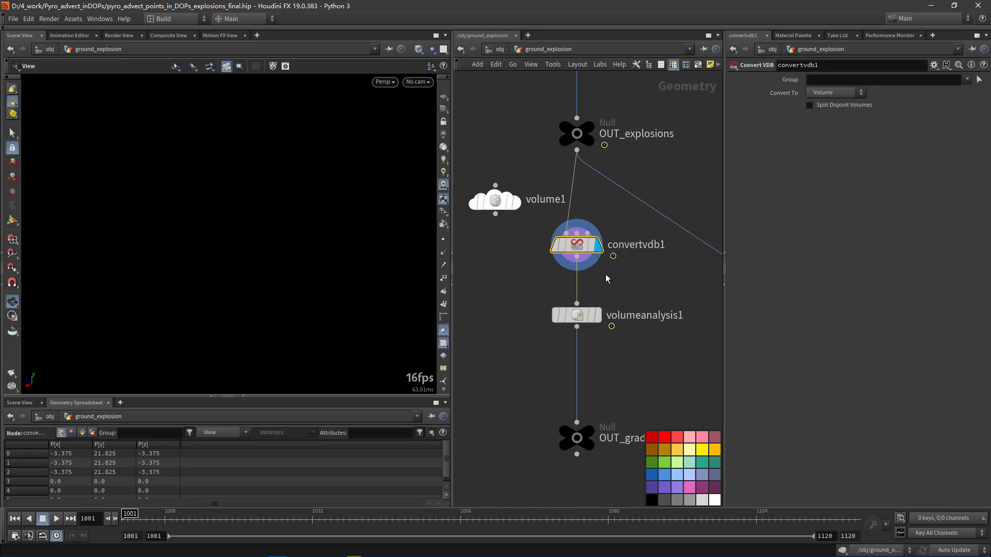
middle_drag(602, 280, 577, 290)
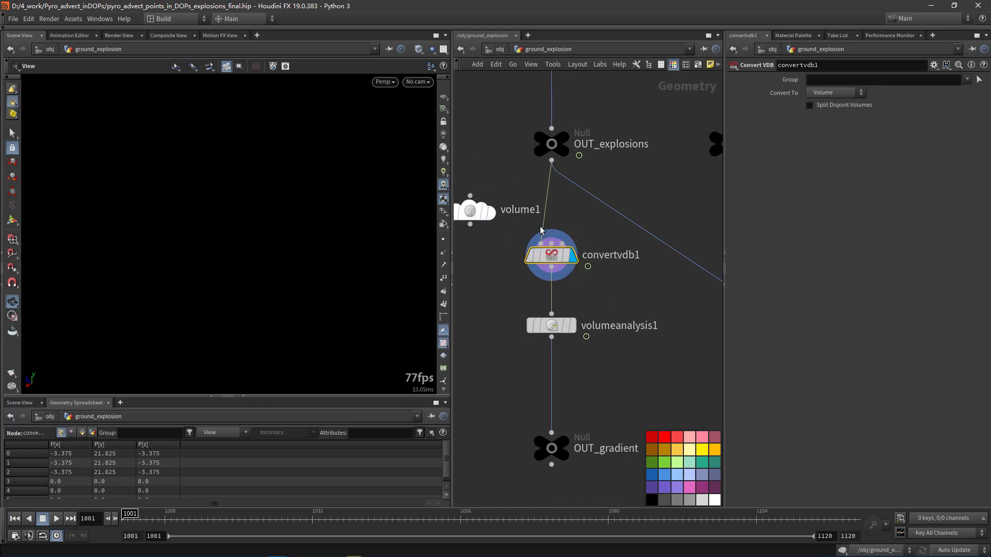
key(Tab)
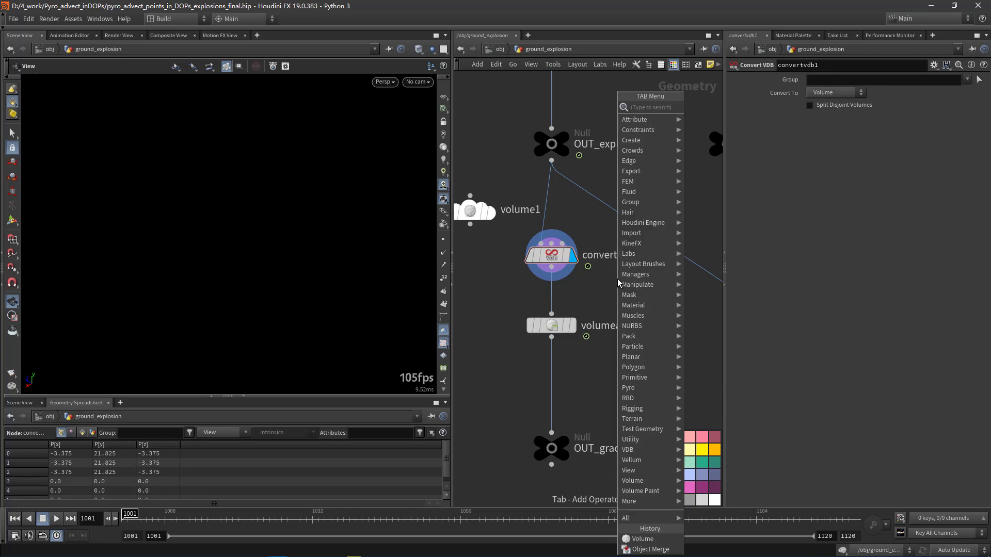
text(sol)
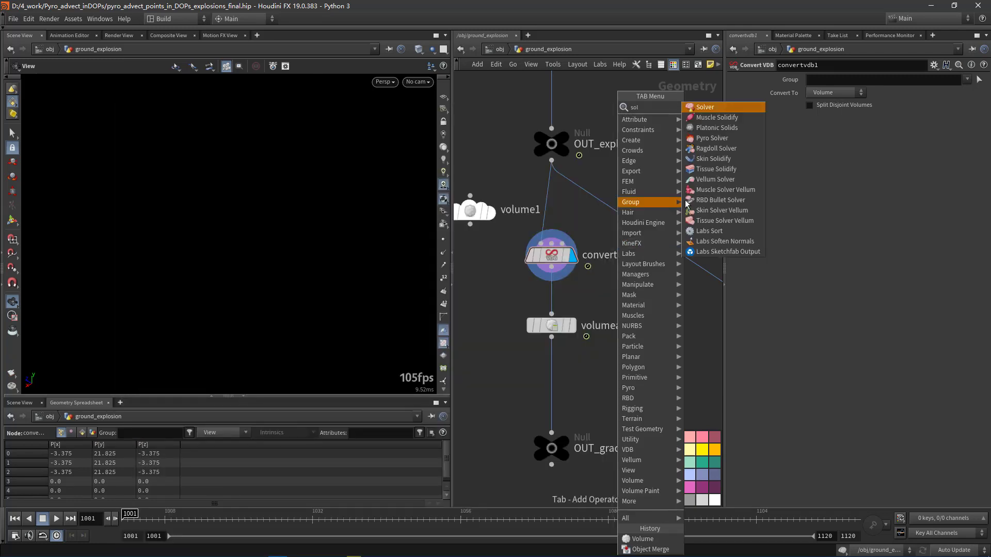
key(Escape)
scroll(590, 287, down, 5)
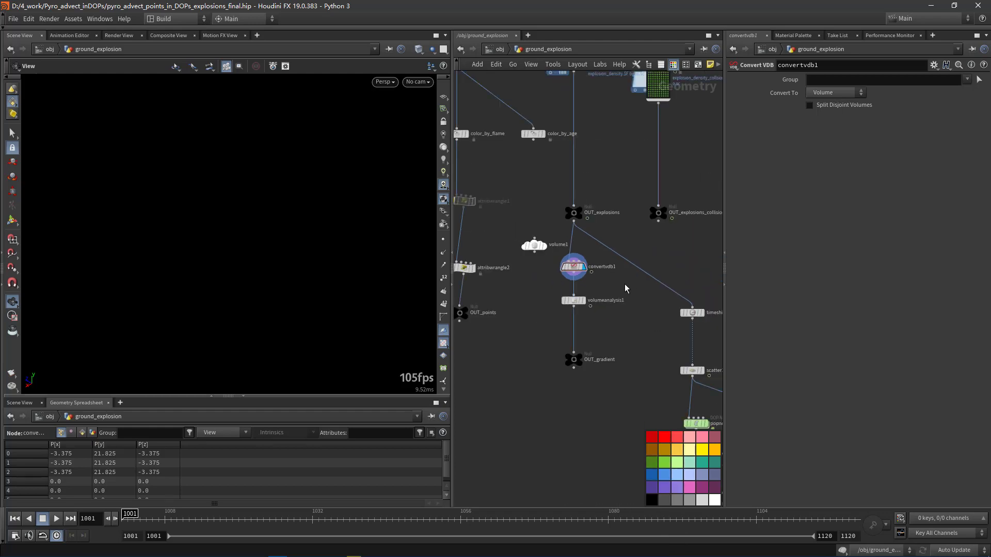
key(Tab)
text(smo)
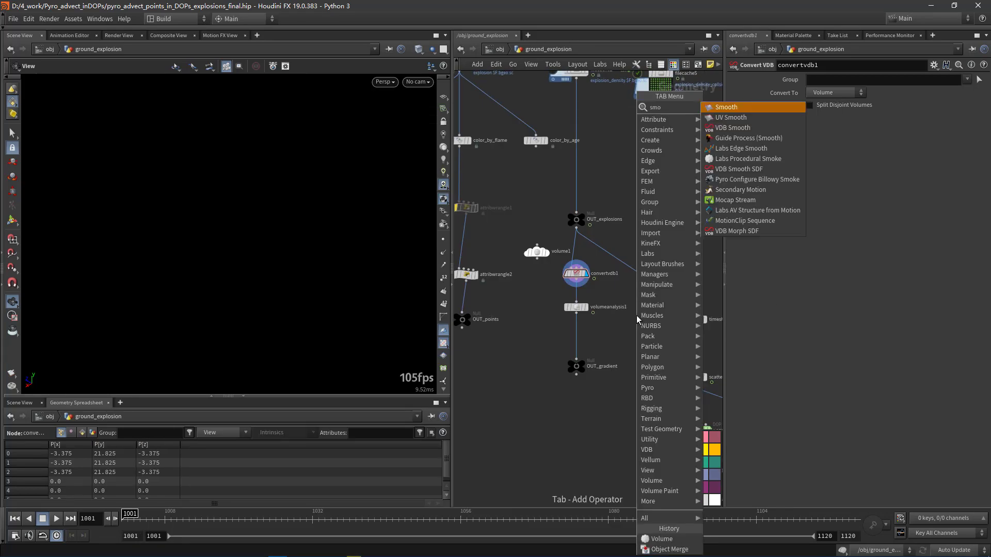
key(Escape)
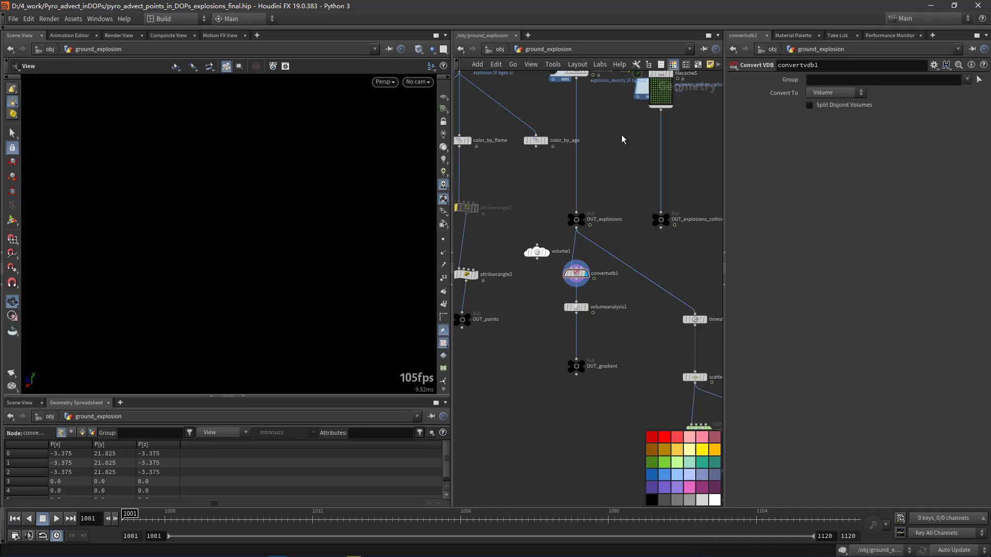
middle_drag(621, 138, 620, 197)
key(Tab)
text(dp)
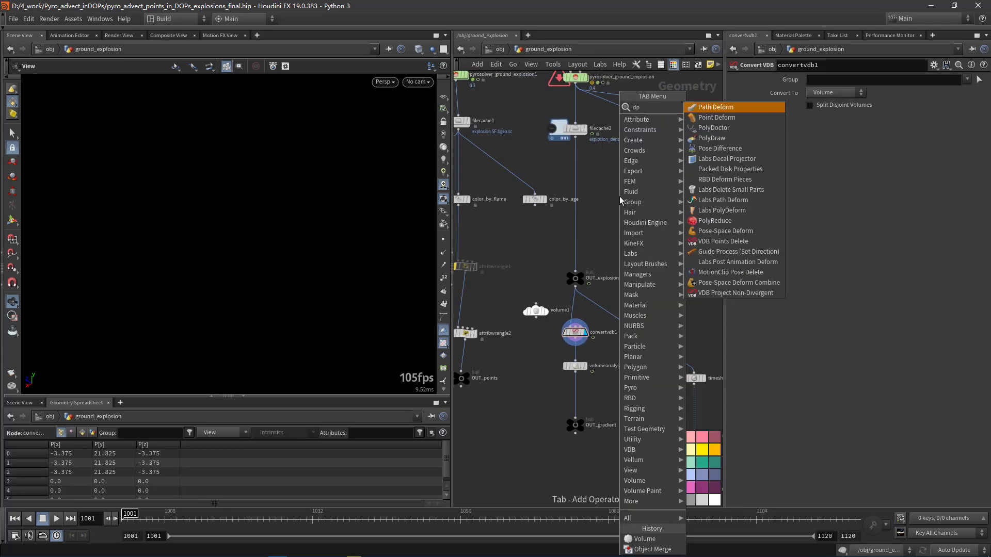
key(Escape)
Step: Add a DOP Network node below volume1 and go inside it
scroll(558, 348, up, 5)
key(Tab)
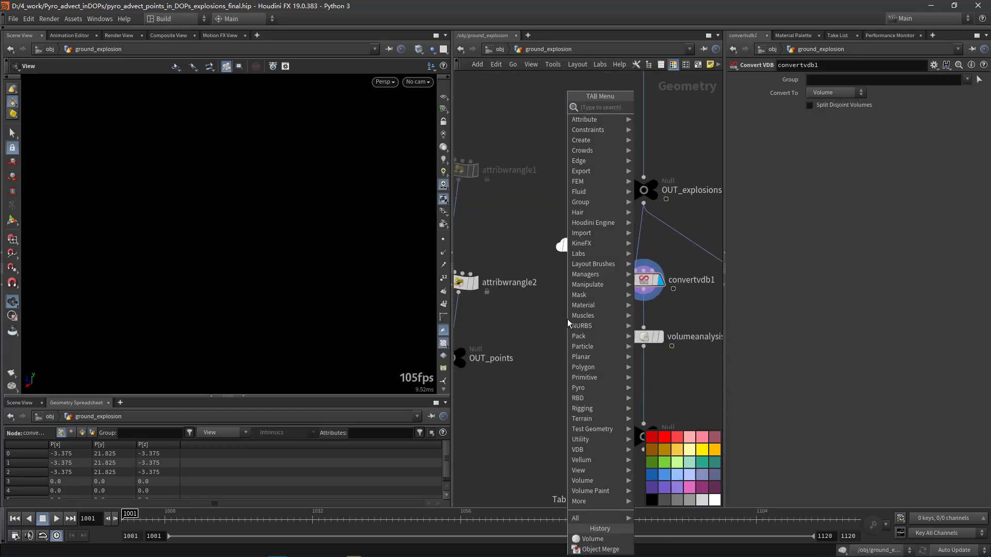
text(dop)
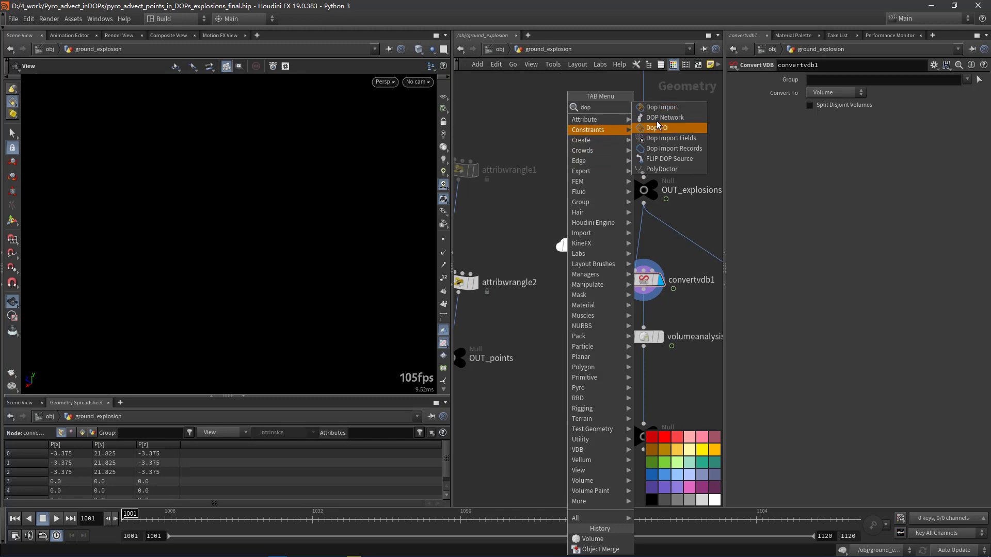
click(664, 117)
click(573, 308)
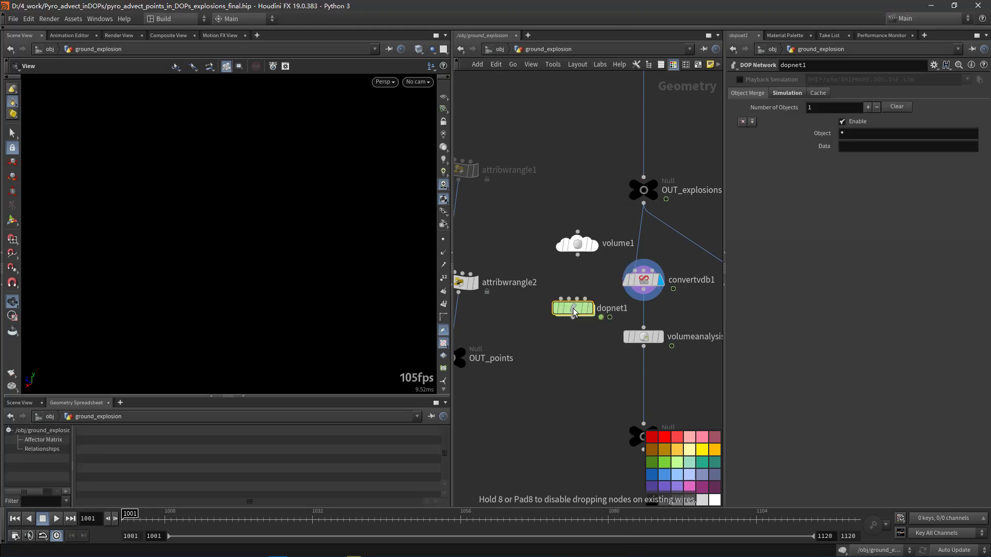
double_click(573, 308)
Step: Add a Smoke Solver (Sparse) node above the output node in the DOP network
key(Tab)
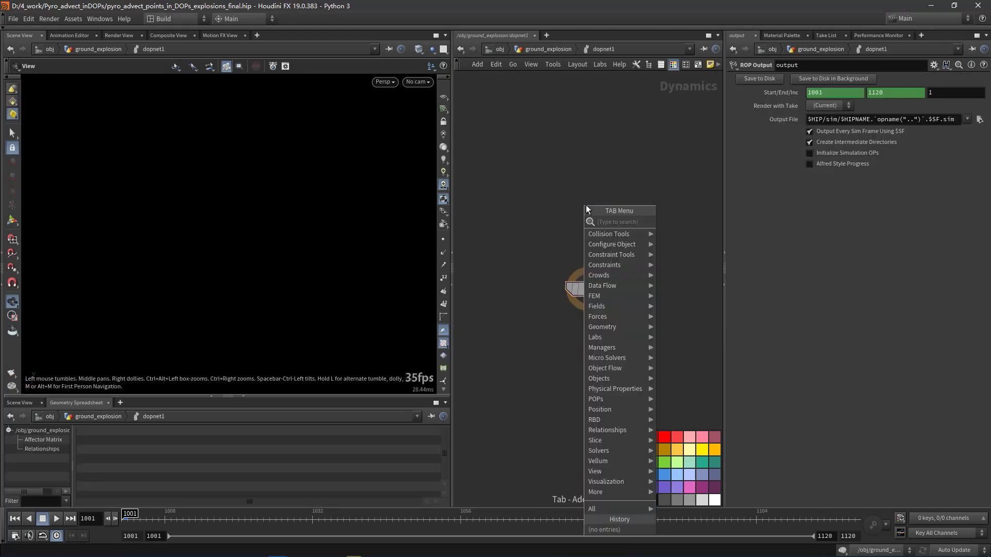
text(spars)
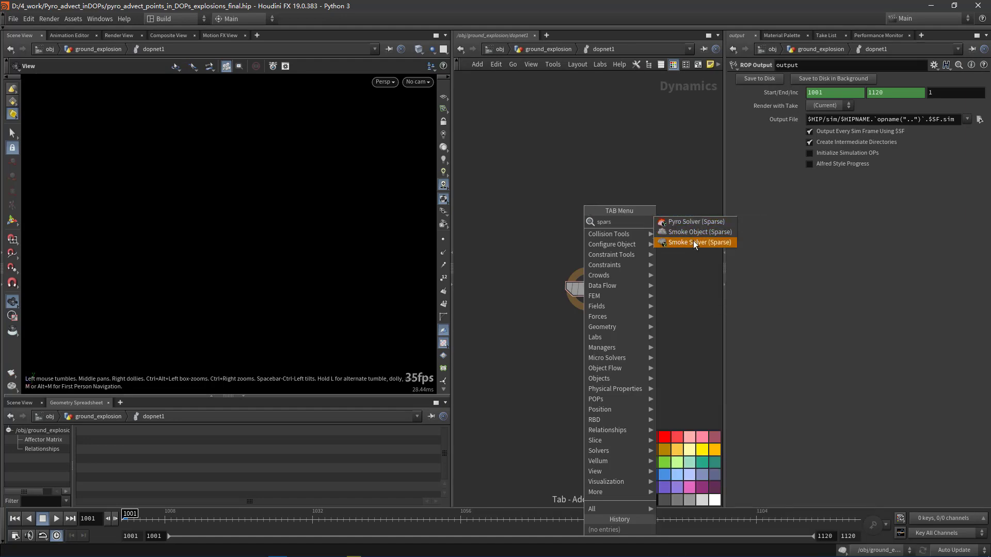
click(693, 244)
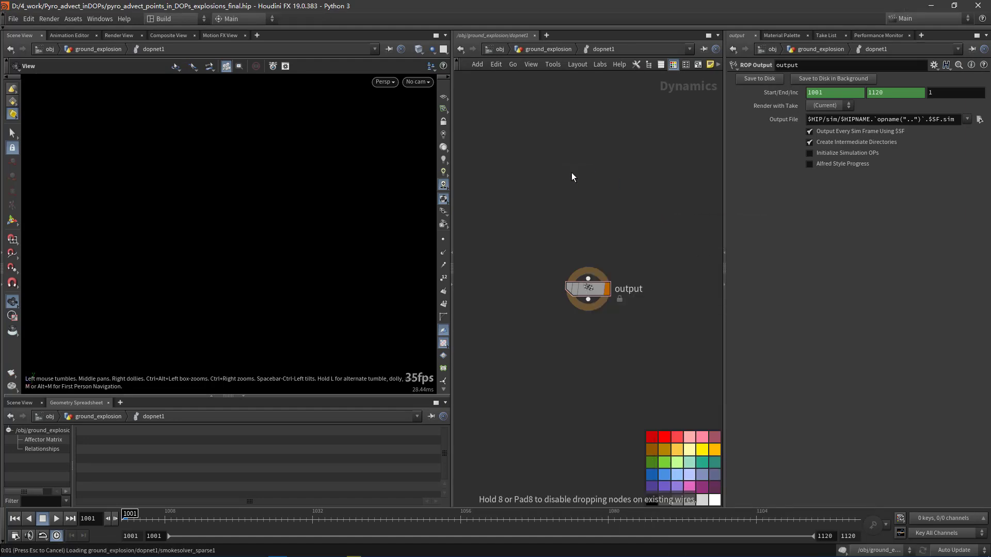
click(572, 173)
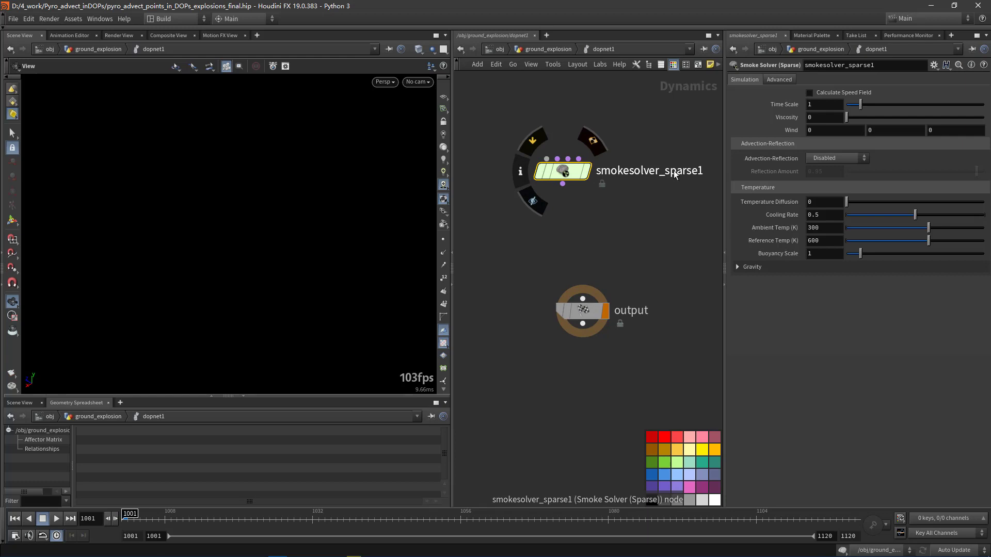
Step: Add a regular Smoke Solver node between smokesolver_sparse1 and the output node
key(Tab)
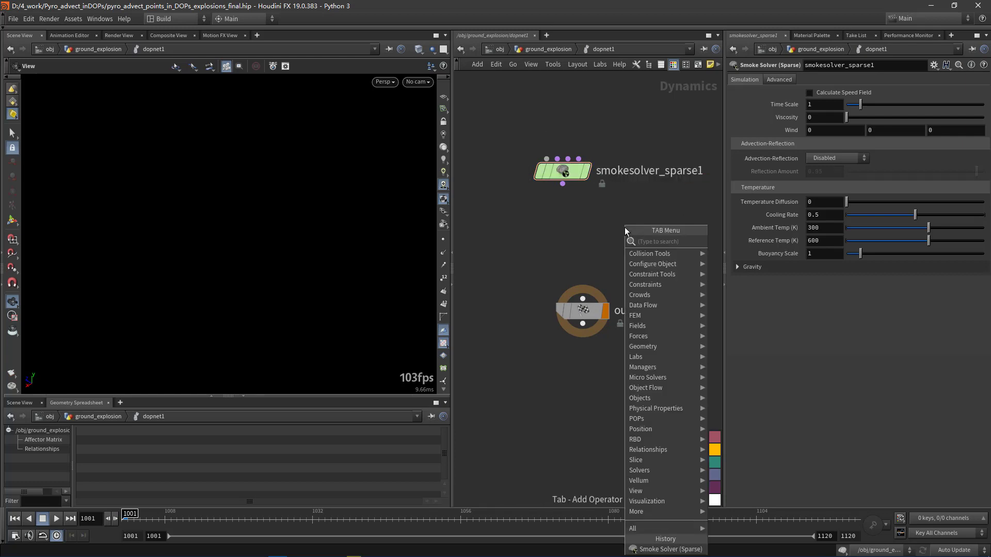
text(smoke)
click(737, 241)
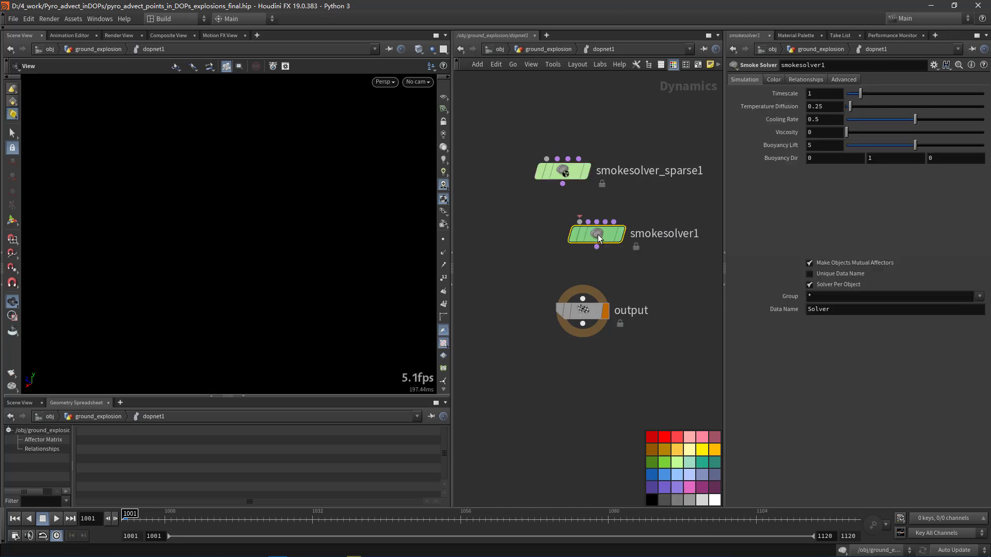
click(550, 236)
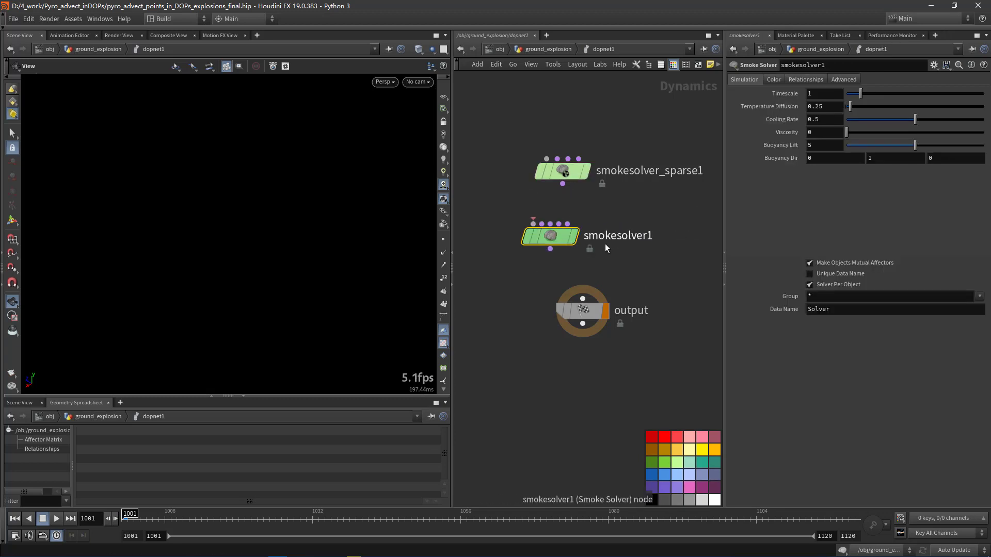
Step: Rename the regular Smoke Solver node to smokesolver-for_volume
drag(605, 271, 519, 211)
click(659, 244)
double_click(648, 236)
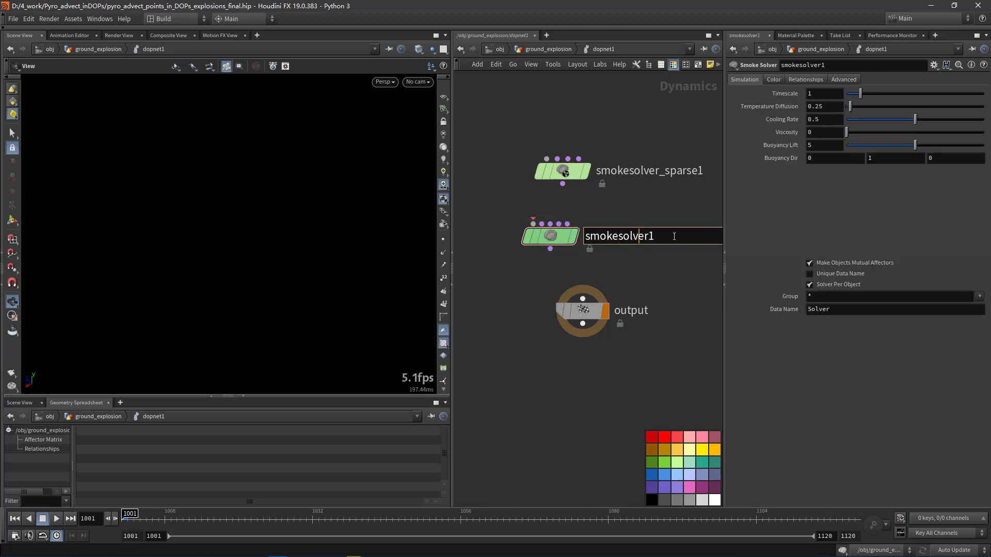
key(BackSpace)
text(-for_c)
key(BackSpace)
text(volume)
key(Return)
Step: Rename the Smoke Solver (Sparse) node to smokesolver_sparse_foe_vdb
double_click(694, 172)
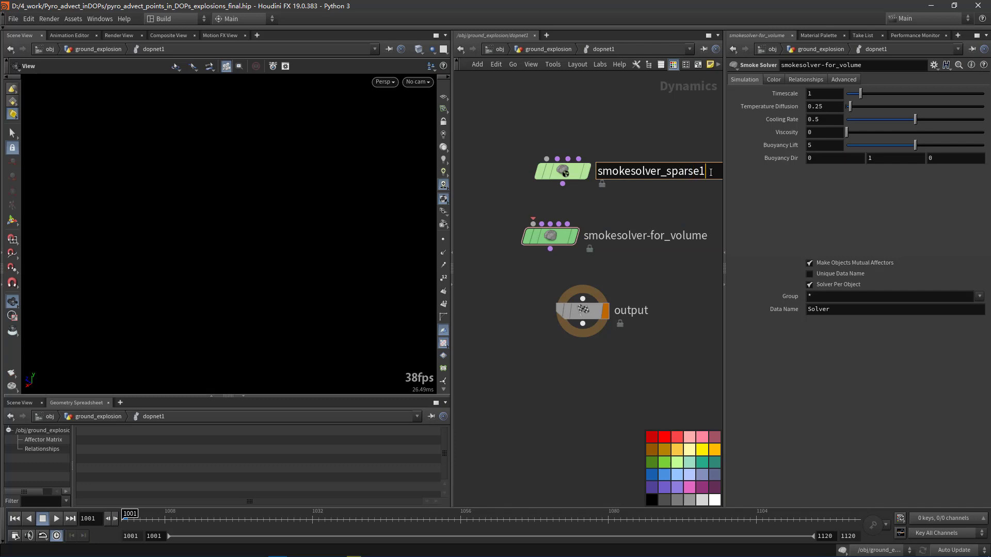
key(Delete)
text(_for_vdb)
key(Return)
mouse_move(628, 192)
middle_down()
mouse_move(531, 203)
mouse_move(638, 190)
middle_up()
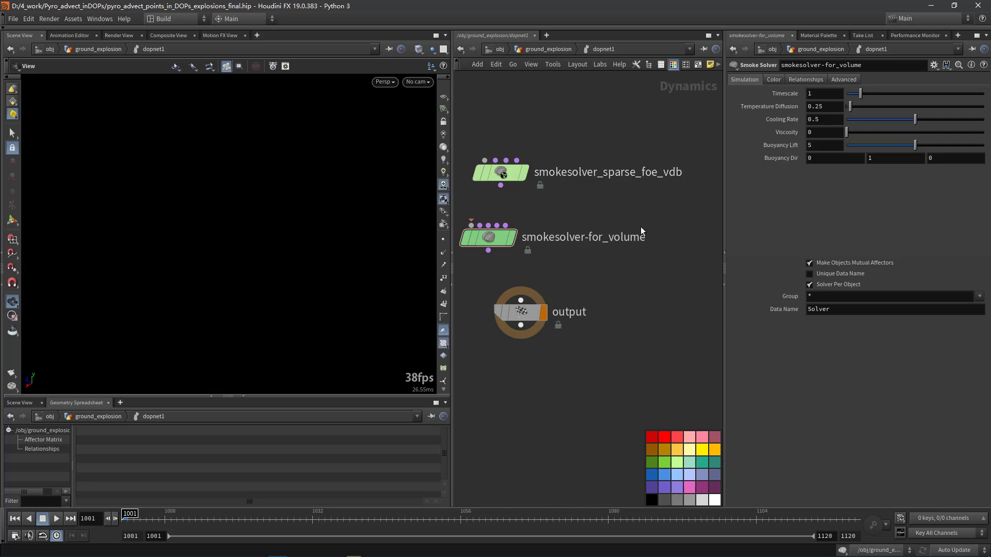
Step: Return to the ground_explosion network and delete the DOP network holding the two smoke solvers
double_click(632, 239)
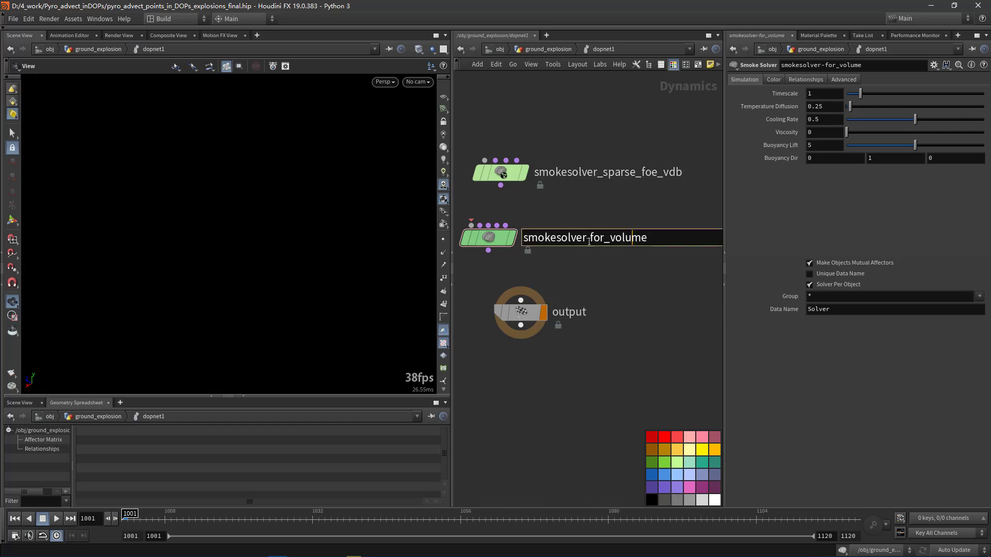
drag(610, 238, 667, 240)
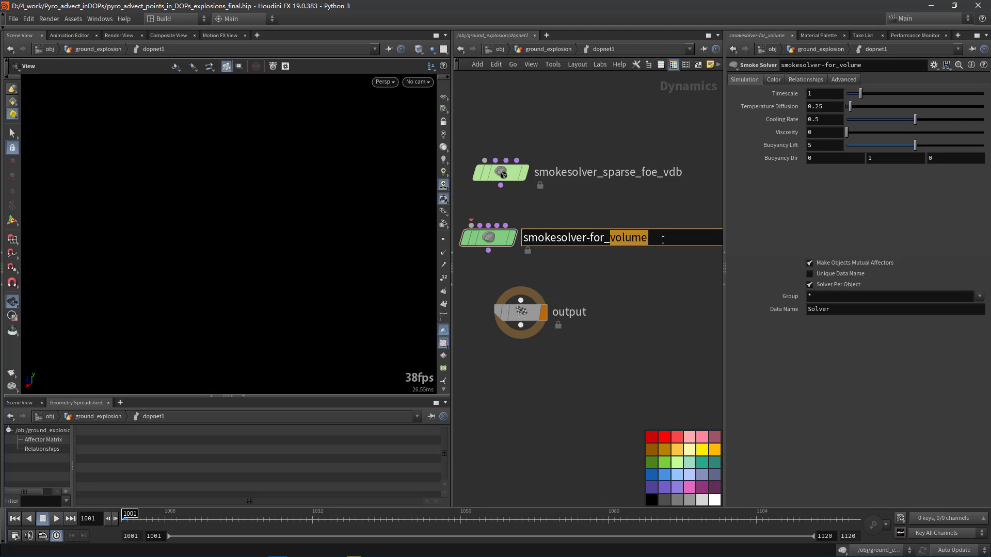
click(512, 174)
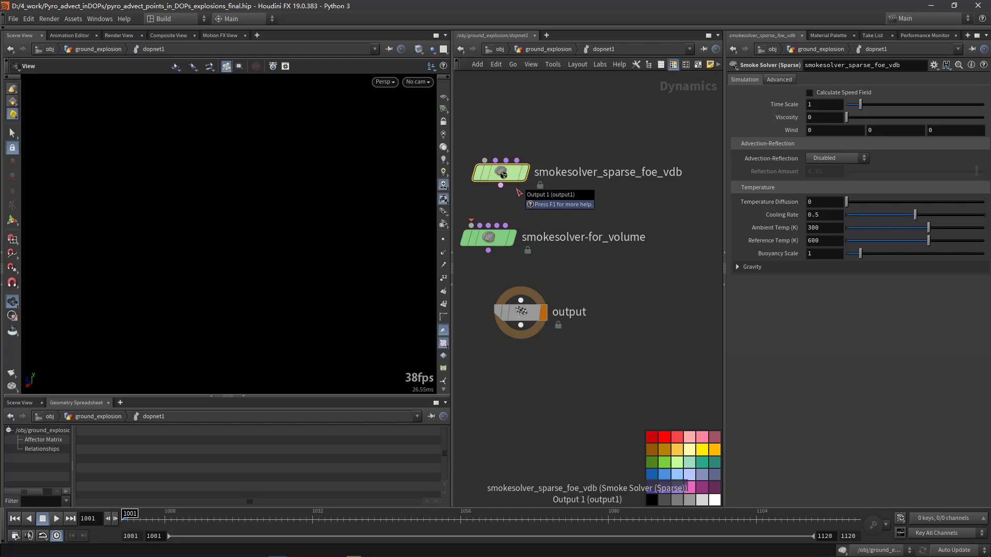
click(590, 209)
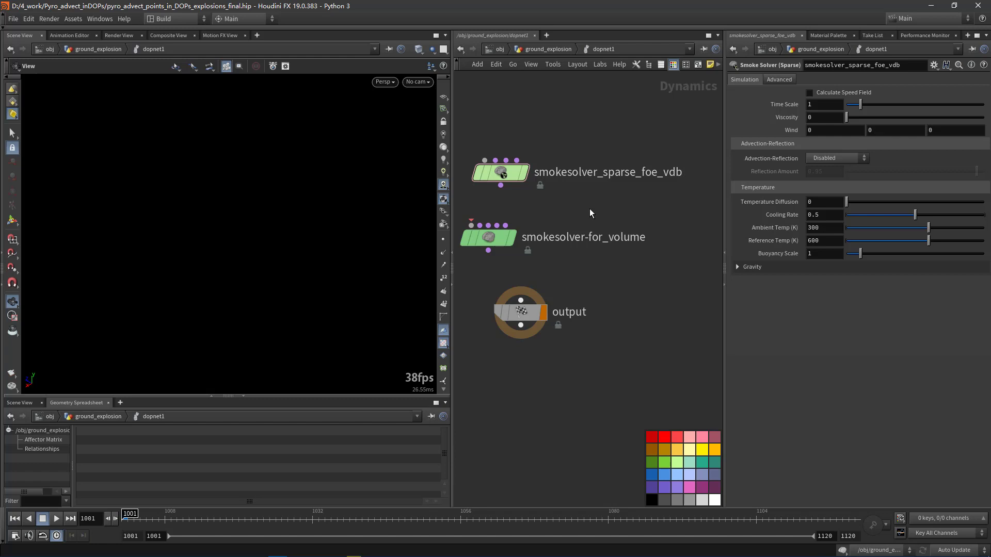
click(548, 48)
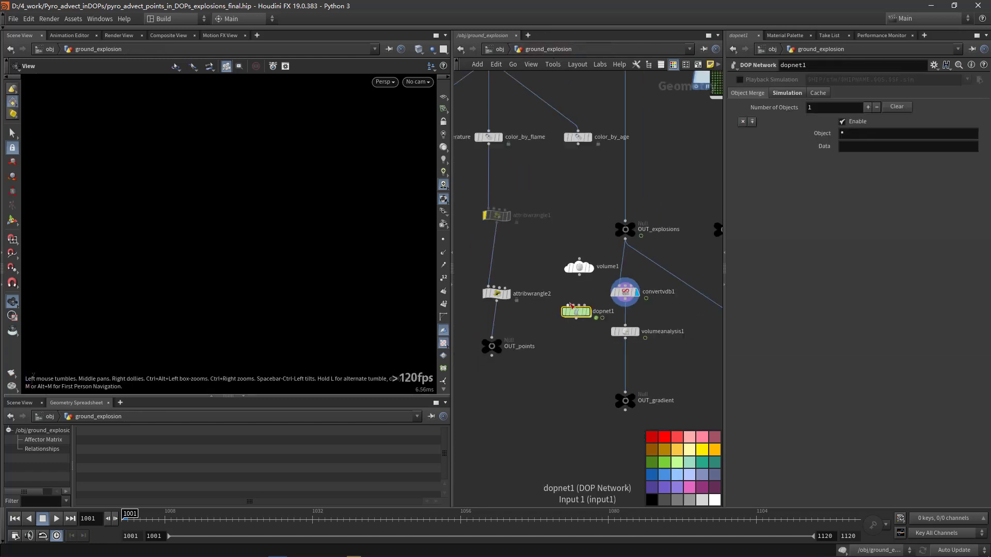
key(Delete)
Step: Add a Pyro Solver node below volume1, between OUT_points and volumeanalysis1
key(Tab)
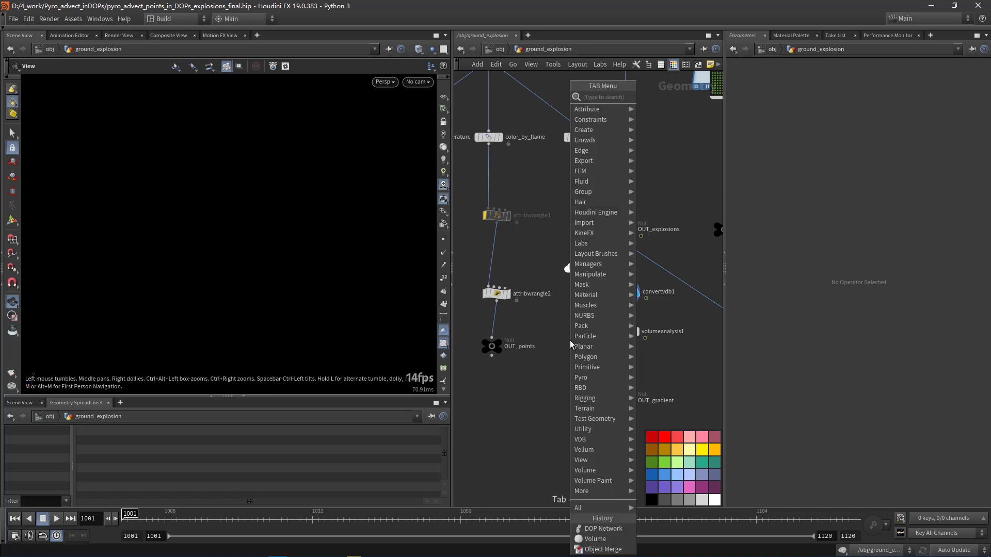
text(pyros)
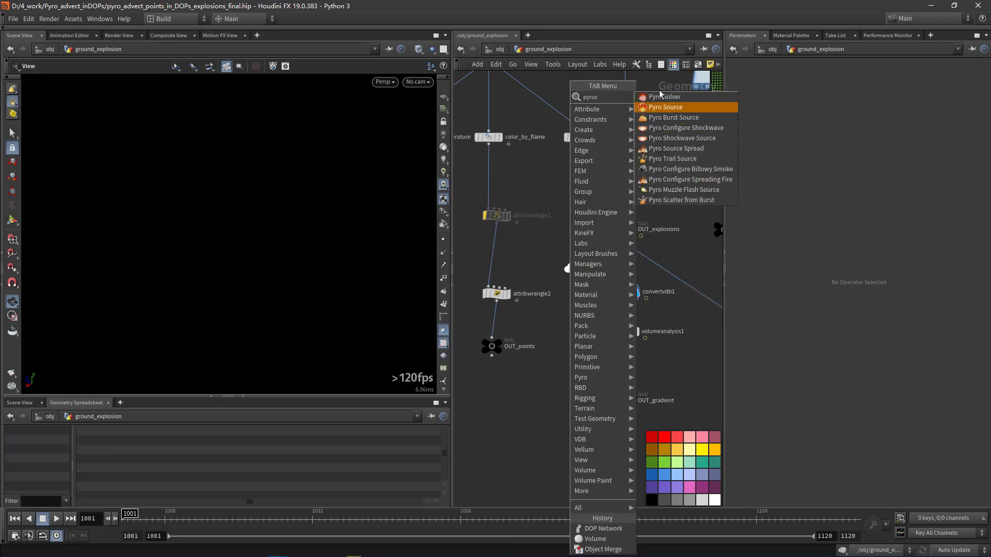
click(663, 97)
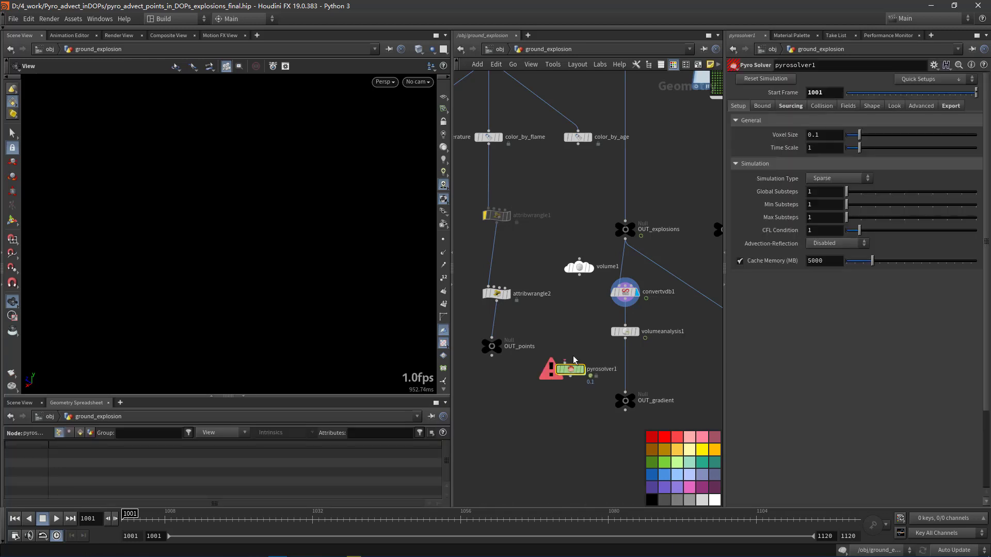
drag(570, 369, 572, 338)
scroll(573, 337, up, 3)
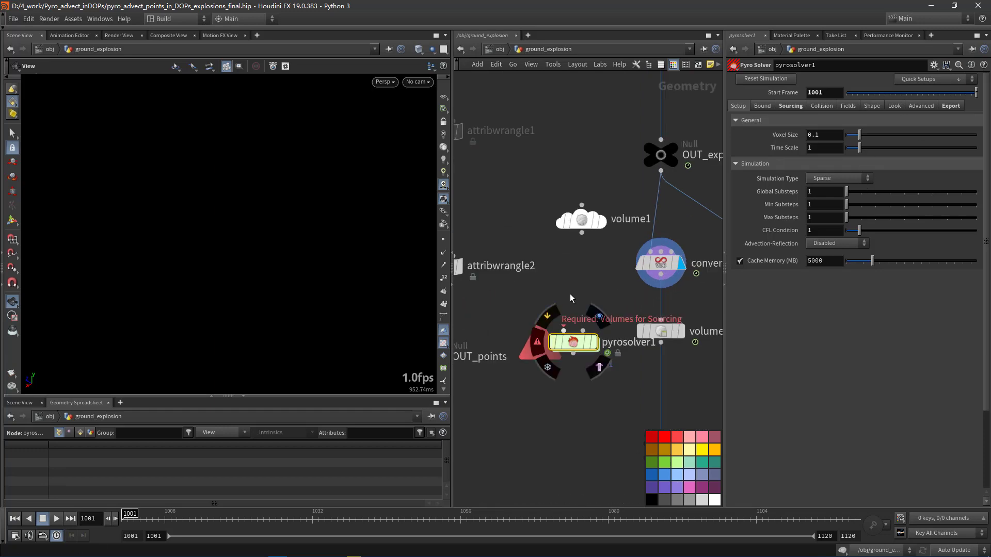
Step: Add a DOP Network node between volume1 and pyrosolver1 and go inside it
mouse_move(587, 336)
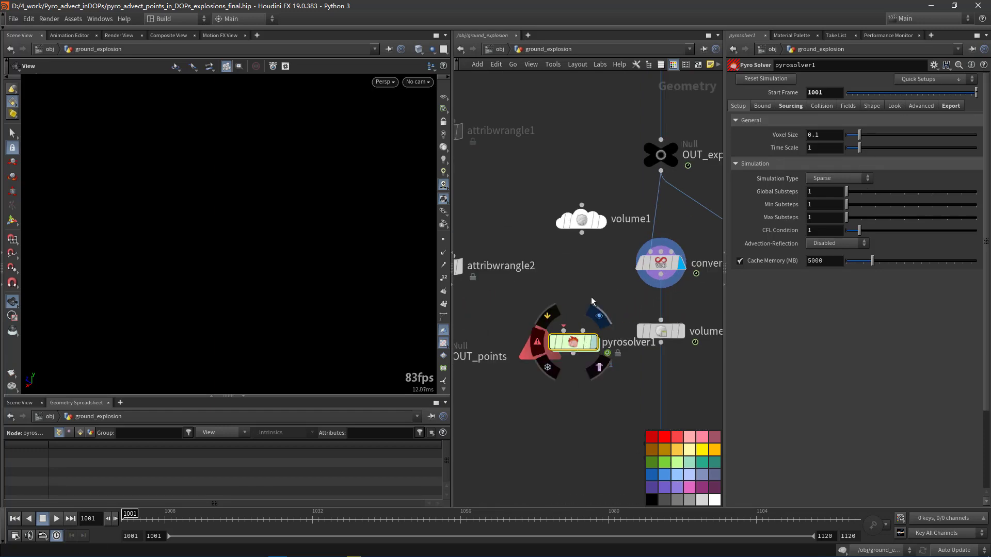
key(Tab)
text(dop)
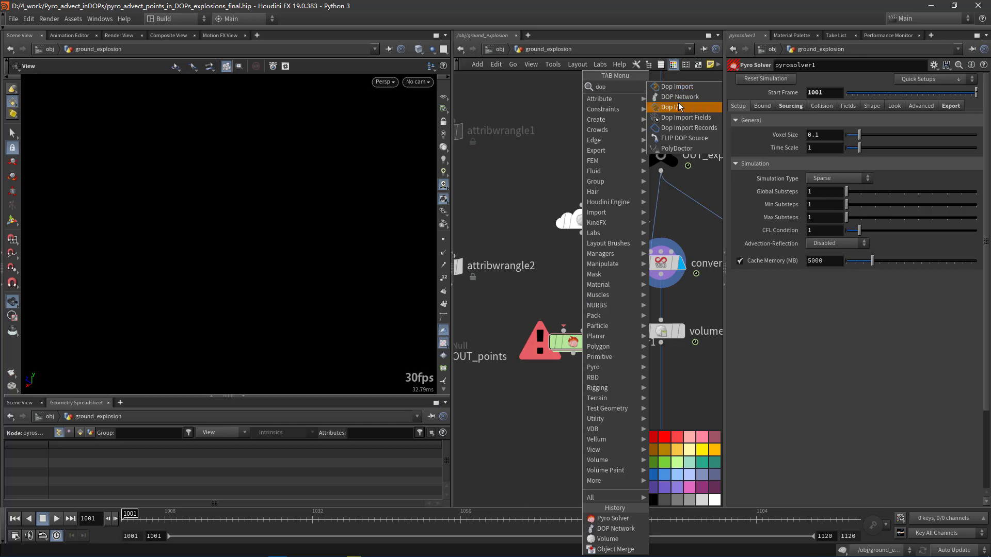
click(679, 98)
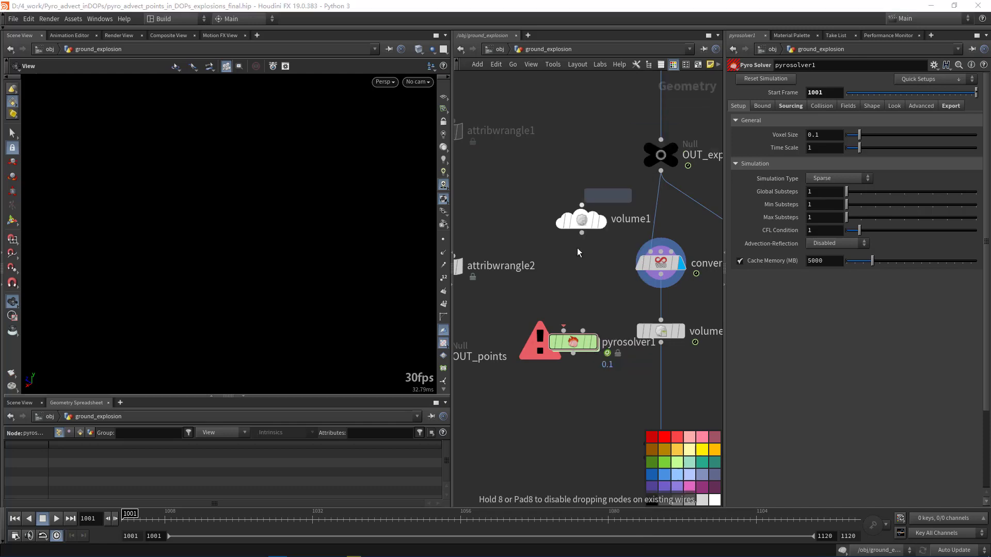
double_click(565, 277)
Step: Add a Pyro Solver (Sparse) node above the output node and connect it to output
key(Tab)
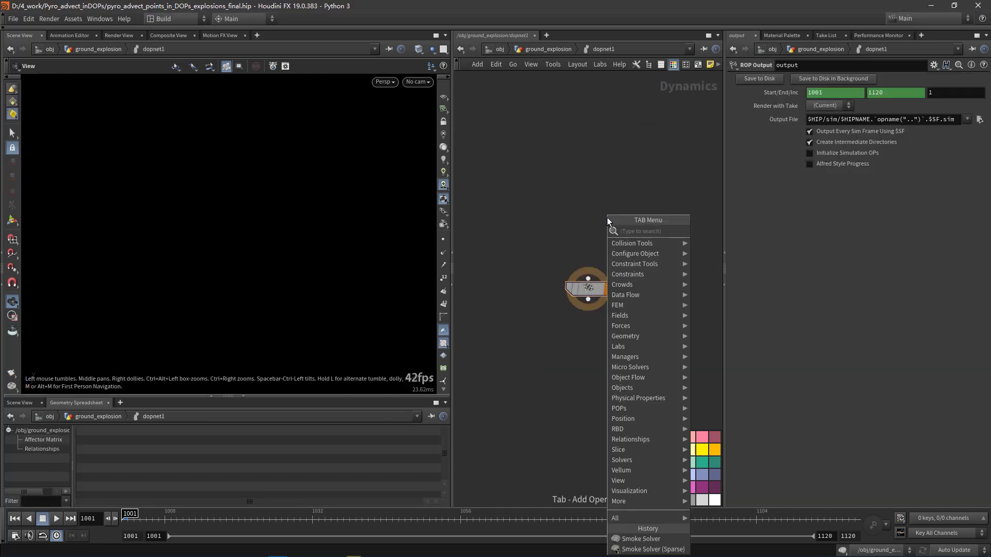
text(spar)
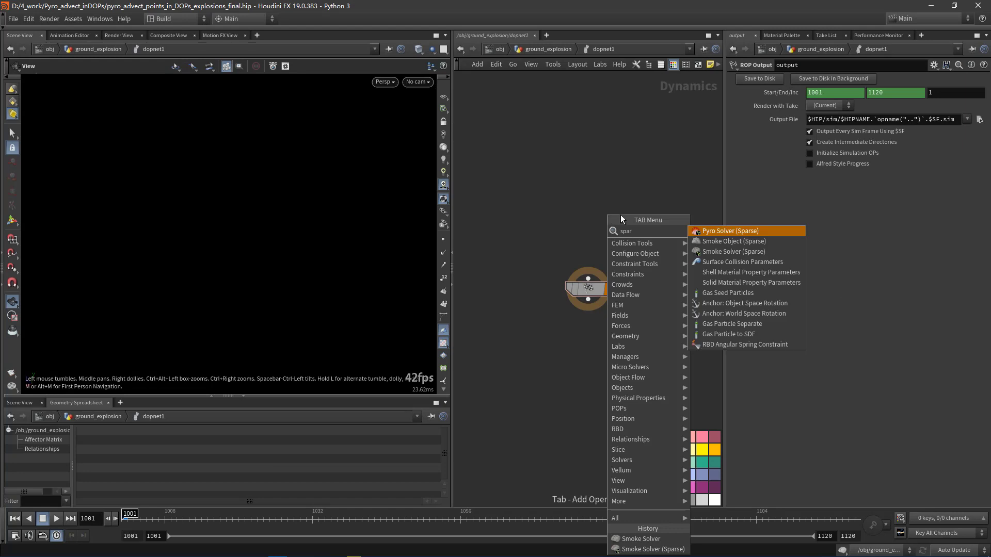
click(727, 234)
click(628, 221)
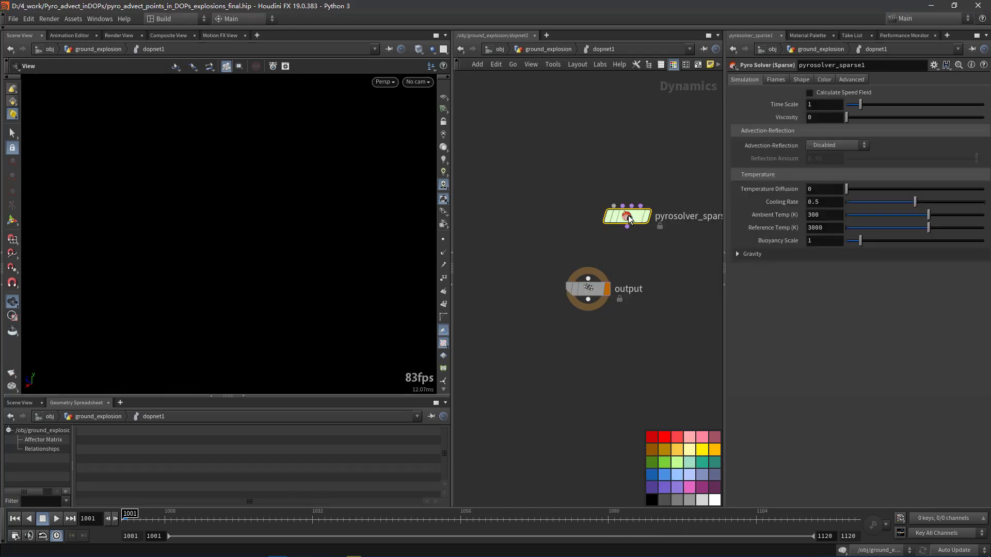
drag(630, 221, 603, 227)
click(571, 120)
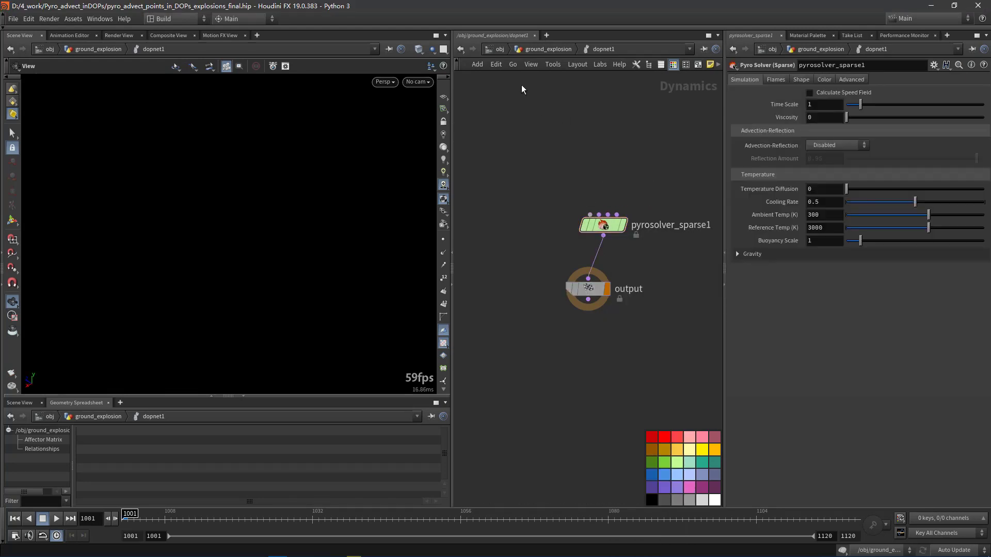
Step: Go back up to ground_explosion and delete the dopnet1 node beside convertvdb1
click(542, 50)
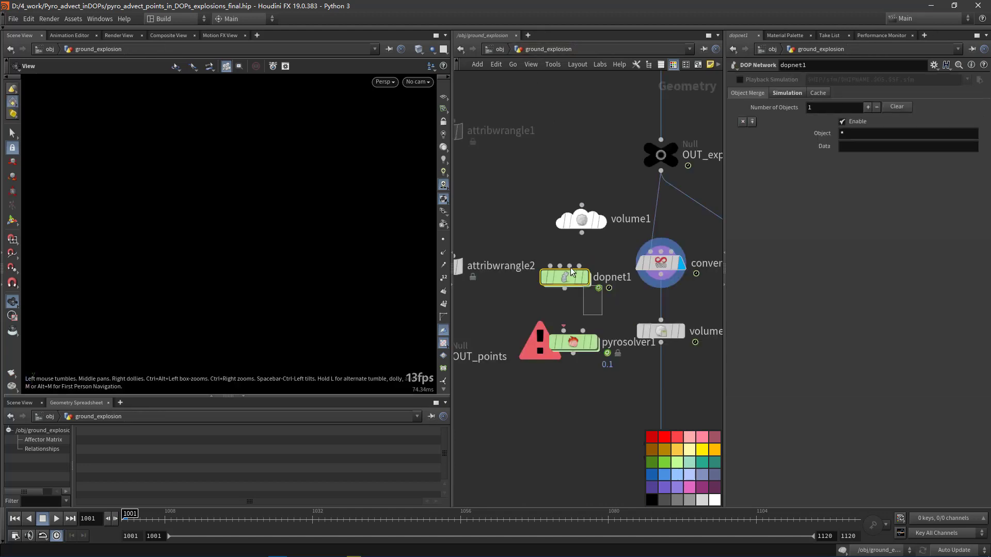
drag(612, 373, 559, 302)
drag(596, 306, 539, 375)
key(Delete)
Step: Delete the volume1 node beside convertvdb1
scroll(587, 286, down, 4)
drag(588, 285, 562, 192)
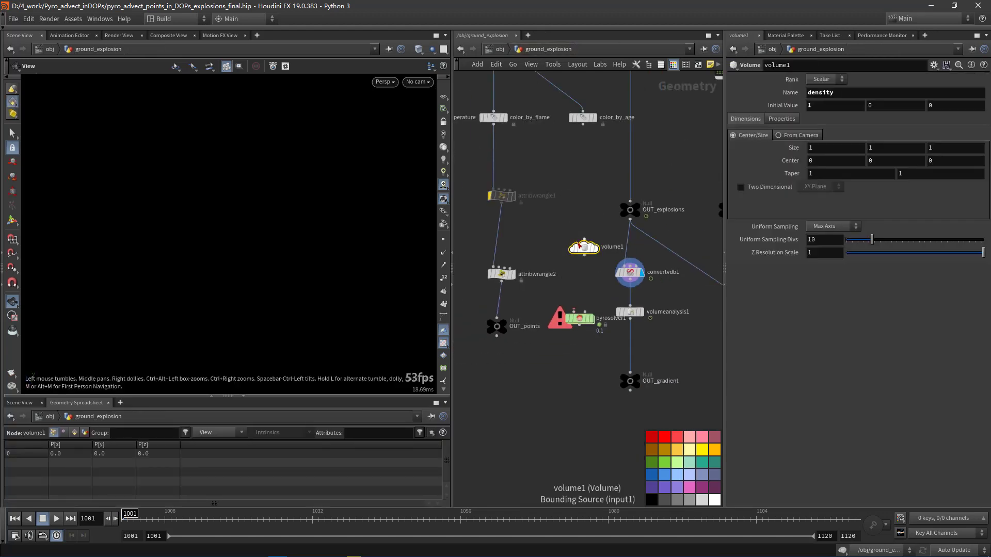
key(Delete)
Step: Set the display flag on volumeanalysis1 and delete the pyrosolver1 node
drag(663, 288, 622, 264)
middle_drag(646, 295, 634, 297)
scroll(633, 298, up, 3)
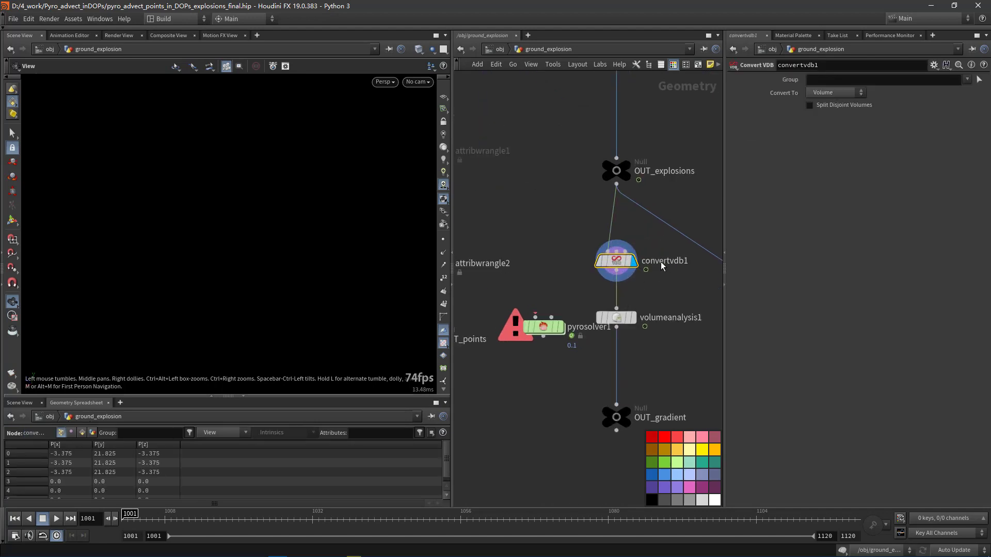
click(631, 318)
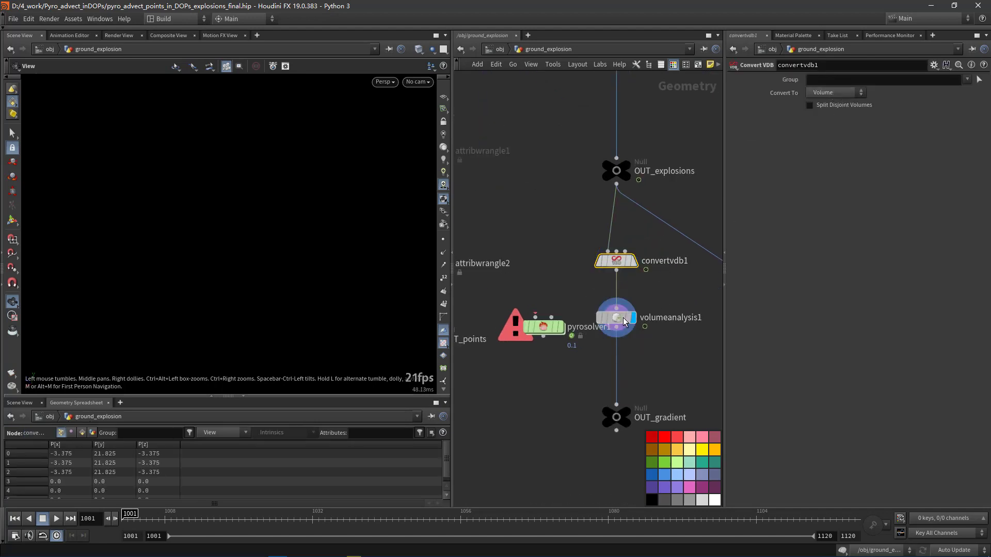
drag(533, 261, 516, 400)
key(Delete)
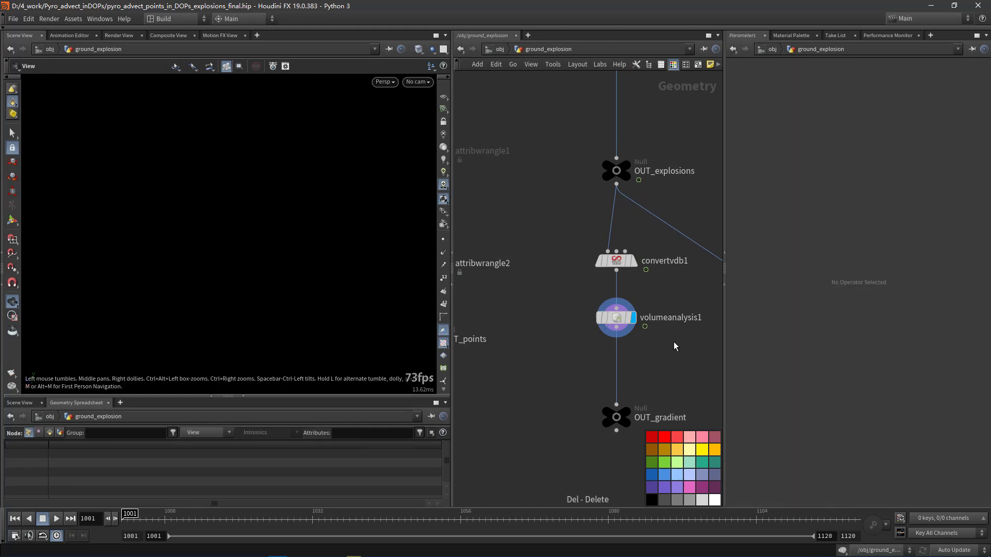
Step: Select volumeanalysis1 to show its parameters and set the display flag on OUT_gradient
middle_drag(673, 346, 616, 335)
click(570, 310)
click(581, 405)
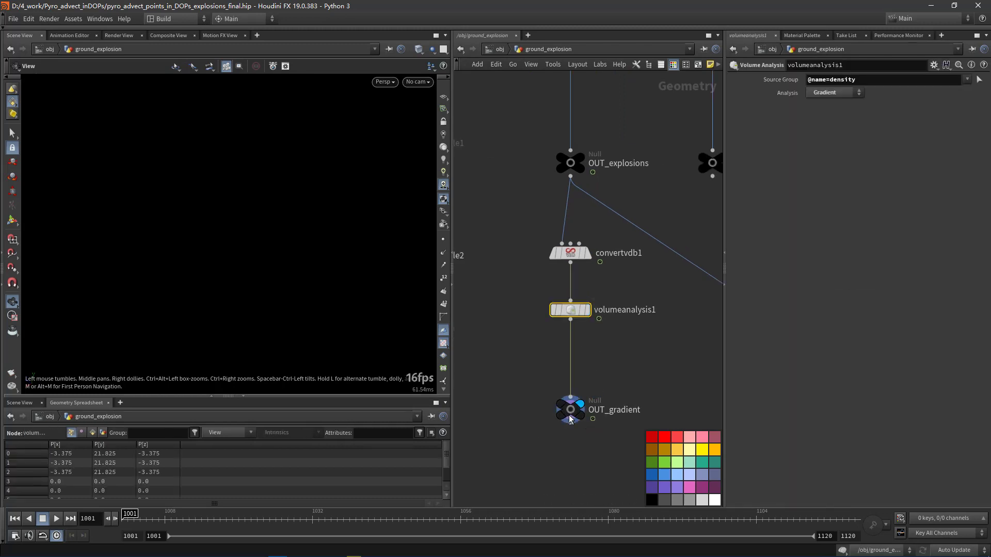
Step: Compare the volume fields in the node info of OUT_gradient, convertvdb1 and volumeanalysis1, especially the density components
click(570, 309)
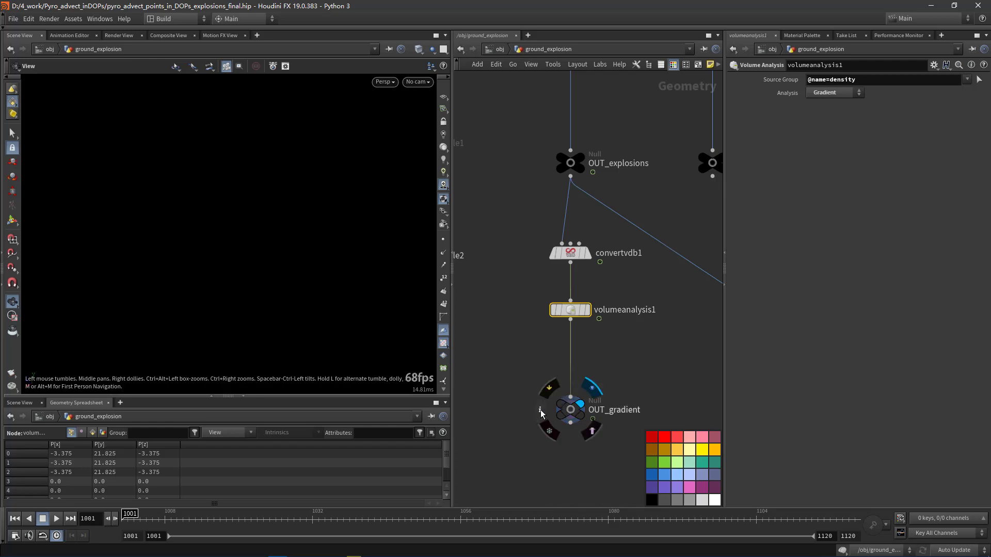
click(540, 411)
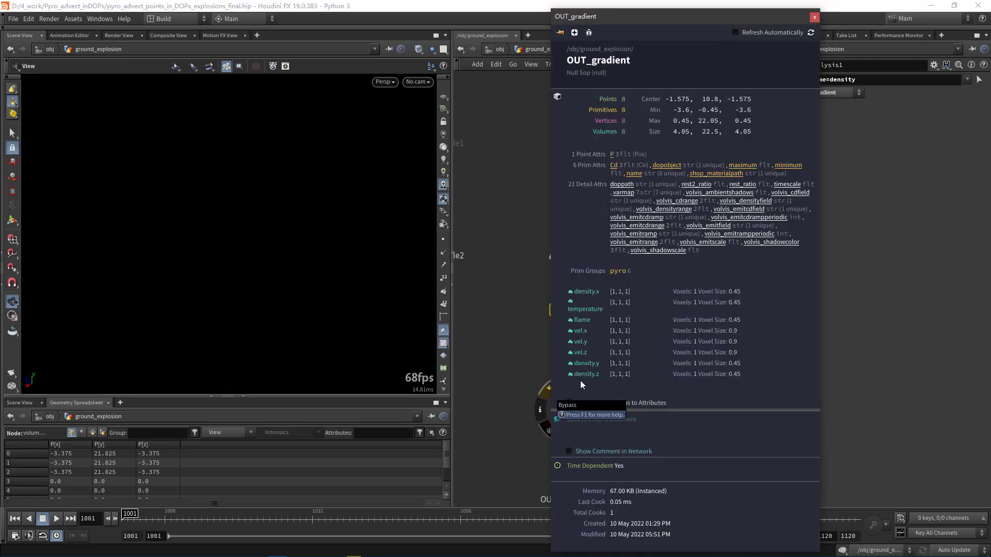
click(814, 17)
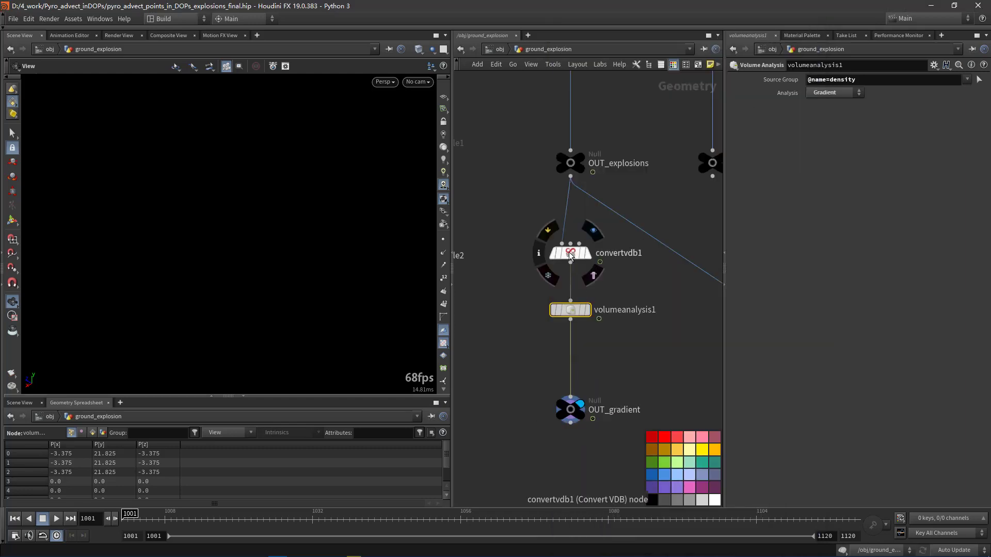
click(538, 252)
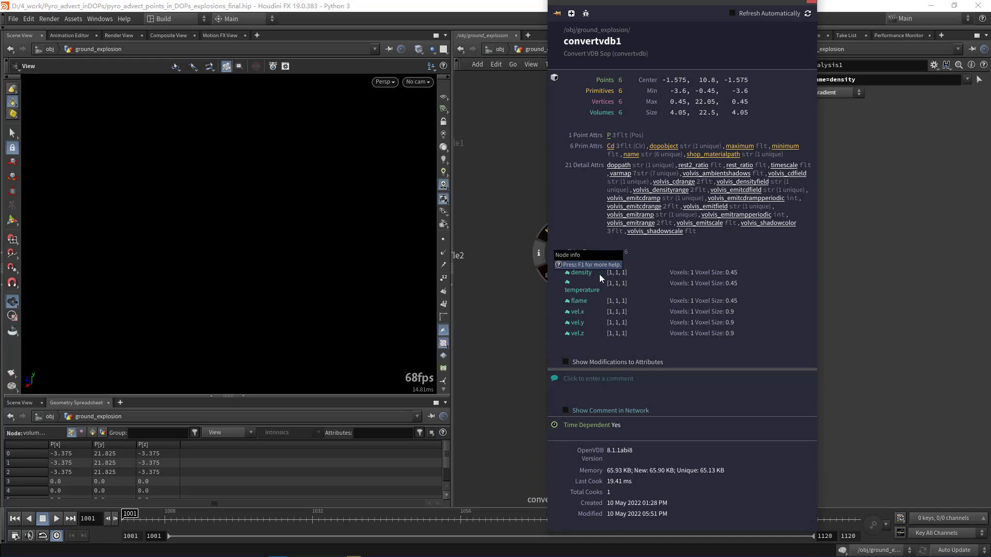
click(815, 2)
click(541, 310)
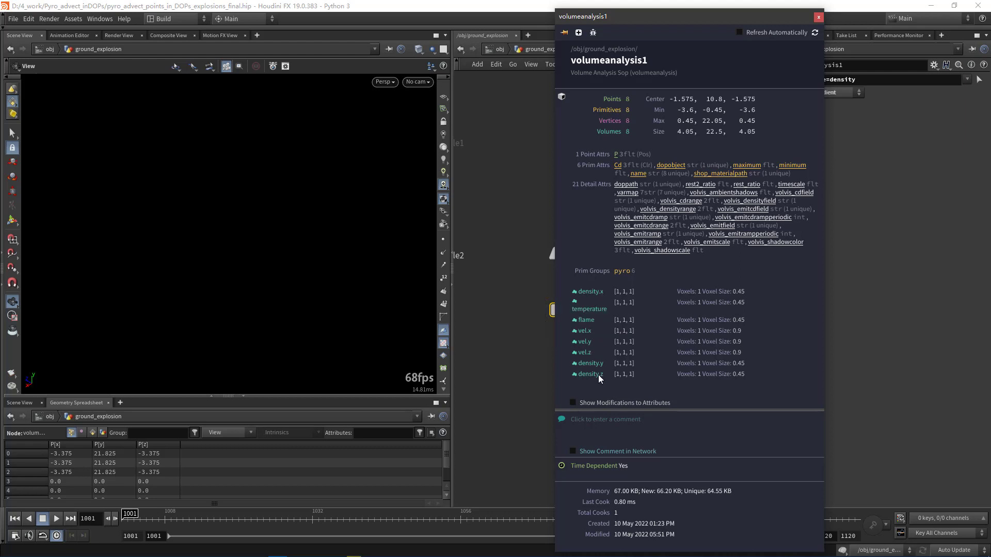
click(818, 17)
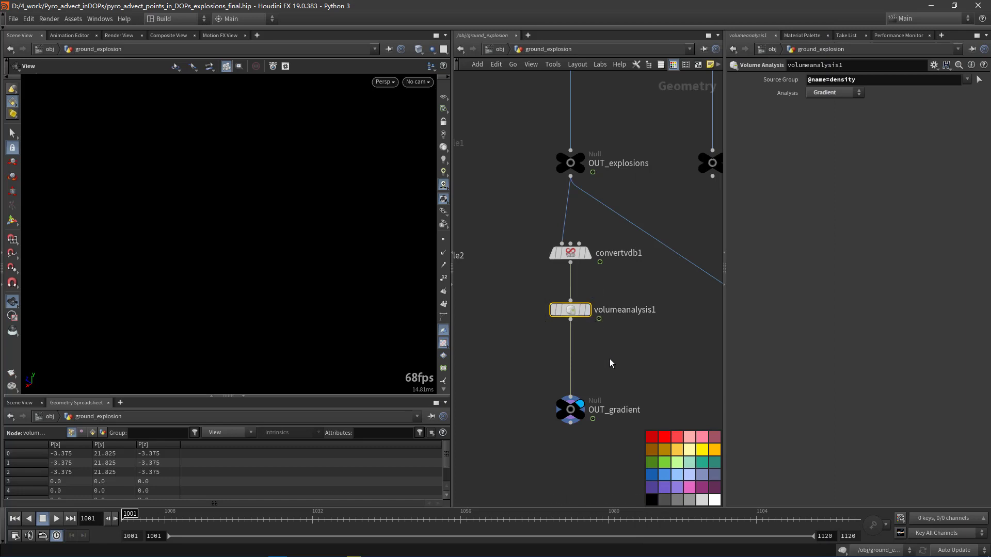
Step: Select the OUT_gradient null and copy it
middle_drag(621, 356, 585, 353)
drag(585, 354, 500, 432)
middle_drag(605, 458, 588, 428)
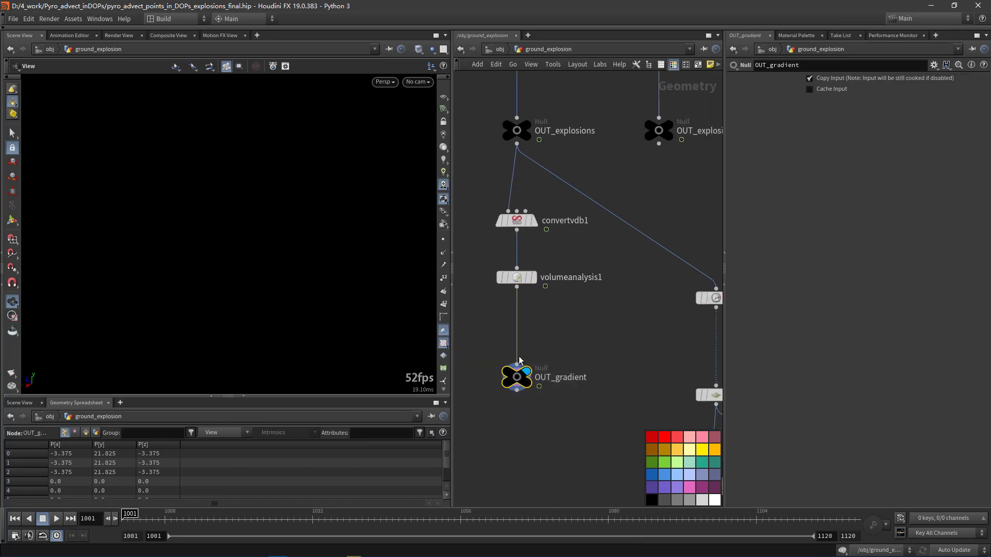
scroll(569, 398, down, 1)
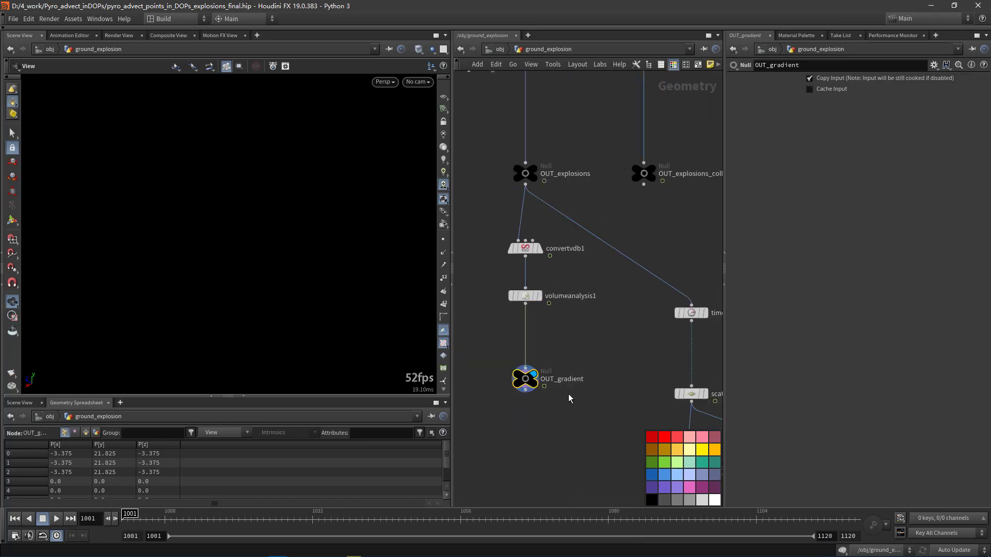
scroll(570, 398, down, 1)
key(ctrl+c)
Step: Open the popnet1 DOP network, the second POP network fed by the scatter node
scroll(587, 380, down, 4)
middle_drag(588, 378, 515, 319)
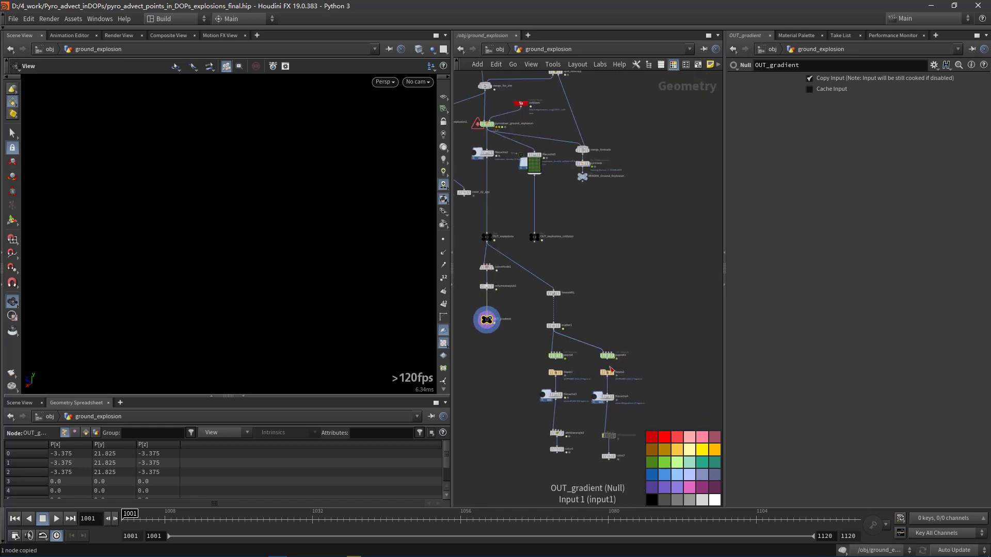
scroll(621, 364, up, 2)
middle_drag(617, 304, 634, 240)
drag(633, 235, 619, 287)
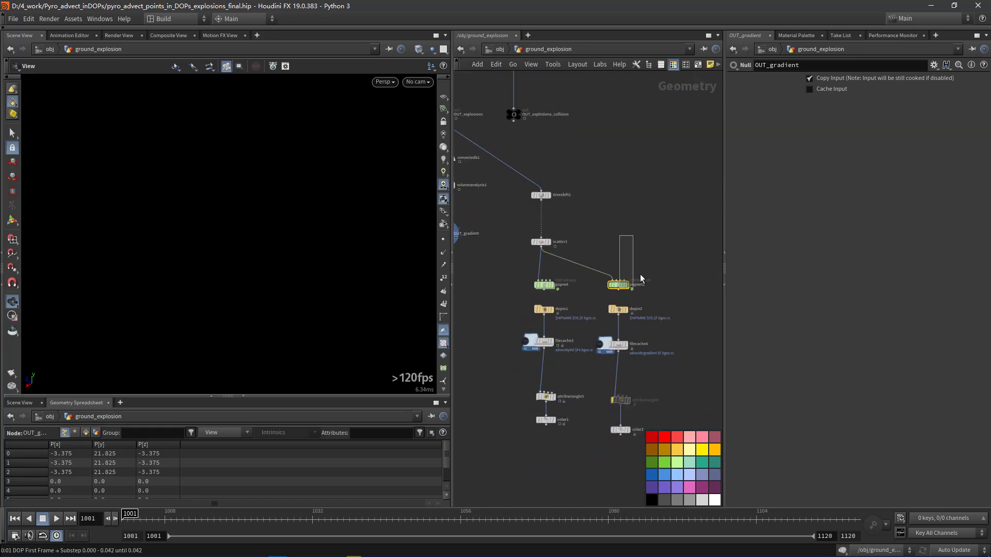
double_click(620, 285)
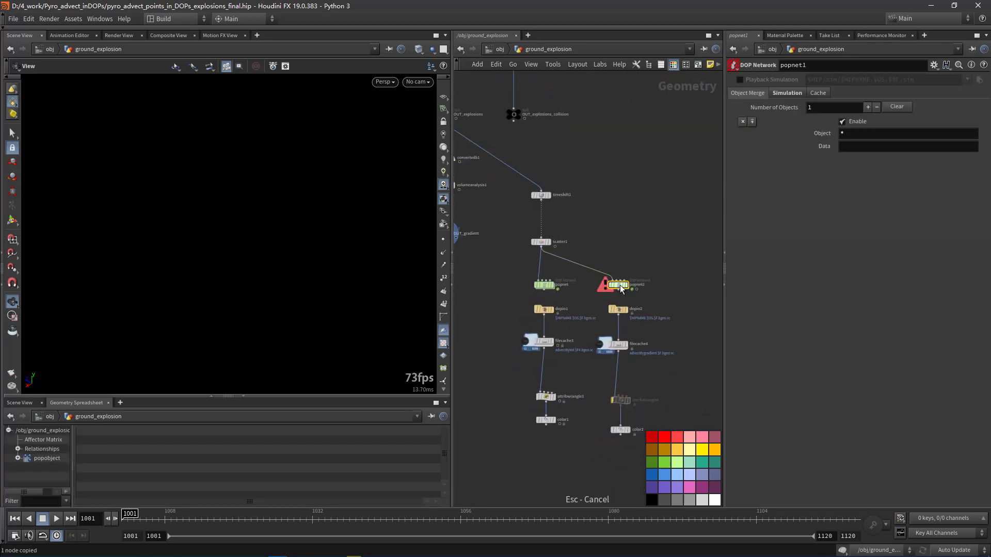
Step: Review the SOP path, field name and velocity scale of popadvectbyvolumes_gradient, after selecting popadvectbyvolumes_vel for comparison
click(580, 215)
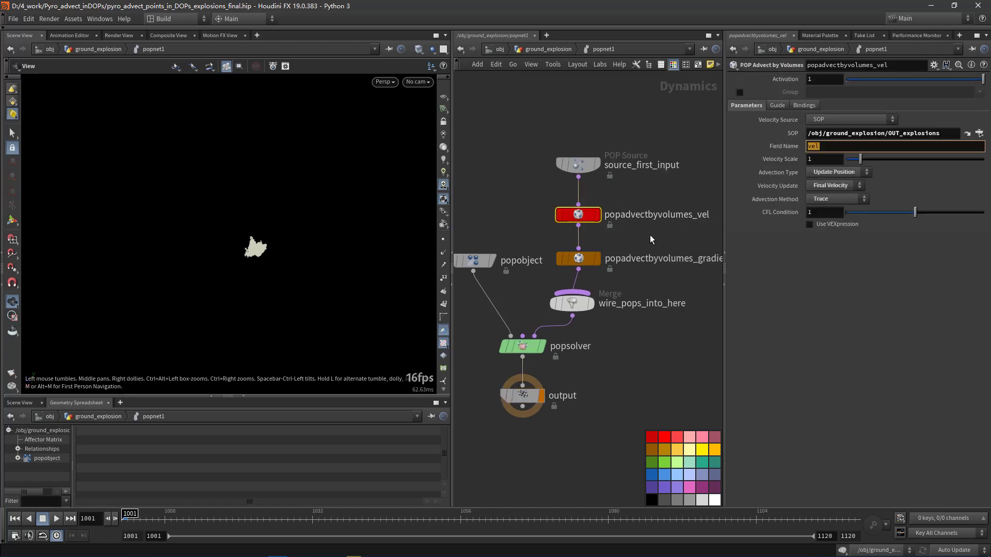
click(570, 260)
triple_click(928, 135)
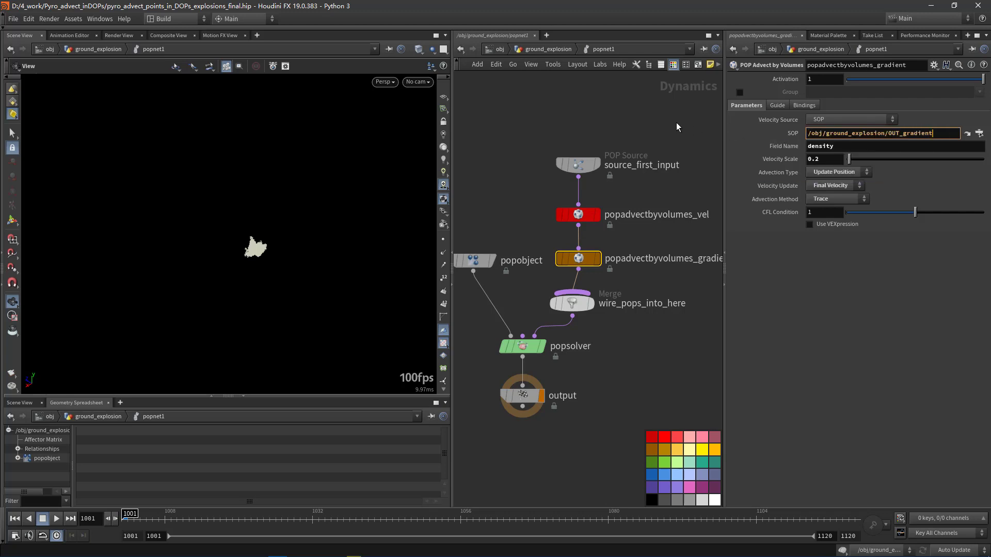
double_click(889, 132)
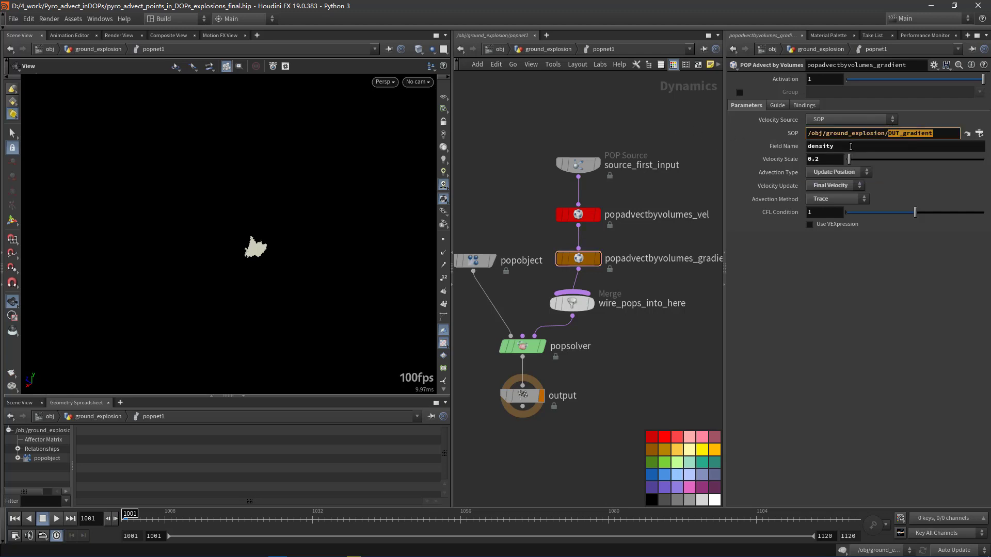
key(Tab)
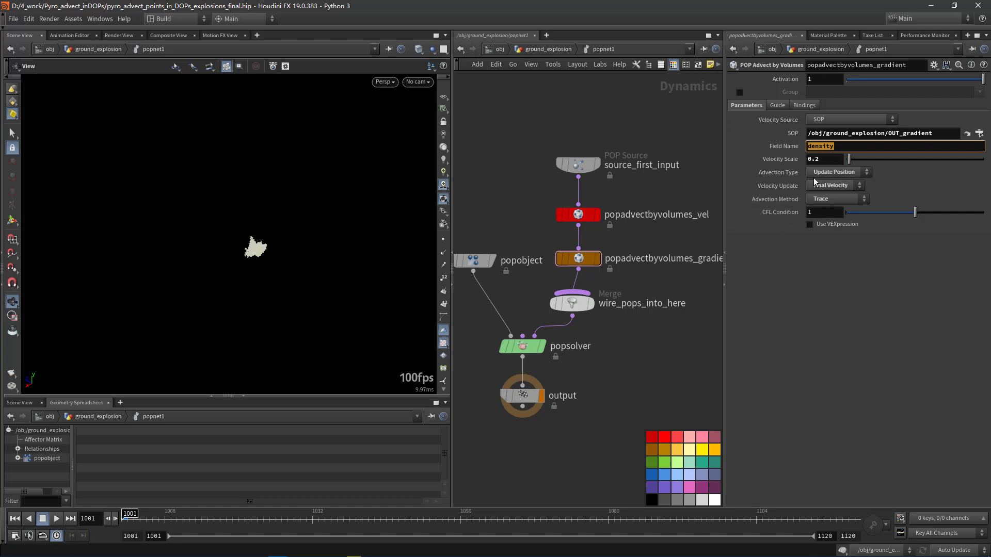
key(Tab)
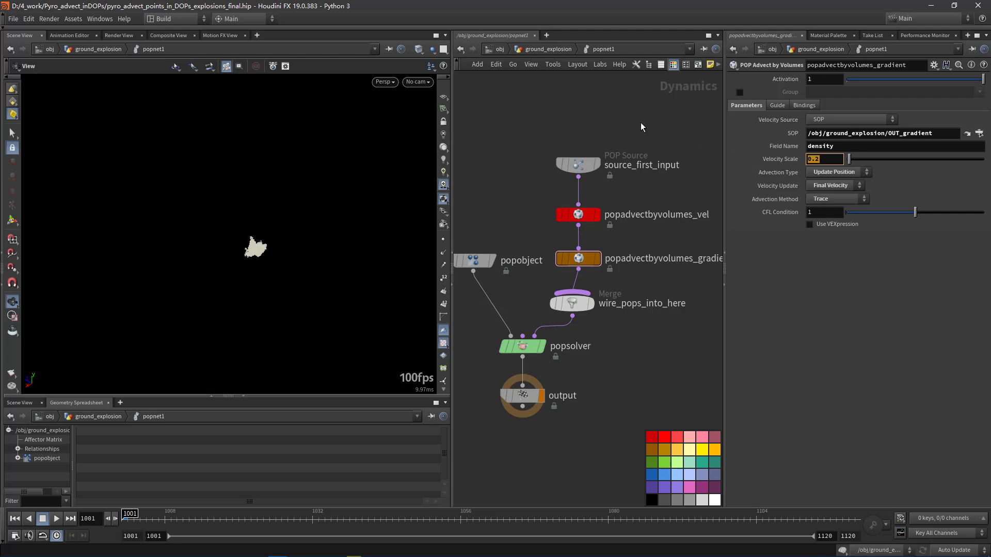
Step: Try velocity scales of 1 and 0.1 on popadvectbyvolumes_gradient and restore it to 0.2
click(829, 161)
text(1)
key(Return)
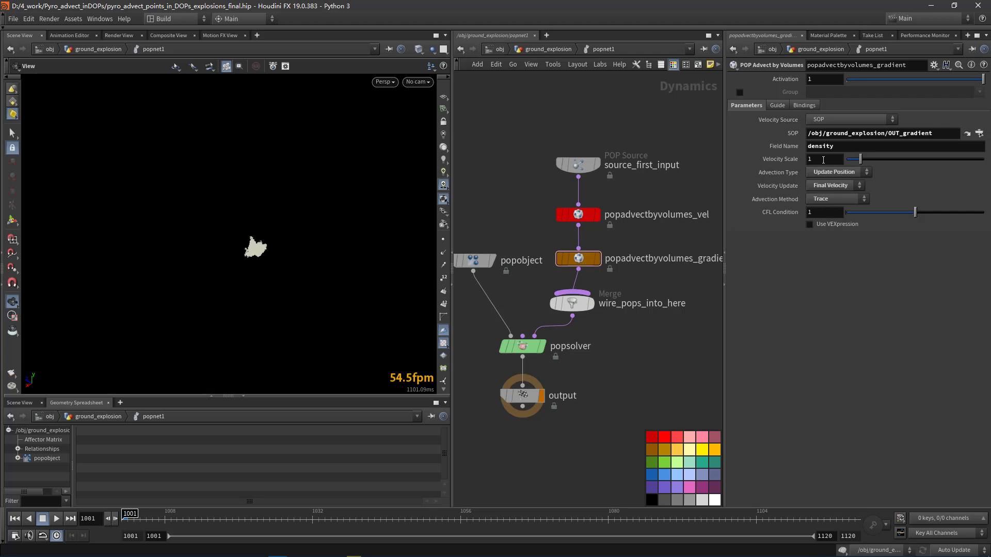
double_click(822, 158)
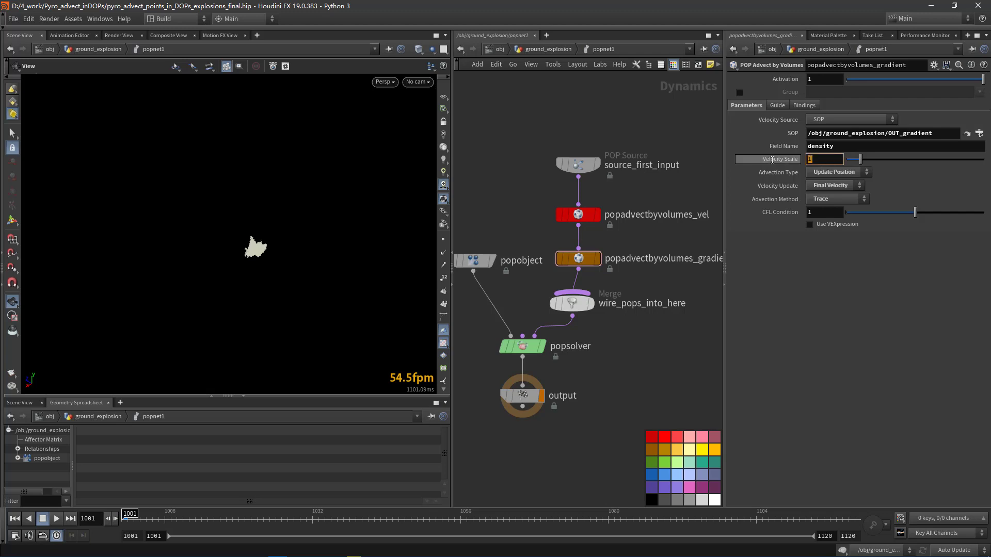
text(.1)
key(Return)
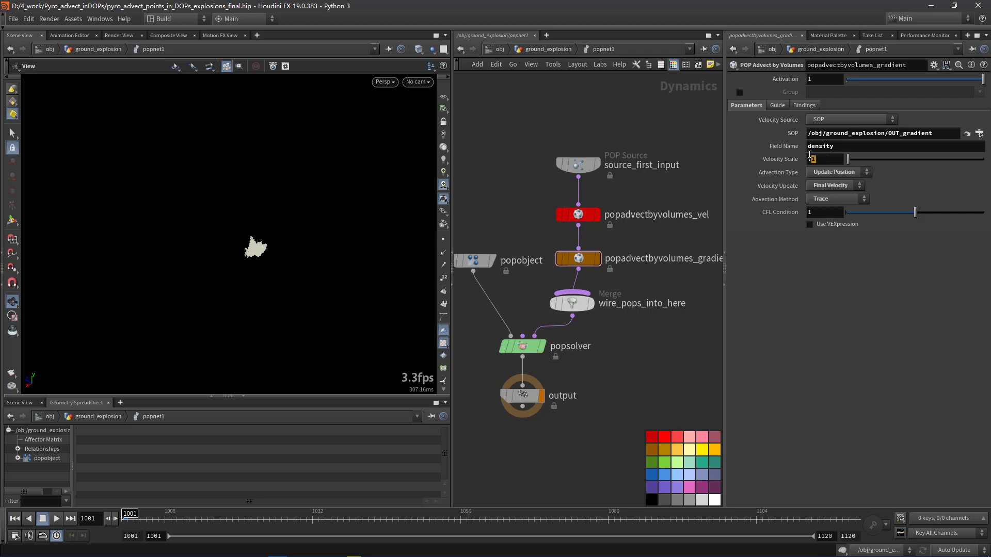
text(2)
key(Return)
middle_drag(588, 113, 596, 123)
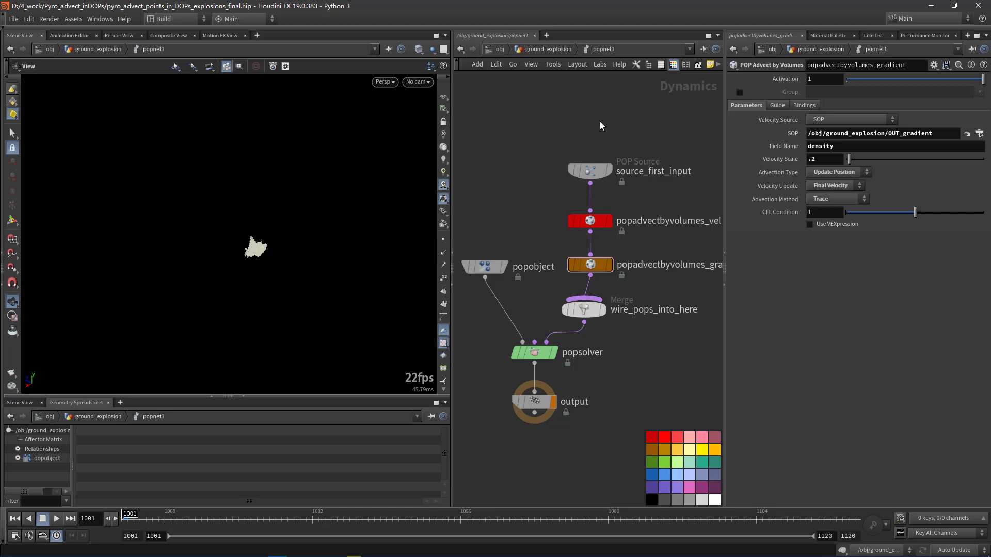
Step: Check the OUT_gradient reference in the gradient advection node's SOP path and return to the ground_explosion network
drag(934, 133, 907, 127)
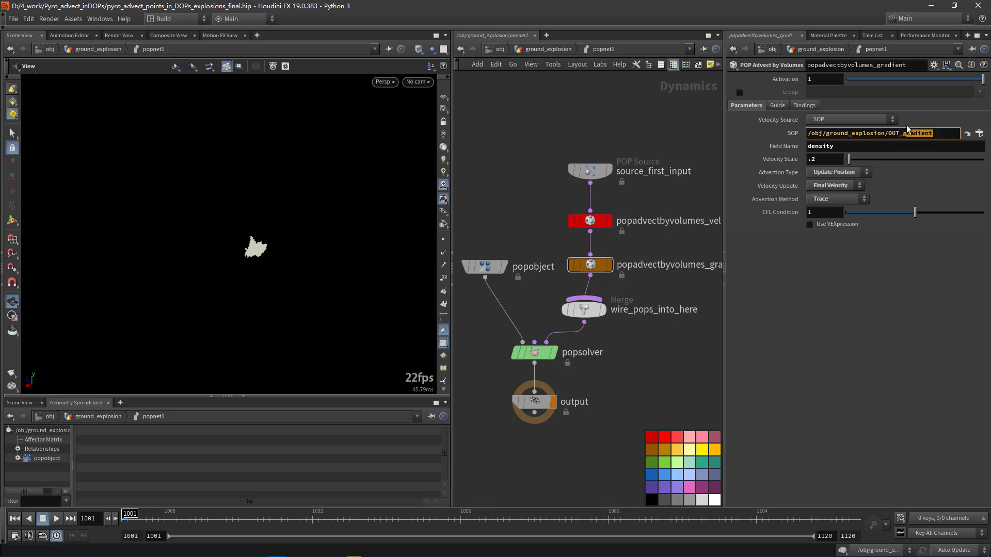
click(585, 124)
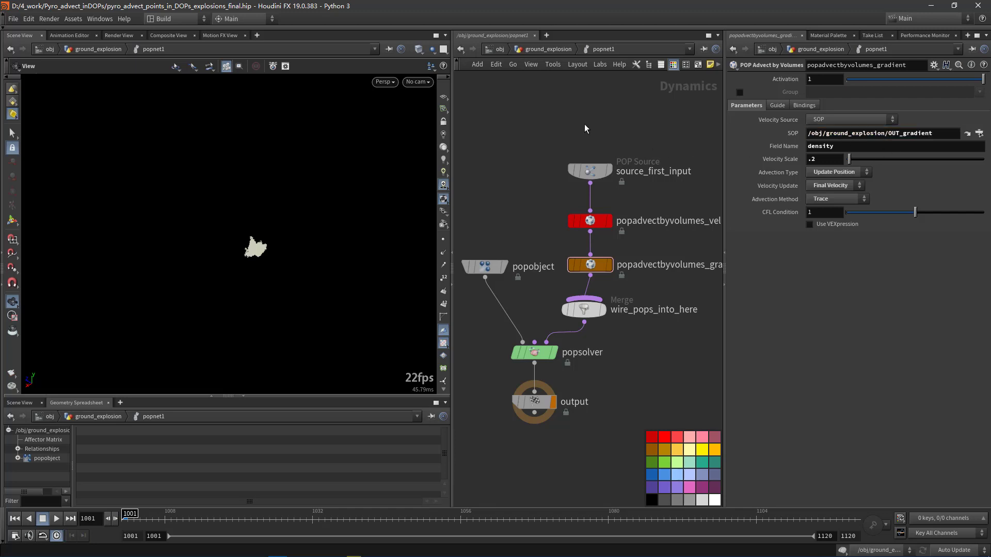
click(546, 49)
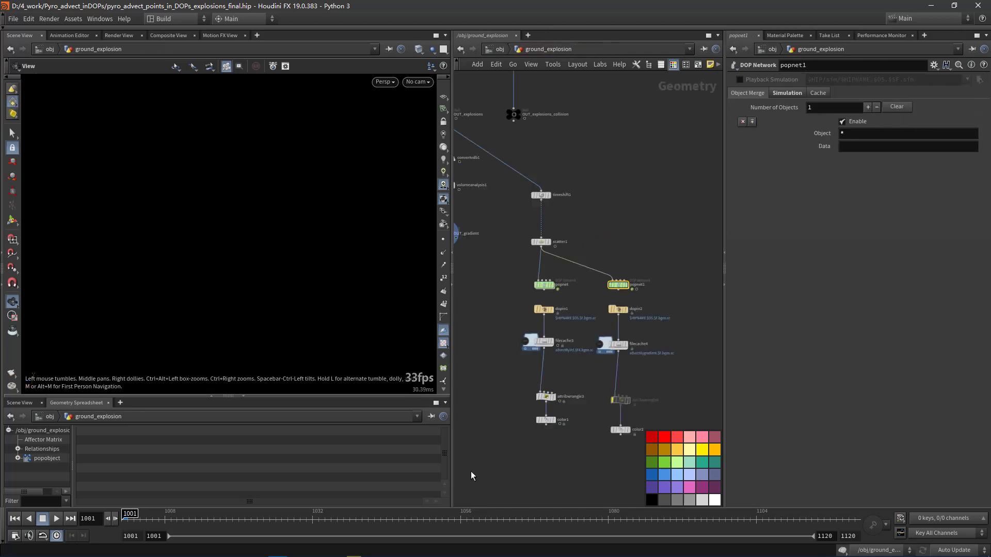
mouse_move(382, 551)
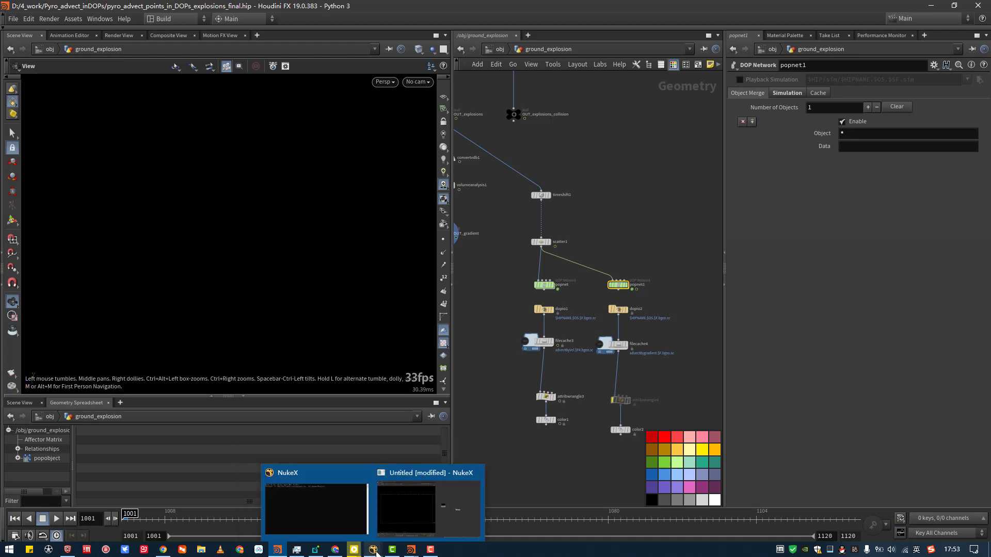
mouse_move(326, 551)
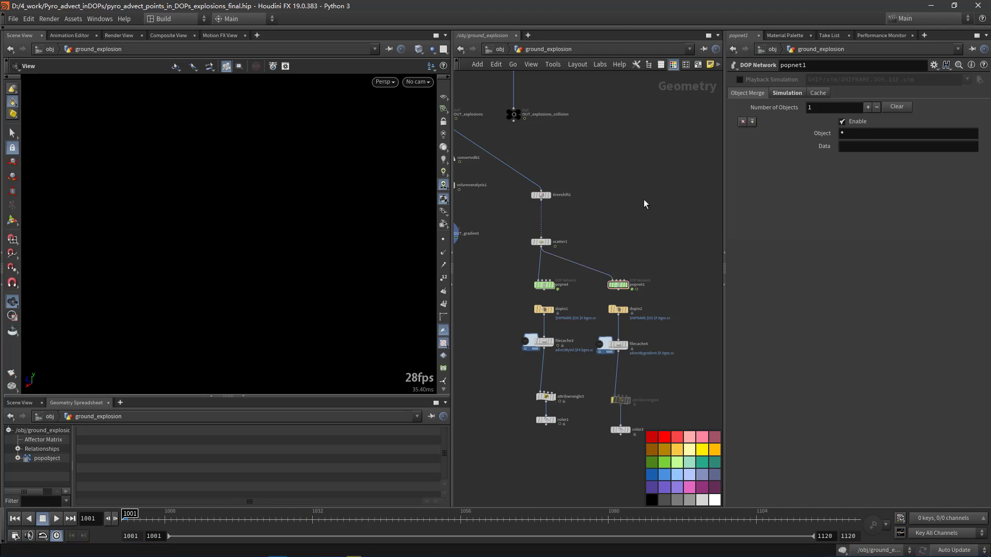
key(Tab)
text(volume)
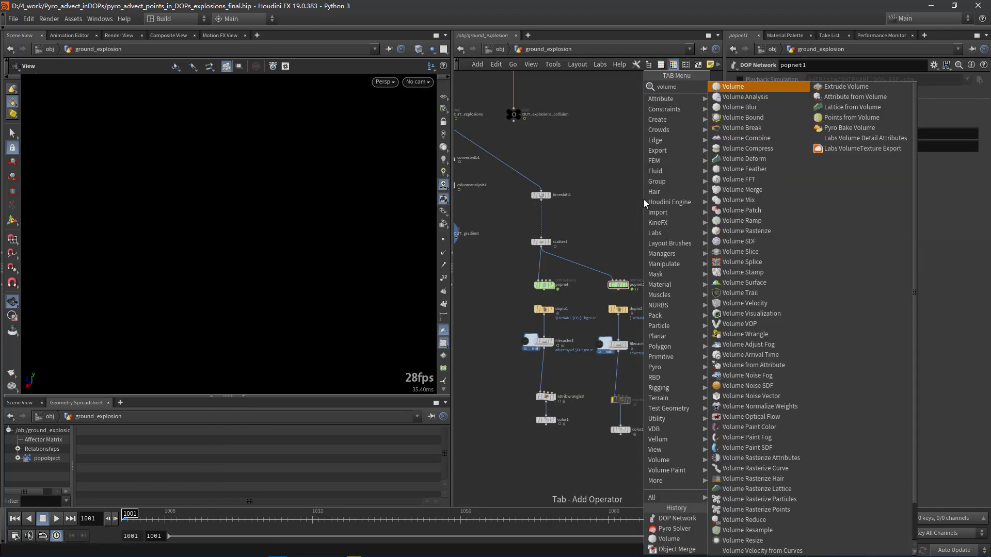
click(615, 206)
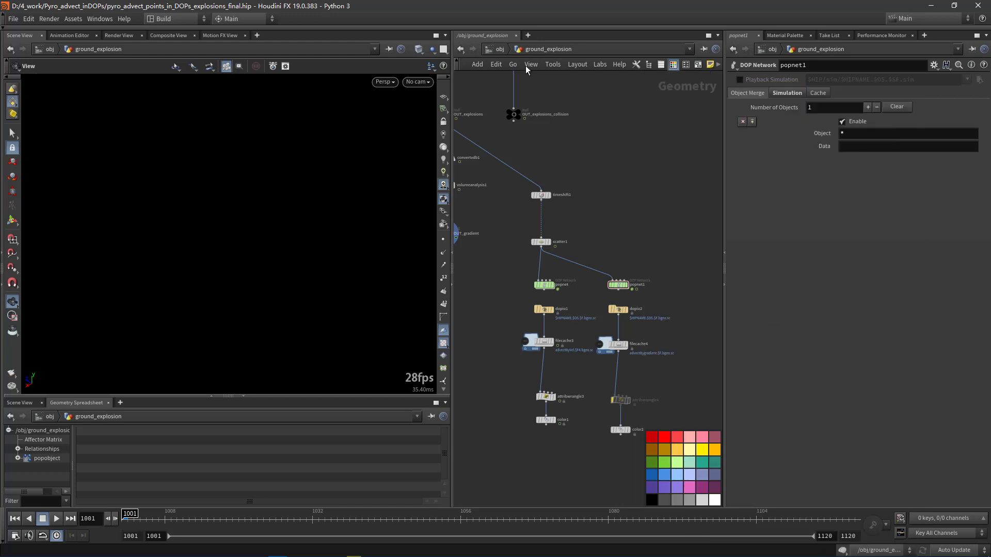
Step: Open the testgeometry_crag1 object's network and view the collision character up close from another angle
click(500, 49)
click(649, 237)
double_click(650, 237)
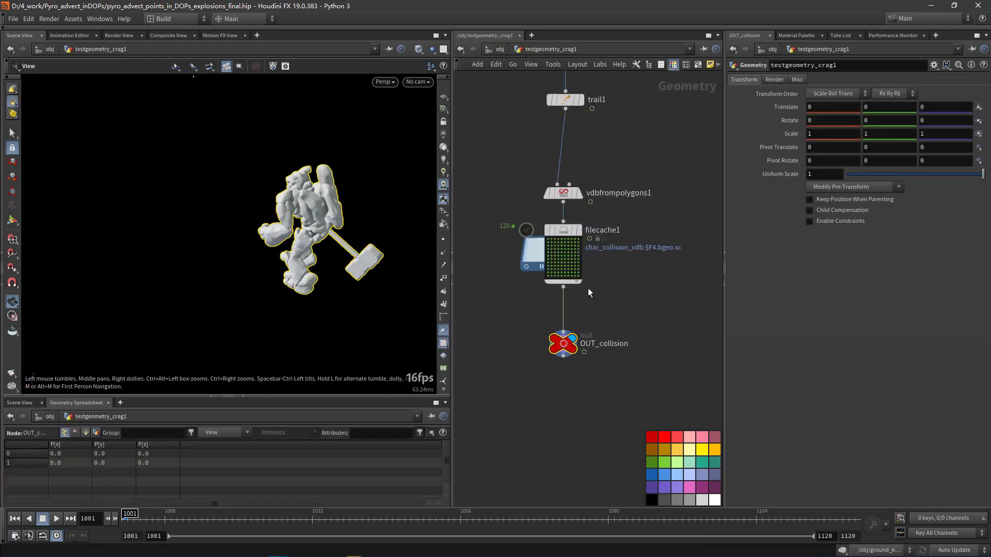
mouse_move(277, 228)
mouse_down()
mouse_move(341, 235)
mouse_move(281, 239)
mouse_up()
scroll(282, 239, up, 5)
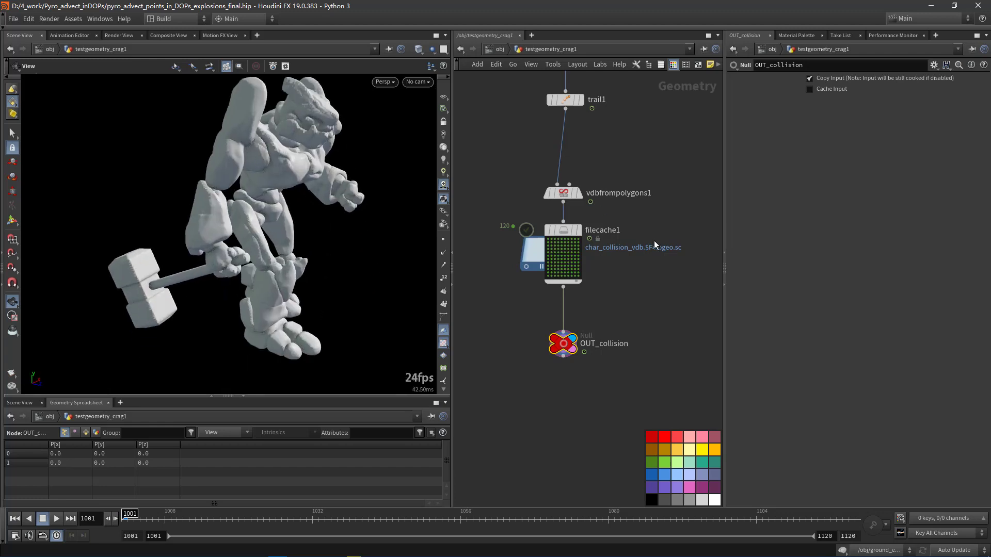
Step: Examine the collision and collisionvel VDB fields in the node info of OUT_collision
click(537, 345)
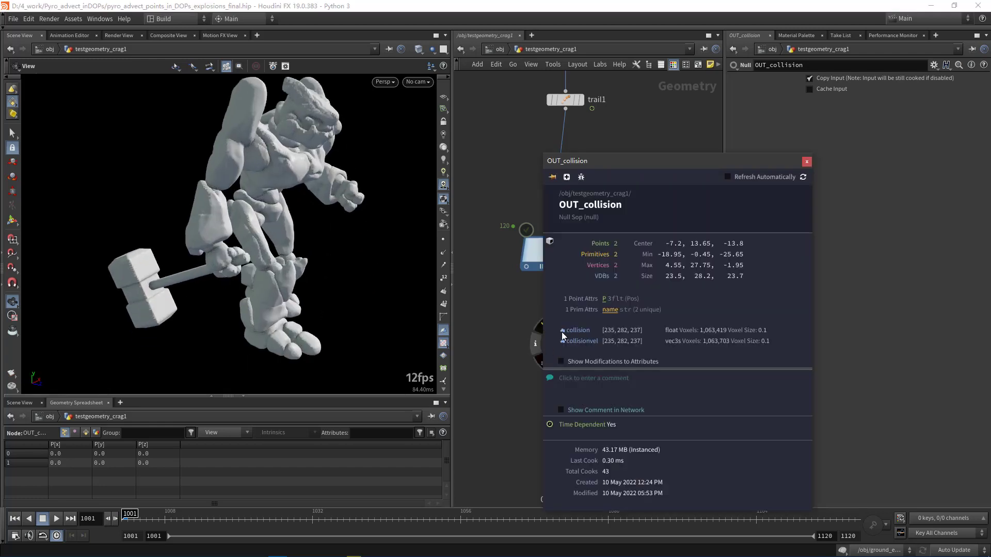
click(807, 161)
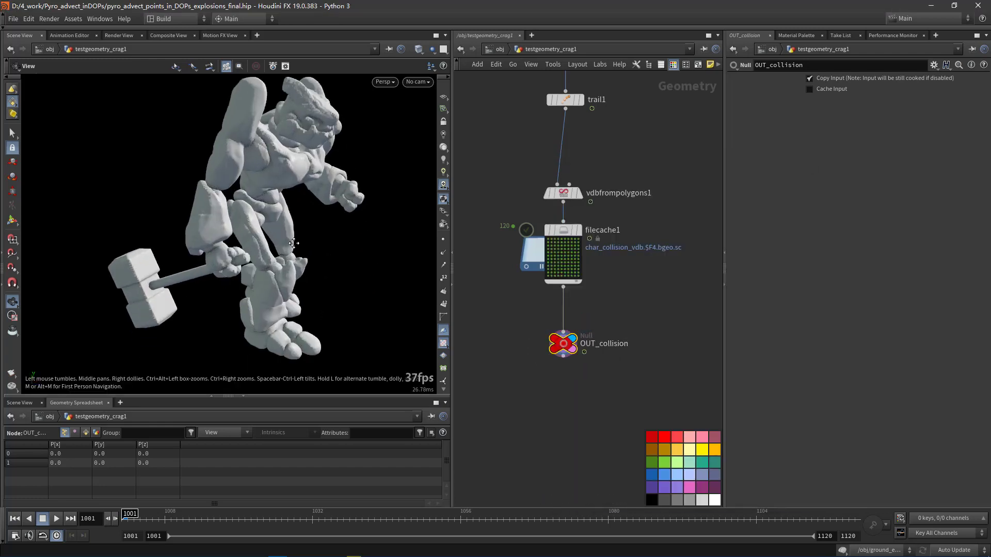
scroll(293, 243, up, 5)
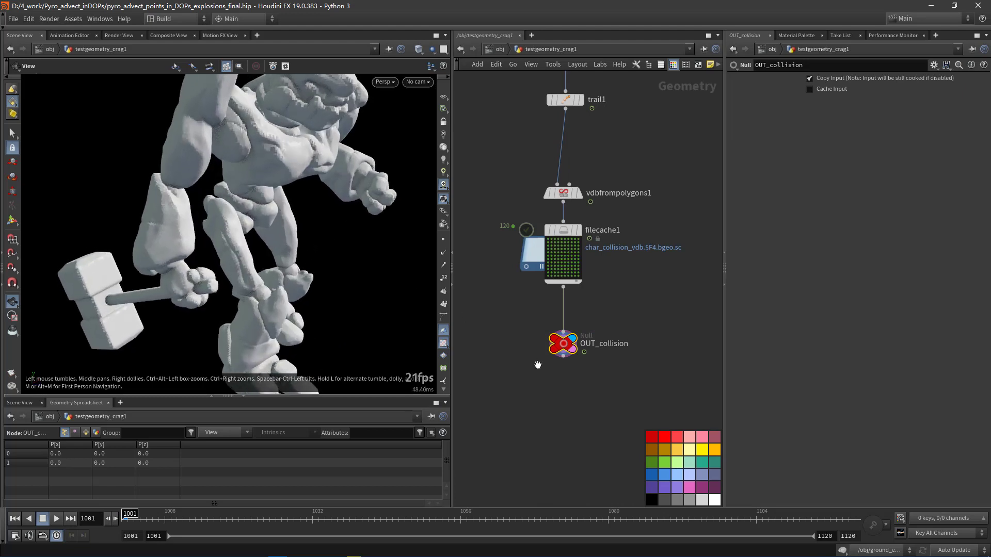
click(536, 343)
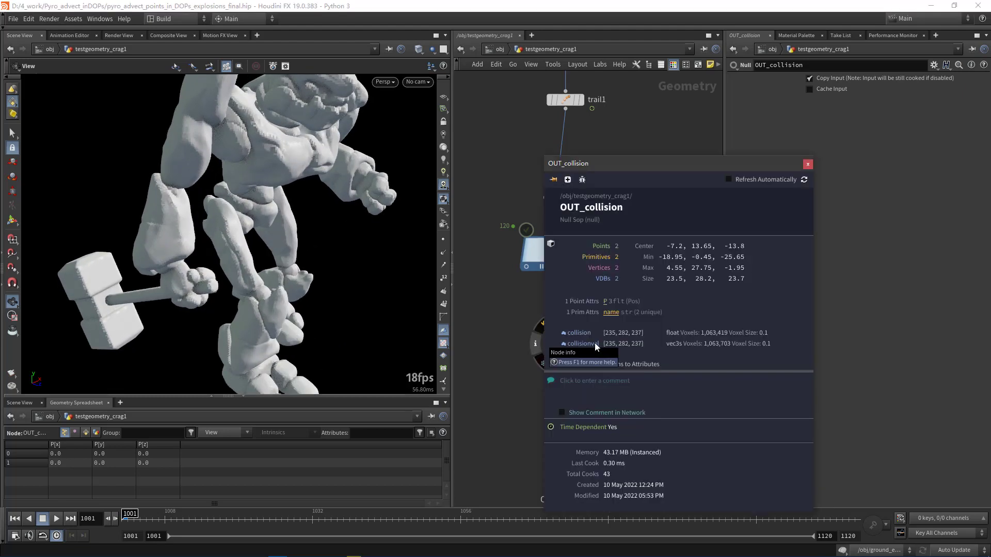
click(808, 164)
Step: Look over the collision node chain of testgeometry_crag1 and return to the ground_explosion network
key(h)
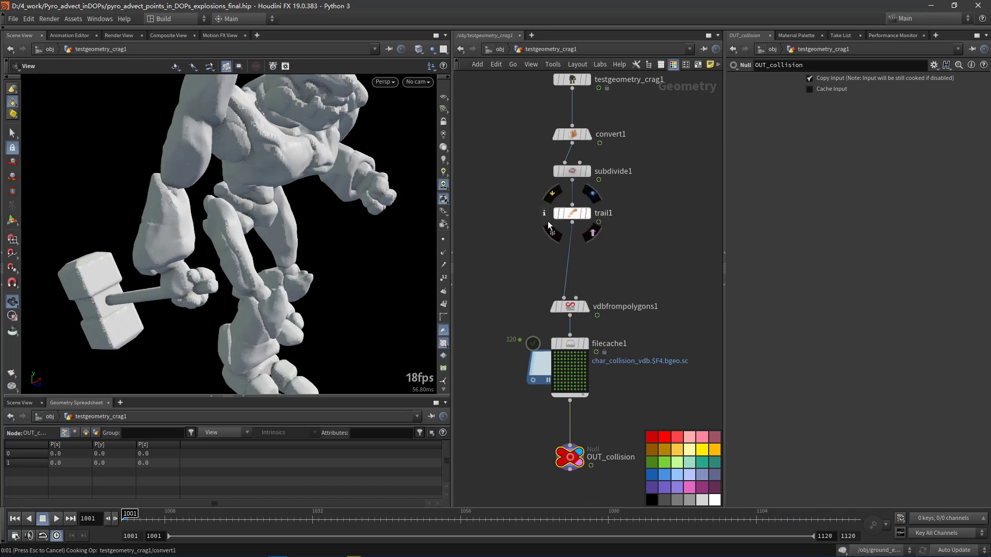
key(u)
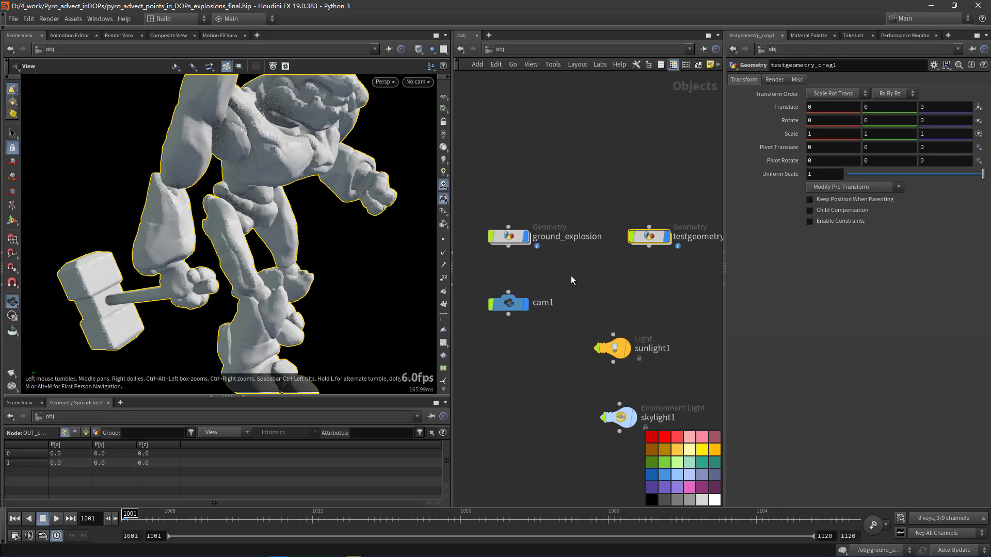
double_click(508, 237)
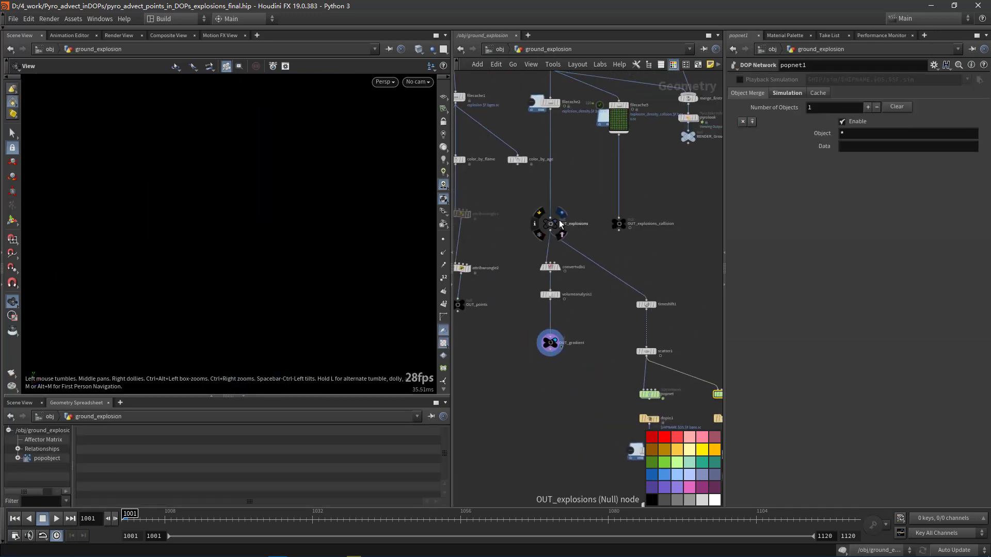
Step: Display the OUT_explosions null and examine the explosion volume at frame 1034
click(559, 223)
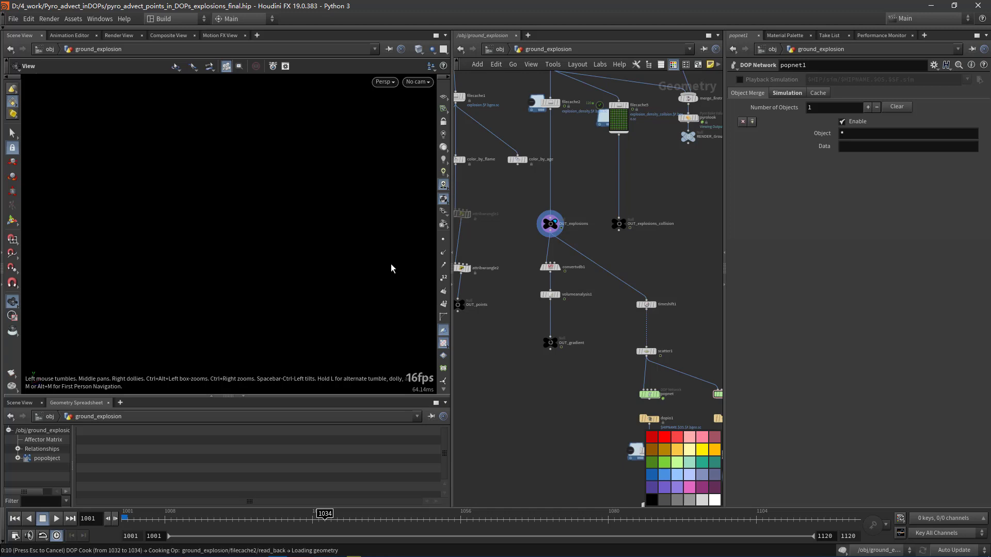
drag(263, 266, 300, 280)
scroll(301, 279, down, 10)
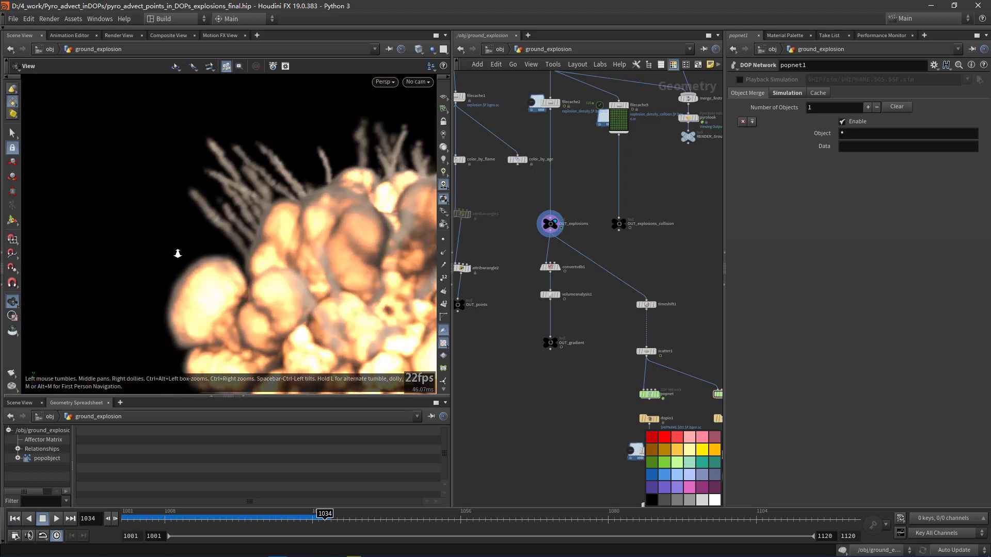
drag(304, 207, 291, 282)
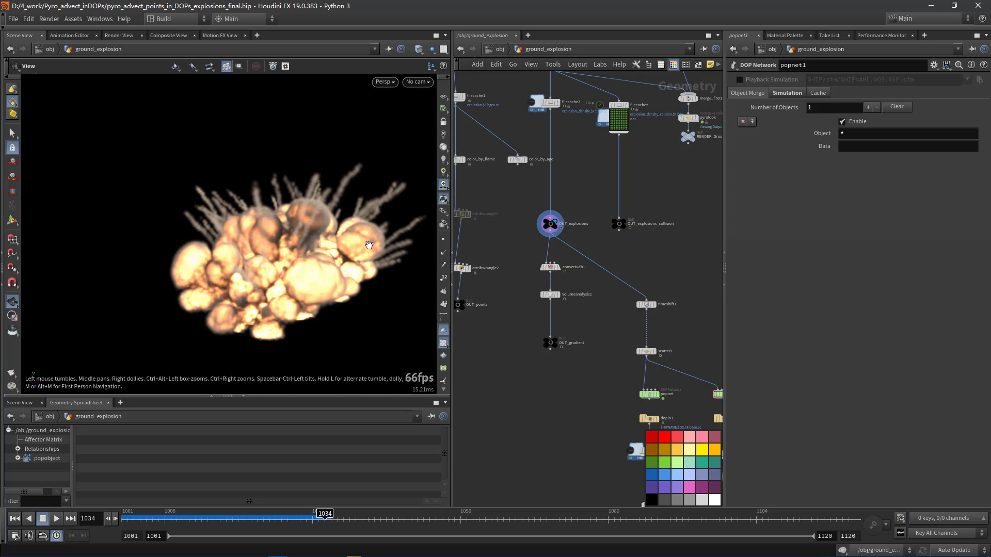
Step: Add a Scatter node beside the OUT_explosions null
middle_drag(604, 278, 649, 296)
key(Tab)
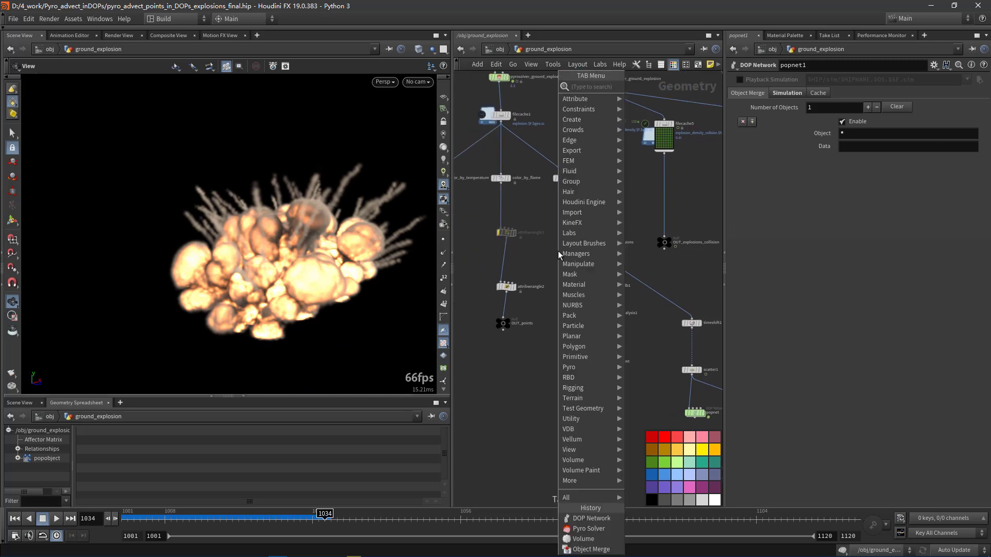
text(scat)
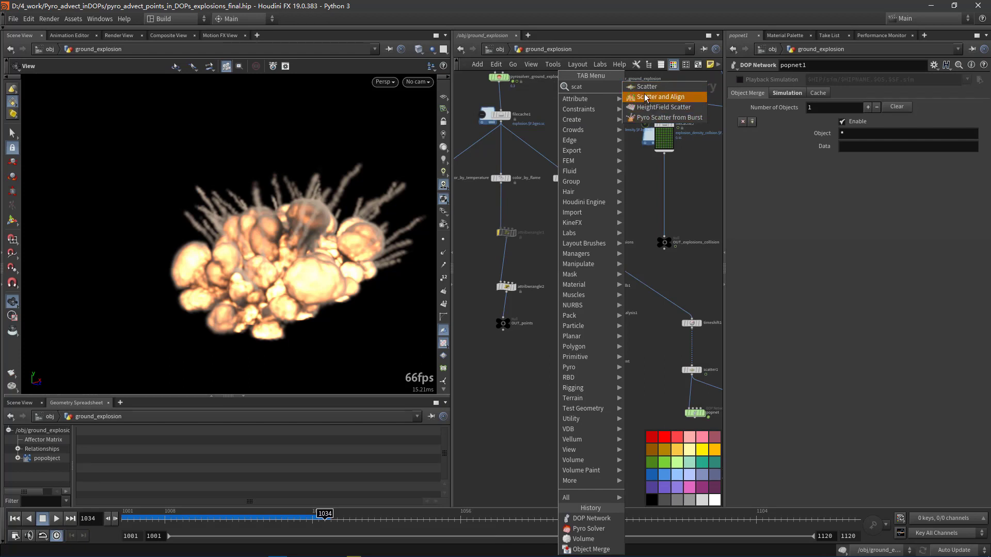
click(661, 96)
click(543, 262)
scroll(544, 262, up, 3)
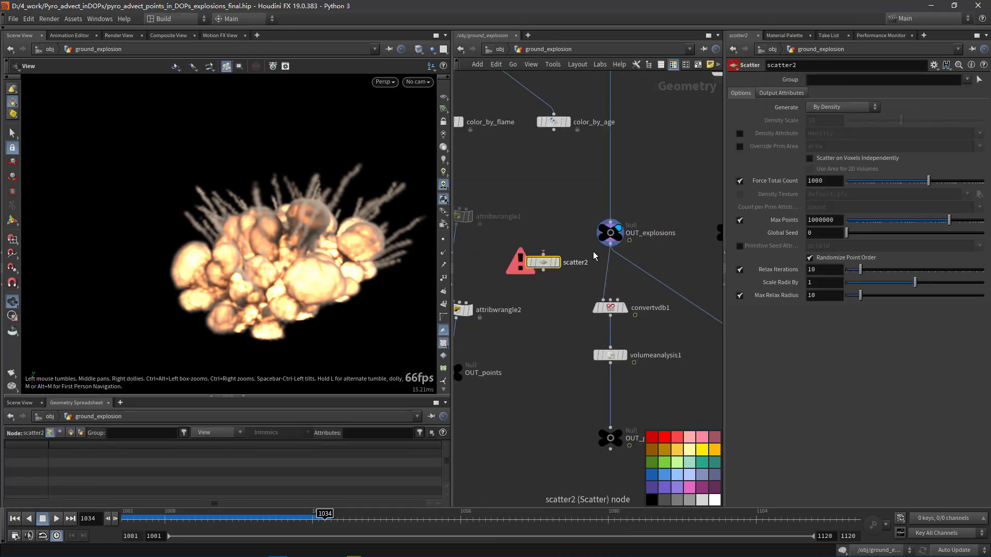
Step: Feed OUT_explosions into the new Scatter node, display its points and turn off Relax Iterations
click(610, 246)
click(548, 265)
click(556, 263)
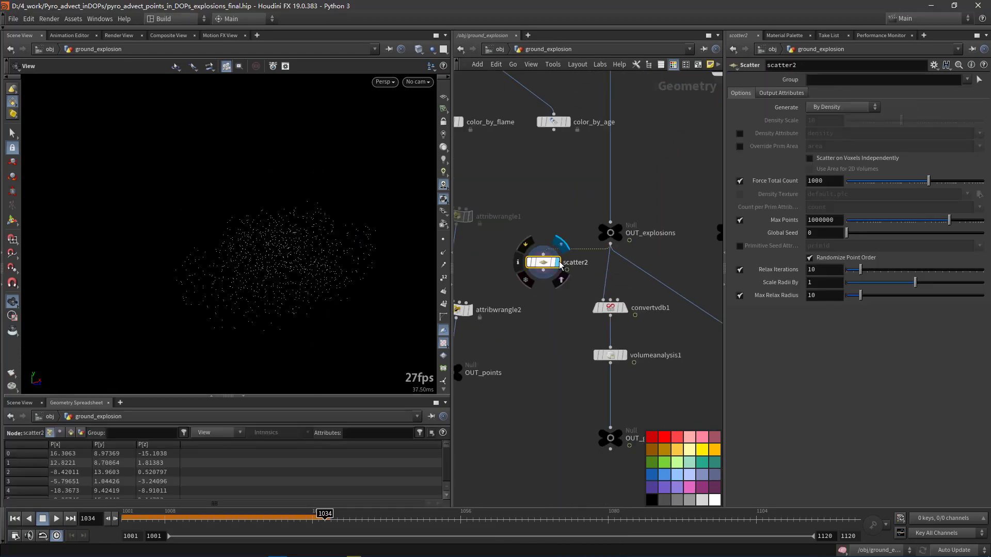
click(739, 269)
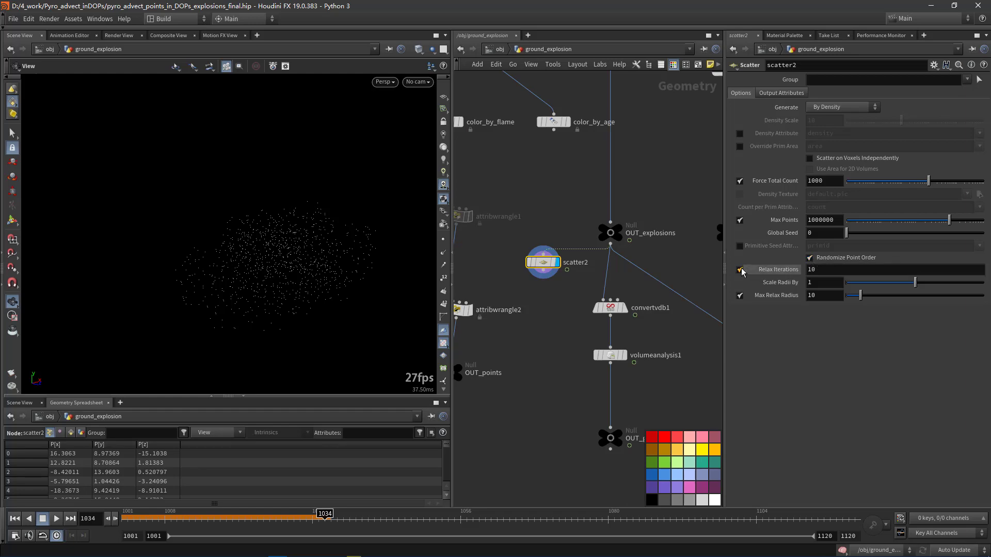
Step: Add a Volume Trail node below the new Scatter node
key(Tab)
text(volumr)
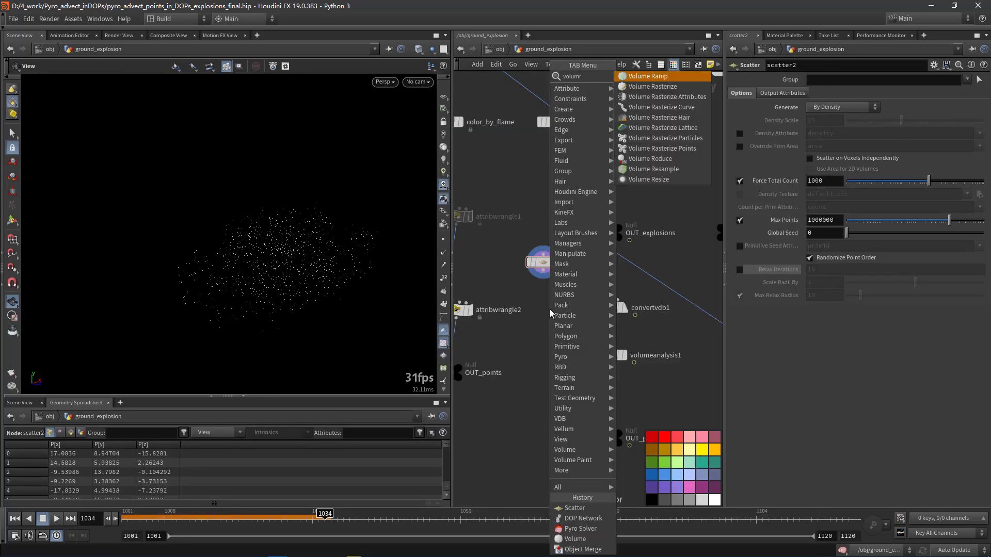
key(BackSpace)
text(et)
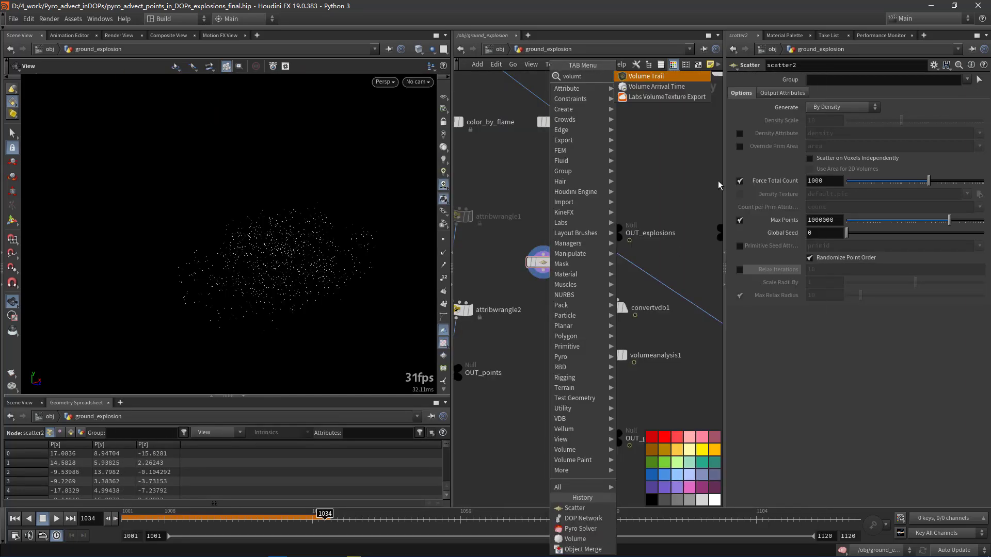
click(664, 78)
click(558, 339)
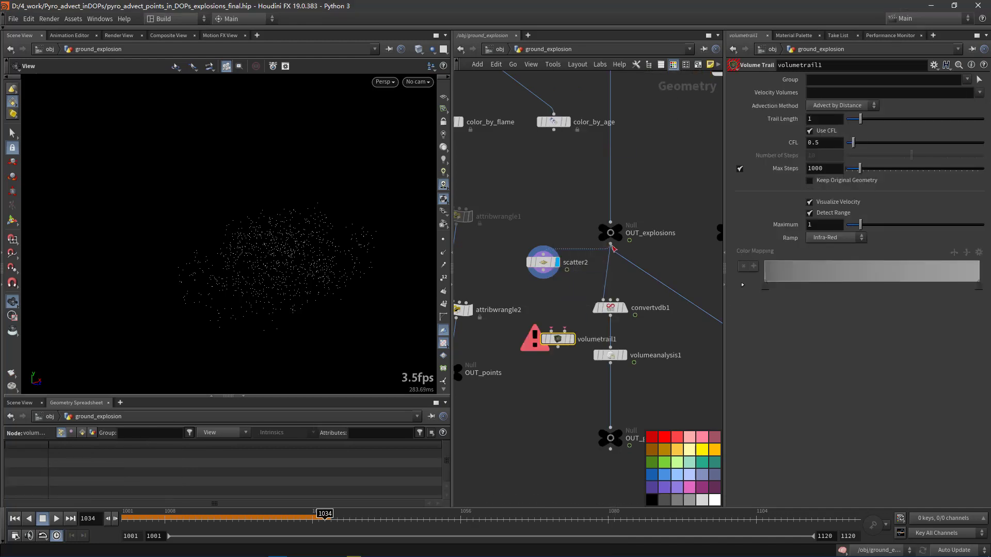
Step: Wire the scattered points into the Volume Trail's first input and OUT_explosions into its second, and display the trails
drag(610, 244, 564, 331)
click(552, 331)
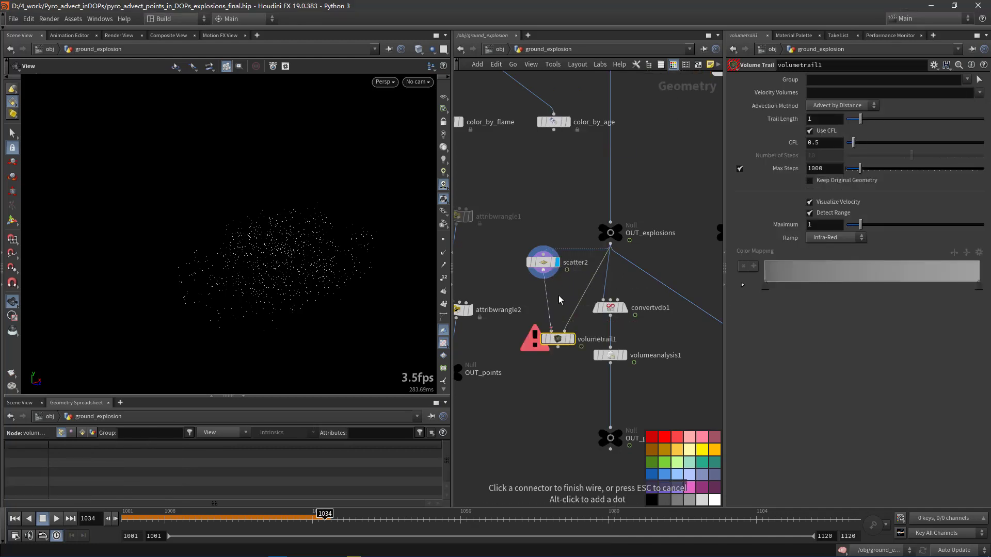
click(543, 269)
mouse_move(225, 297)
mouse_down()
mouse_move(215, 252)
mouse_move(227, 289)
mouse_up()
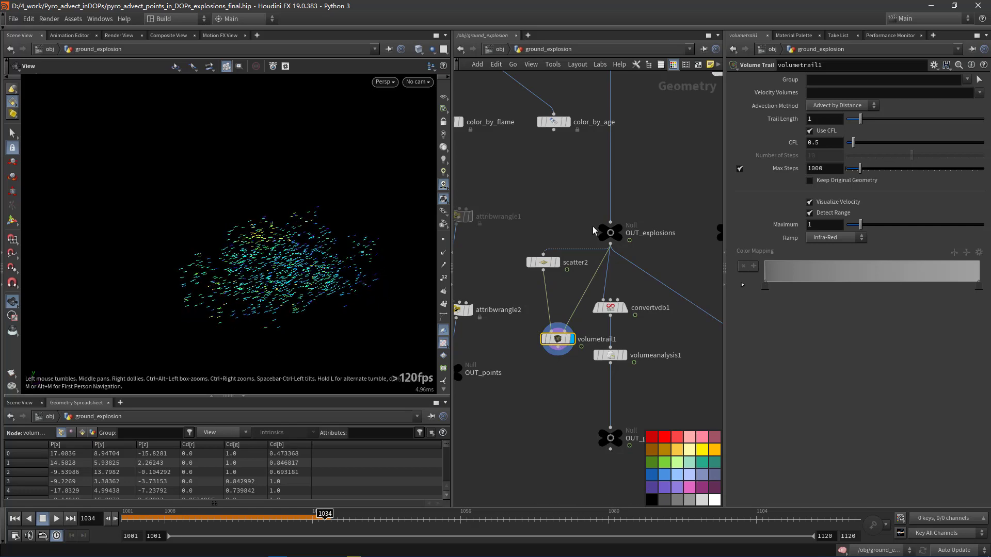
Step: Try Advect by Time as the Volume Trail's advection method and switch back to Advect by Distance
click(849, 105)
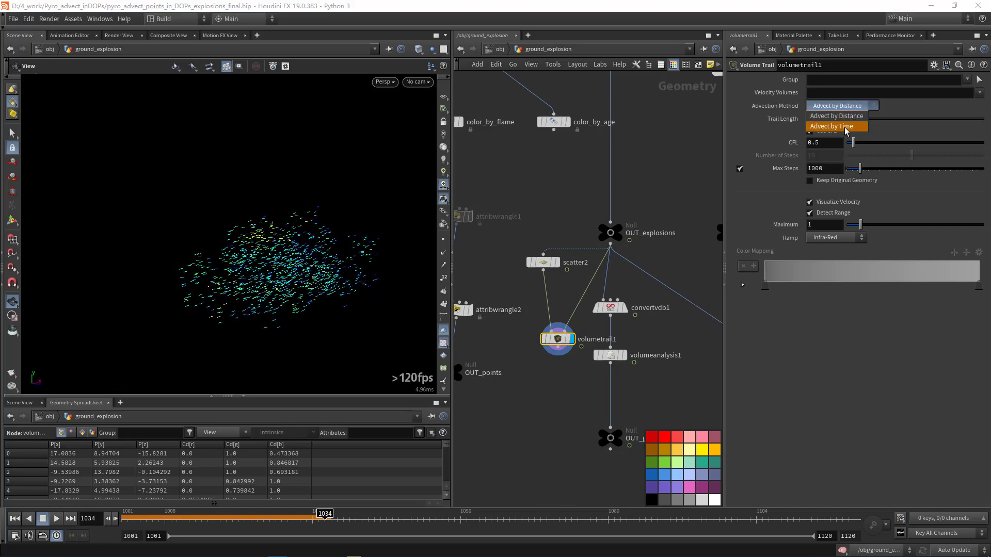
click(847, 129)
click(846, 106)
click(841, 112)
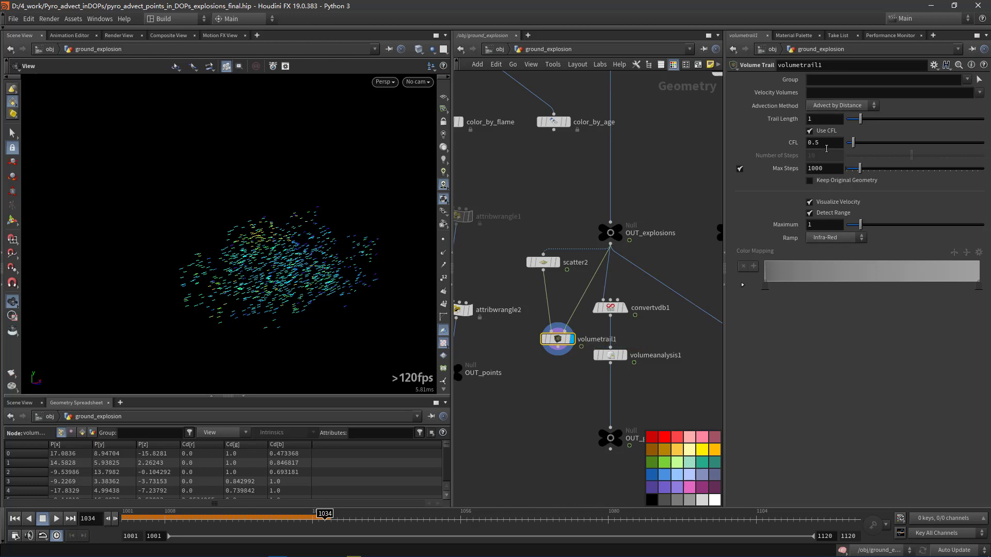
Step: Set the Volume Trail's Trail Length to 8.15 and inspect the velocity trails up close
drag(860, 126, 958, 127)
drag(294, 305, 276, 237)
scroll(416, 283, up, 3)
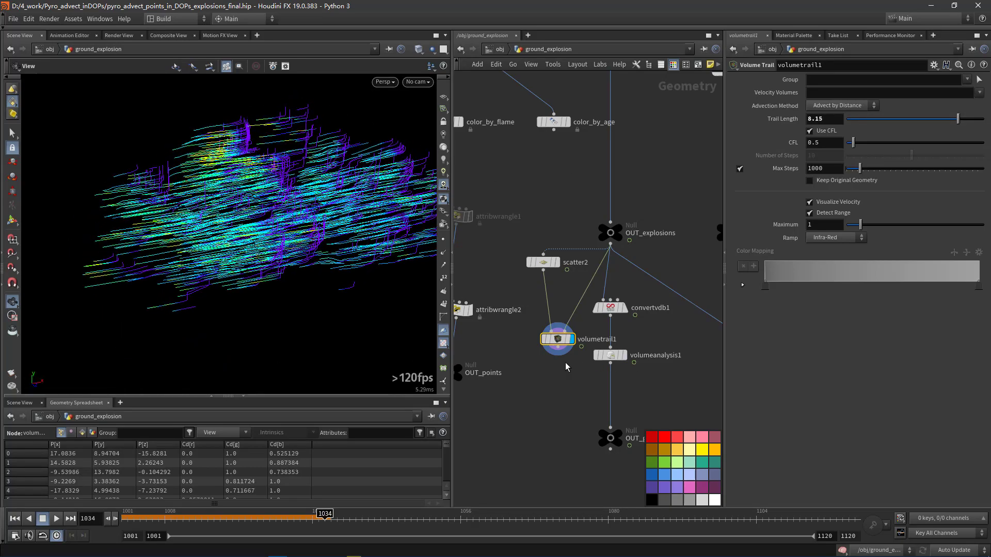
drag(572, 372, 525, 235)
Step: Display OUT_explosions again and examine the explosion's shape, moving the timeline back to frame 1012
click(617, 227)
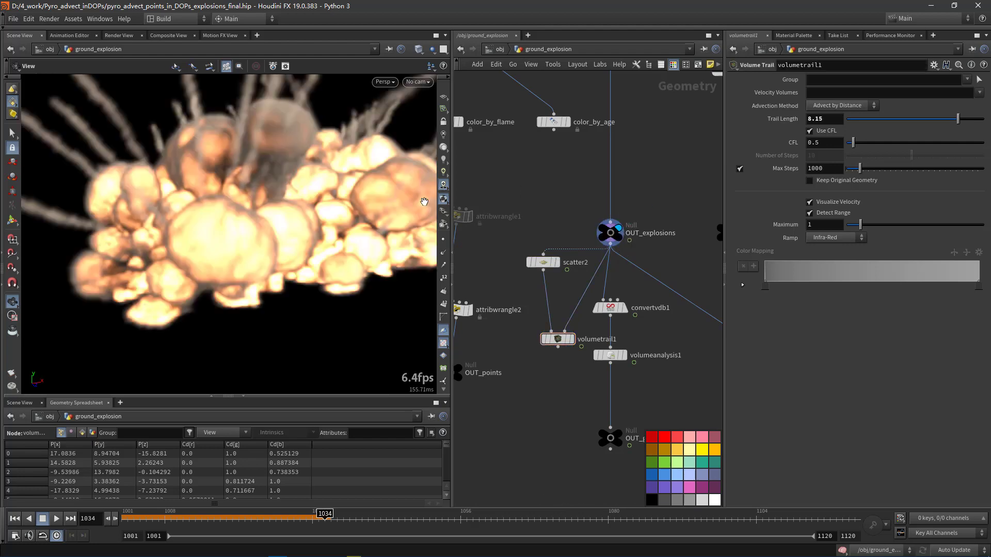
drag(249, 226, 299, 268)
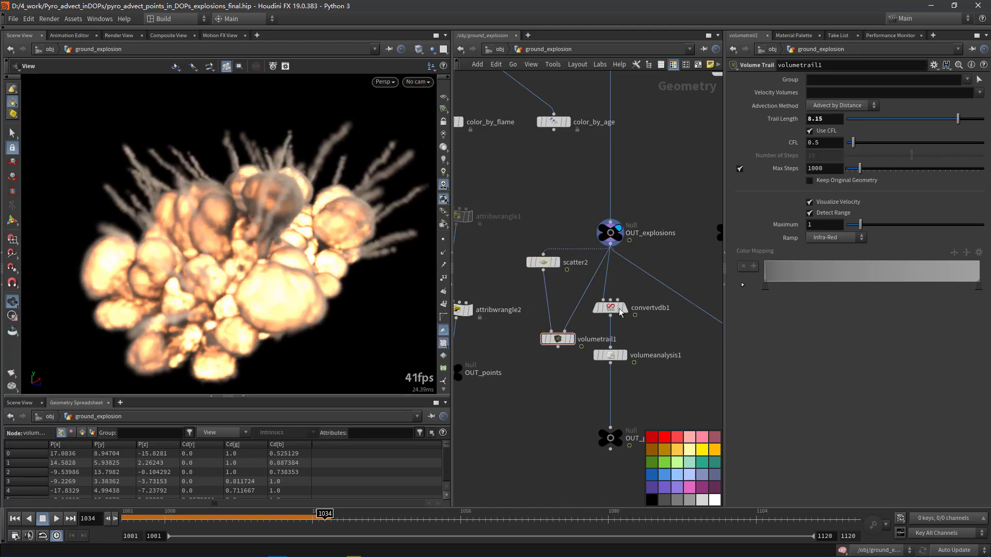
scroll(619, 316, down, 3)
middle_drag(619, 319, 553, 266)
middle_drag(525, 344, 474, 253)
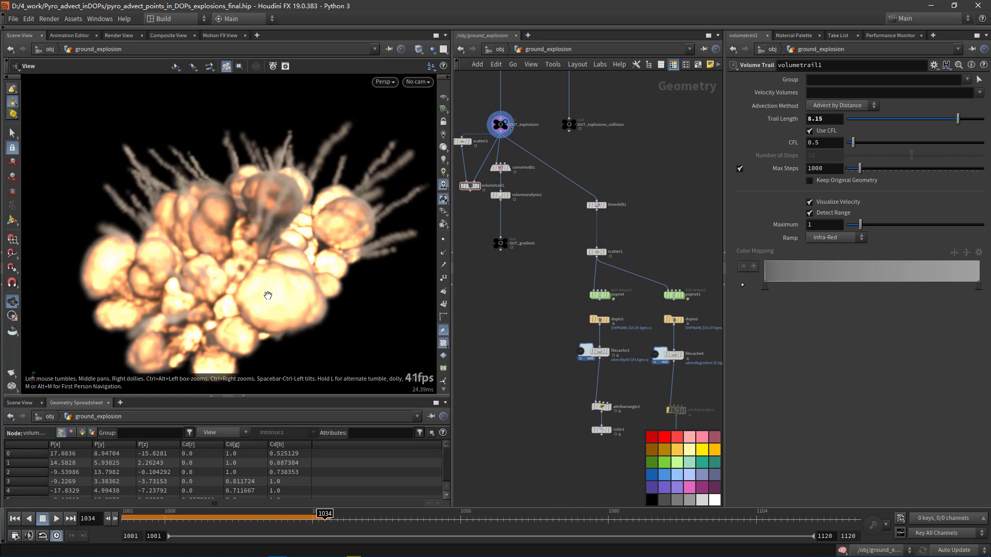
drag(262, 284, 251, 249)
drag(153, 521, 189, 519)
middle_drag(263, 386, 266, 329)
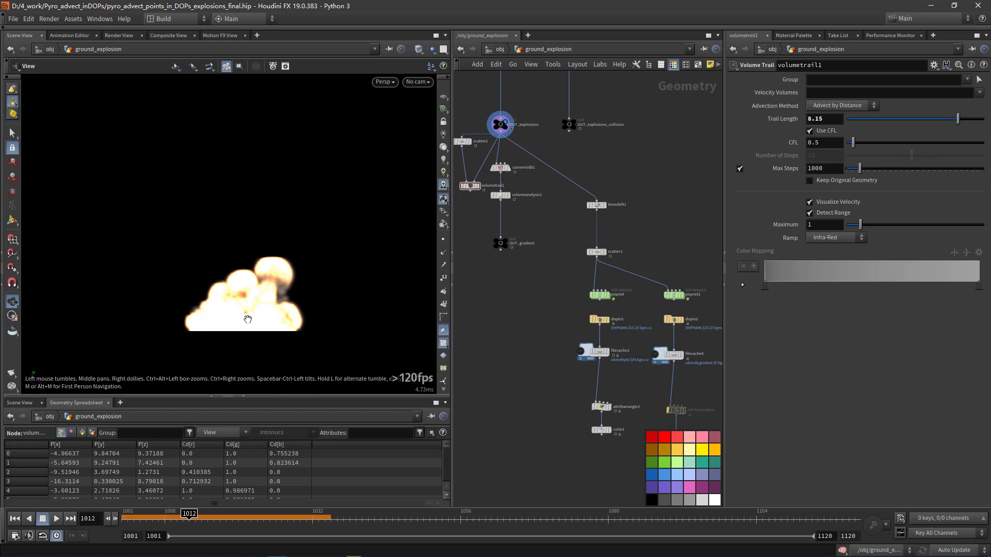
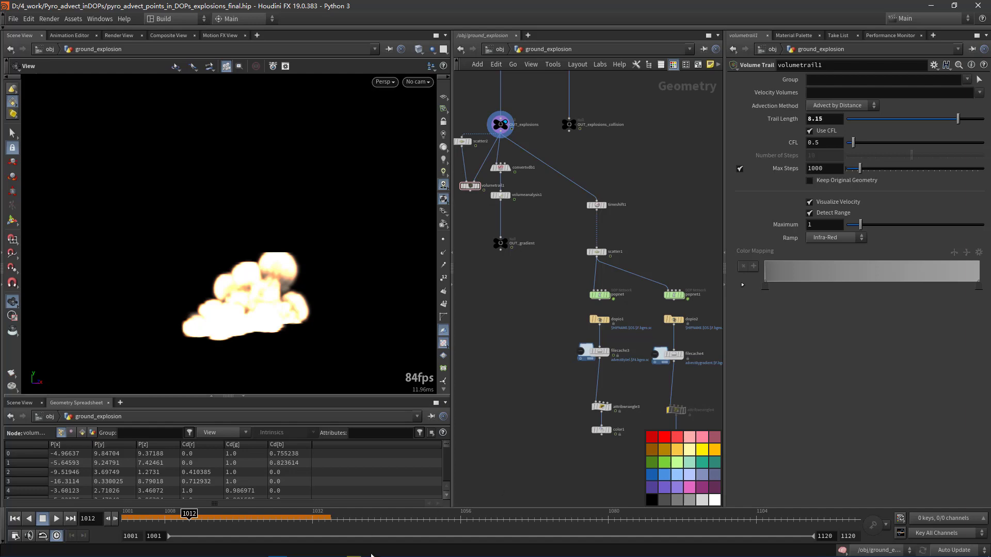
Step: Switch to the MPlay flipbook, scrub through the red particle simulation up to frame 1066, and return to Houdini
mouse_move(408, 552)
click(408, 509)
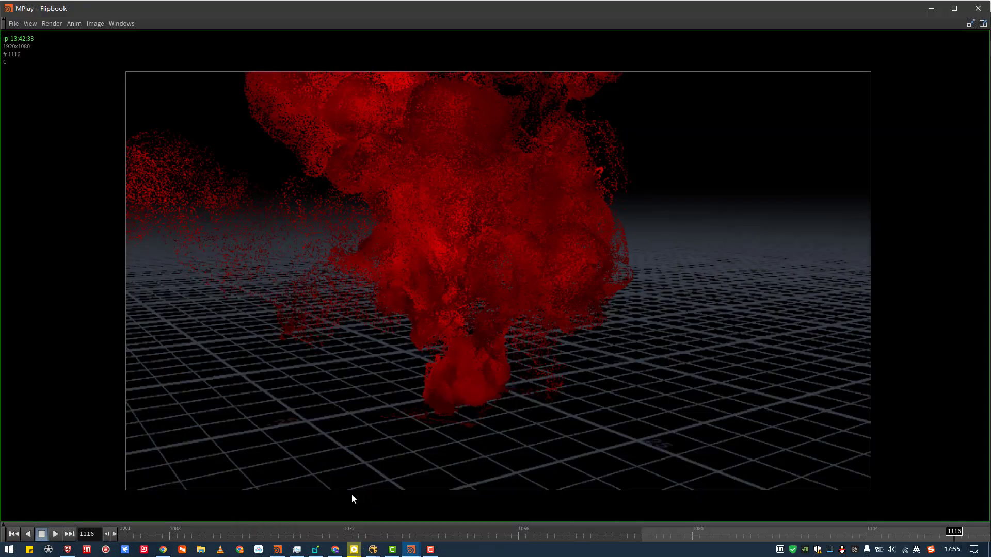
click(172, 539)
drag(173, 539, 521, 541)
drag(587, 520, 764, 248)
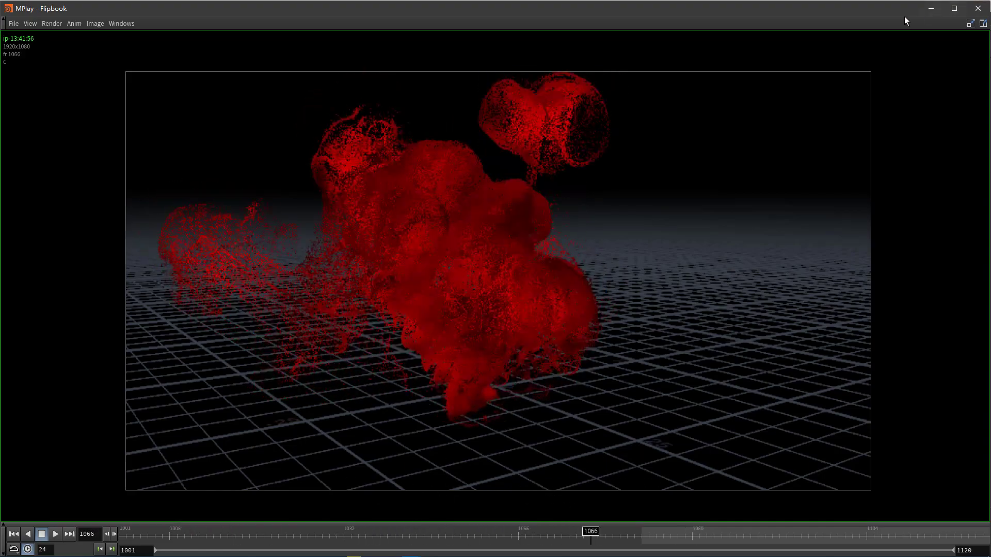
click(932, 9)
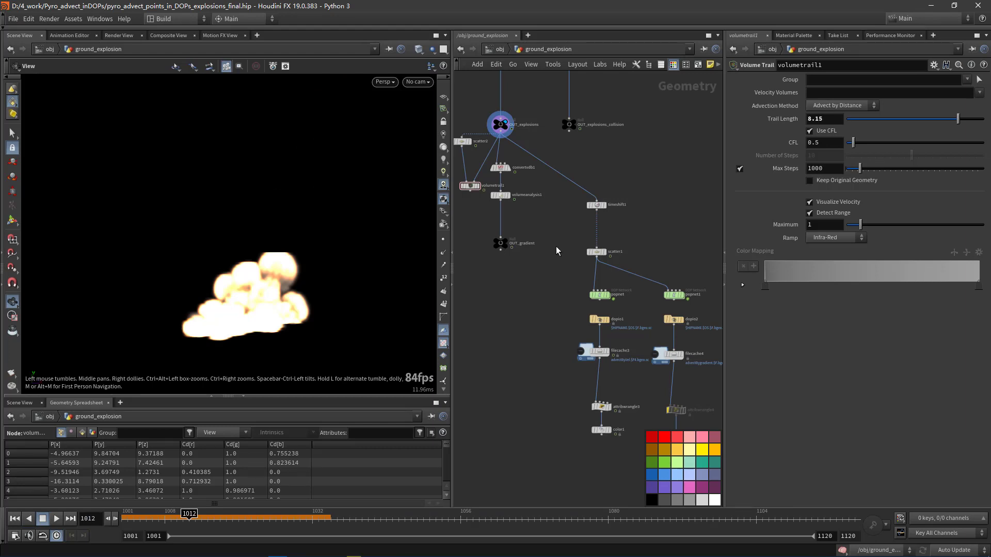
Step: Compare the OUT_gradient and OUT_explosions outputs at frame 1012, looking closely at the edge of an explosion cloud
scroll(533, 267, up, 2)
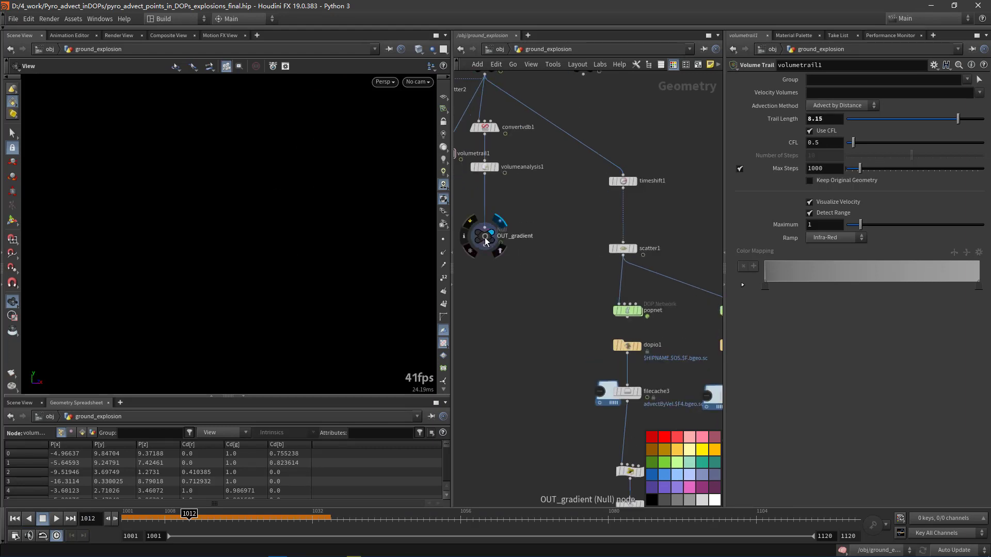
click(492, 231)
middle_drag(520, 230, 586, 312)
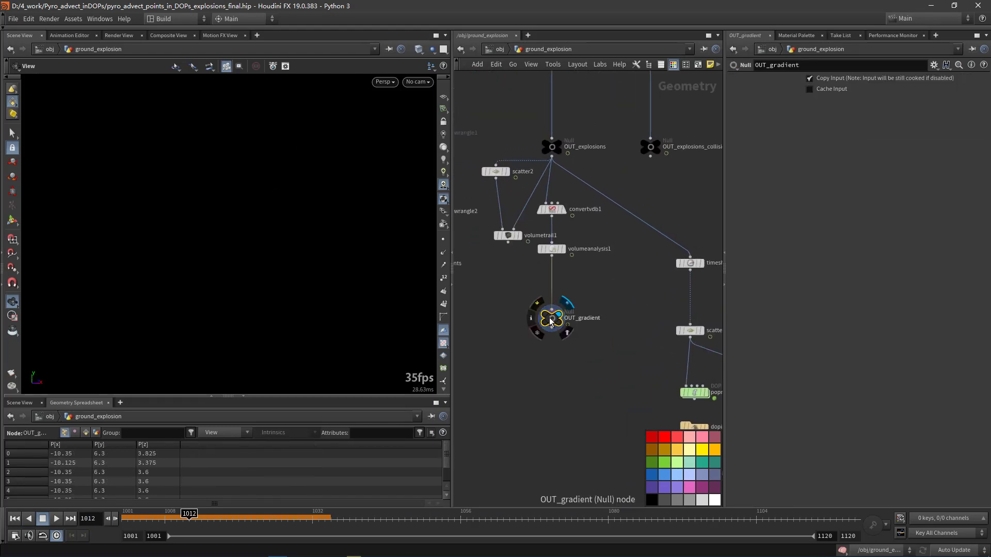
click(560, 150)
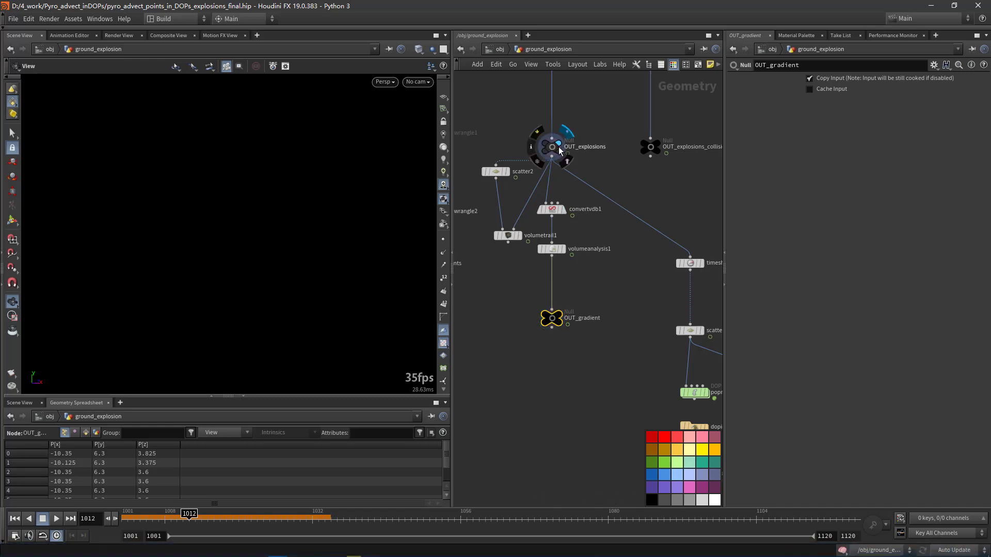
right_drag(354, 201, 323, 140)
middle_drag(323, 139, 235, 230)
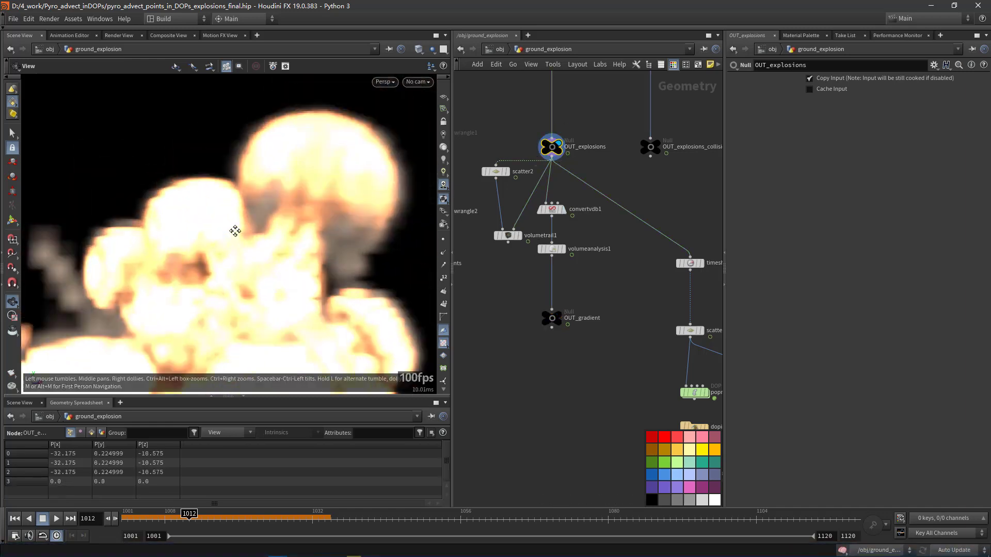
right_drag(315, 206, 367, 154)
middle_drag(366, 155, 243, 230)
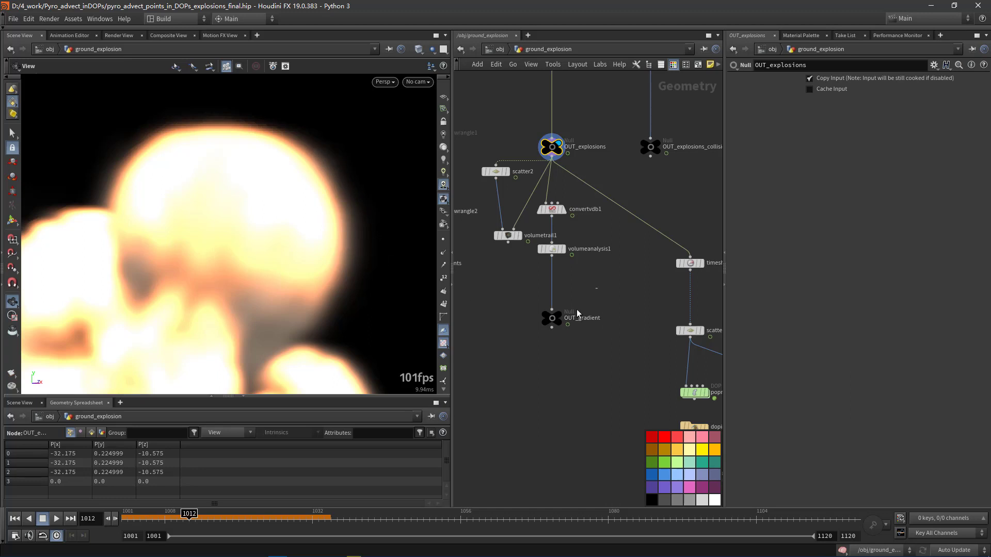
click(558, 317)
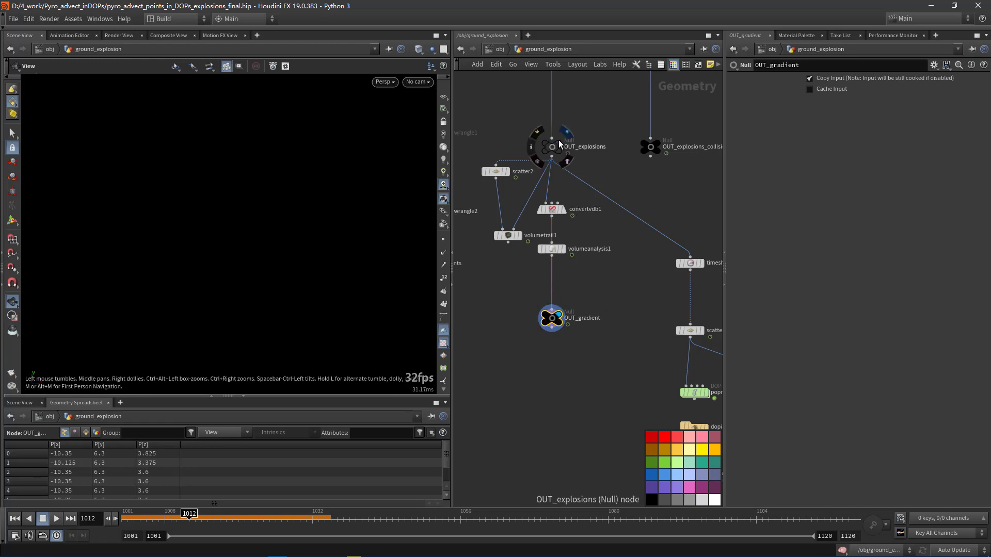
click(559, 145)
drag(262, 225, 326, 145)
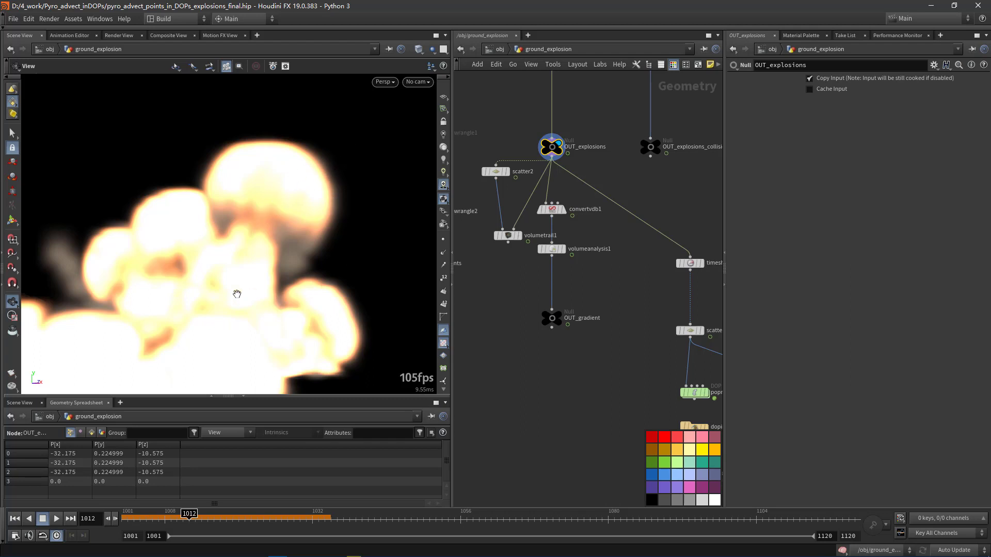
Step: Move the timeline to frame 1024 and examine the displayed explosion volume from several angles
drag(258, 305, 252, 345)
drag(131, 520, 263, 520)
right_drag(311, 216, 289, 197)
drag(274, 243, 289, 289)
middle_drag(325, 228, 240, 302)
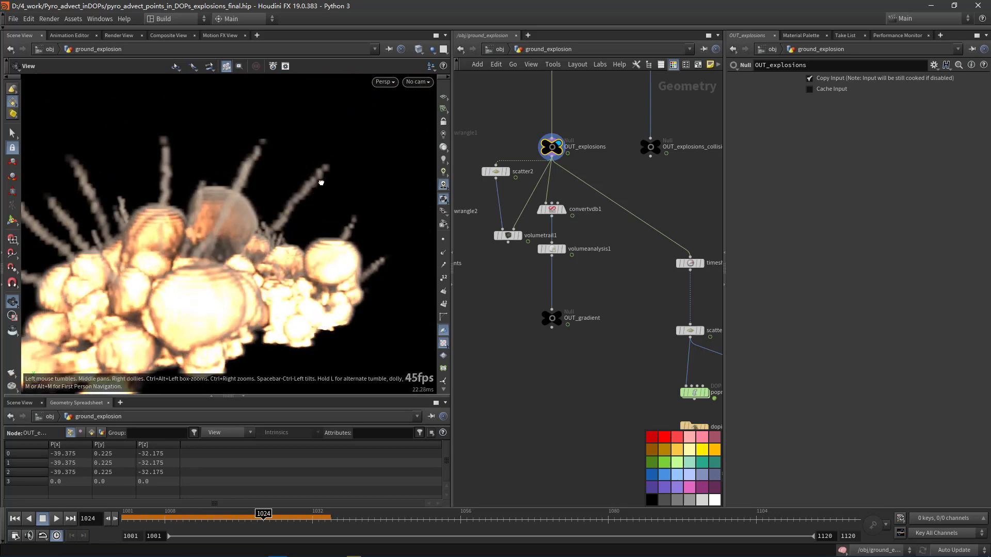
drag(321, 183, 239, 304)
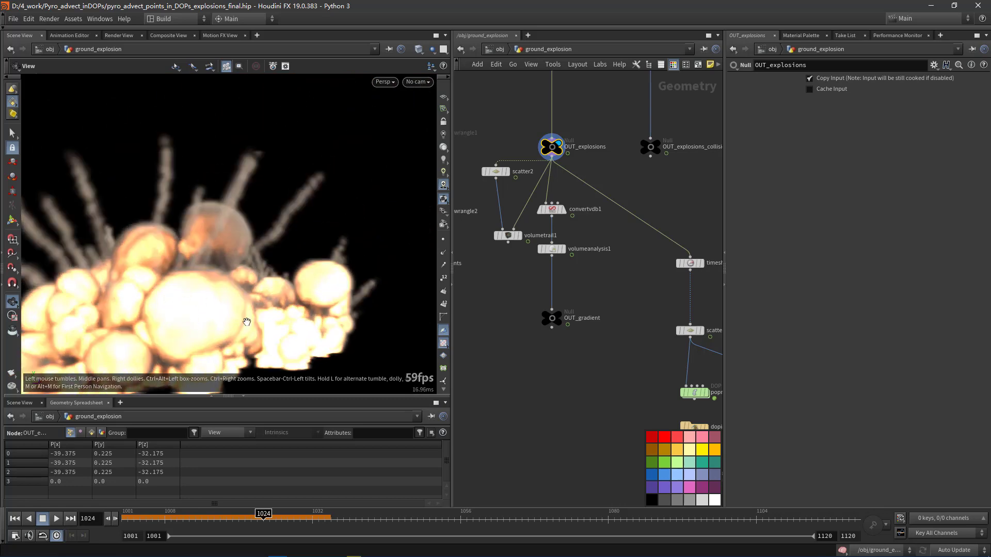
middle_drag(288, 290, 343, 217)
drag(305, 217, 304, 271)
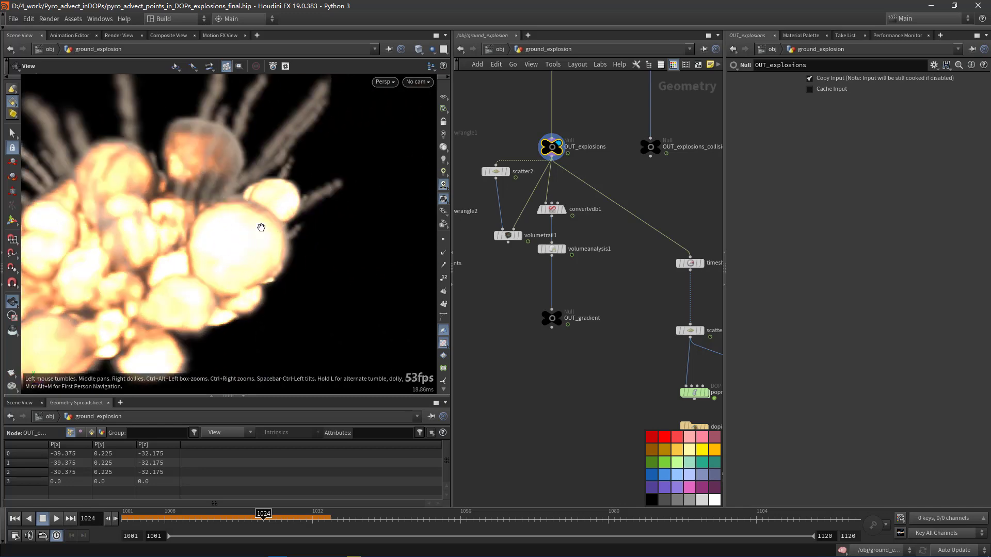
mouse_move(259, 270)
mouse_down()
mouse_move(260, 279)
mouse_move(243, 268)
mouse_up()
middle_drag(605, 284, 510, 278)
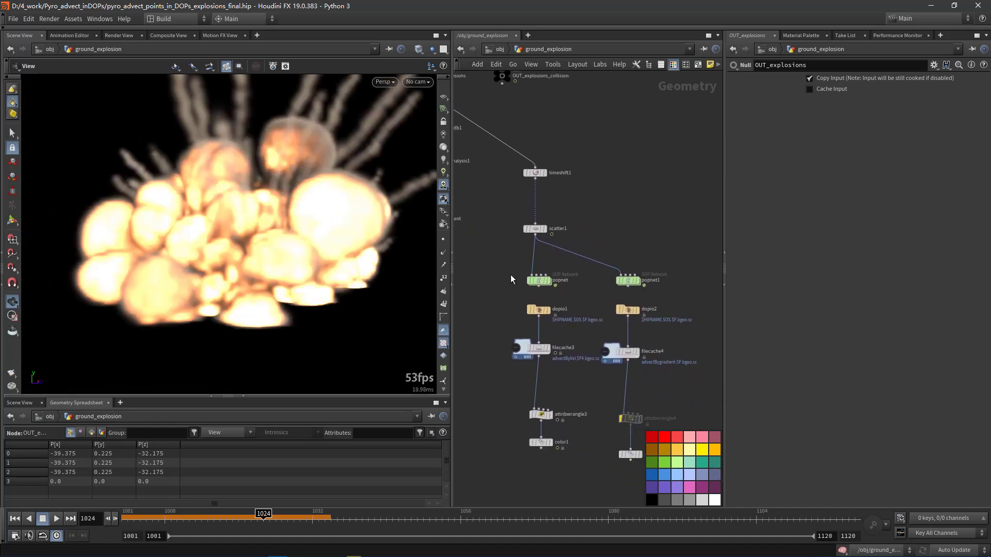
Step: Return to frame 1001 and examine the popadvectbyvolumes_vel and popadvectbyvolumes_gradient settings inside popnet1, returning to the ground_explosion network
click(14, 519)
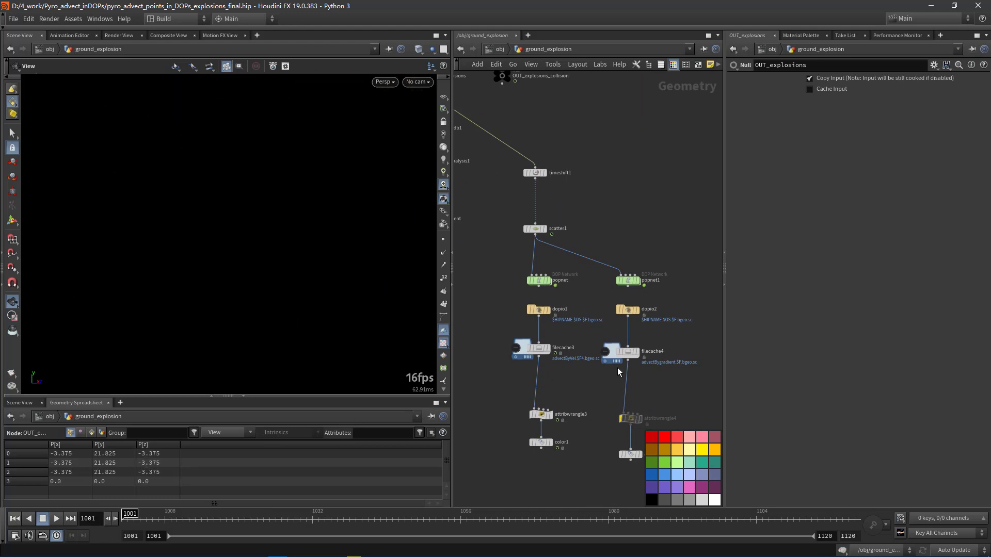
middle_drag(659, 374, 627, 285)
scroll(617, 283, up, 3)
middle_drag(634, 161, 609, 190)
double_click(640, 181)
click(575, 200)
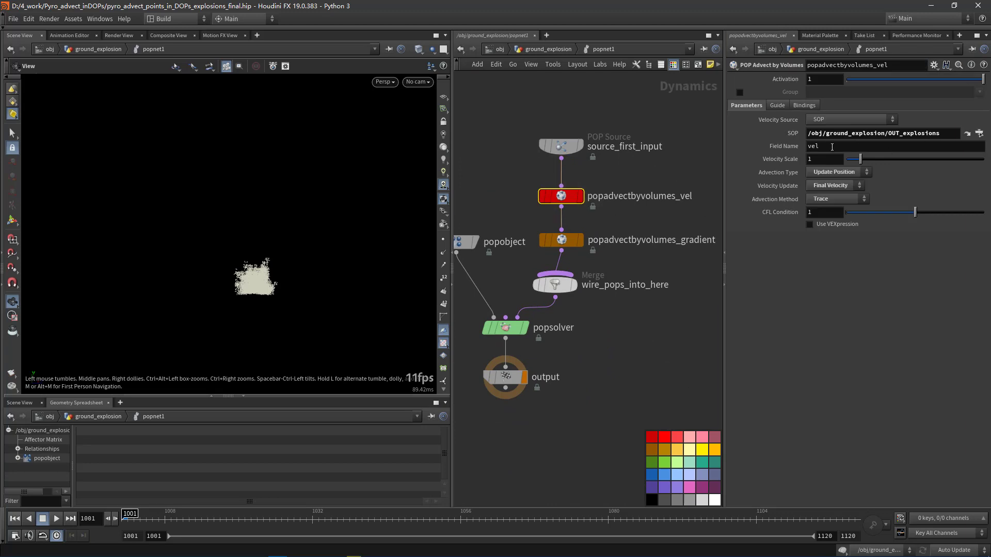
click(561, 240)
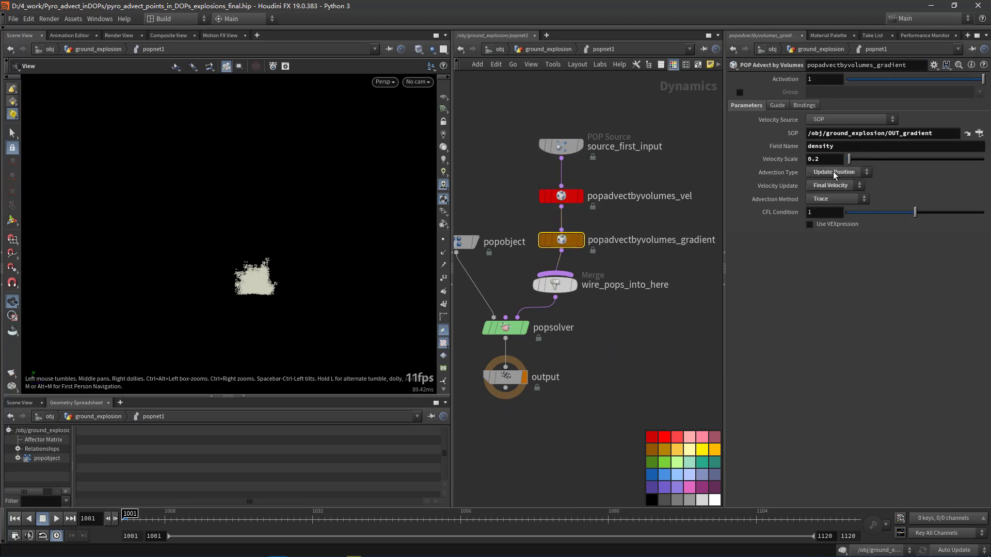
middle_drag(563, 265, 578, 230)
click(541, 49)
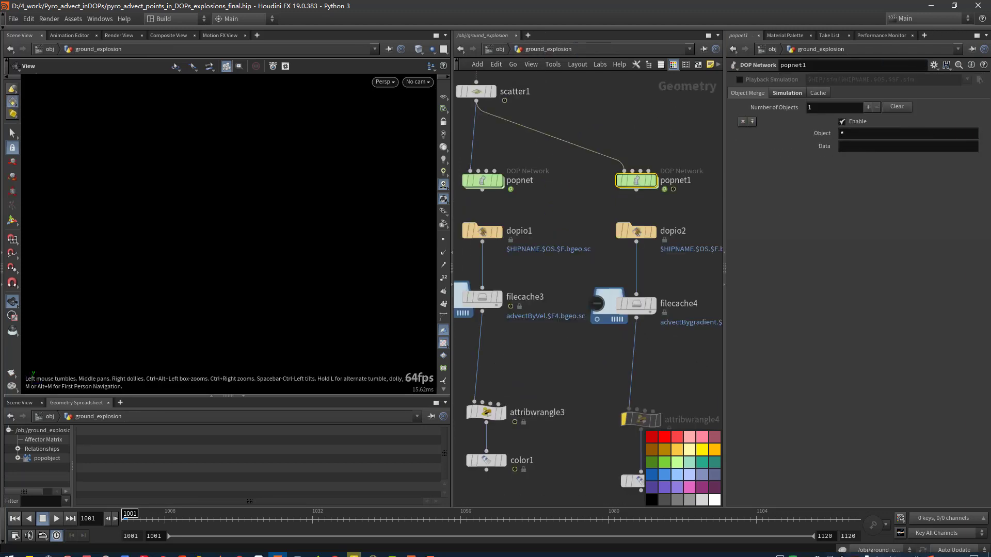
Step: Switch to the MPlay flipbook, play the blue-and-yellow particle simulation twice, and return to Houdini
mouse_move(411, 550)
click(308, 494)
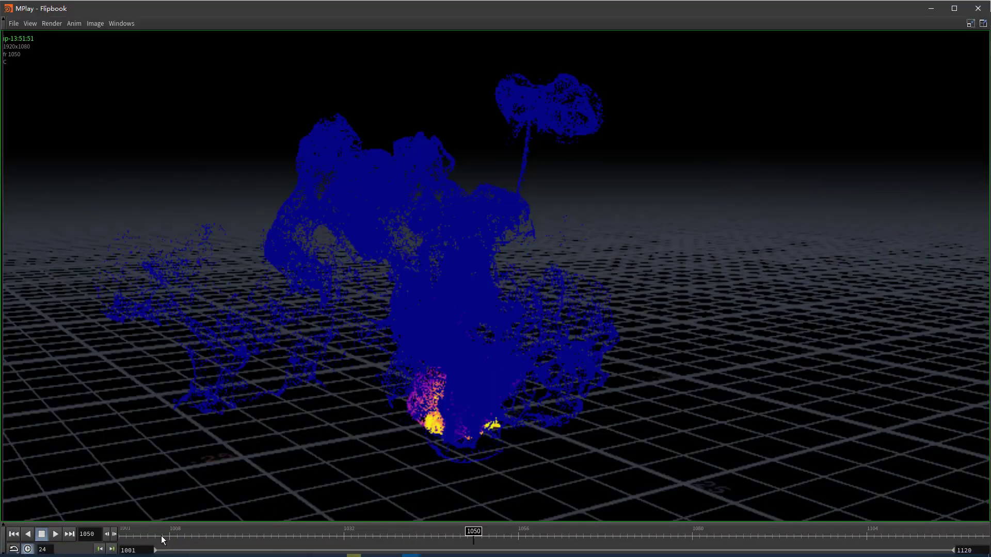
click(55, 534)
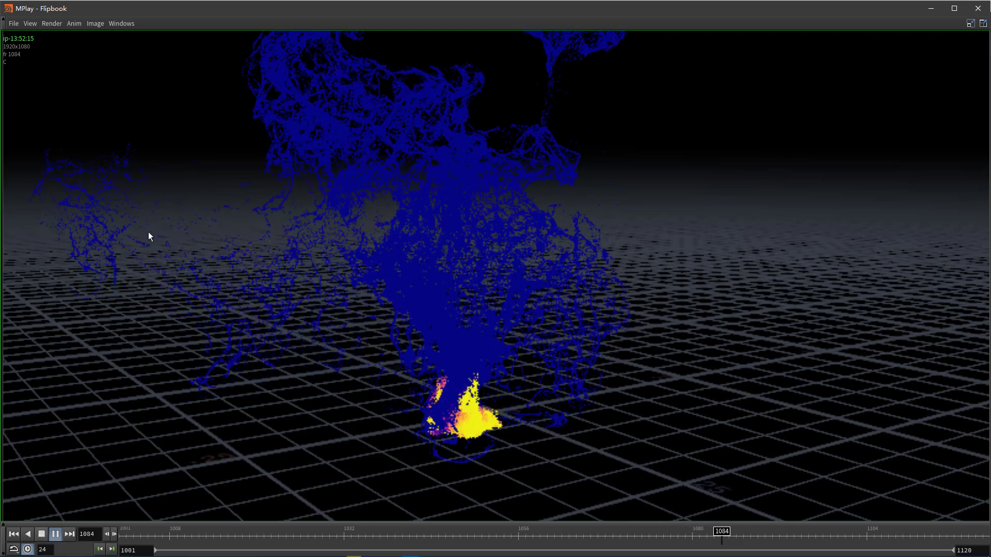
key(Up)
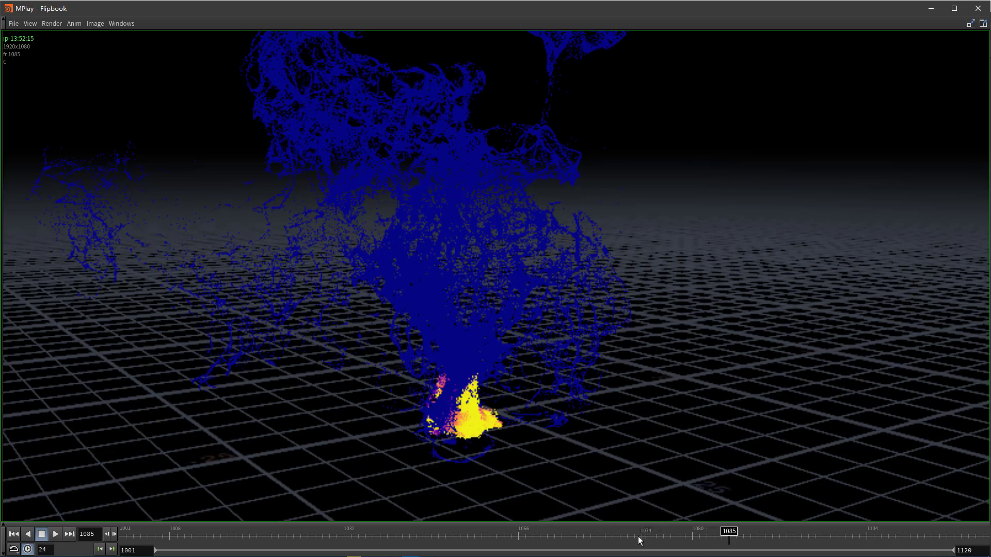
drag(621, 535, 127, 531)
click(55, 535)
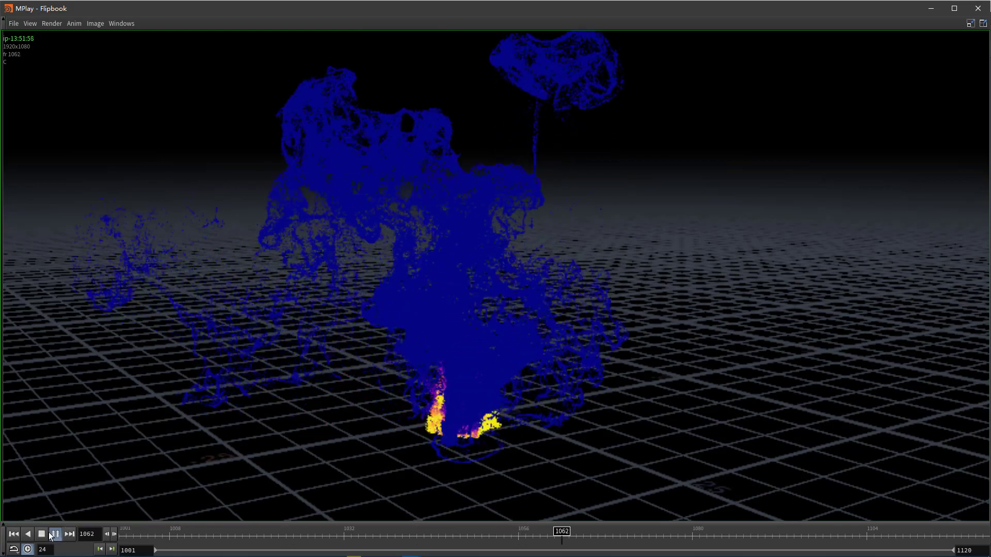
click(54, 535)
click(931, 8)
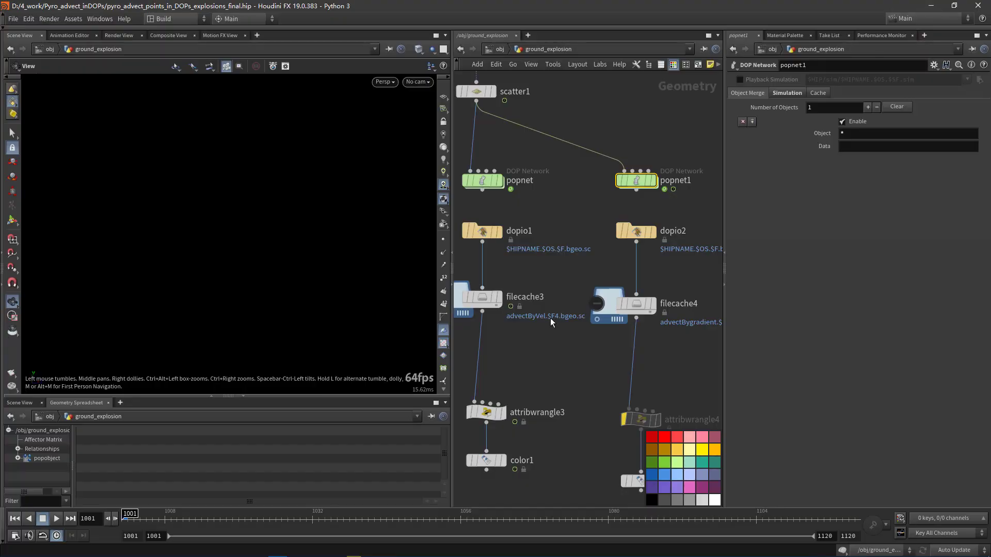
Step: Examine the POP advection nodes inside popnet and return to the ground_explosion network
scroll(589, 362, down, 5)
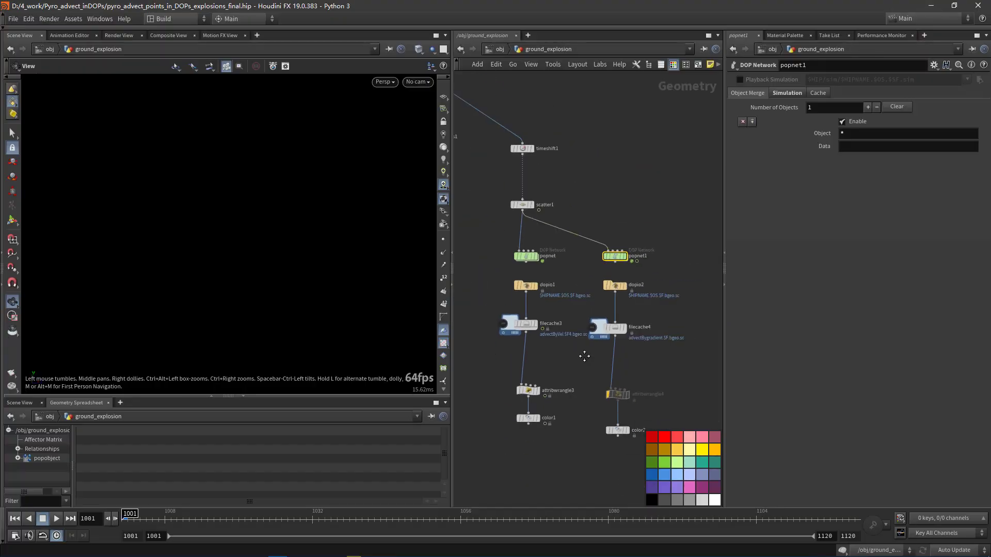
double_click(524, 240)
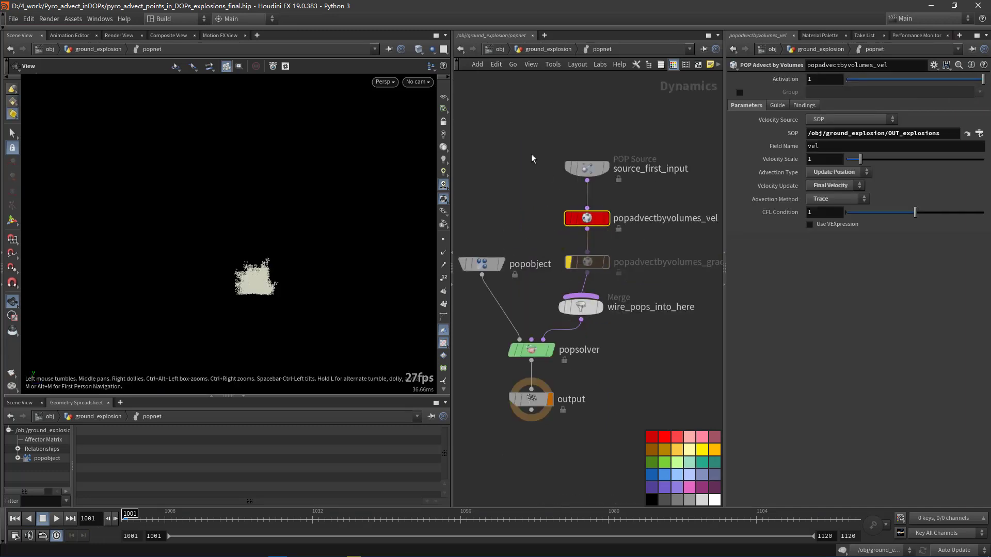
click(548, 49)
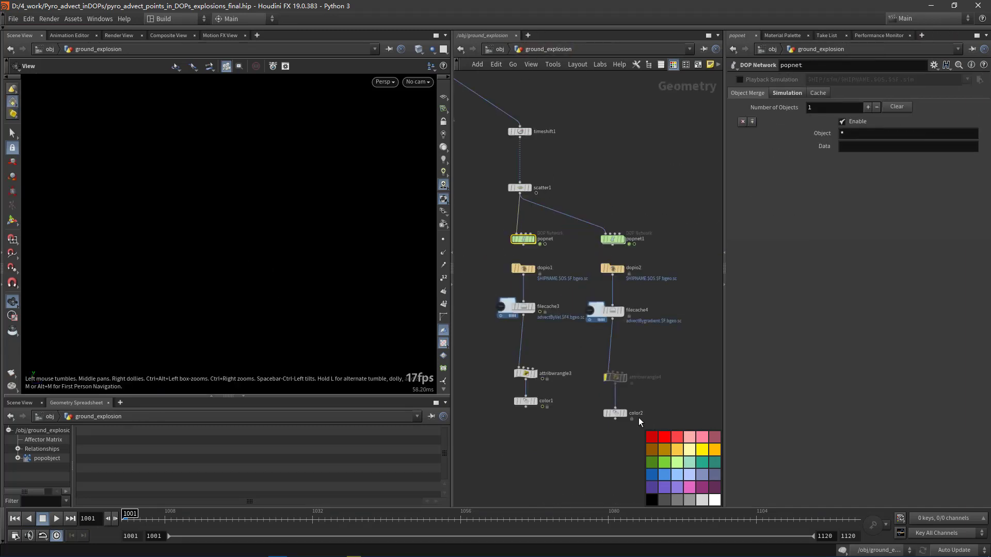
Step: Display color2 and examine the age-colored particles at frame 1057 from another angle
click(623, 413)
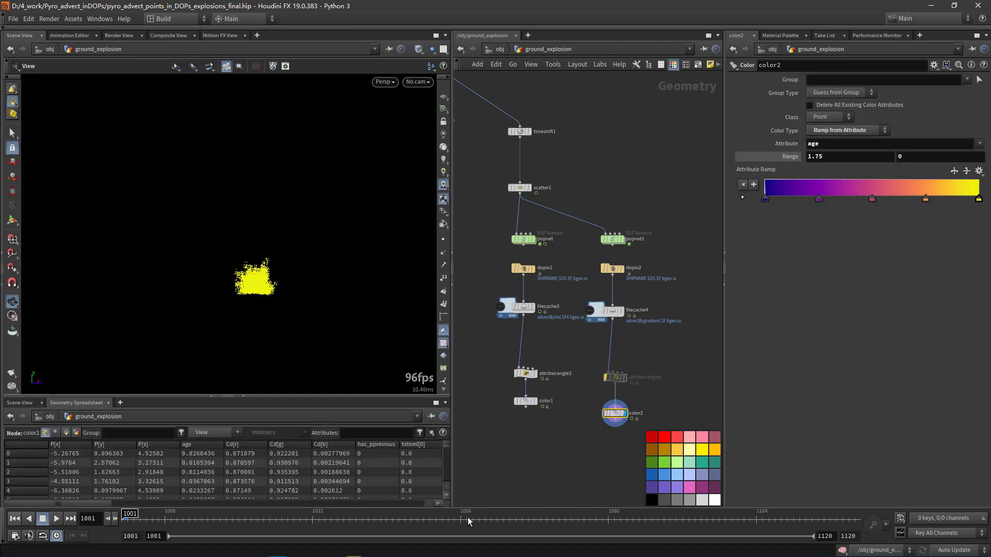
click(466, 516)
drag(324, 274, 279, 225)
middle_drag(629, 141, 661, 179)
scroll(661, 179, down, 2)
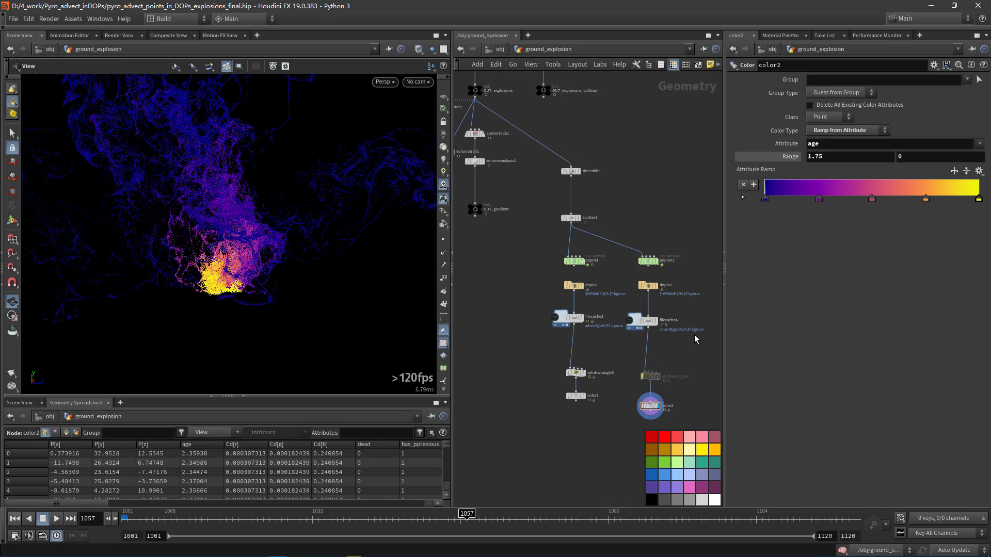
Step: Display OUT_points and examine the flame-colored explosion points at frame 1057 from several angles and distances
scroll(522, 244, down, 3)
middle_drag(461, 213, 552, 304)
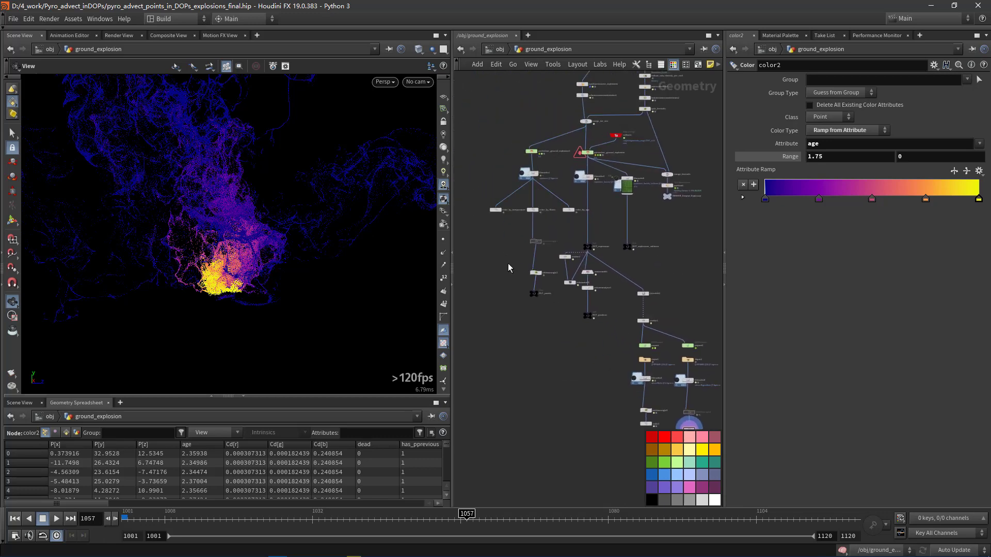
scroll(508, 268, up, 3)
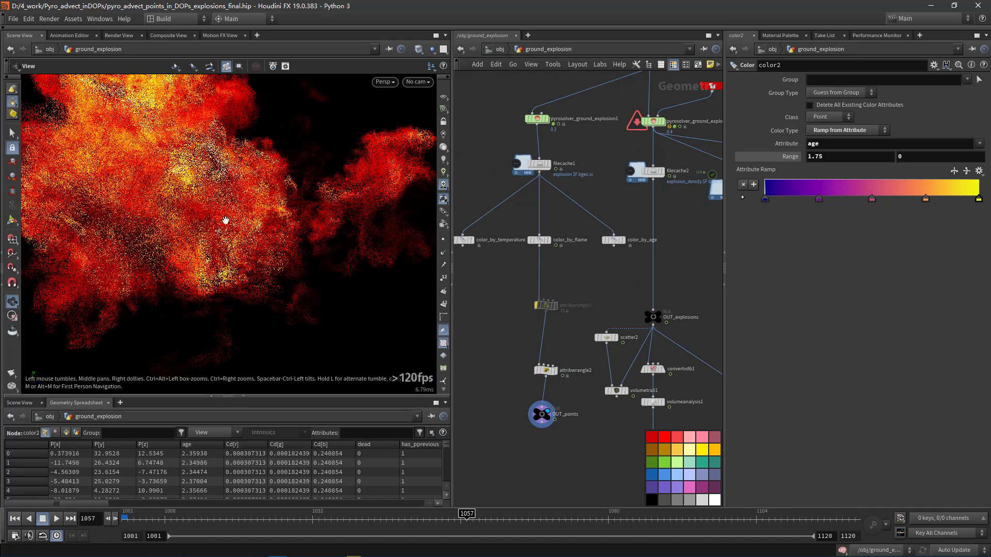
right_drag(164, 200, 240, 204)
drag(240, 204, 230, 276)
right_drag(230, 276, 230, 208)
drag(230, 208, 269, 328)
Step: Scrub the timeline to frame 1040 and examine the OUT_points explosion up close and from a distance
click(180, 524)
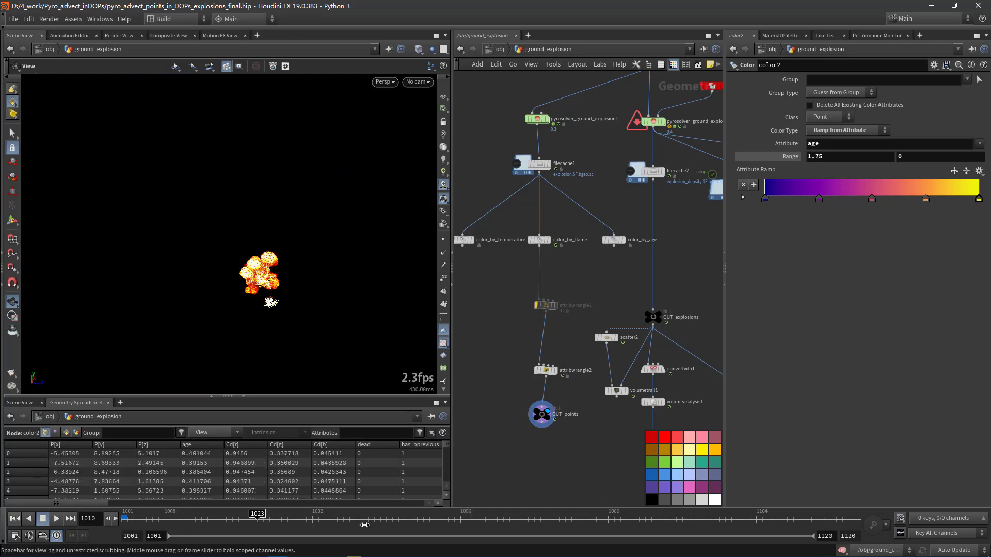
click(364, 524)
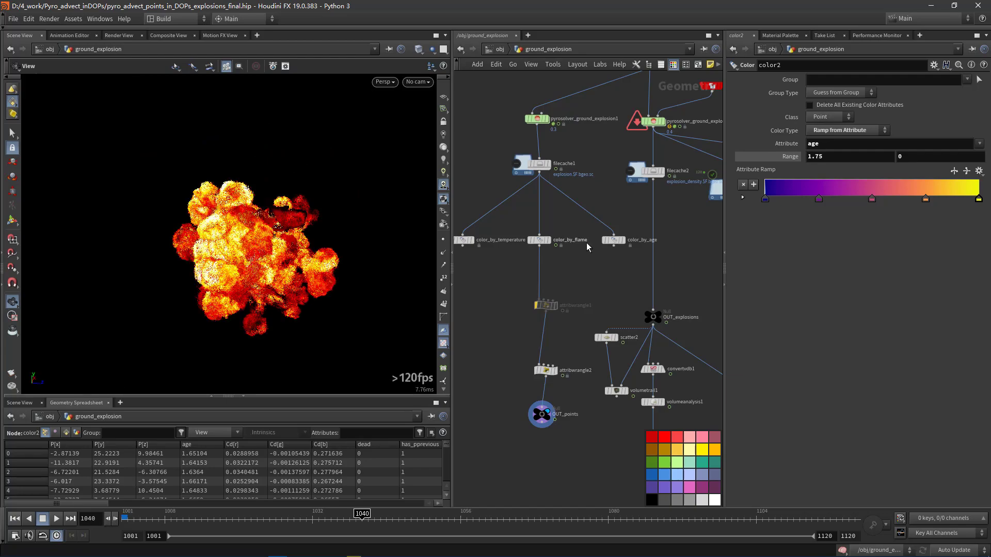
drag(358, 268, 347, 210)
right_drag(347, 211, 550, 294)
drag(550, 294, 402, 190)
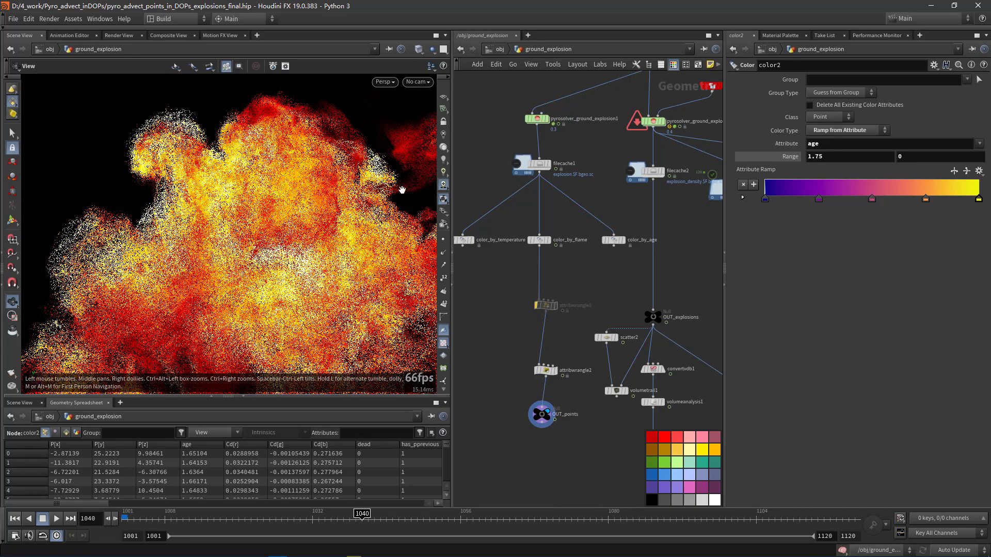
right_drag(402, 190, 253, 241)
Step: Display color1 at frame 1040, then switch back to OUT_points to compare the two particle results
middle_drag(673, 428, 583, 287)
scroll(640, 370, down, 2)
middle_drag(630, 369, 585, 241)
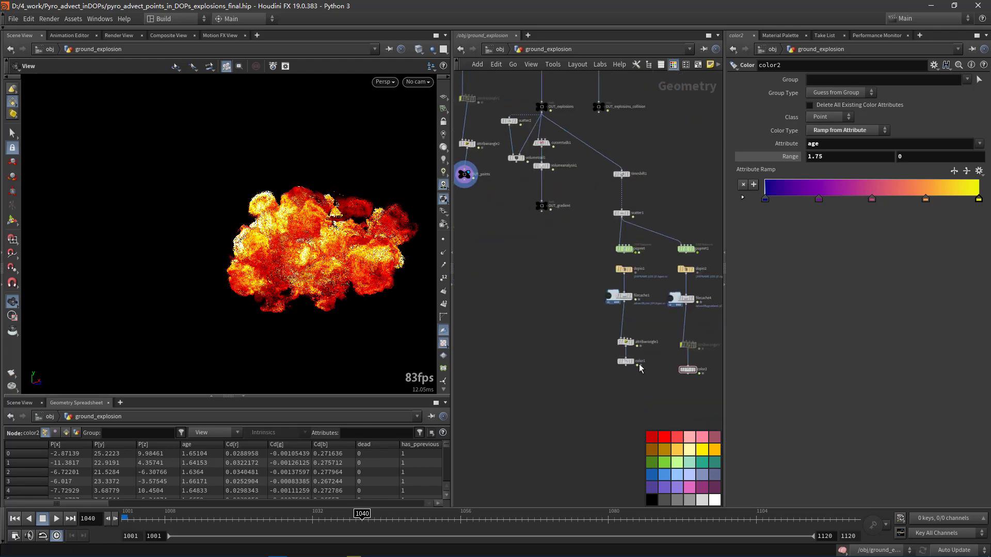
click(634, 363)
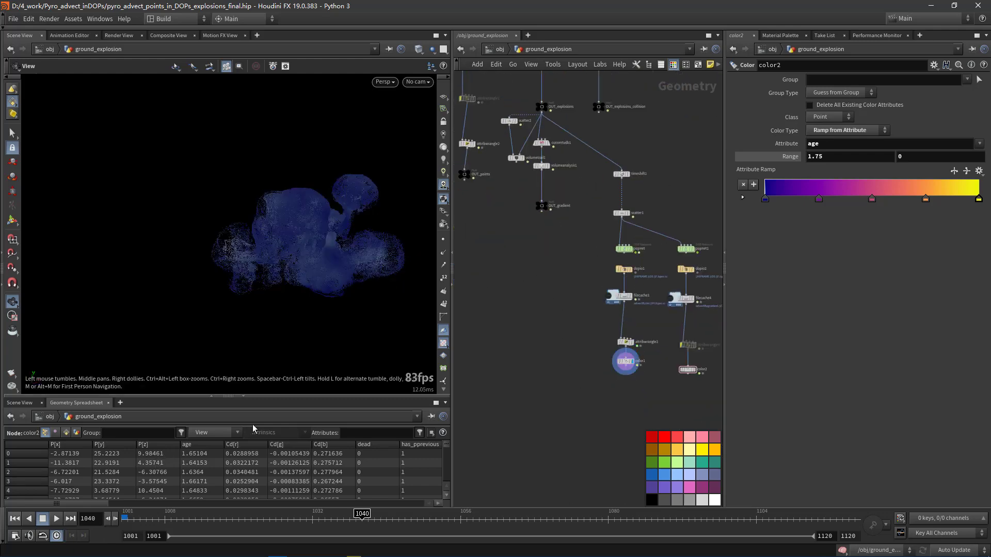
middle_drag(479, 230, 593, 326)
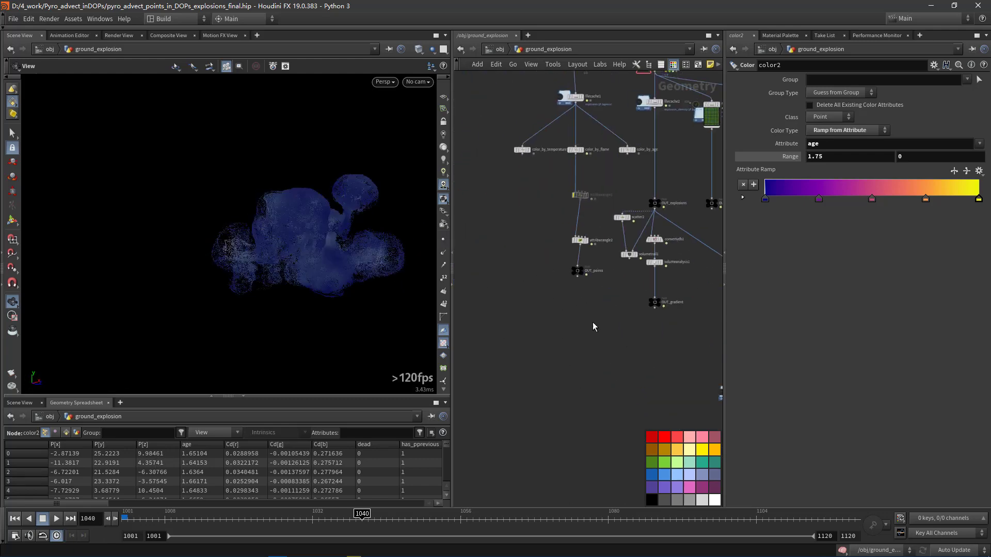
click(581, 278)
key(h)
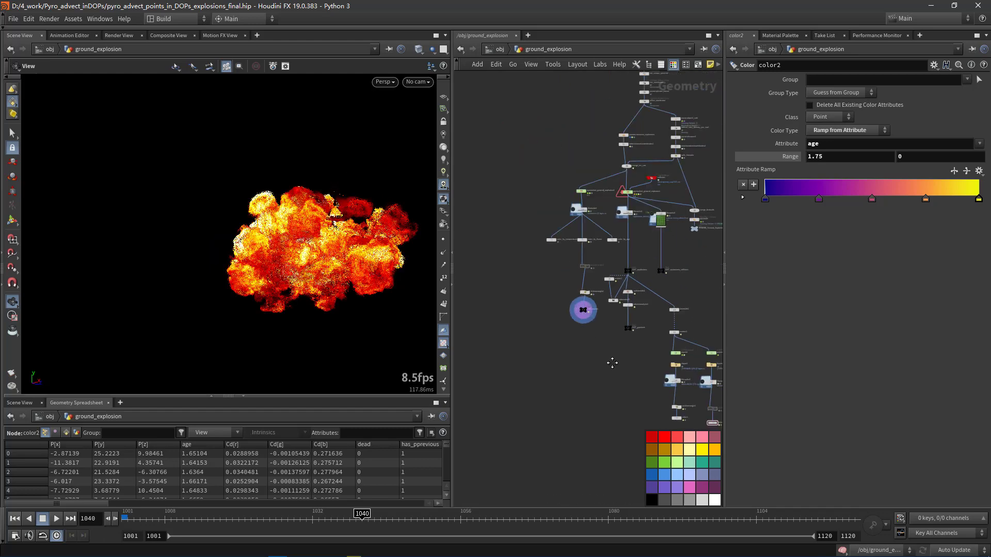
Step: Look over the node network from popnet, past OUT_explosions and OUT_points, up to pyrosolver_ground_explosion1
scroll(573, 292, up, 8)
drag(560, 307, 485, 249)
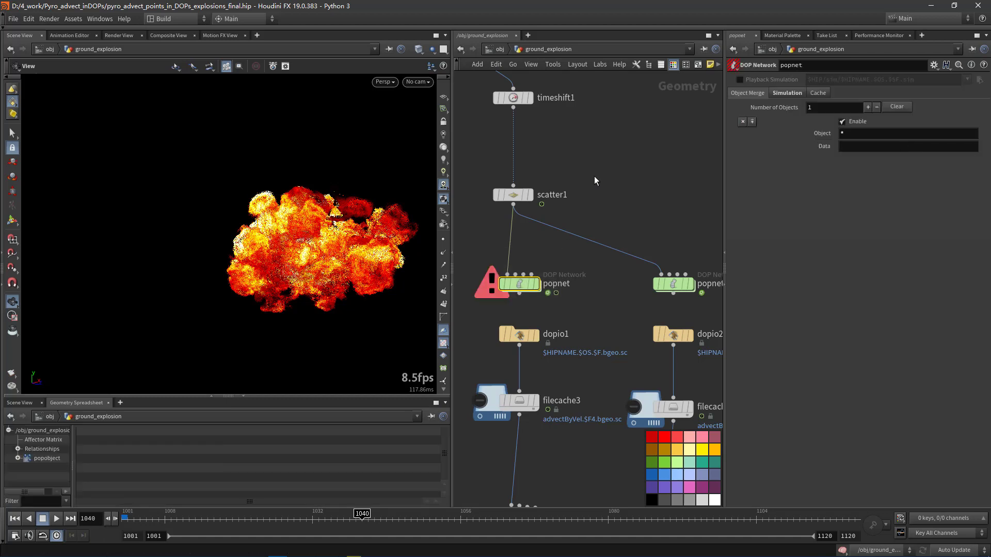
middle_drag(594, 176, 639, 212)
middle_drag(515, 182, 705, 351)
middle_drag(558, 244, 645, 290)
scroll(522, 265, down, 1)
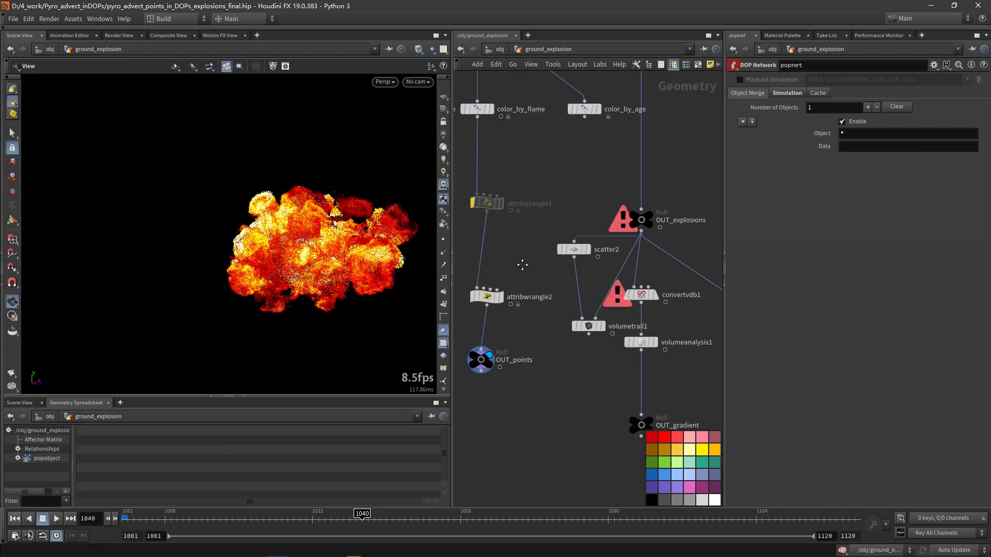
middle_drag(521, 266, 696, 370)
scroll(591, 311, down, 3)
middle_drag(588, 308, 511, 294)
scroll(612, 187, up, 3)
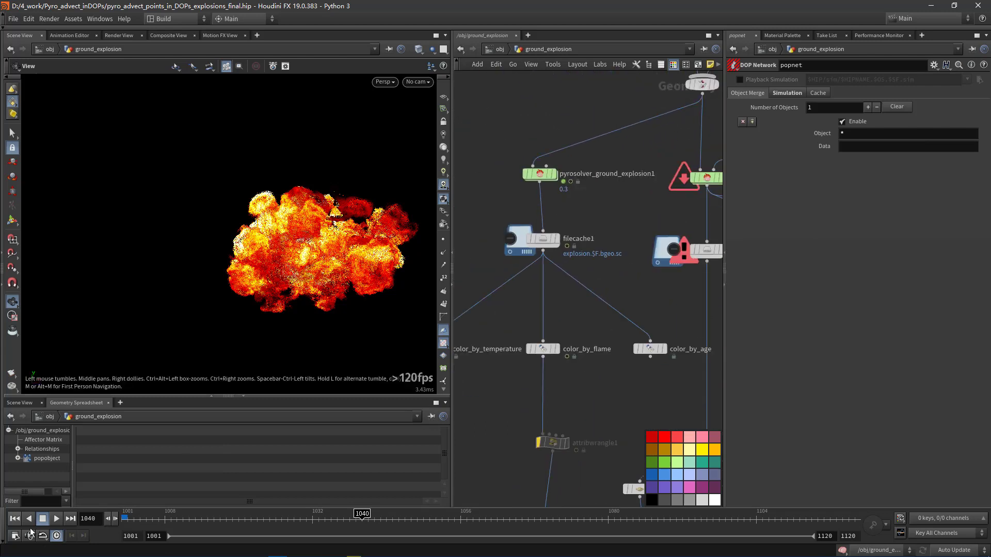
Step: Return to frame 1001, display pyrosolver_ground_explosion1, and open the FORCES network inside it
click(15, 518)
middle_drag(588, 202, 632, 202)
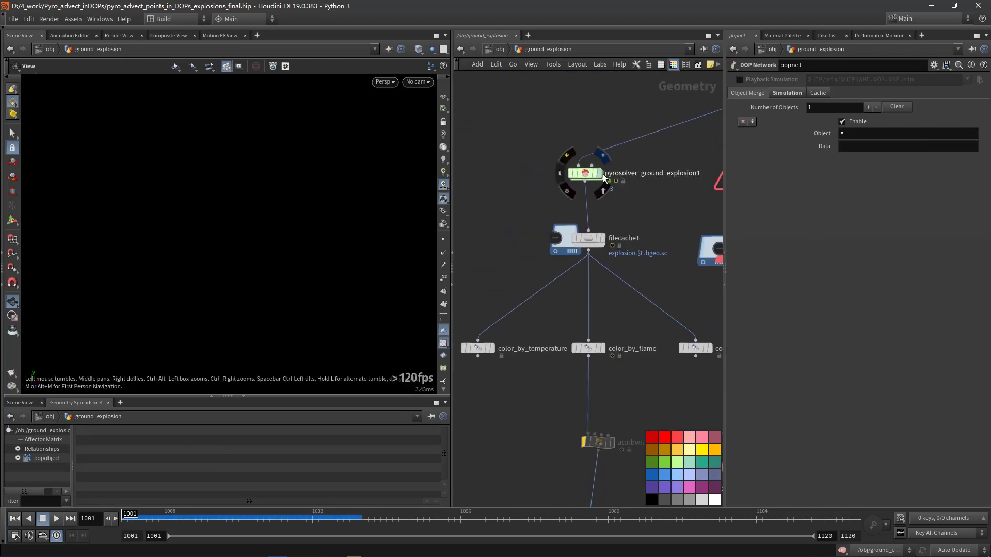
click(587, 173)
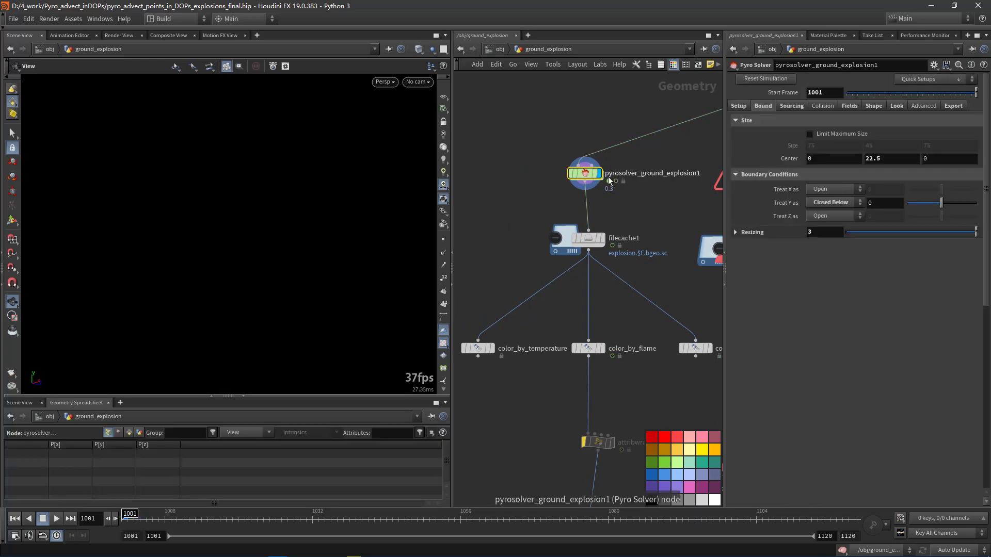
double_click(586, 173)
middle_drag(574, 253, 577, 206)
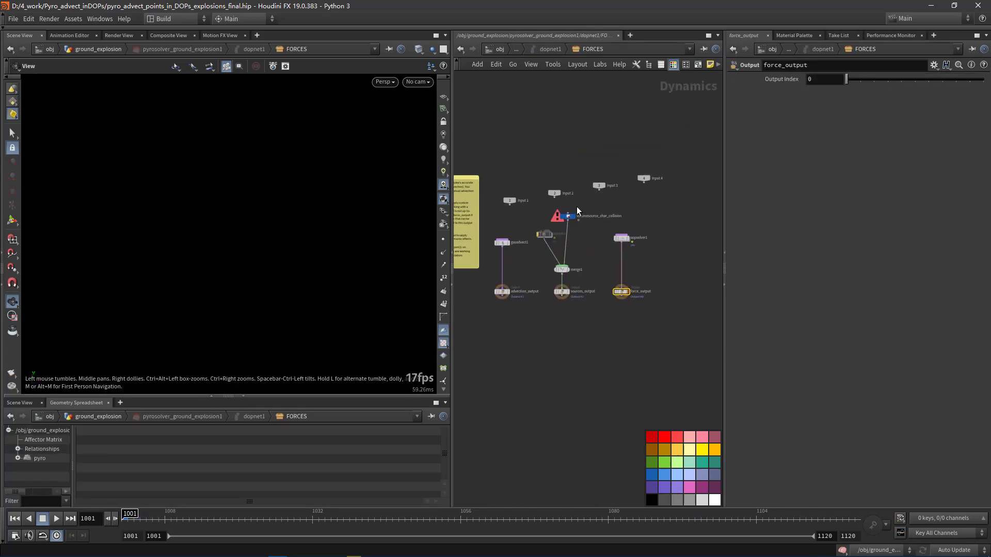
scroll(592, 219, up, 3)
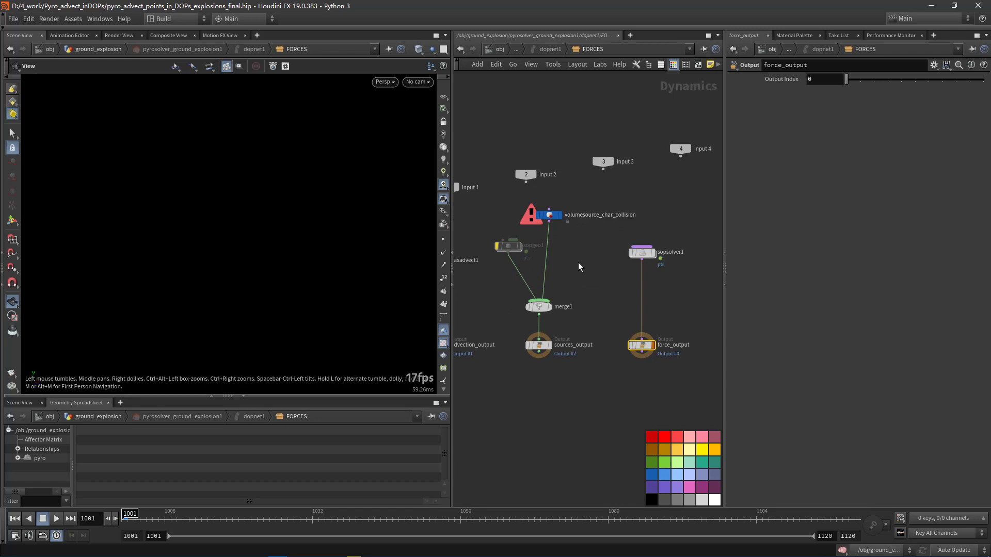
scroll(578, 263, up, 1)
Step: Disconnect volumesource_char_collision and the bypassed node beside it from merge1, then delete all three nodes
drag(571, 243, 571, 210)
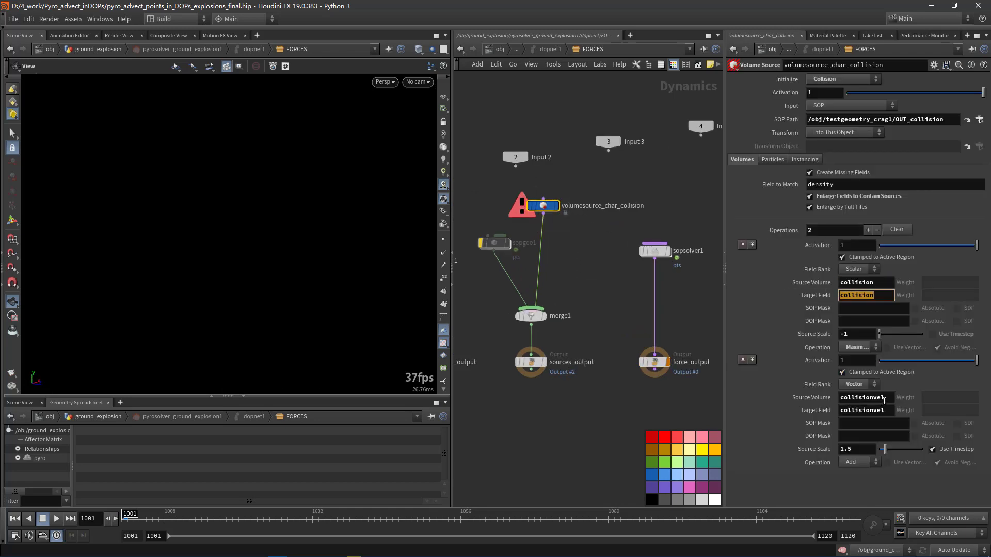
key(y)
drag(564, 238, 544, 255)
key(y)
mouse_move(482, 288)
mouse_down()
mouse_move(532, 284)
mouse_move(480, 197)
mouse_up()
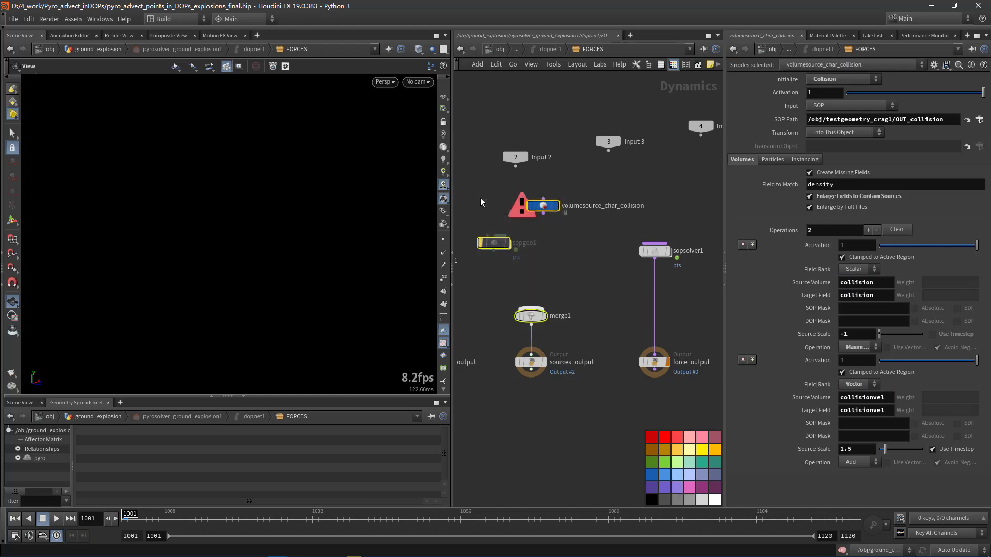
key(Delete)
scroll(525, 255, down, 3)
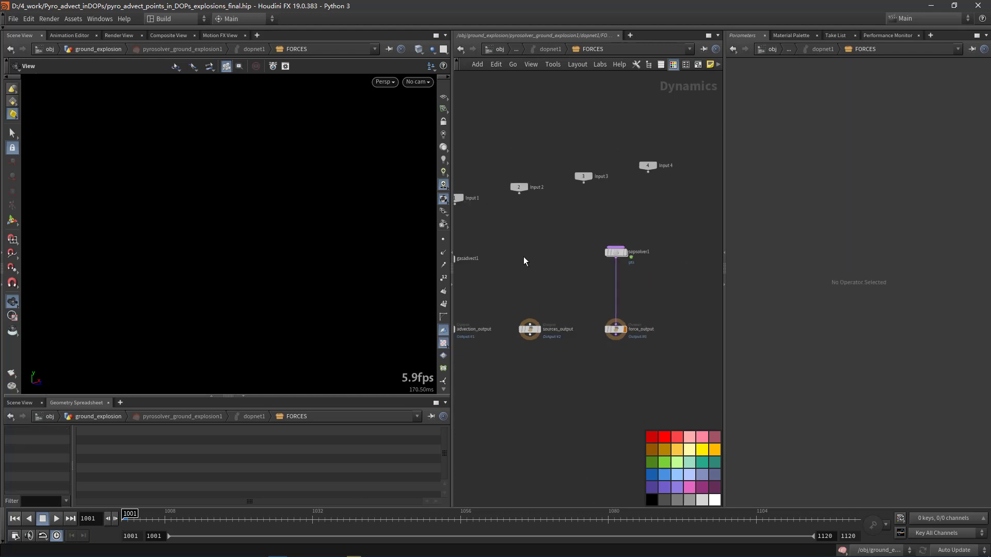
Step: Go back up to the ground_explosion network and reopen the FORCES network inside pyrosolver_ground_explosion1
click(516, 49)
click(547, 58)
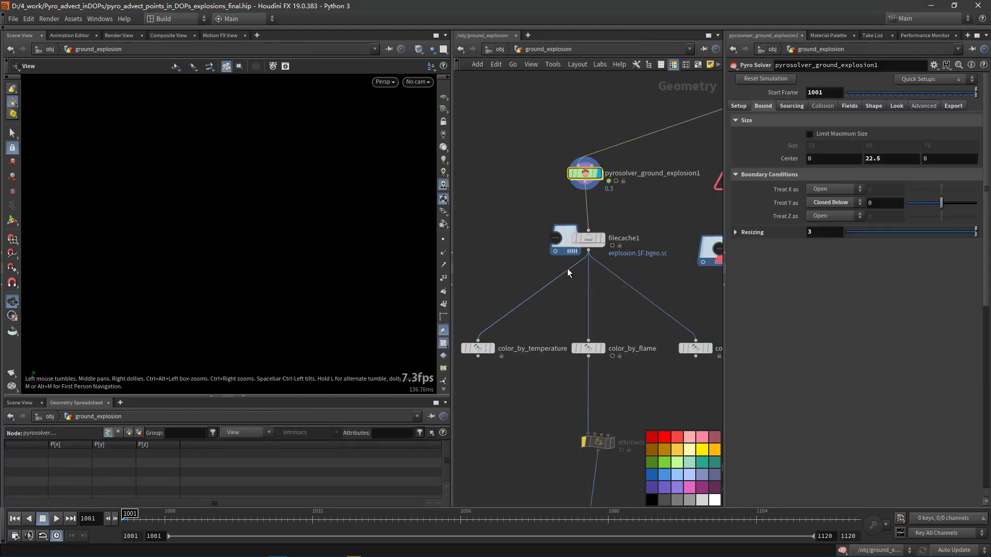
double_click(587, 174)
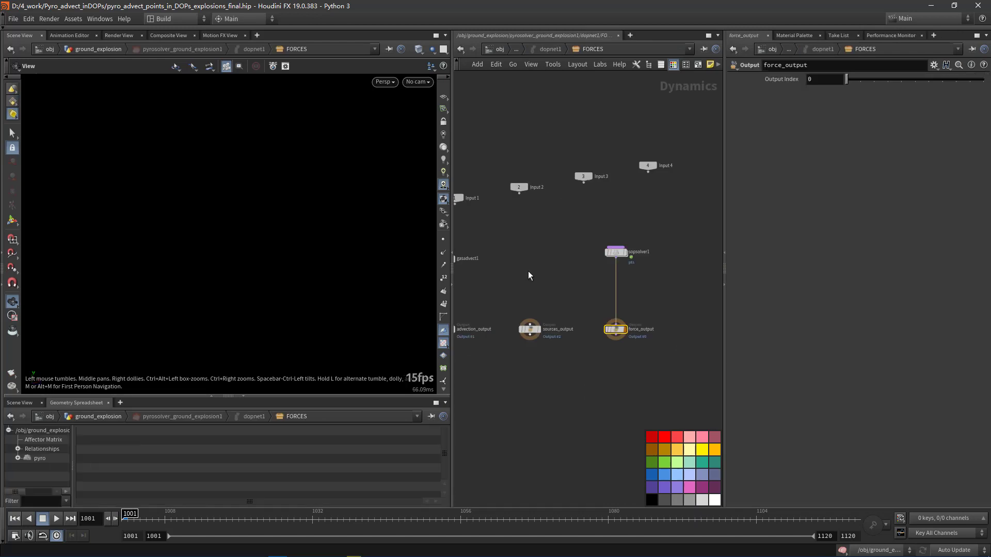
Step: Examine the settings of gasadvect1 above advection_output, including its velocity field
scroll(528, 271, up, 5)
middle_drag(588, 192, 558, 227)
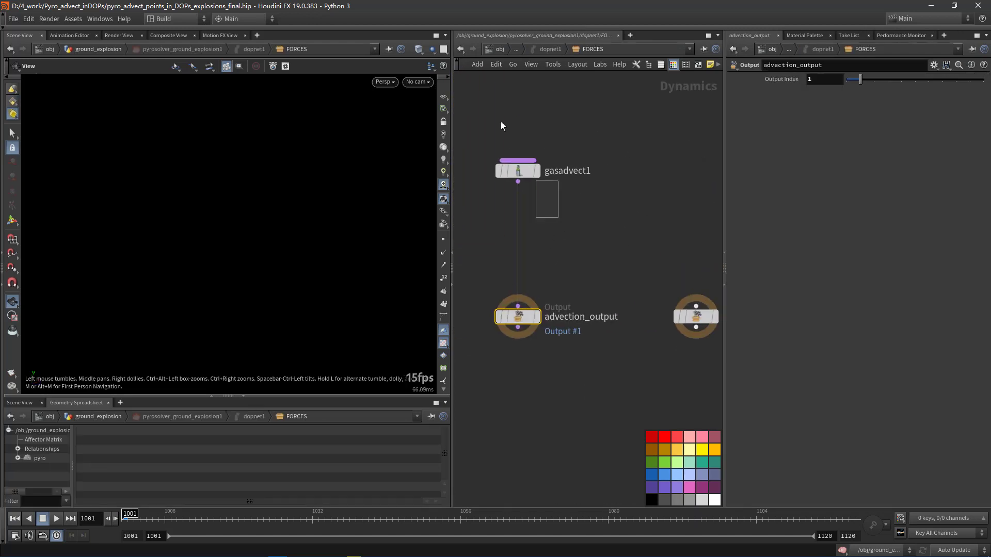
click(520, 171)
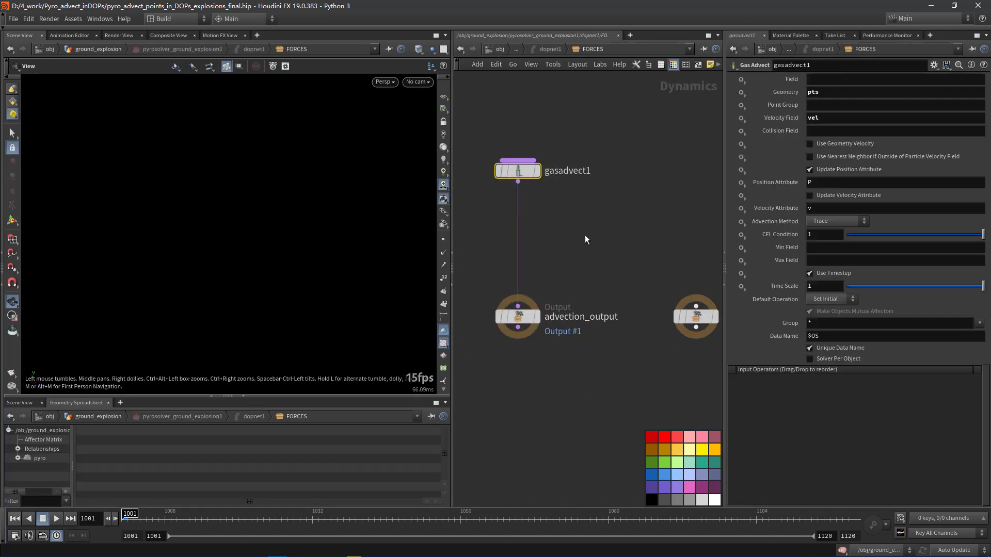
mouse_move(541, 172)
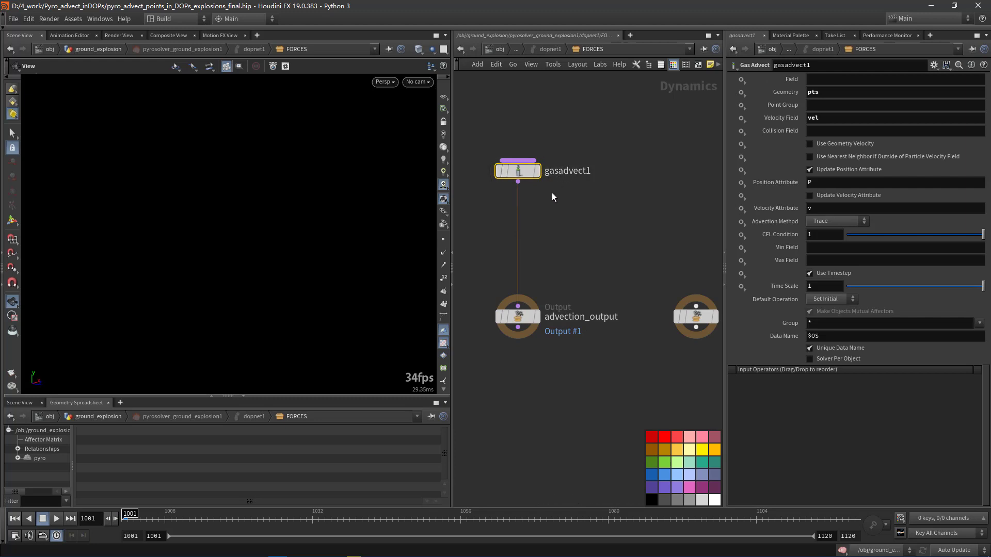
click(831, 120)
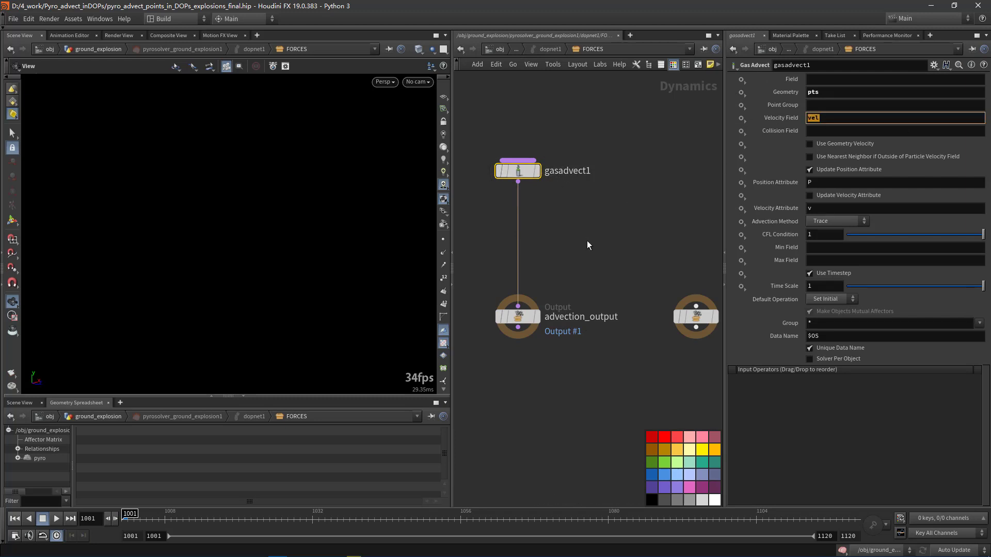
Step: Add a second Gas Advect node beside gasadvect1 and set its geometry to pts
click(560, 239)
key(Tab)
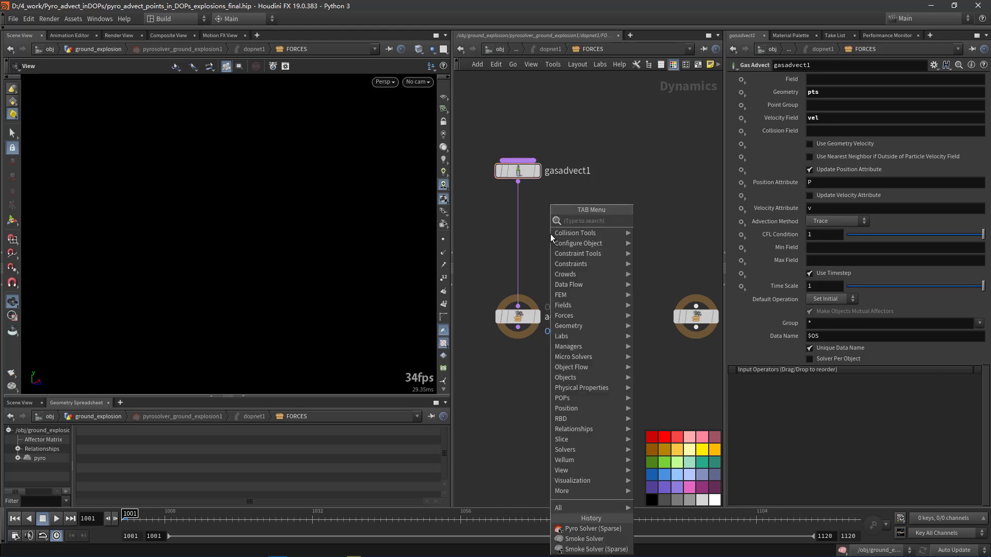
text(gas)
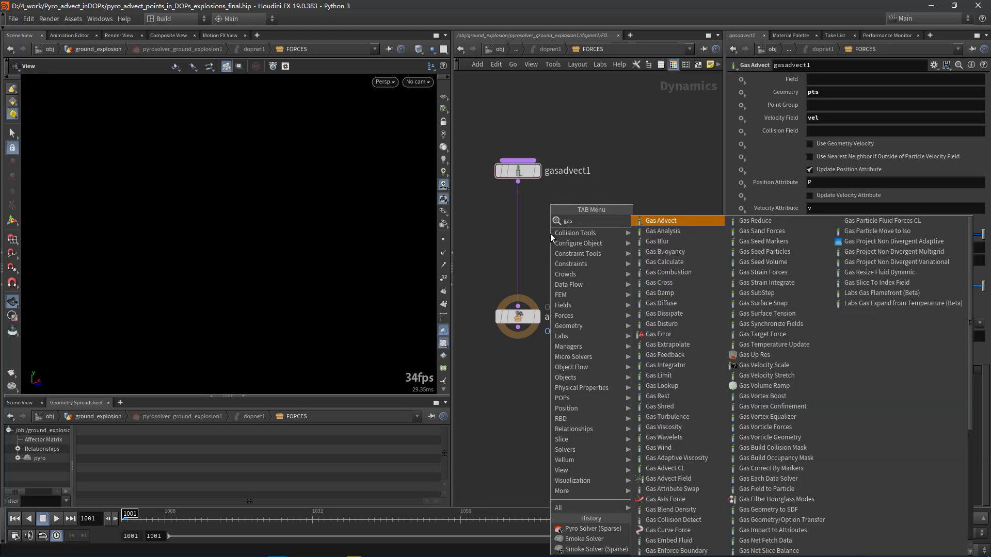
click(651, 219)
click(625, 197)
click(823, 93)
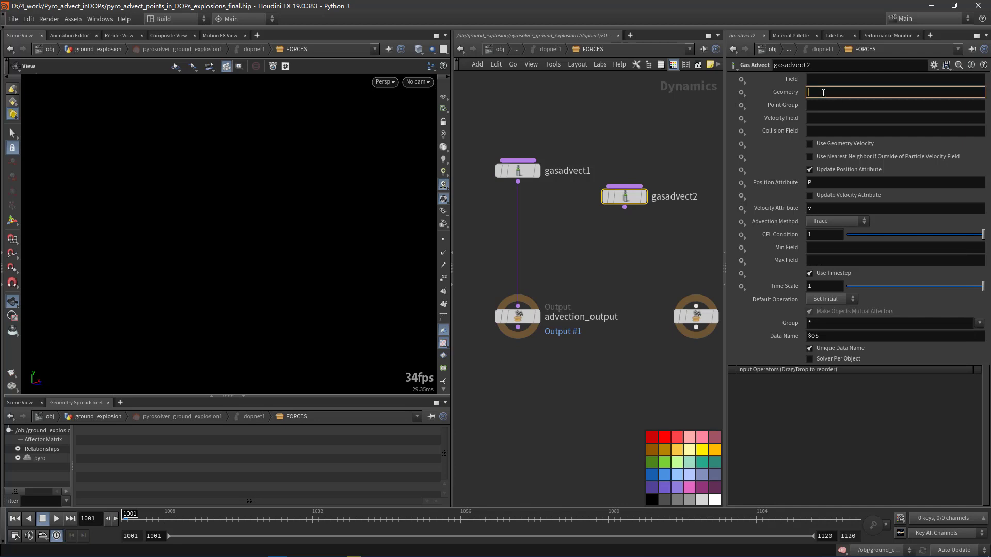
text(pts)
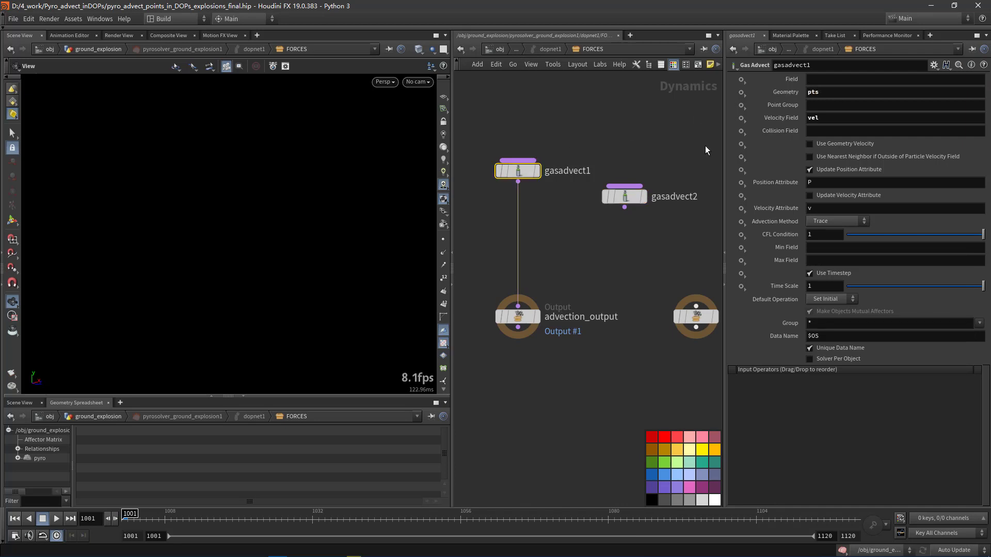
Step: Set the second Gas Advect node's velocity field to density and its time scale to .2
click(822, 117)
text(density)
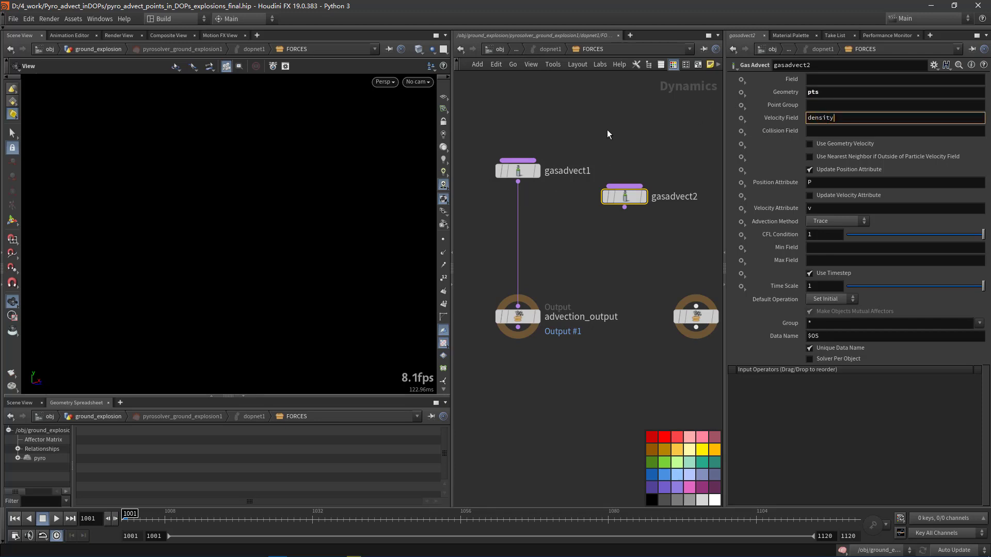
key(Return)
click(825, 286)
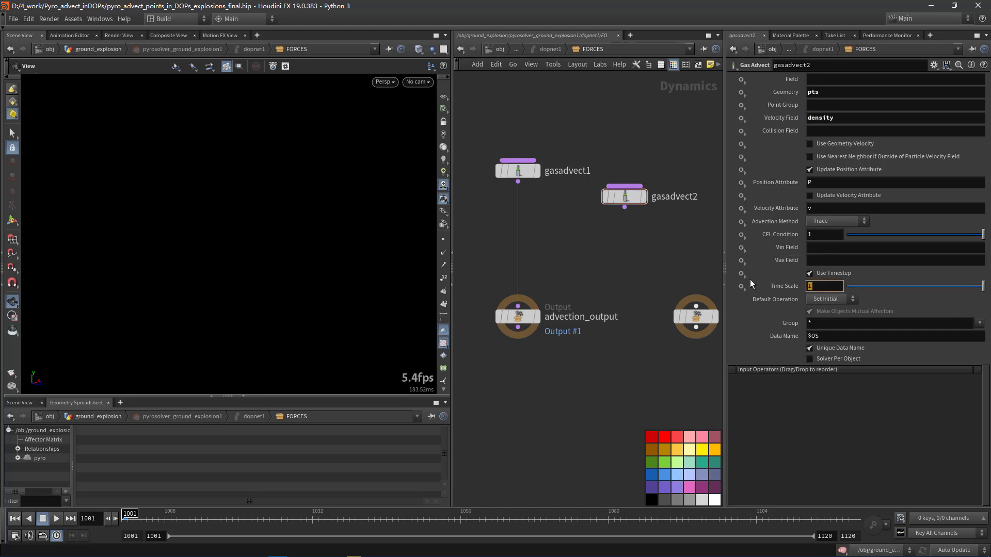
text(.2)
key(Return)
Step: Insert a Merge node between gasadvect1 and advection_output and start wiring gasadvect2 into it
key(Tab)
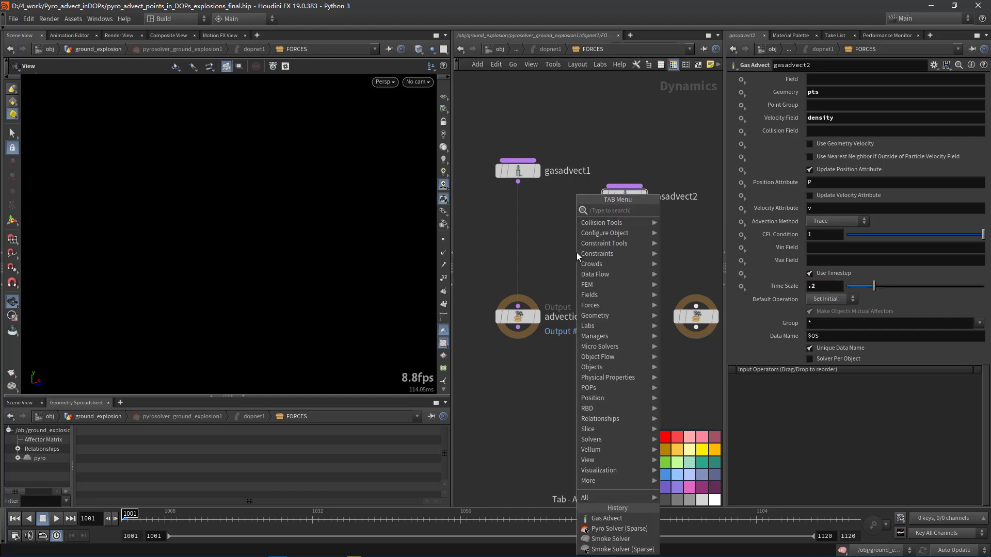
text(merg)
key(Escape)
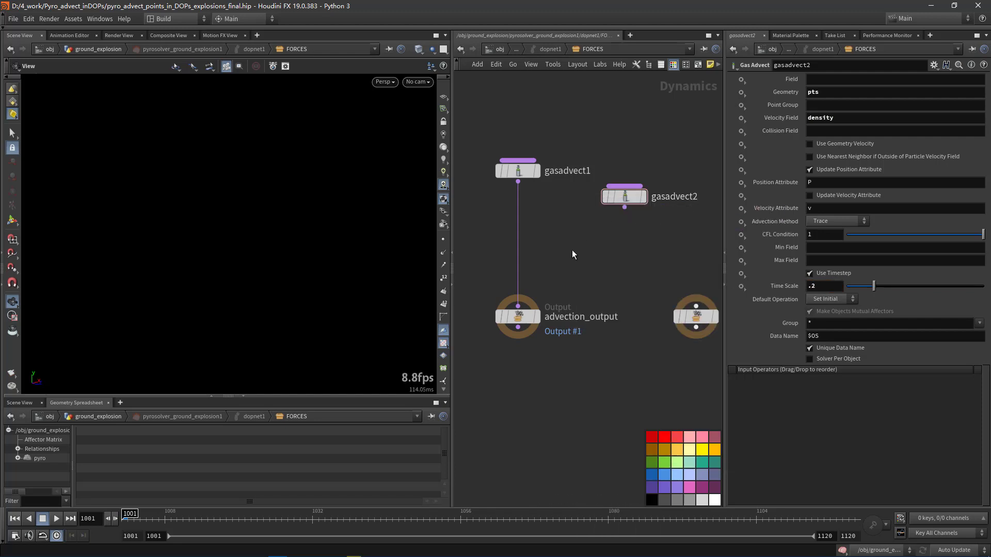
key(Tab)
text(merg)
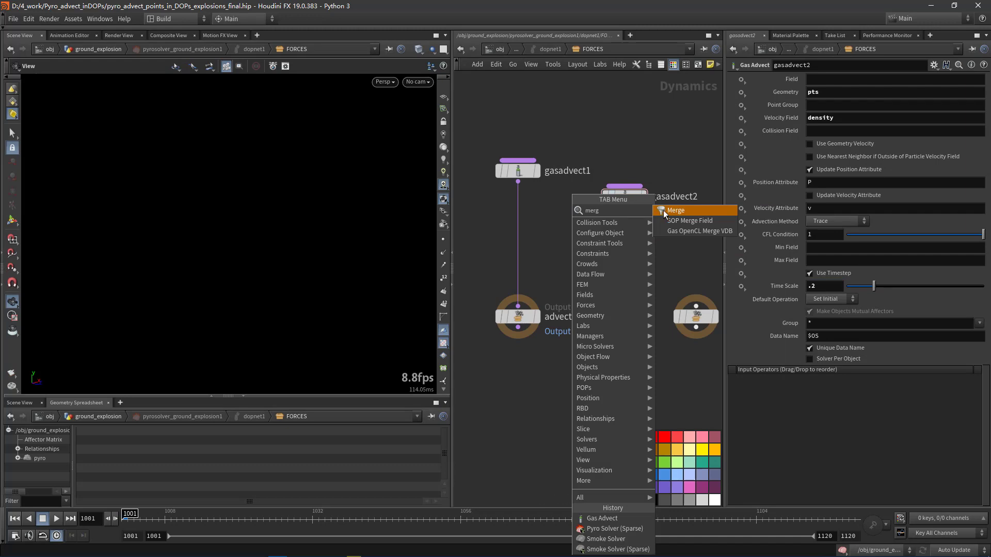
click(664, 210)
click(516, 265)
click(624, 208)
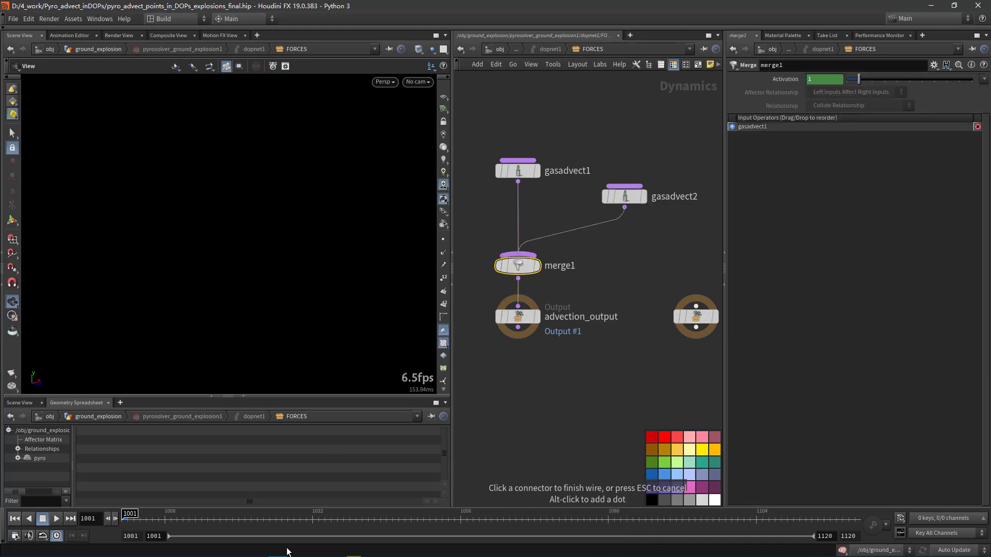
Step: Switch to MPlay, scrub through the red particle flipbook, and minimize the MPlay window
mouse_move(411, 550)
click(406, 505)
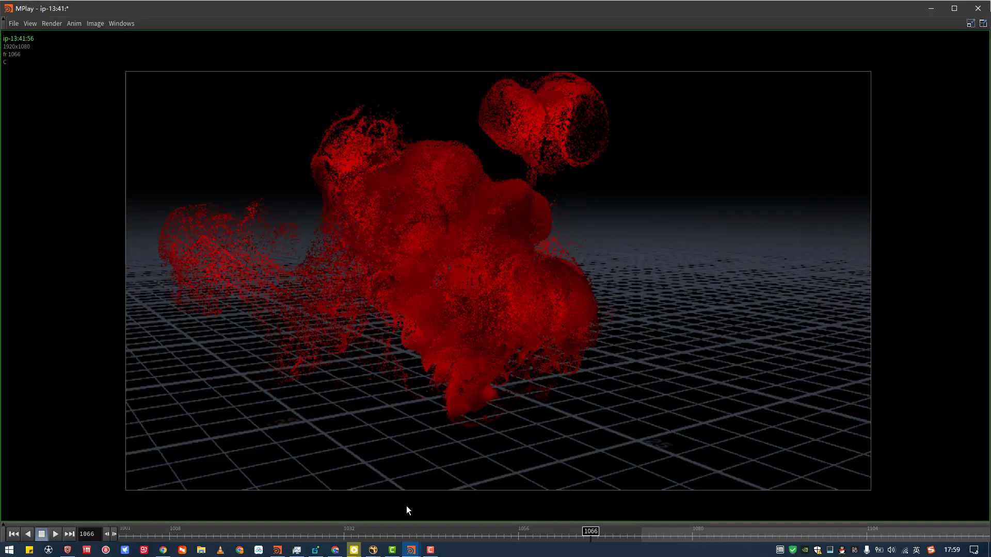
drag(197, 532, 459, 536)
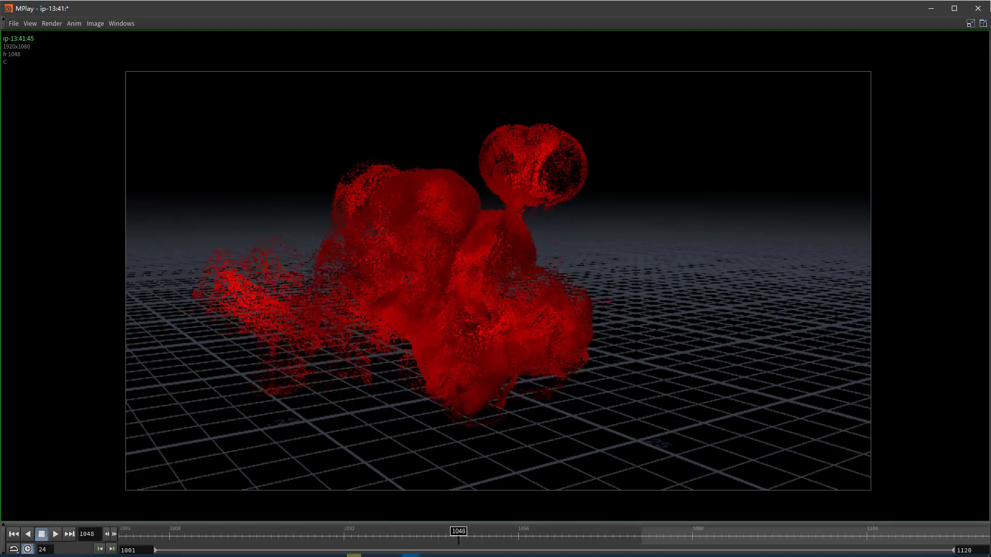
click(411, 550)
click(312, 517)
drag(190, 532, 751, 531)
click(930, 8)
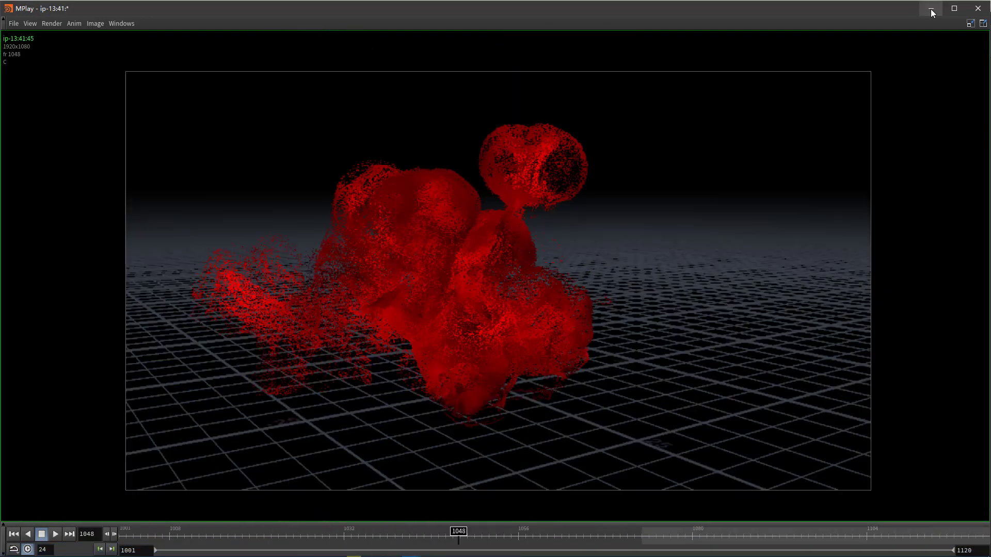
click(930, 8)
Step: Delete gasadvect2 and merge1 so only gasadvect1 feeds advection_output
scroll(654, 277, down, 1)
drag(633, 262, 615, 182)
key(Delete)
drag(582, 285, 539, 253)
key(Delete)
Step: Examine sopsolver1 and the advection_output, sources_output and force_output nodes in the FORCES network
scroll(605, 253, down, 3)
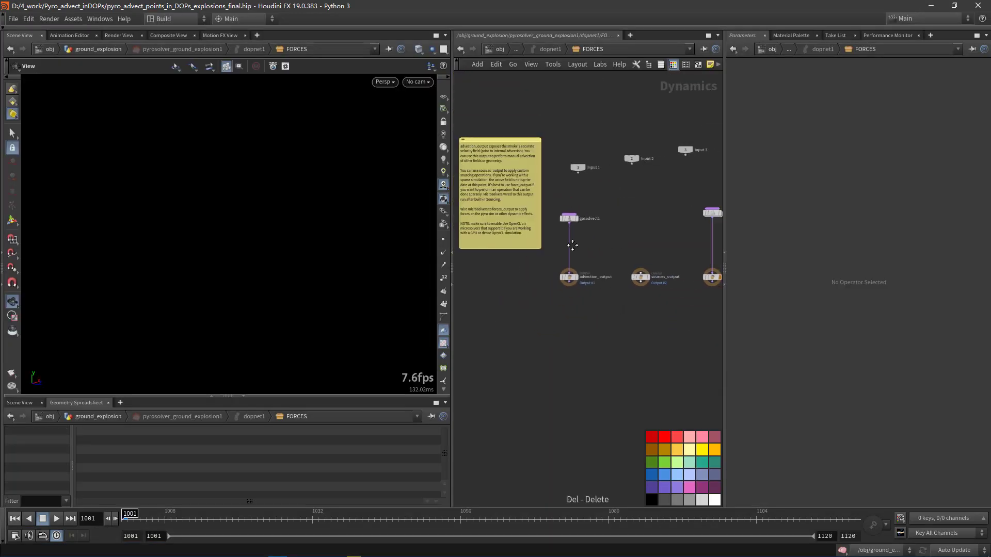
drag(668, 255, 627, 211)
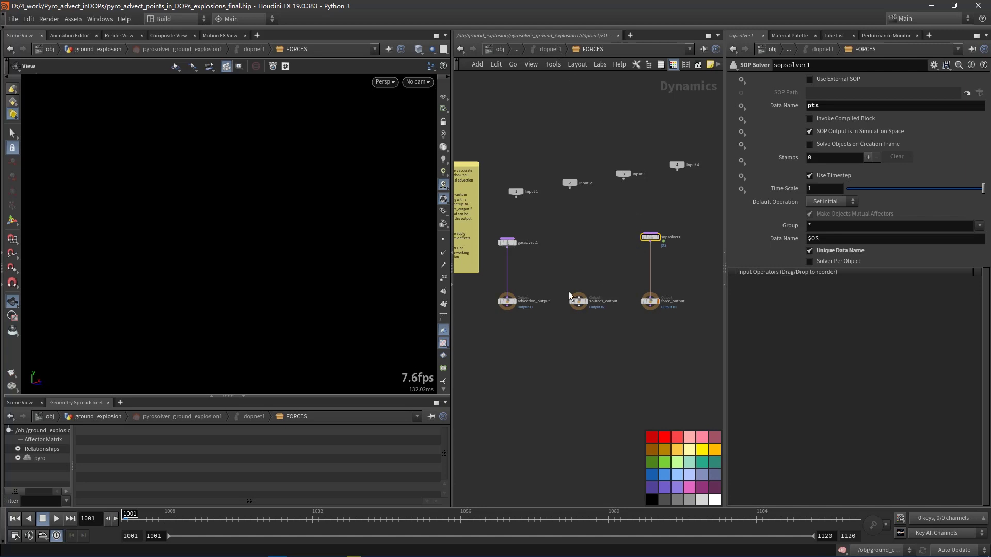
scroll(518, 320, up, 3)
click(504, 288)
scroll(530, 291, up, 3)
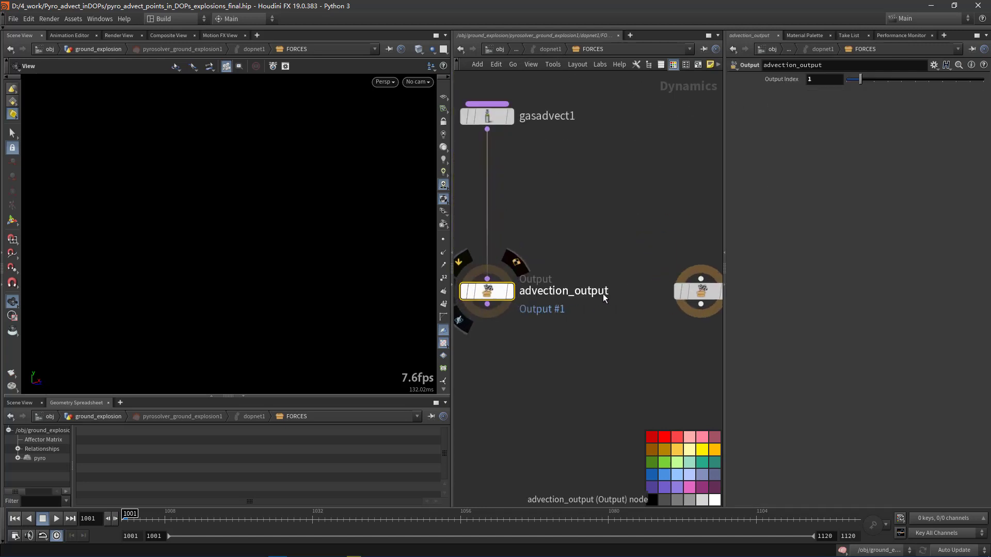
scroll(567, 278, down, 3)
scroll(595, 303, up, 3)
drag(596, 298, 564, 215)
scroll(553, 216, down, 2)
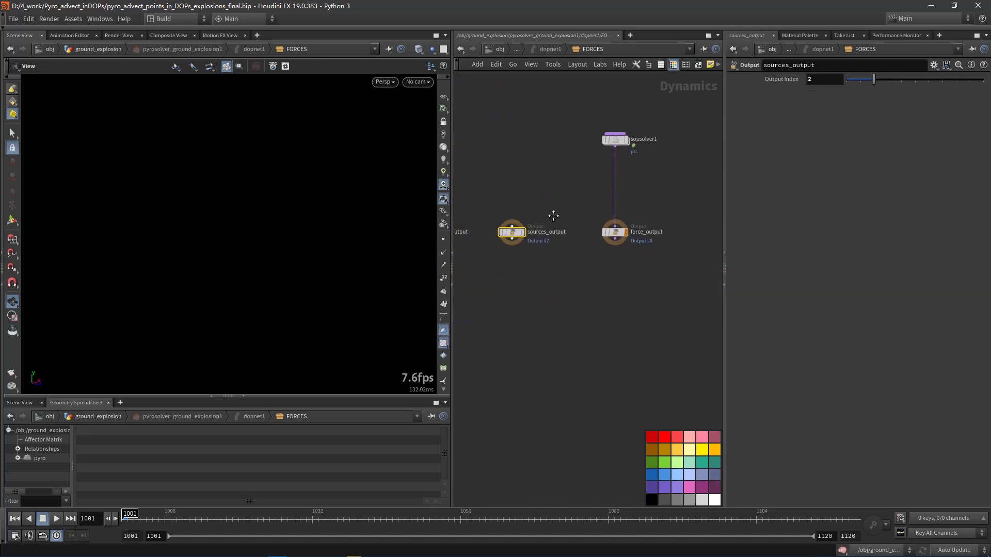
click(614, 231)
scroll(618, 234, up, 2)
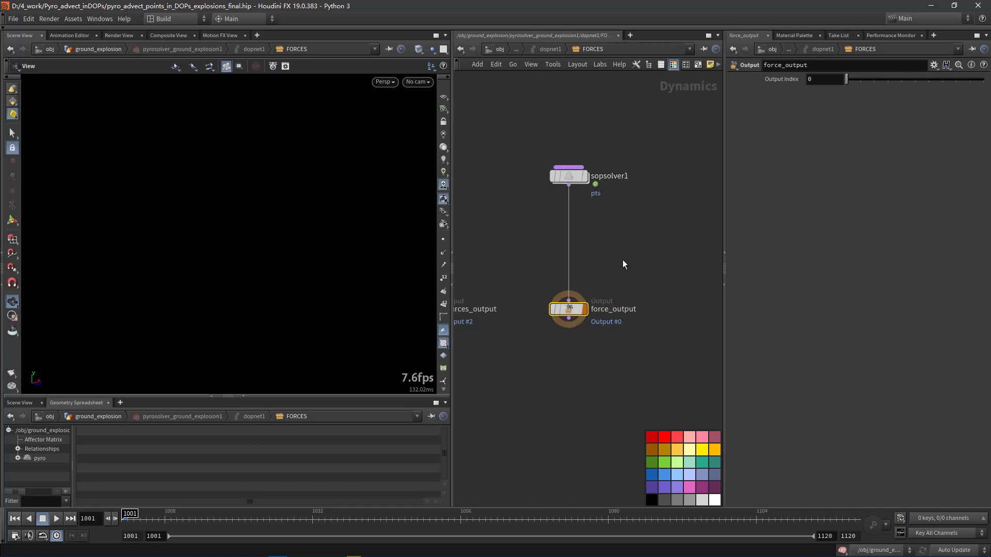
Step: Inspect the pts DOP Import inside sopsolver1 and advance the timeline to frame 1017
click(574, 181)
double_click(574, 181)
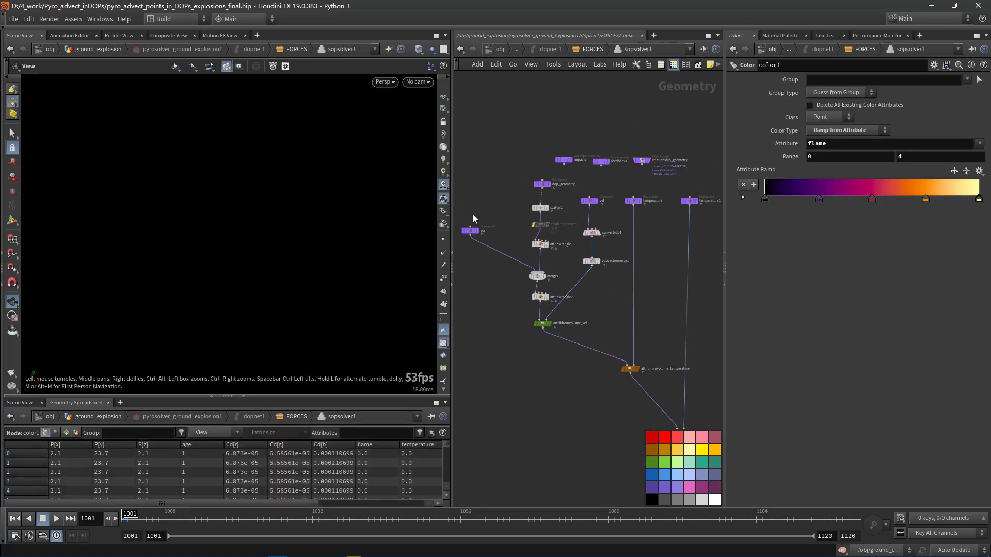
scroll(474, 209, up, 3)
middle_drag(476, 203, 511, 189)
click(499, 226)
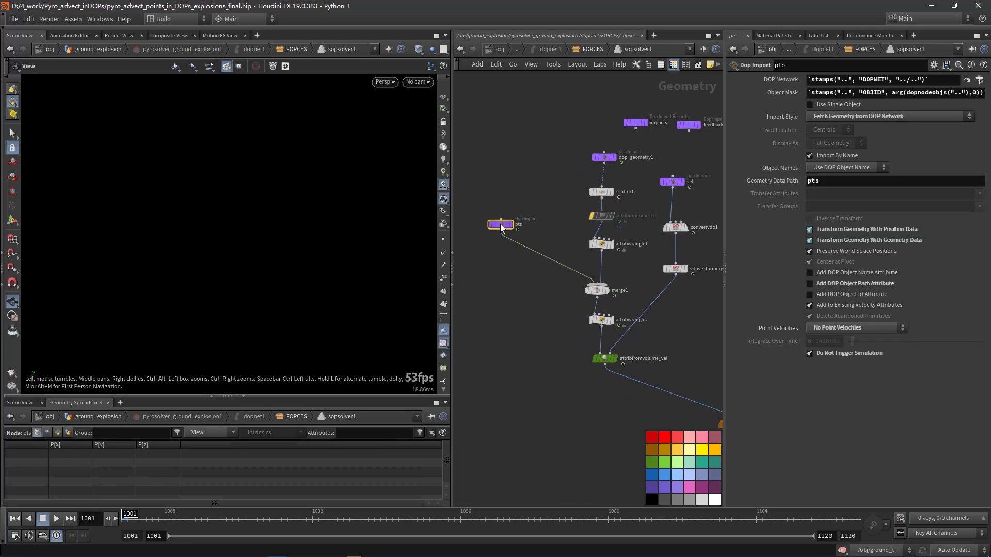
click(154, 519)
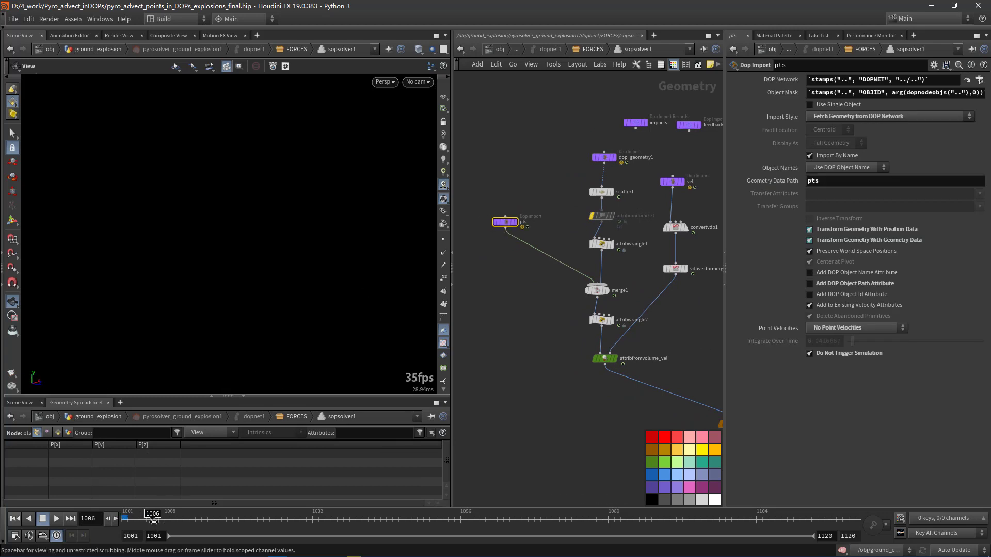
click(221, 517)
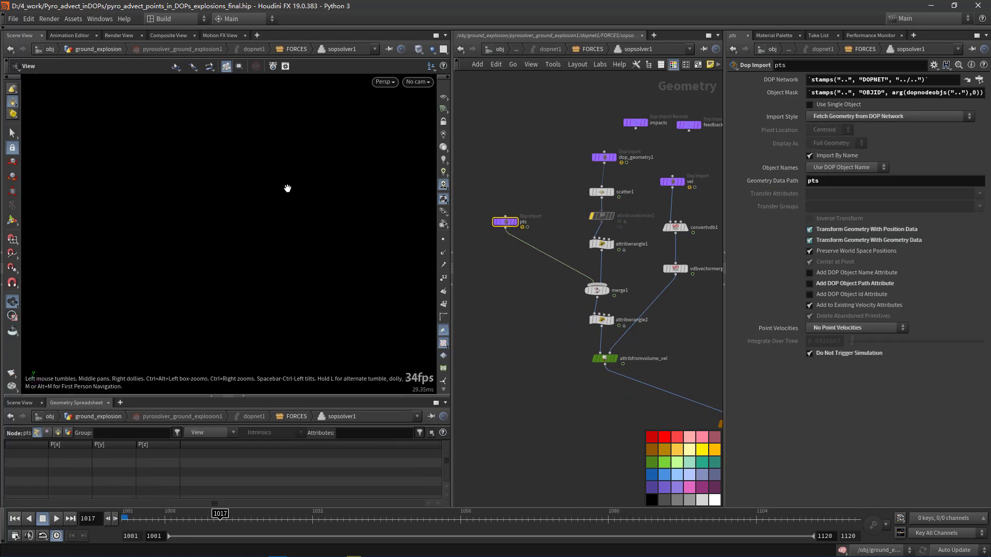
Step: Return to the ground_explosion network and examine the simulated explosion points up close
click(516, 49)
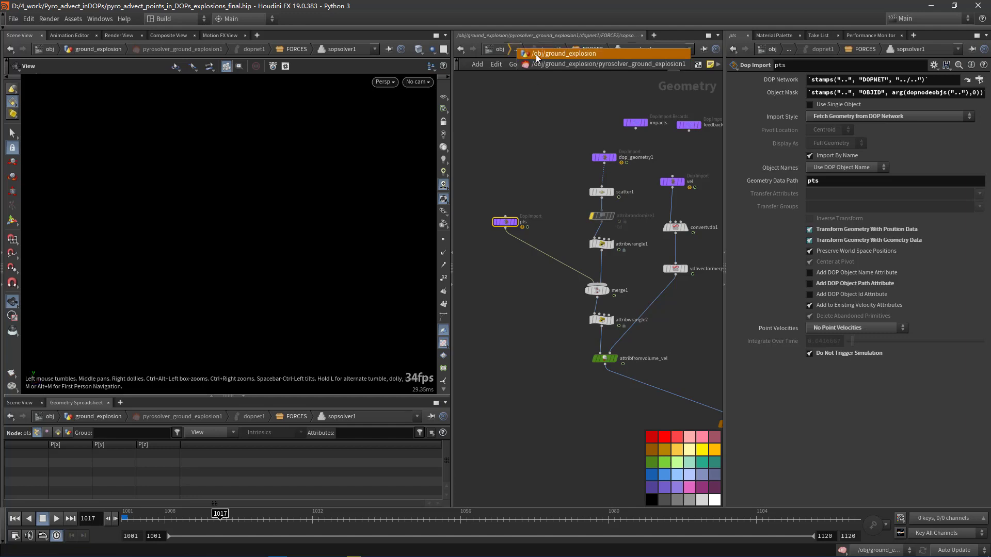
click(536, 54)
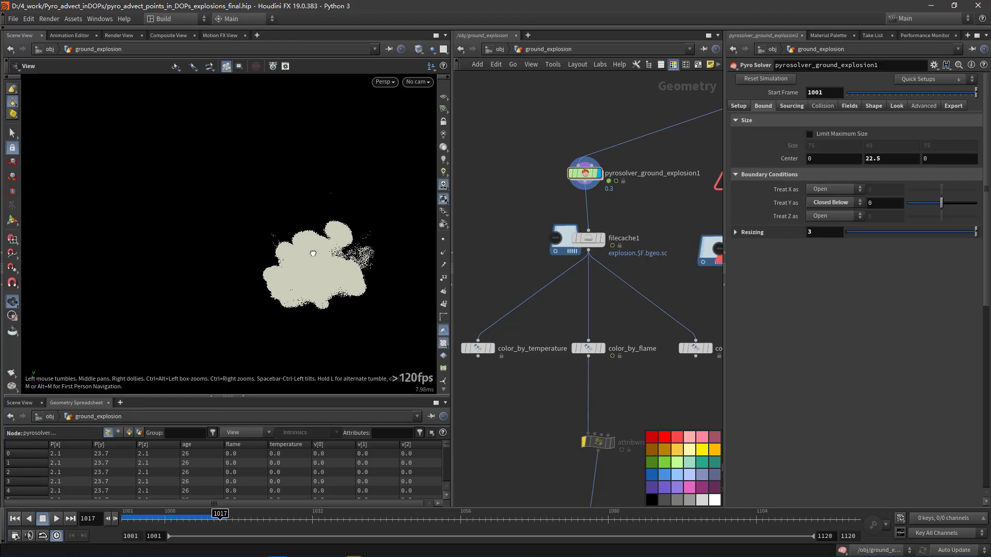
drag(313, 253, 306, 266)
scroll(310, 271, up, 3)
middle_drag(302, 272, 222, 272)
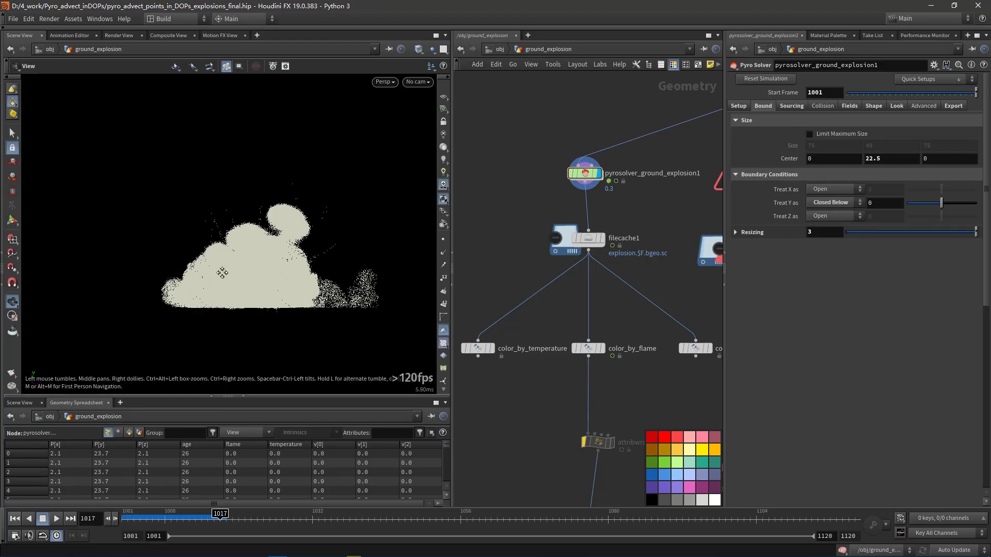
drag(222, 273, 223, 258)
right_drag(222, 258, 468, 302)
drag(333, 264, 329, 269)
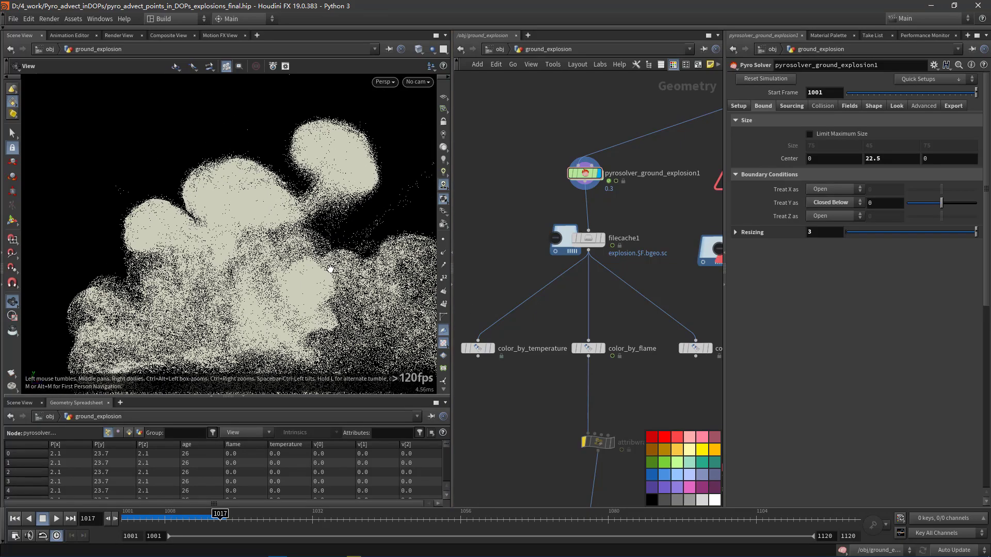
Step: Reopen sopsolver1 in the pyro solver's FORCES network and examine its colored points and node chain
double_click(599, 175)
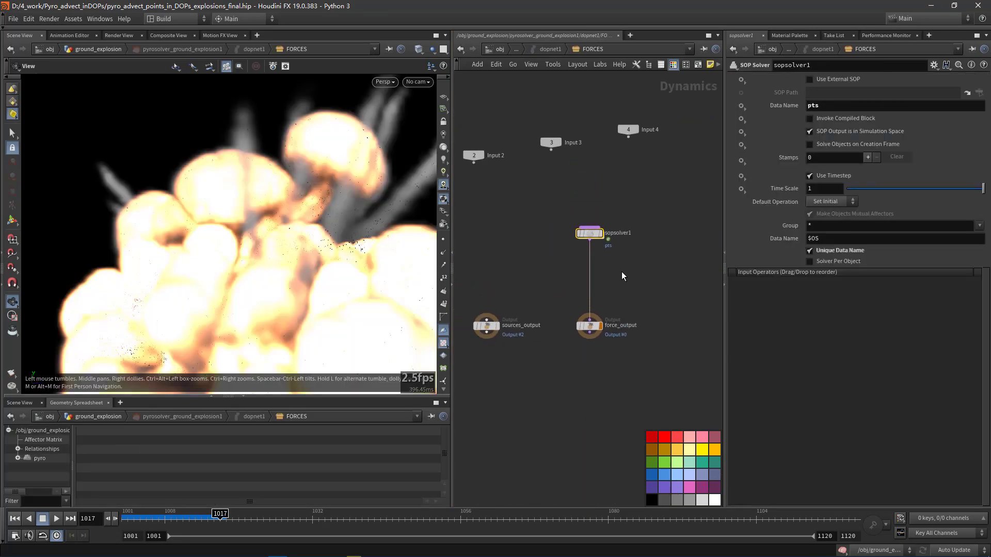
scroll(237, 251, down, 4)
drag(242, 251, 281, 265)
double_click(587, 232)
scroll(531, 201, down, 3)
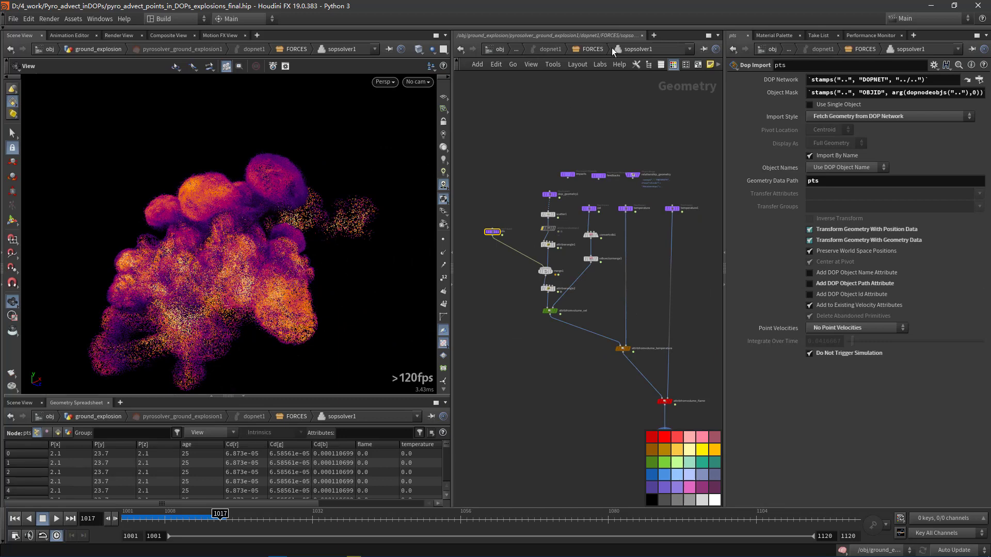
Step: Return to the FORCES network, add a second SOP Solver beside sopsolver1 and open it
click(592, 49)
key(Tab)
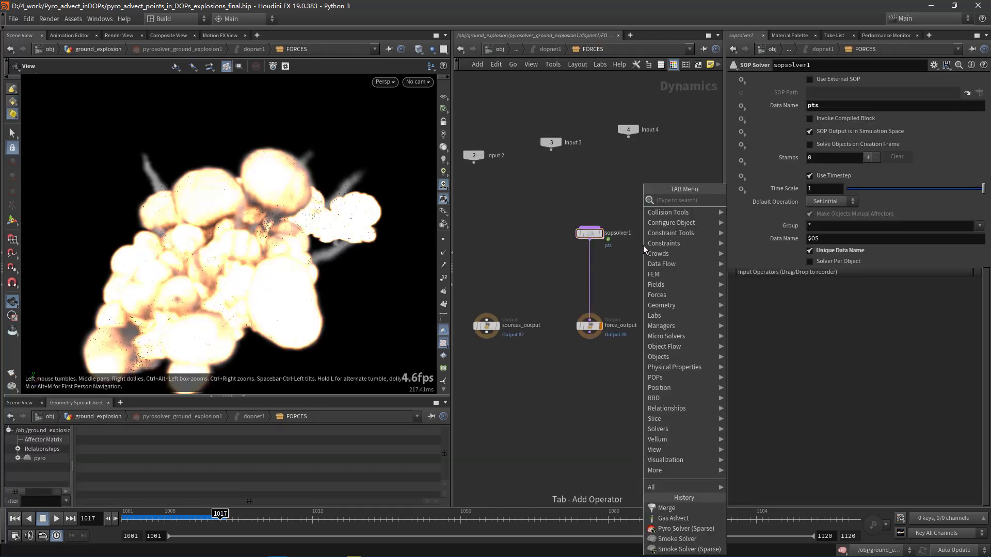
text(sops)
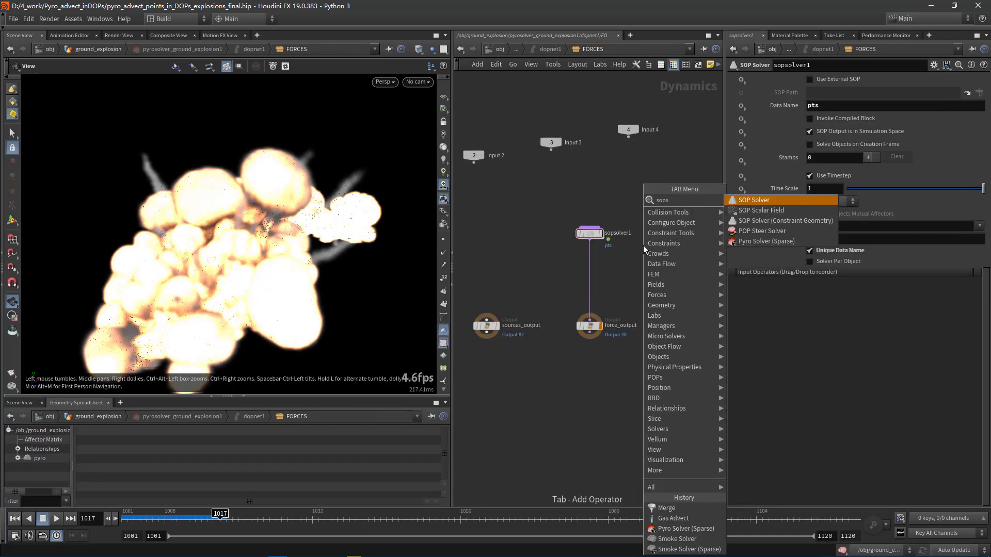
click(747, 200)
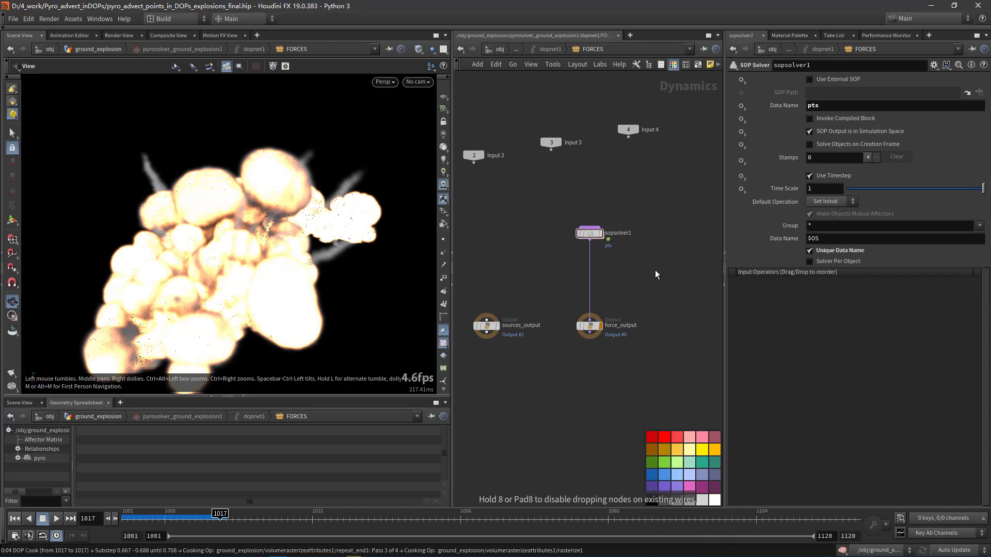
double_click(655, 272)
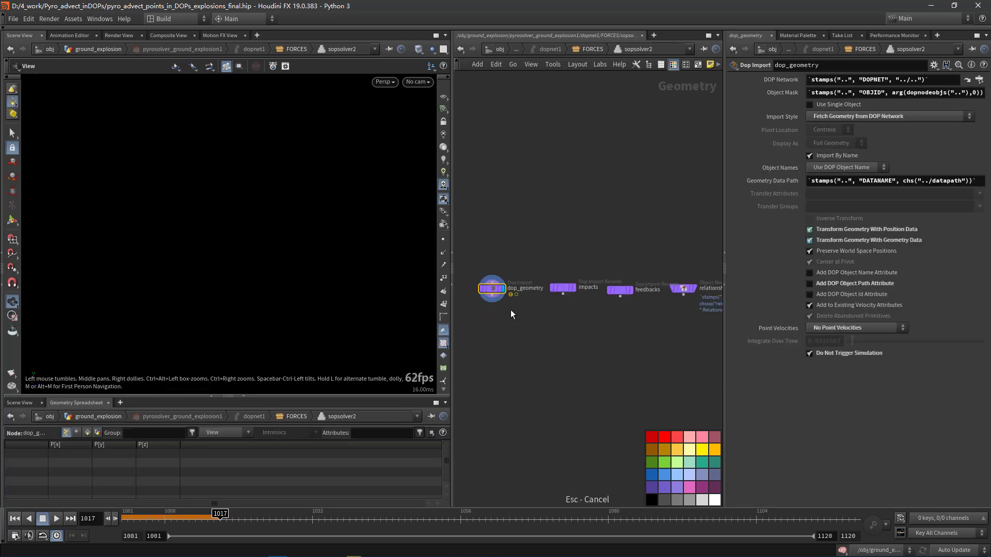
Step: Inspect the evaluated Geometry Data Path of the dop_geometry import inside sopsolver2
middle_drag(511, 311, 571, 282)
scroll(538, 287, up, 3)
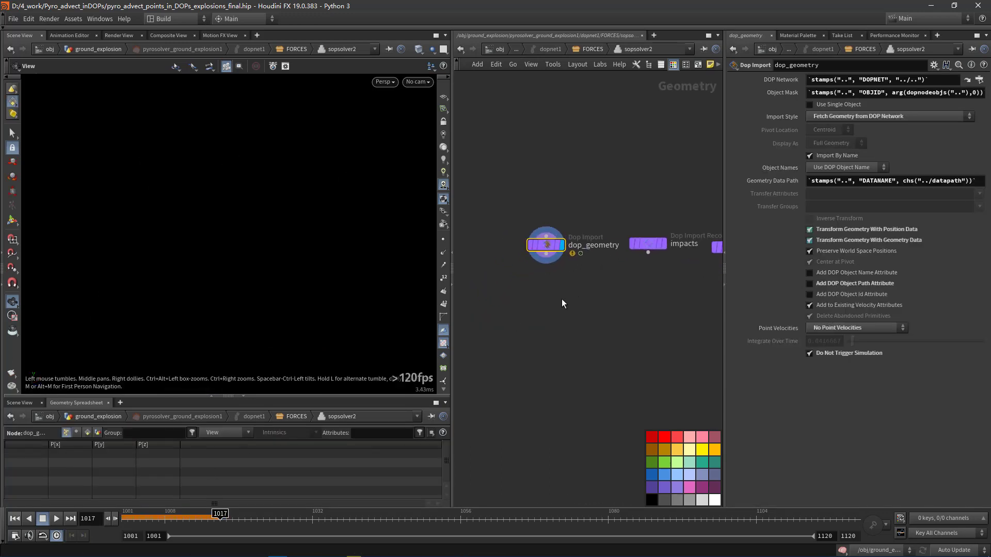
drag(546, 245, 519, 265)
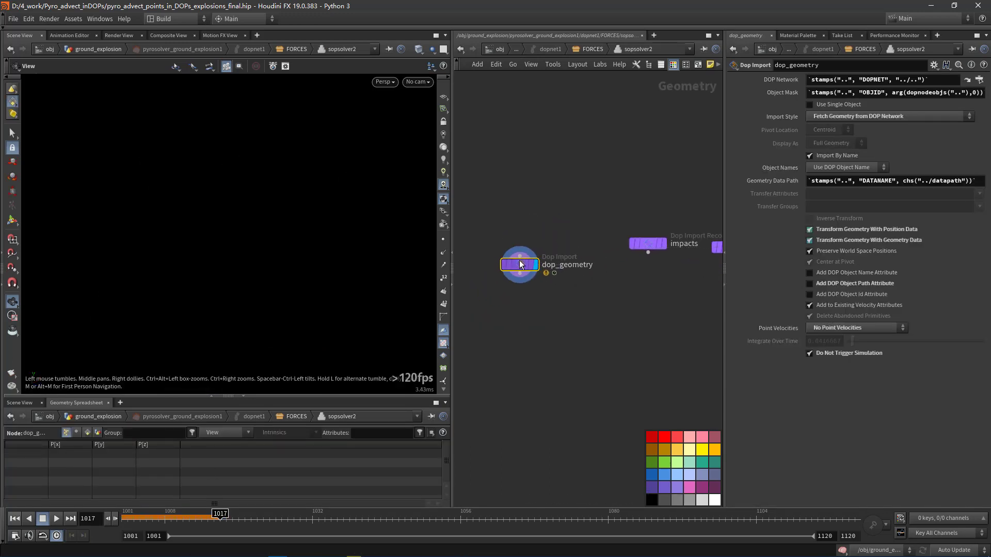
click(779, 182)
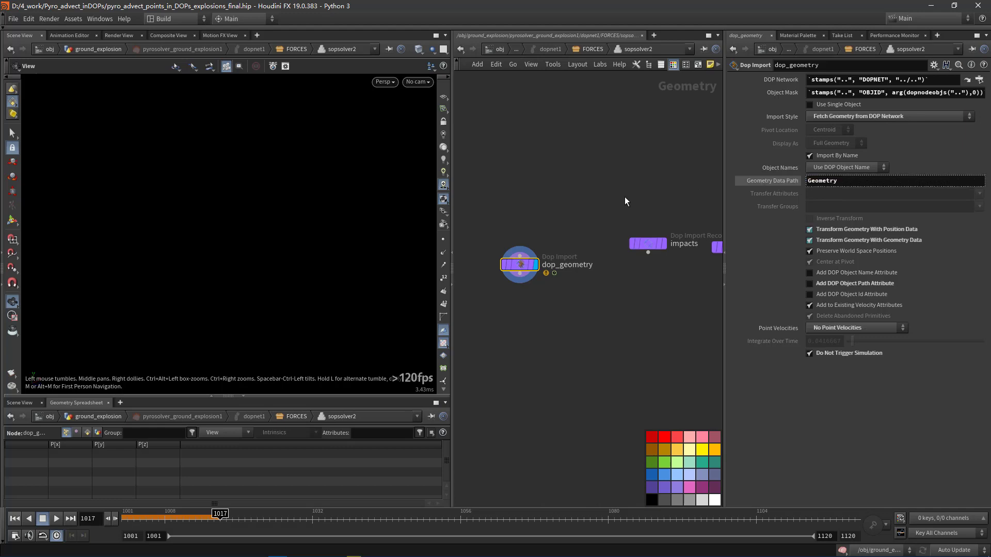
Step: Return to FORCES, compare the Data Name of sopsolver2 with that of sopsolver1, and remove sopsolver2
click(588, 49)
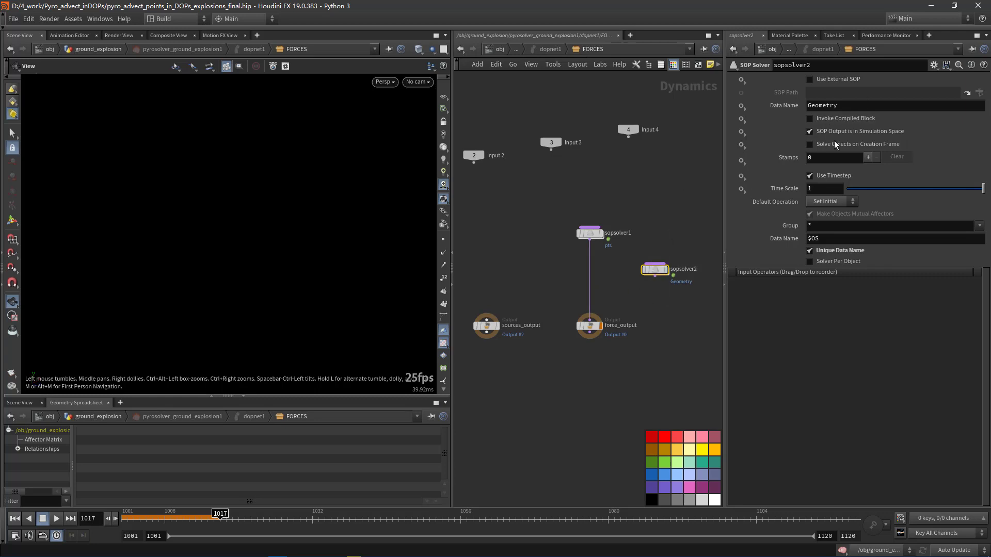
drag(780, 110, 710, 117)
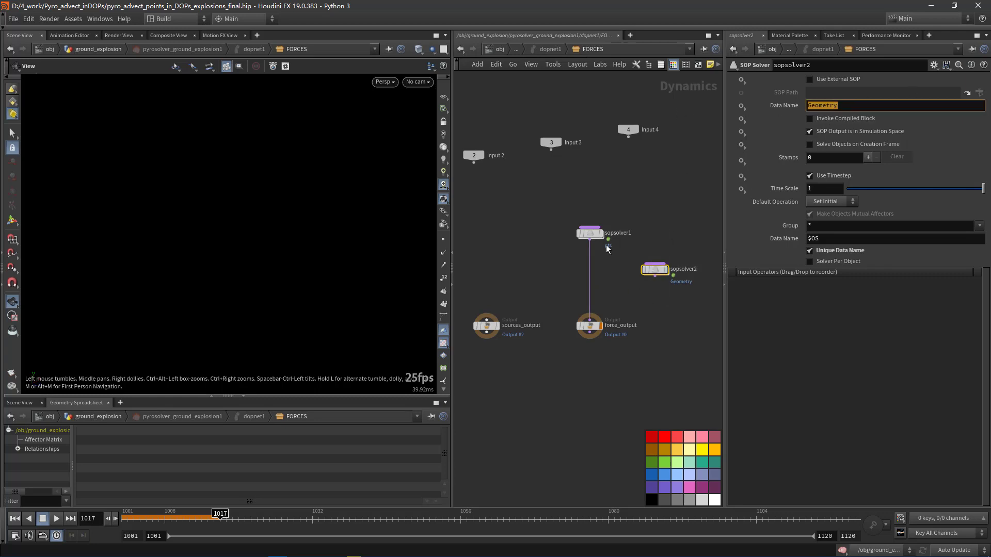
drag(604, 195, 574, 249)
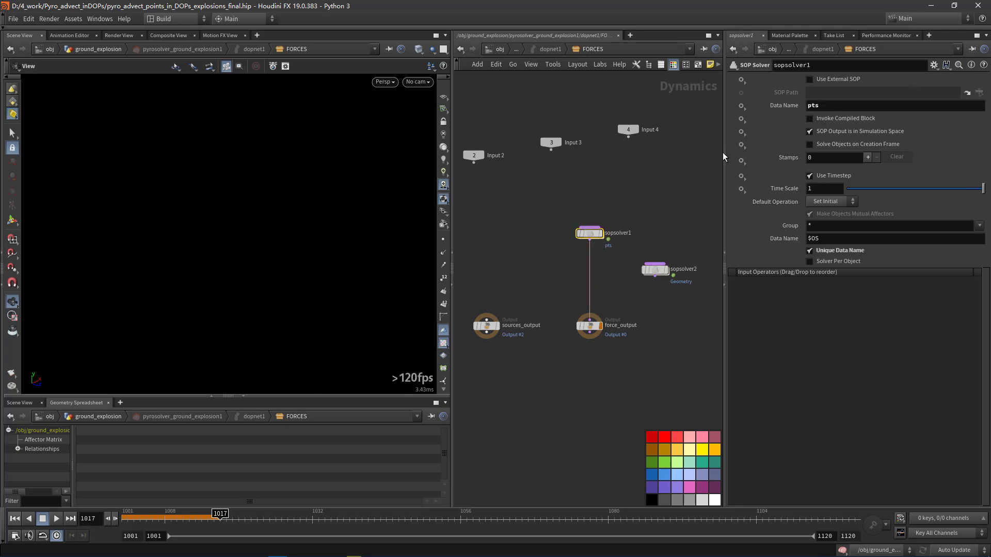
drag(640, 207, 667, 283)
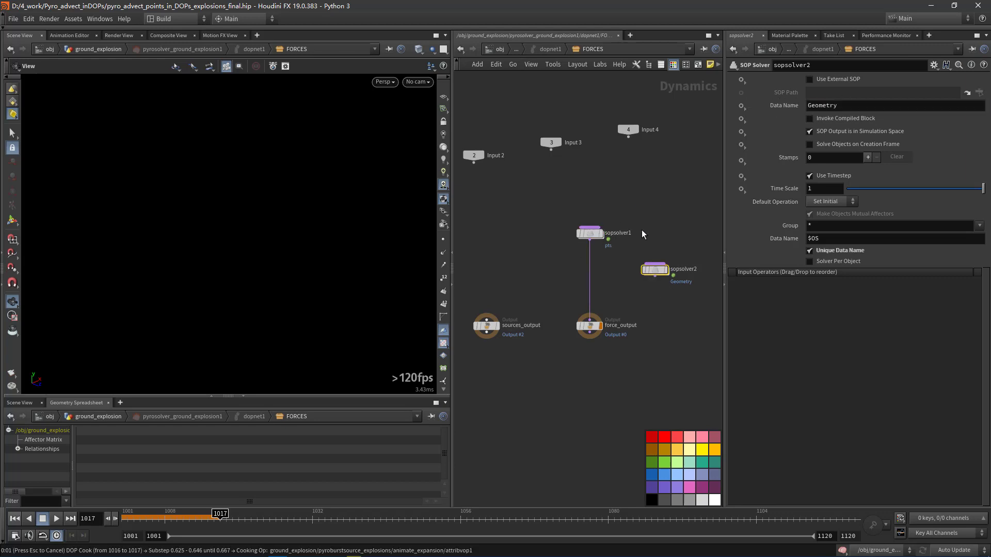
Step: Open sopsolver1 and inspect the Geometry Data Path of its pts and dop_geometry1 DOP Imports
double_click(591, 235)
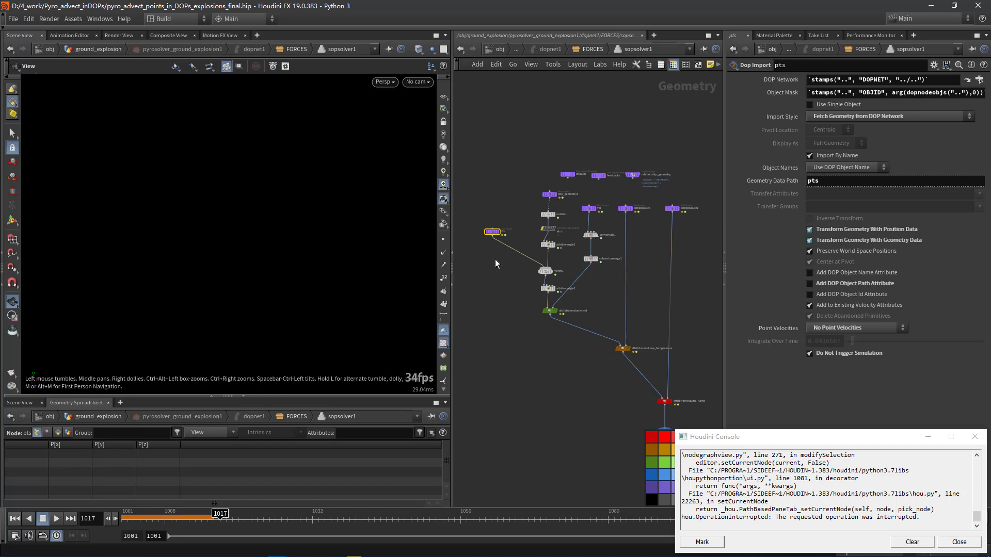
scroll(494, 258, up, 4)
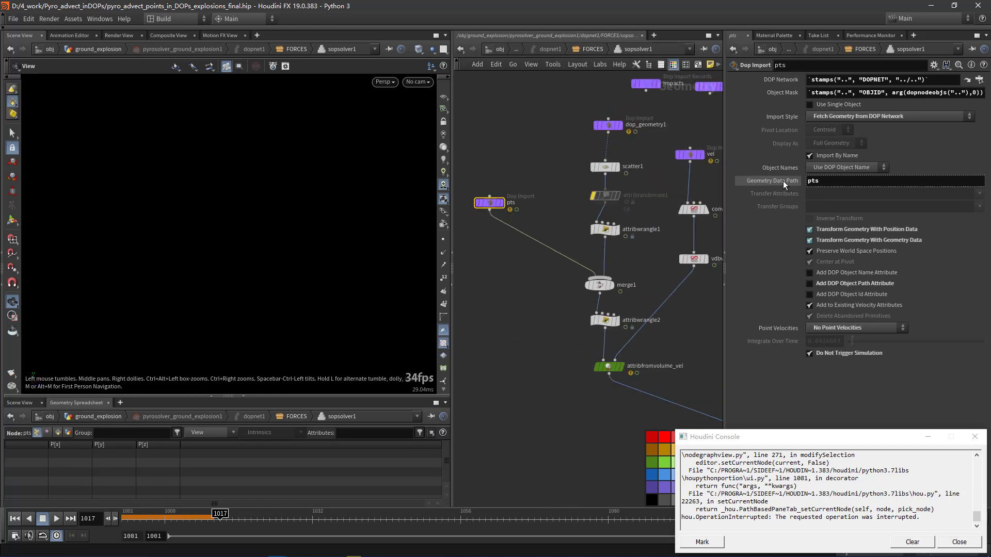
middle_drag(531, 192, 541, 226)
drag(507, 186, 481, 290)
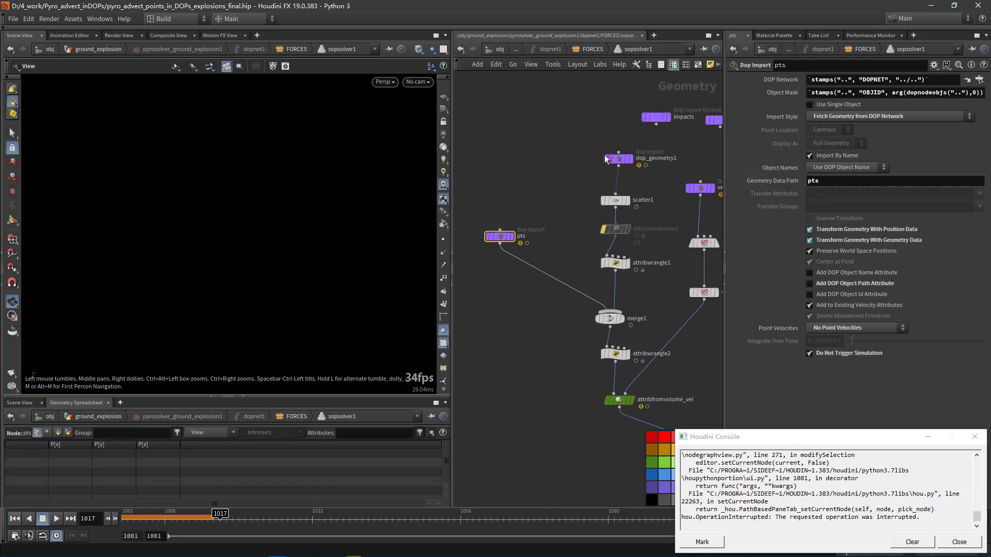
click(609, 158)
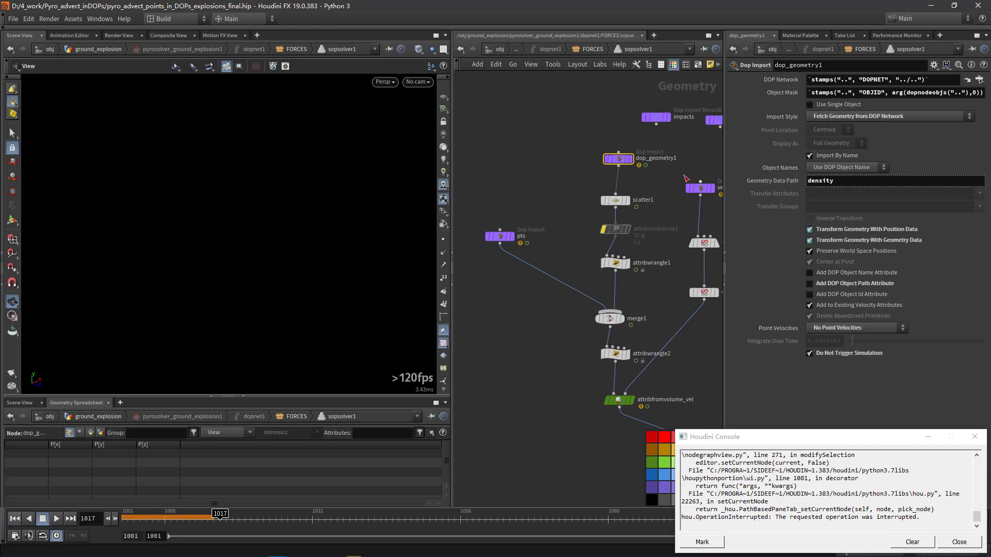
double_click(824, 181)
click(541, 199)
Step: Rewind the timeline to frame 1001, try playing the simulation, and return to the first frame
click(26, 519)
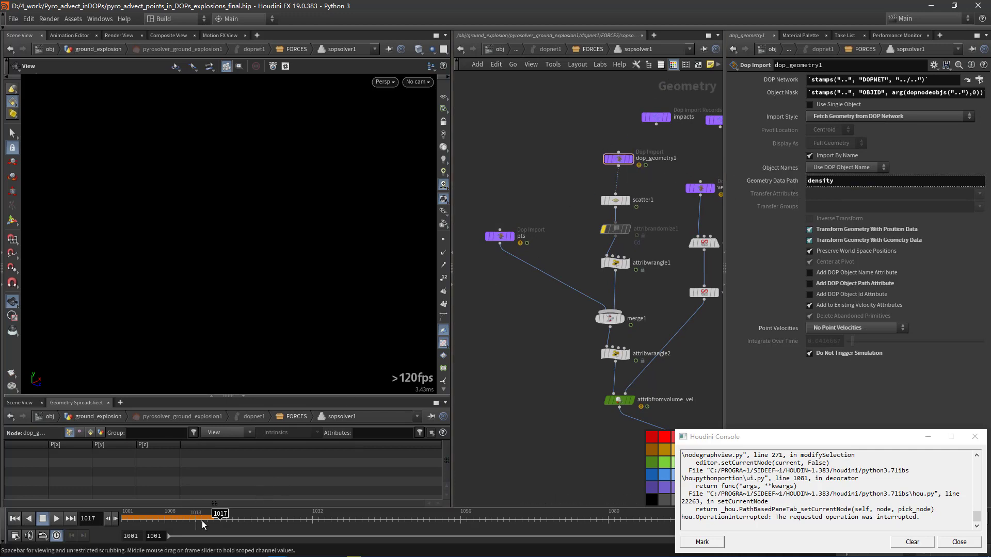
click(15, 519)
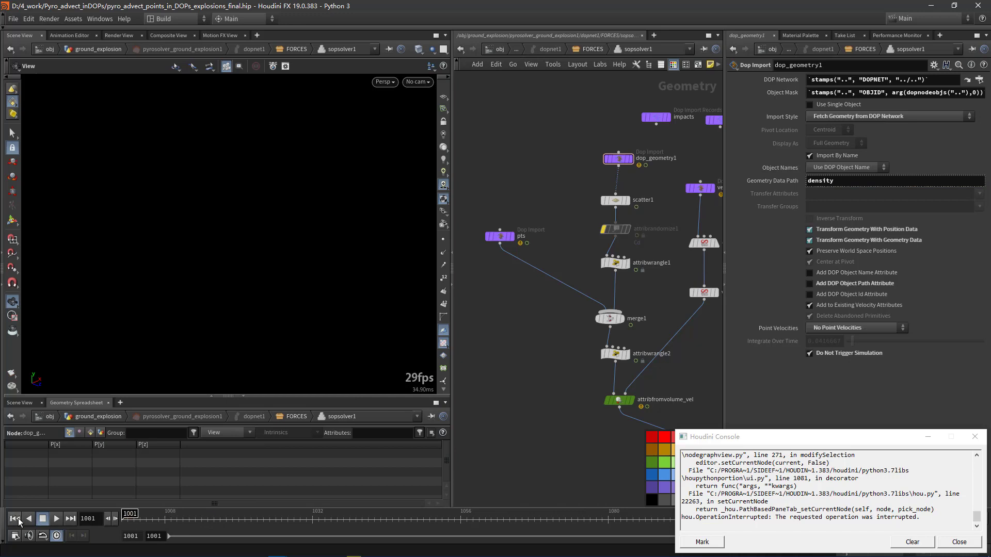
click(56, 520)
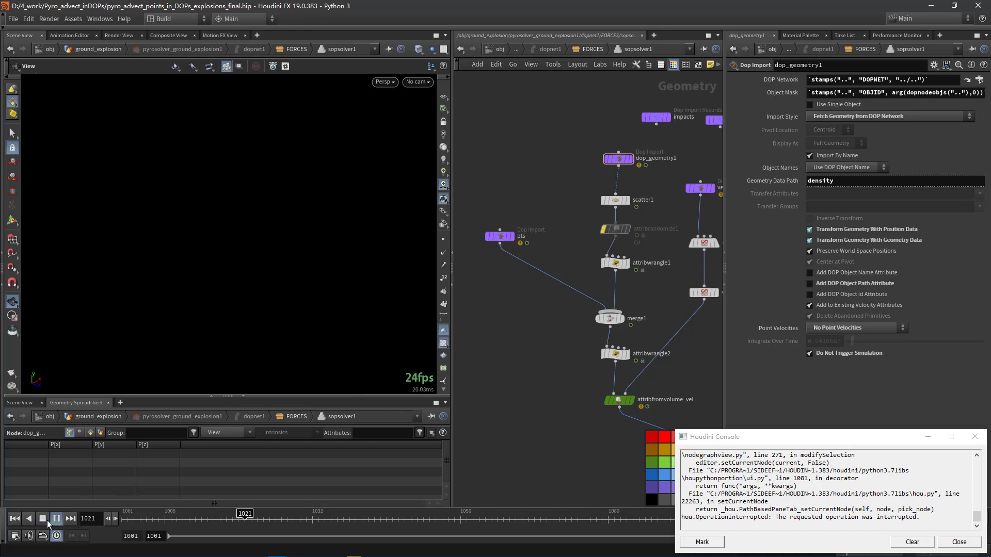
click(15, 519)
Step: Go back to the ground_explosion network and set the pyro solver's Voxel Size to 0.5
click(551, 54)
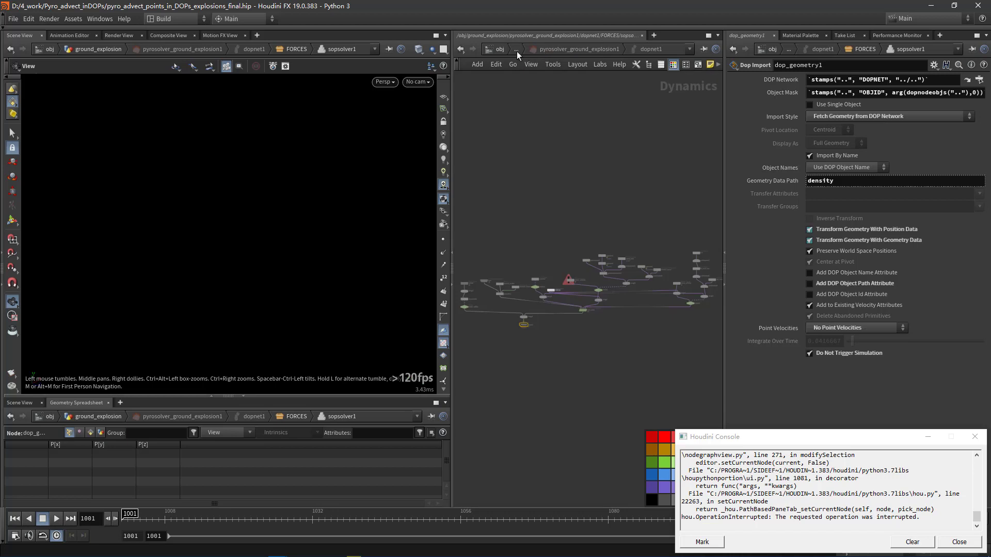
click(516, 51)
click(543, 60)
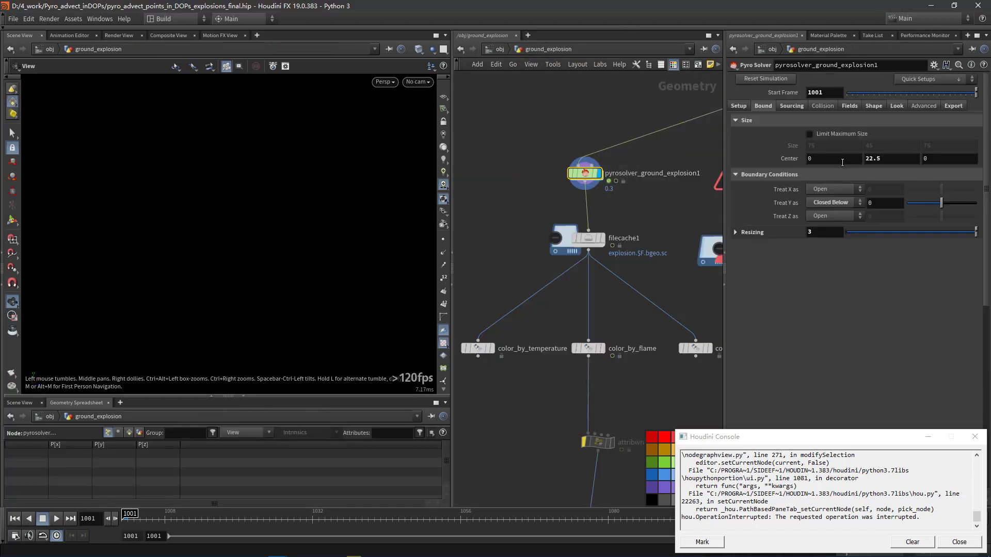
click(739, 107)
drag(825, 136, 810, 133)
text(.5)
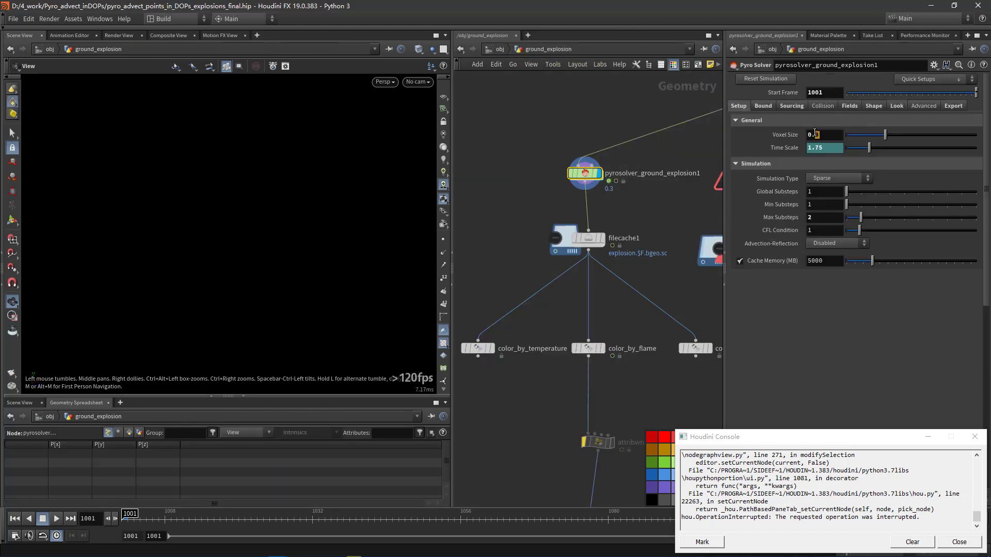
key(Return)
Step: Play the simulation up to frame 1010, stop it, and examine the advected points up close
click(56, 519)
click(528, 395)
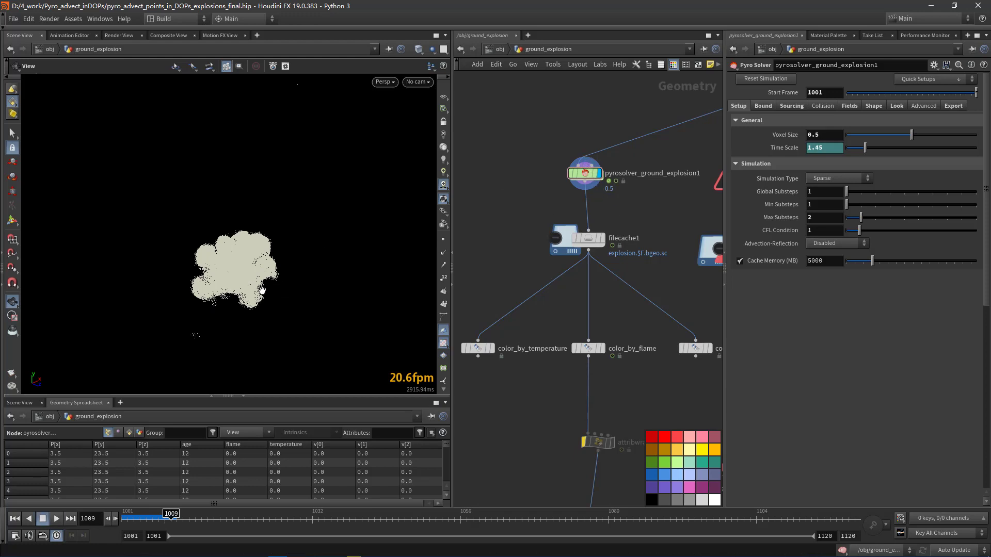
drag(283, 285, 305, 259)
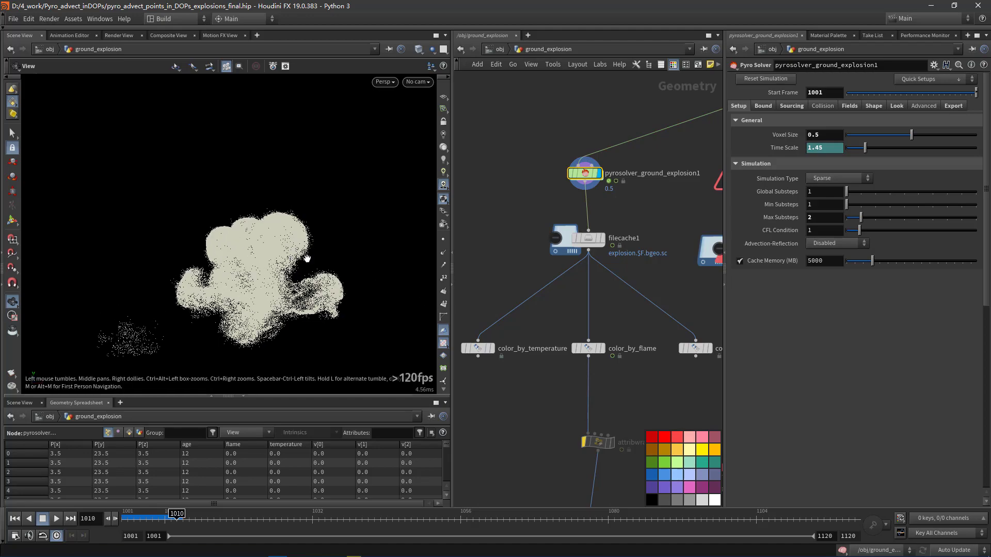
right_drag(305, 259, 374, 259)
middle_drag(374, 259, 417, 226)
Step: Inspect the pts field in the pyro solver's export fields and toggle the temperature field's export on and back off
drag(586, 175, 594, 193)
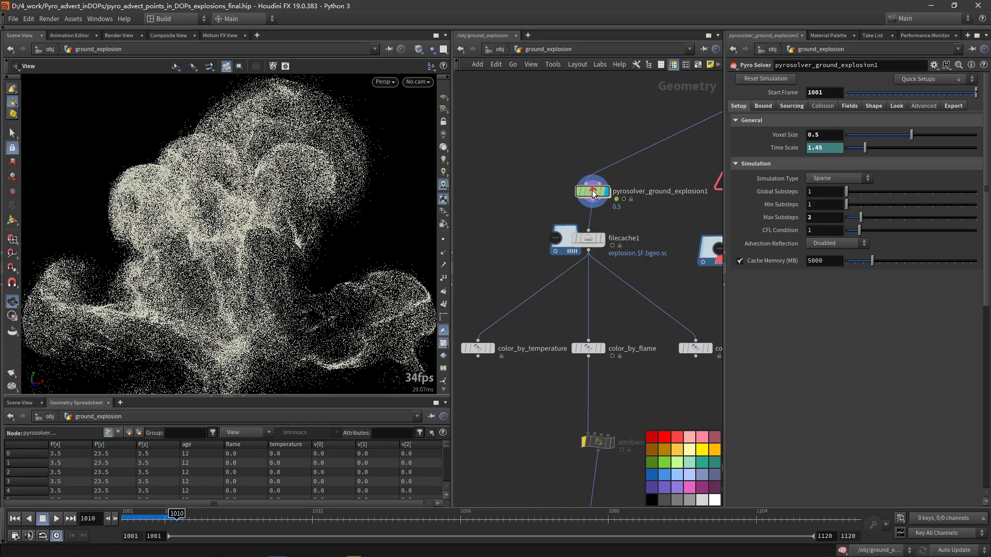
click(953, 106)
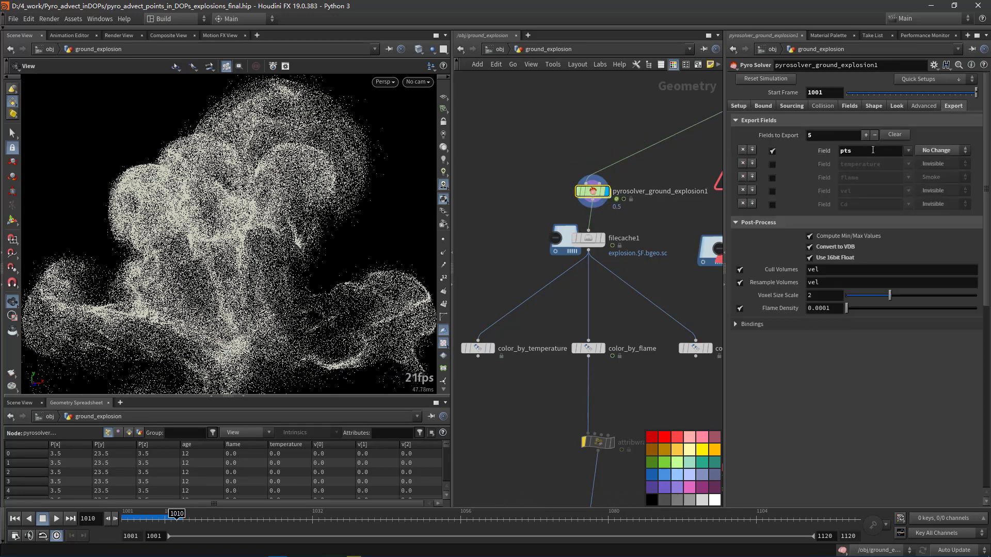
click(849, 151)
click(773, 165)
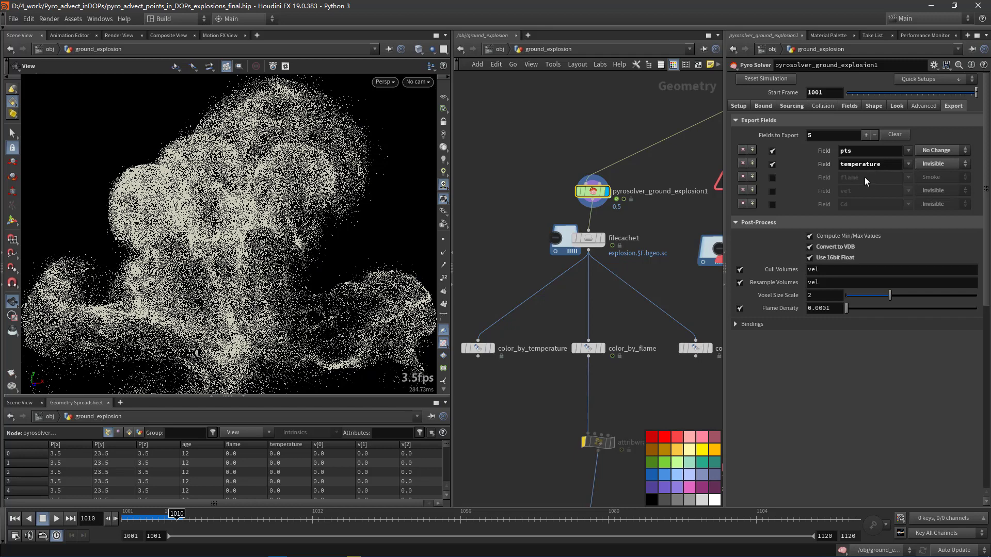
click(772, 165)
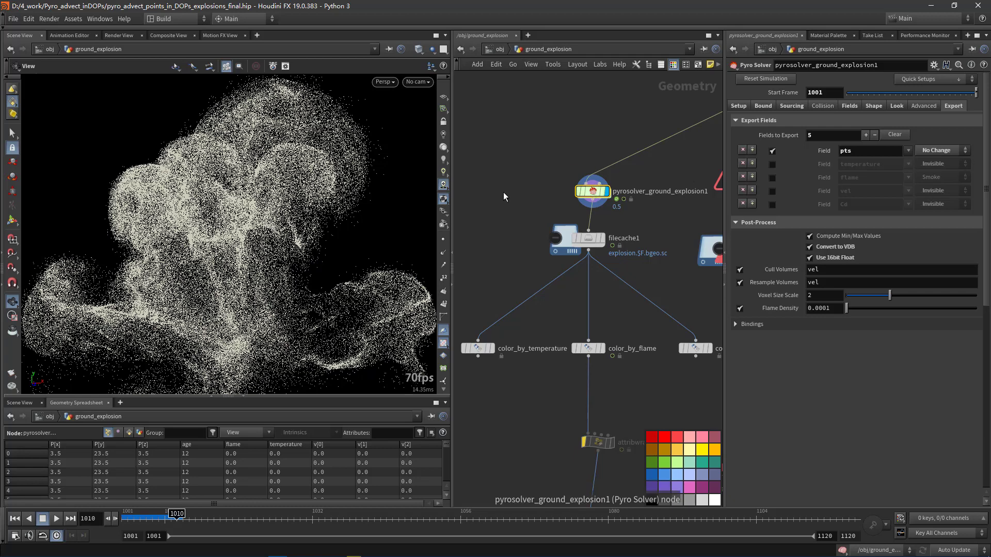
Step: Reopen sopsolver1 in the FORCES network and display its pts DOP Import with other objects hidden
double_click(590, 190)
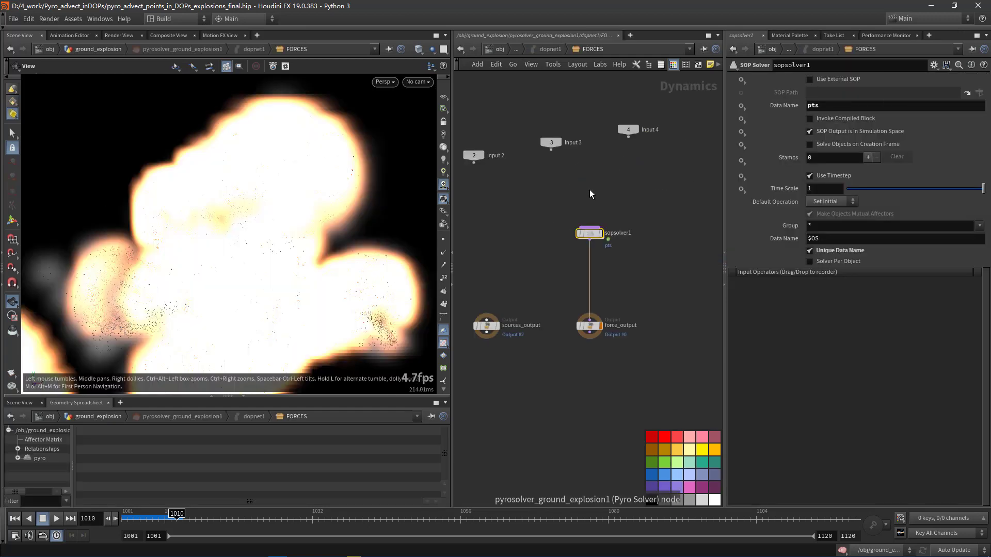
double_click(591, 236)
click(503, 237)
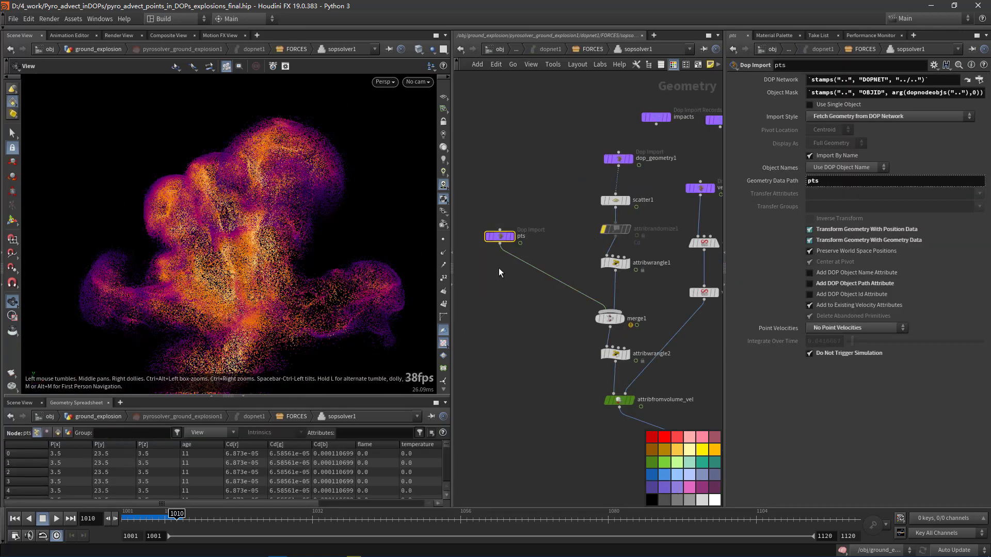
click(511, 237)
click(432, 49)
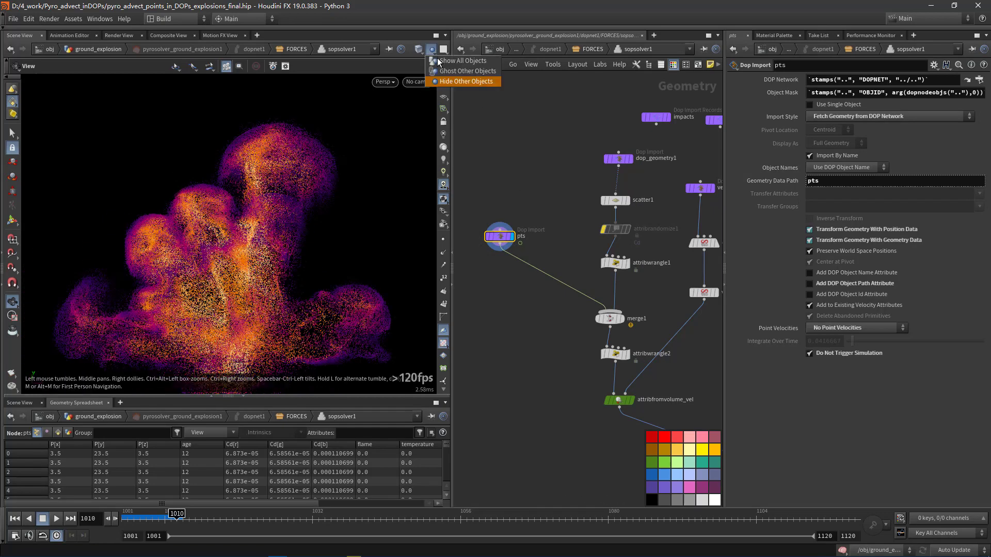
click(448, 81)
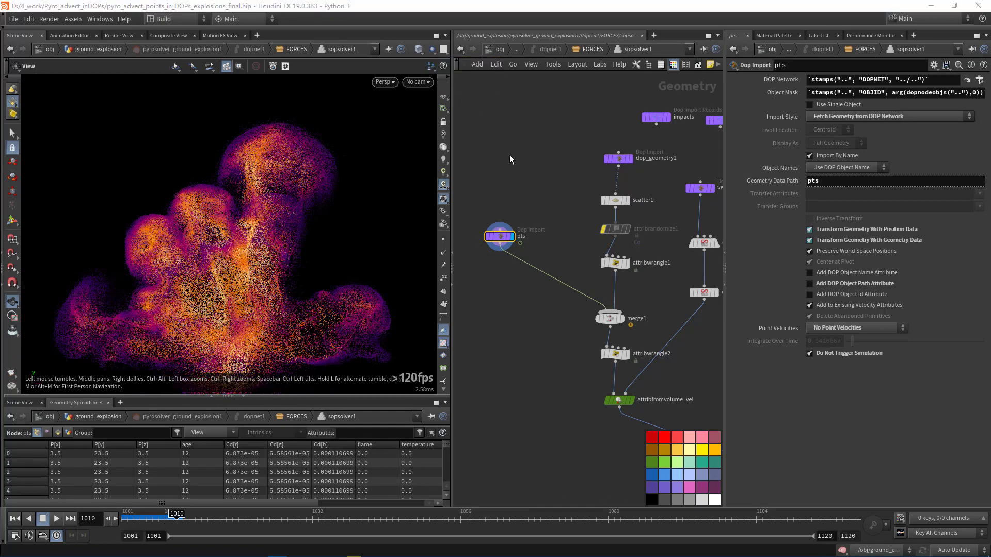
Step: Display the density volume imported by dop_geometry1 and inspect its settings
click(630, 160)
click(618, 158)
middle_drag(551, 158, 502, 161)
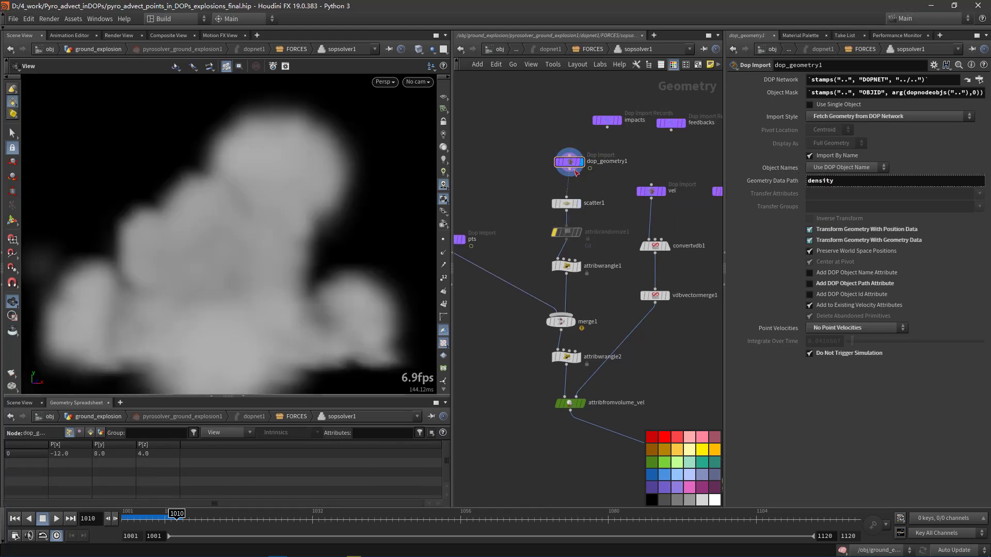
Step: Display the scatter1 points, check the Force Total Count, and examine the age expression in attribwrangle1
click(579, 204)
click(566, 204)
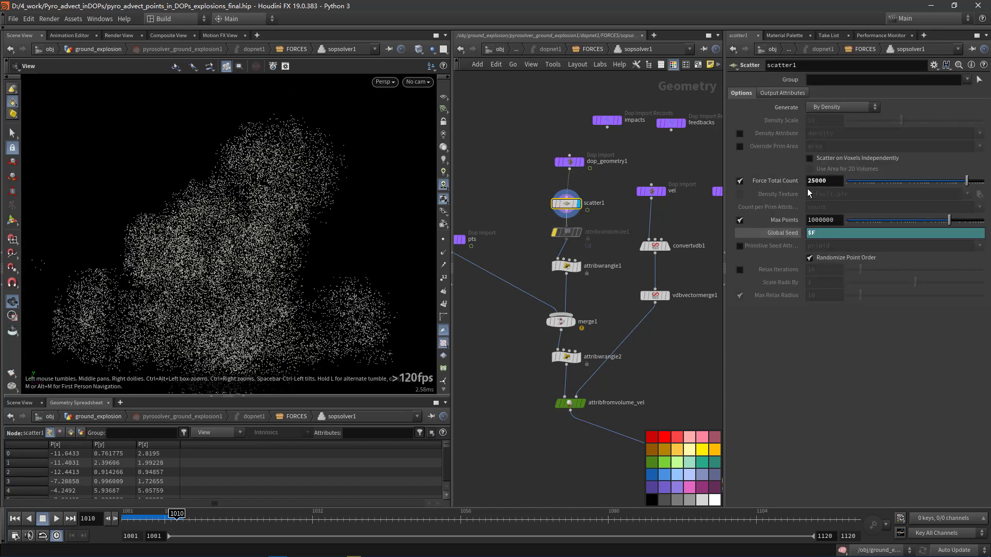
double_click(822, 180)
mouse_move(769, 197)
click(575, 268)
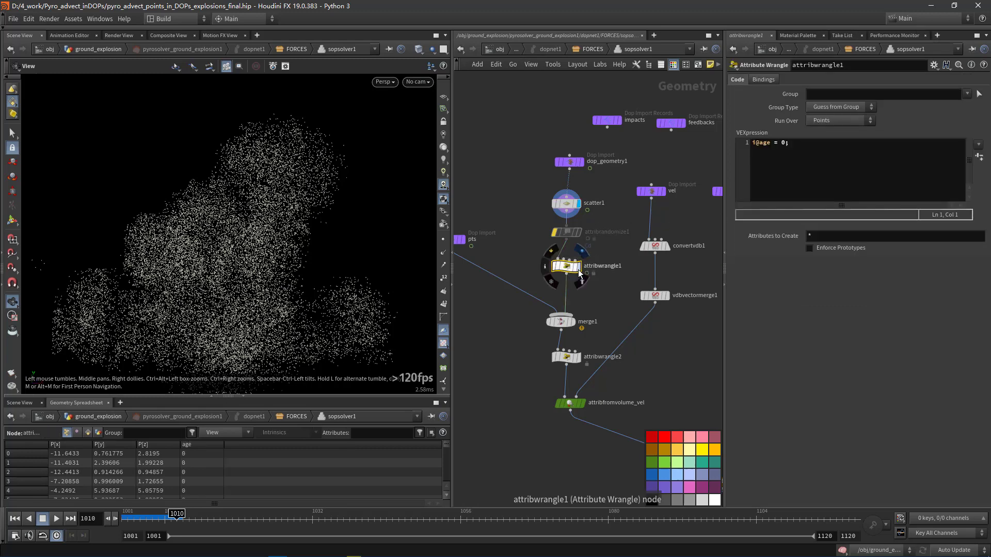
middle_drag(605, 253, 630, 242)
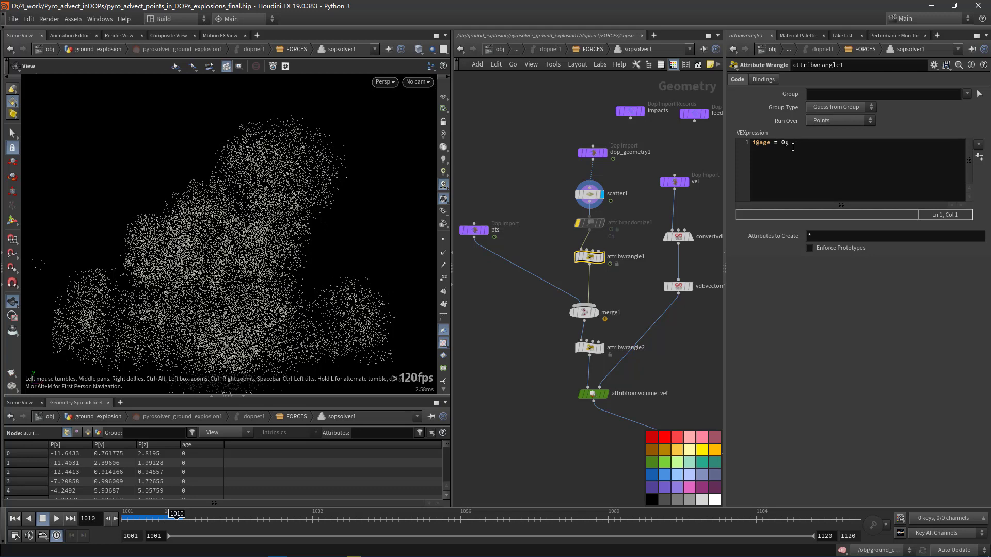
Step: Examine the age increment expression in attribwrangle2 below merge1
scroll(614, 289, down, 1)
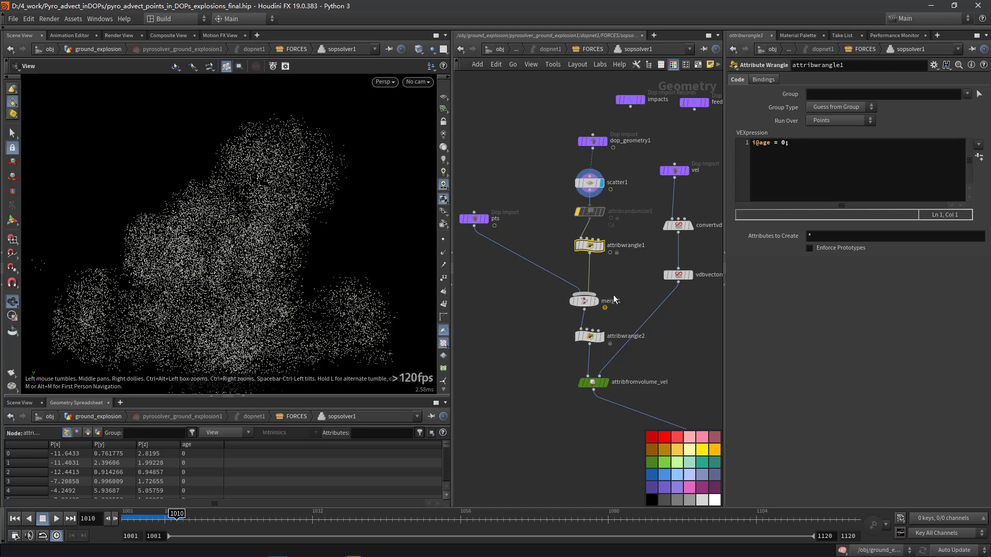
click(587, 349)
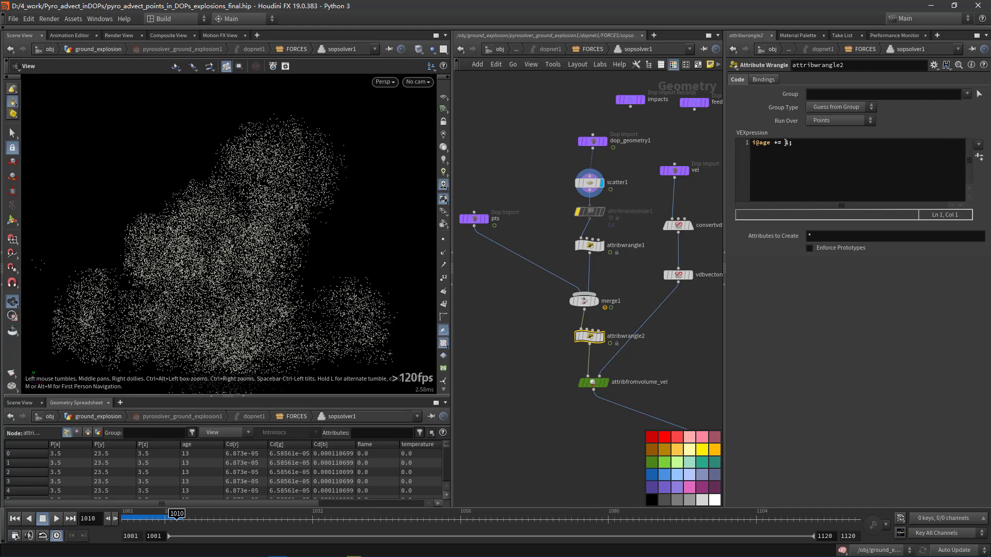
drag(785, 143, 772, 143)
key(Left)
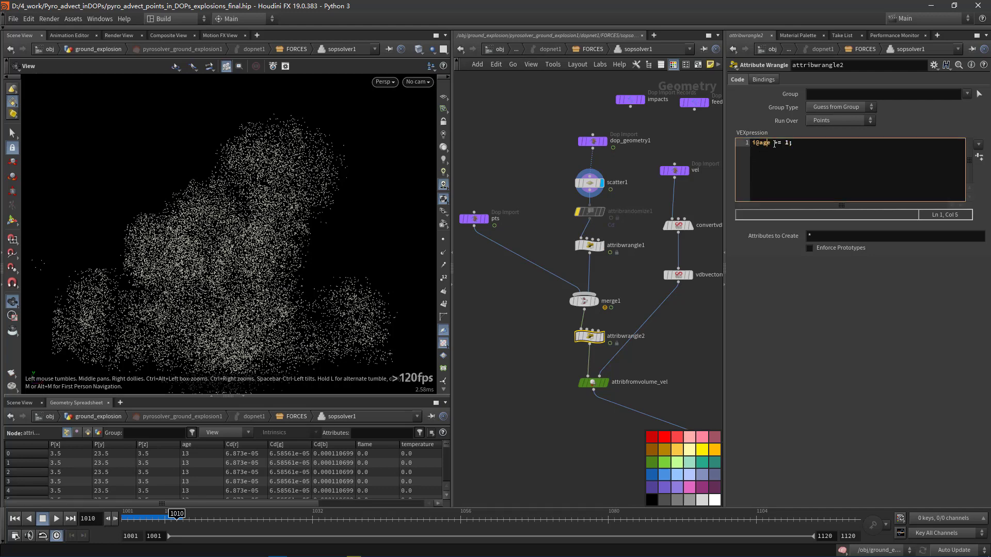
drag(772, 144, 761, 142)
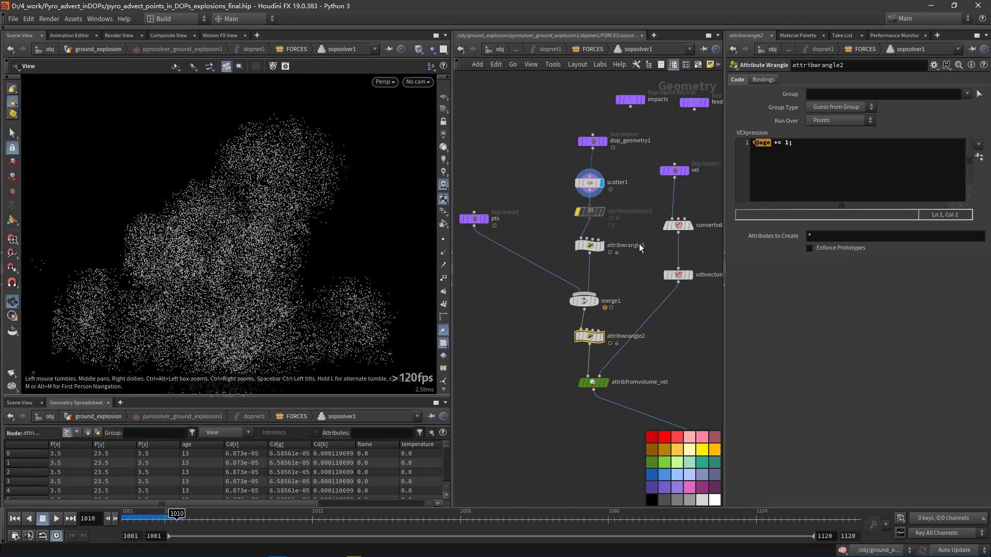
middle_drag(639, 243, 627, 230)
click(617, 247)
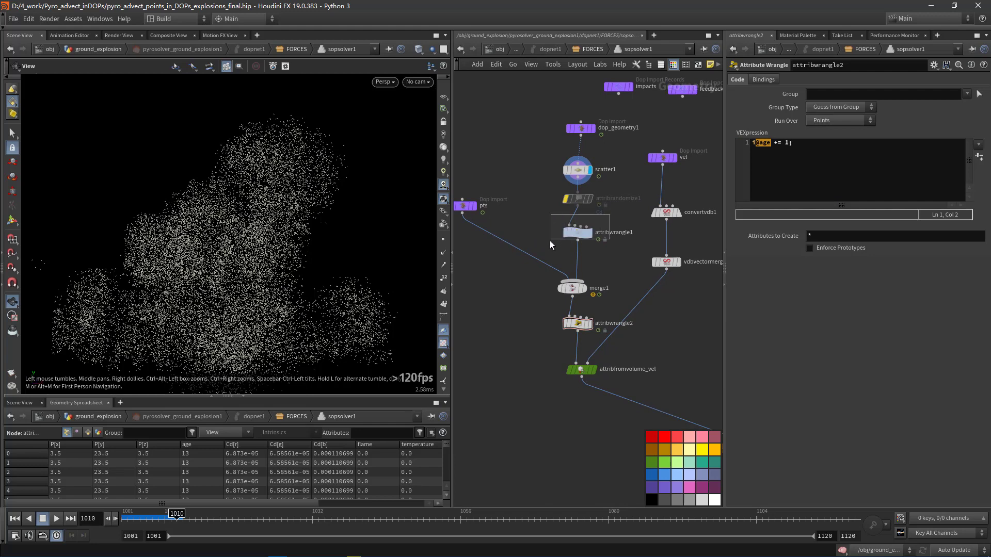
Step: Bypass attribwrangle1 and attribwrangle2 temporarily, and re-enable both age wrangles
click(577, 232)
click(579, 325)
mouse_move(579, 323)
mouse_down()
mouse_move(601, 312)
mouse_move(573, 323)
mouse_up()
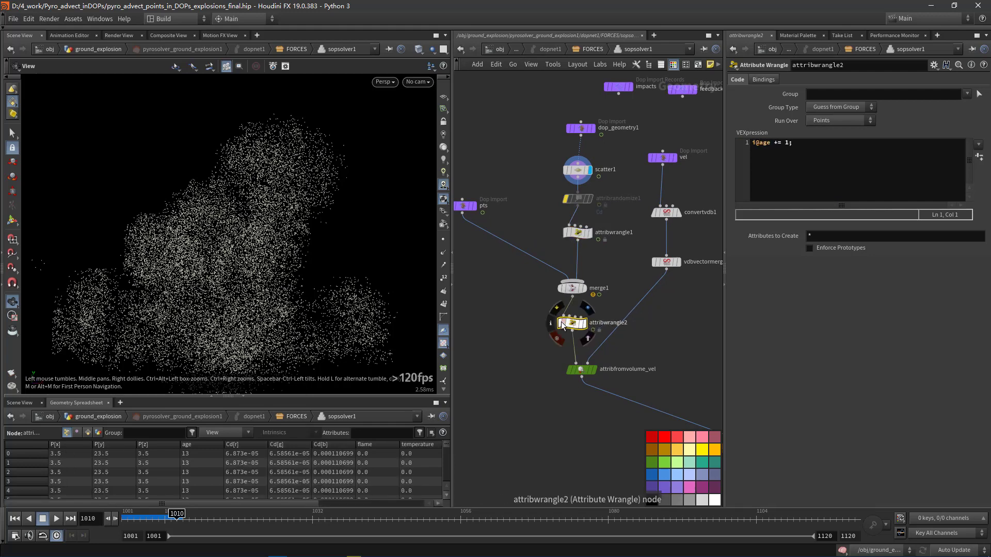
click(557, 309)
click(577, 233)
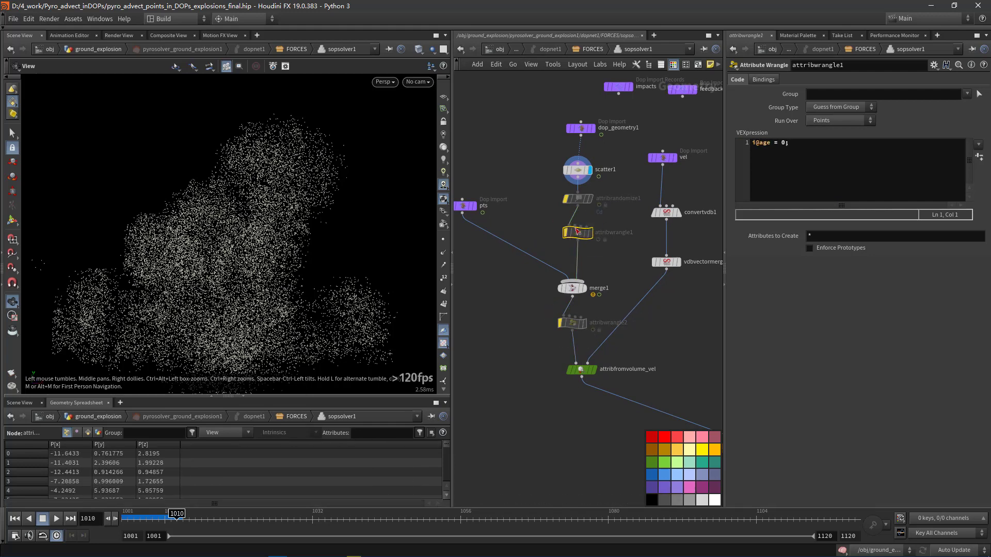
click(564, 223)
click(567, 227)
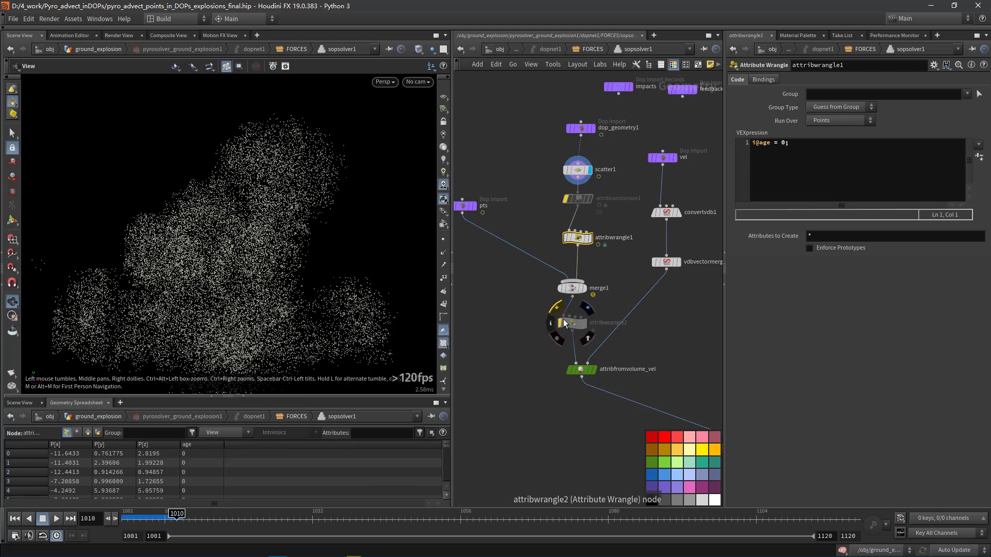
click(561, 321)
Step: Trace the pts import and the scatter1 branch, and display their combined points at merge1
click(464, 206)
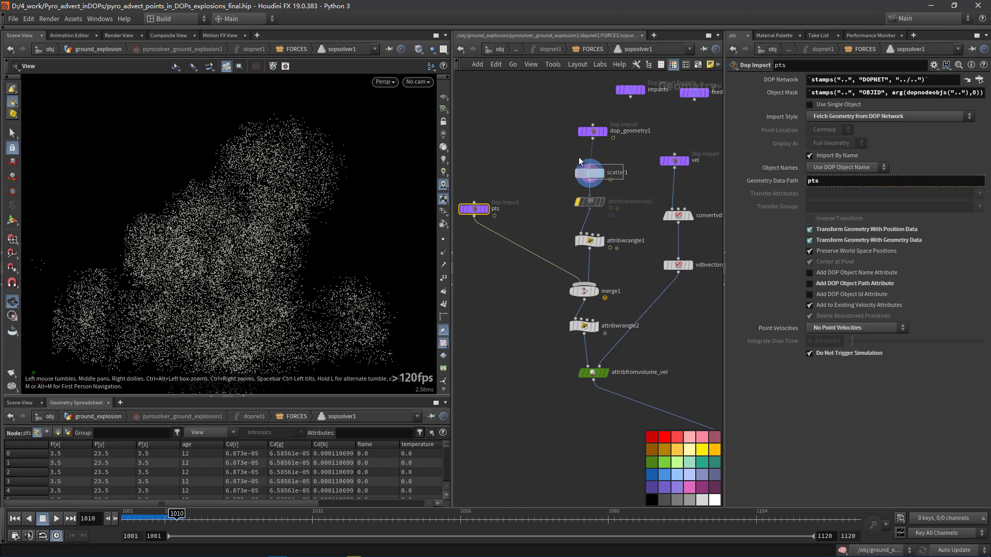
click(587, 173)
click(592, 240)
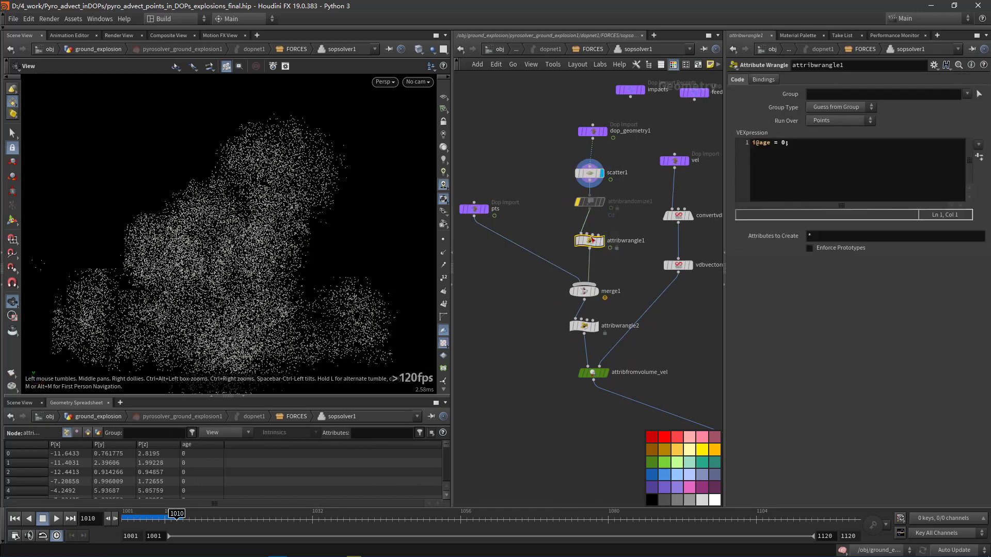
click(583, 291)
click(596, 291)
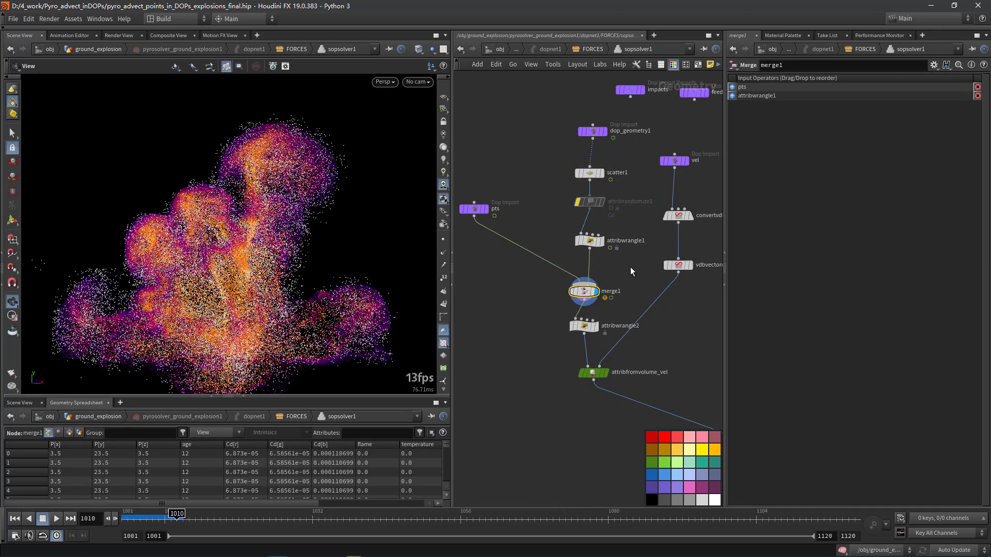
Step: Move the pts node closer to the scatter branch and check merge1's node information
middle_drag(630, 268, 624, 253)
drag(472, 196, 490, 207)
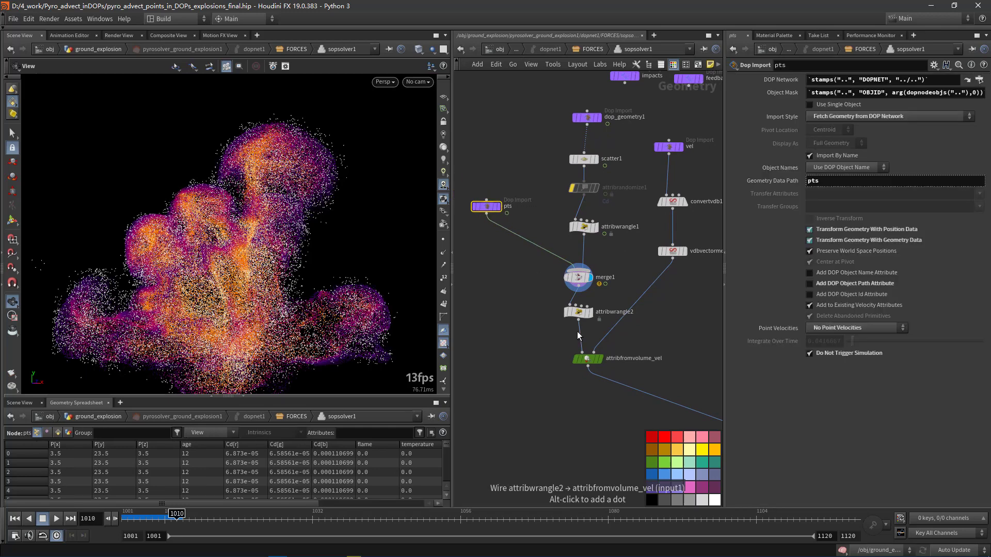
middle_click(559, 279)
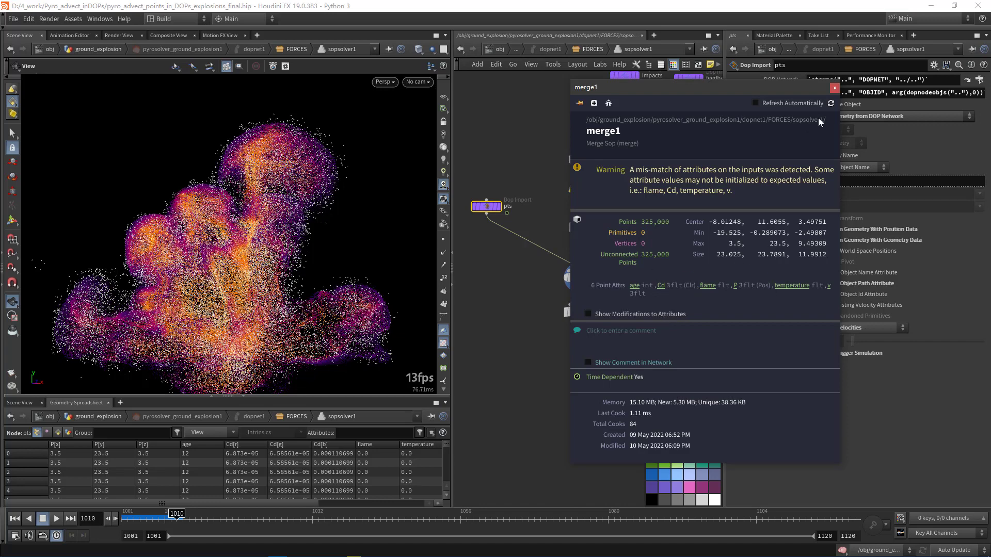
click(835, 91)
Step: Display the vel DOP Import and view its whole velocity volume from an angle
middle_drag(668, 303, 656, 305)
drag(688, 165, 653, 126)
middle_drag(649, 132, 619, 148)
scroll(689, 161, up, 3)
click(606, 166)
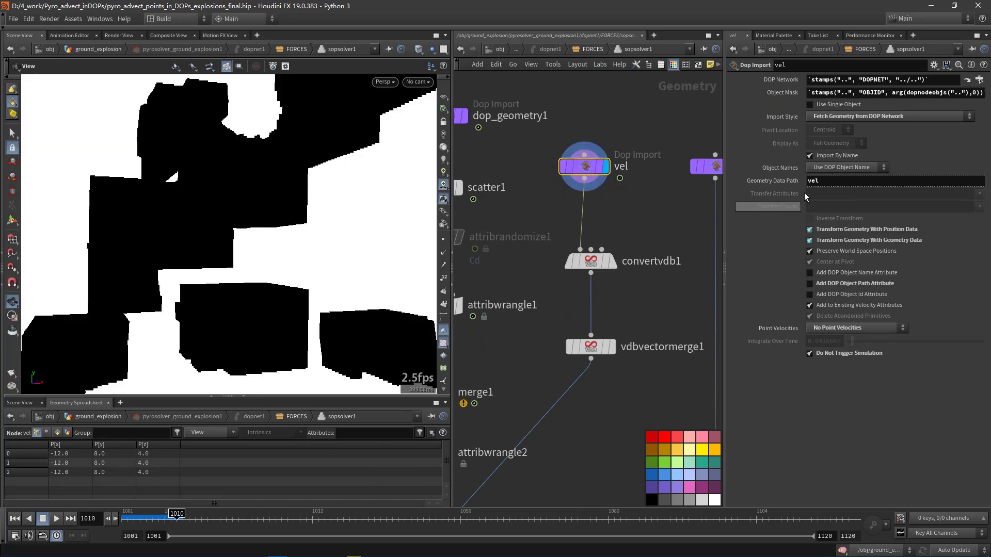
right_drag(349, 219, 164, 203)
middle_drag(305, 178, 293, 210)
drag(293, 210, 312, 207)
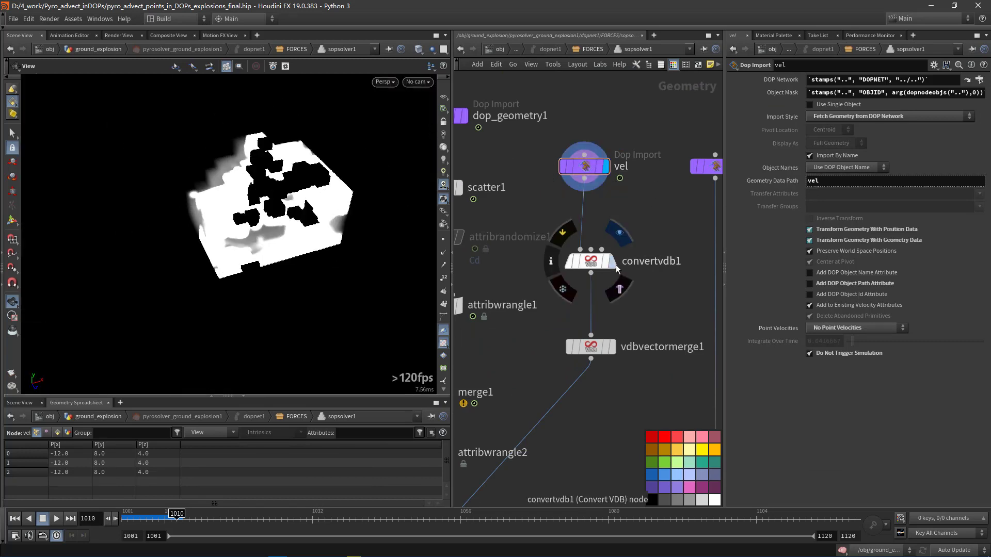
Step: Check the vel import's node information, and display convertvdb1 to compare its converted VDB information
click(563, 168)
click(547, 166)
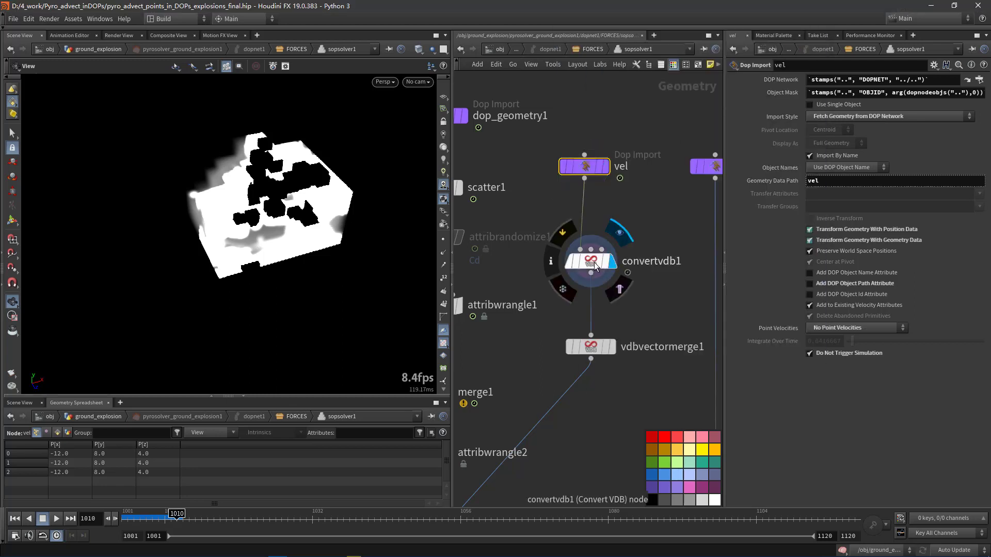
click(594, 265)
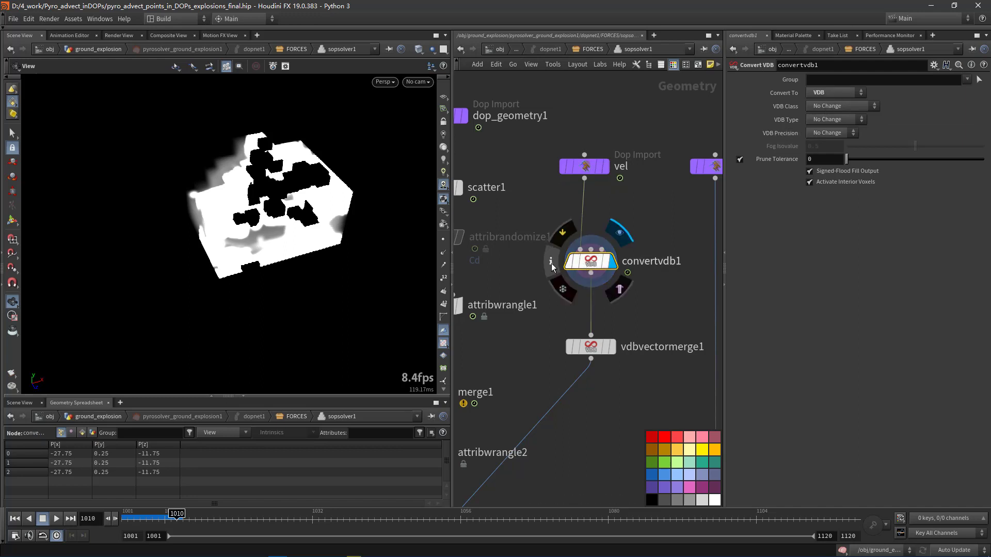
click(550, 264)
middle_drag(645, 273, 646, 202)
Step: Inspect the X, Y and Z groups of vdbvectormerge1 and display its merged velocity VDB
click(591, 276)
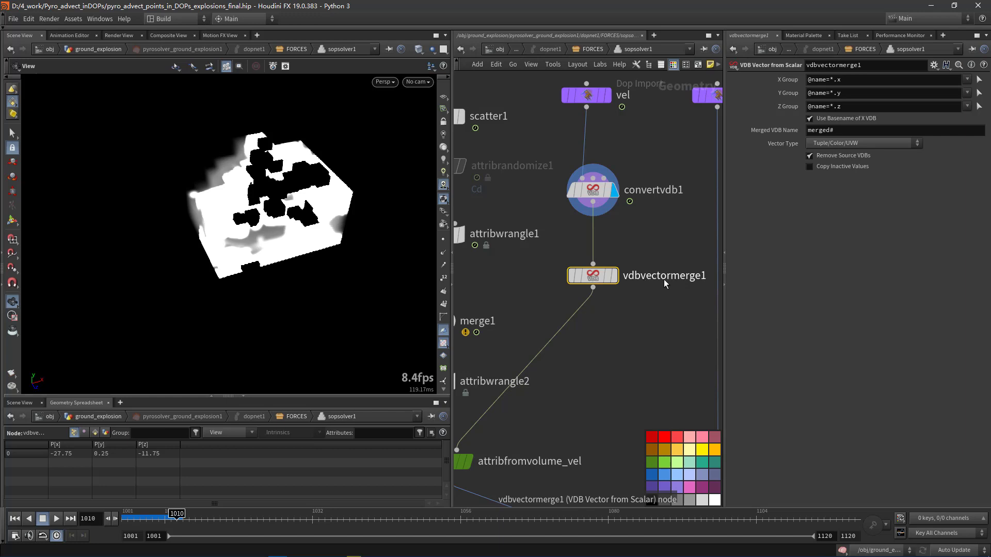
click(849, 80)
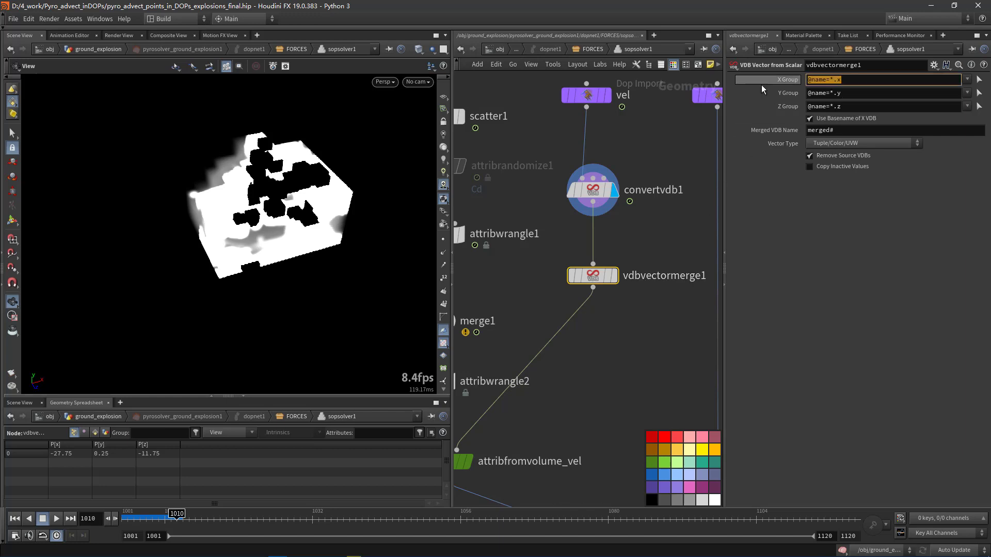
click(853, 94)
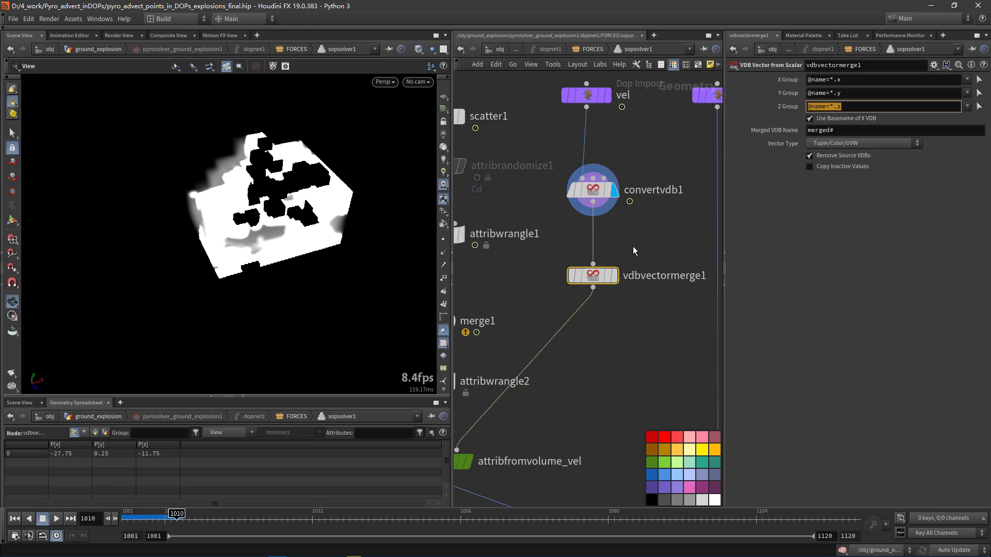
mouse_move(617, 282)
click(555, 276)
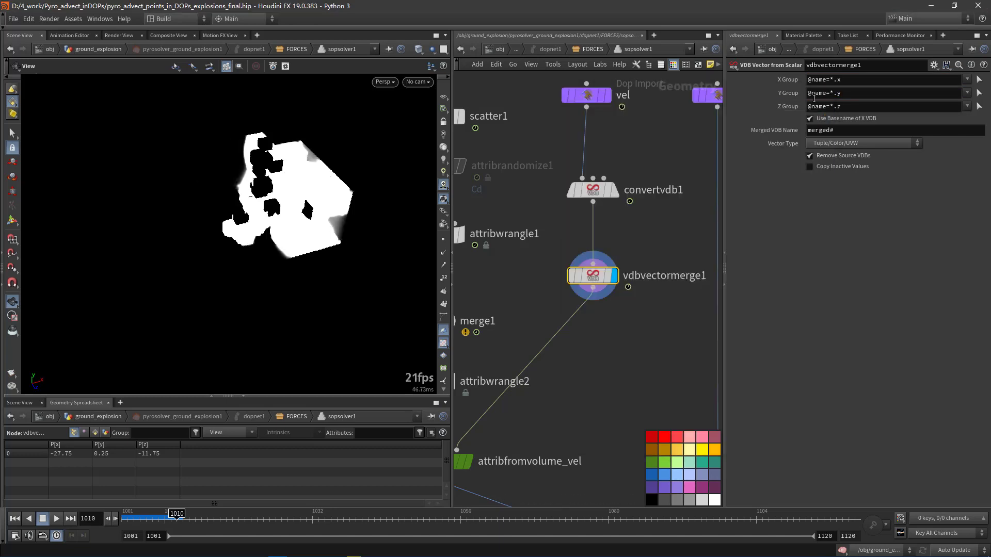
Step: Display attribwrangle2's output points and frame the full point cloud from the side
middle_drag(639, 322, 696, 259)
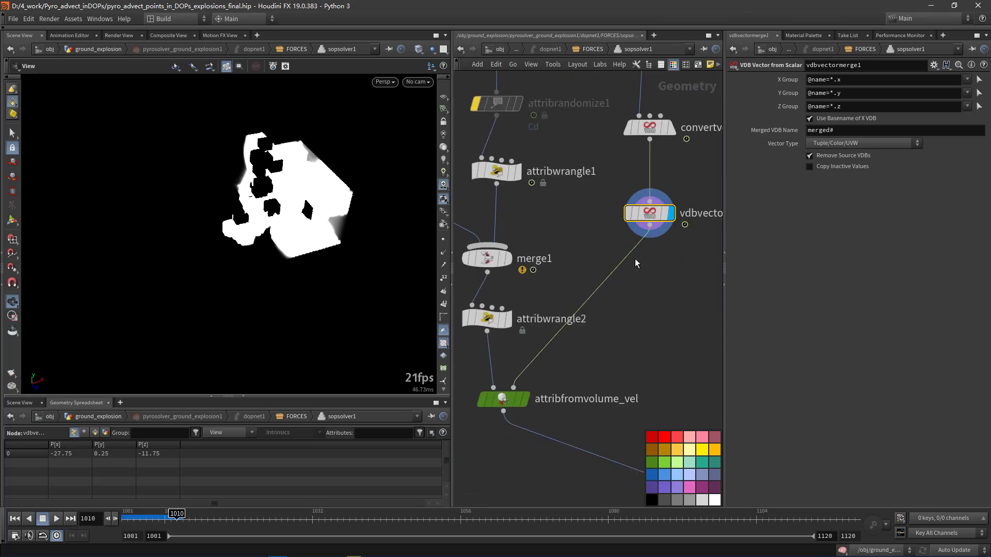
click(507, 318)
scroll(256, 221, up, 4)
middle_drag(258, 219, 233, 260)
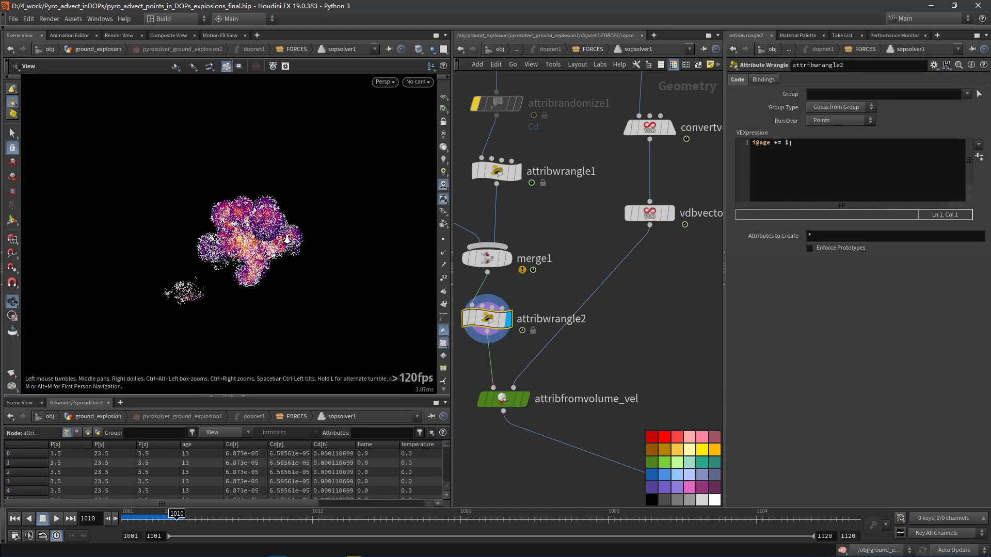
scroll(233, 260, up, 3)
drag(234, 259, 237, 212)
middle_drag(689, 283, 723, 244)
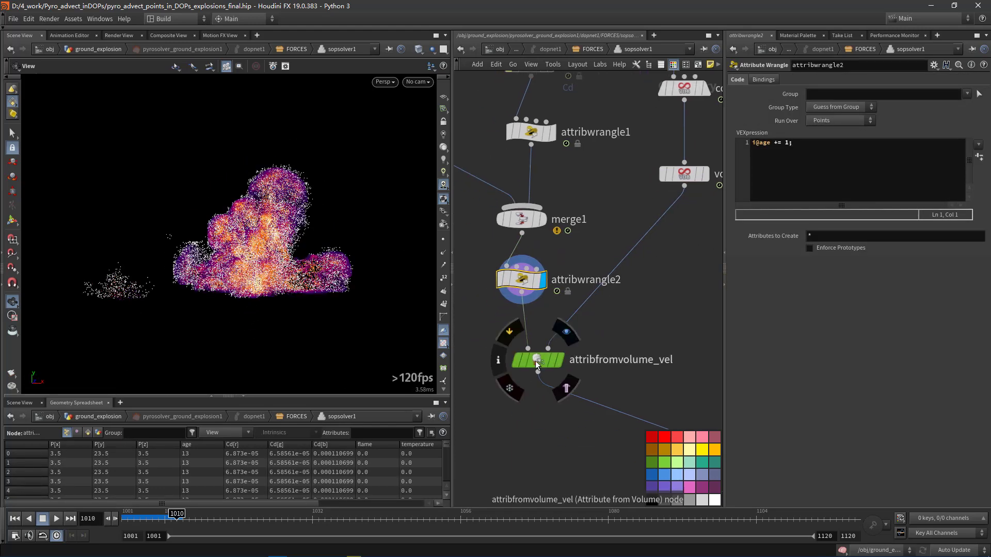
Step: Inspect how attribfromvolume_vel transfers the vel volume to the v attribute, display it and check its node information
click(537, 360)
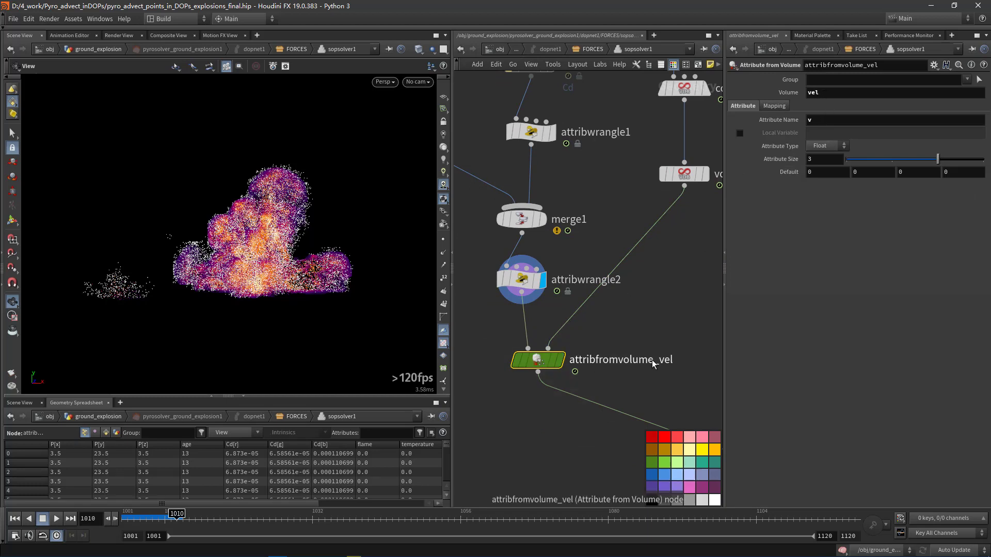
drag(534, 359, 534, 368)
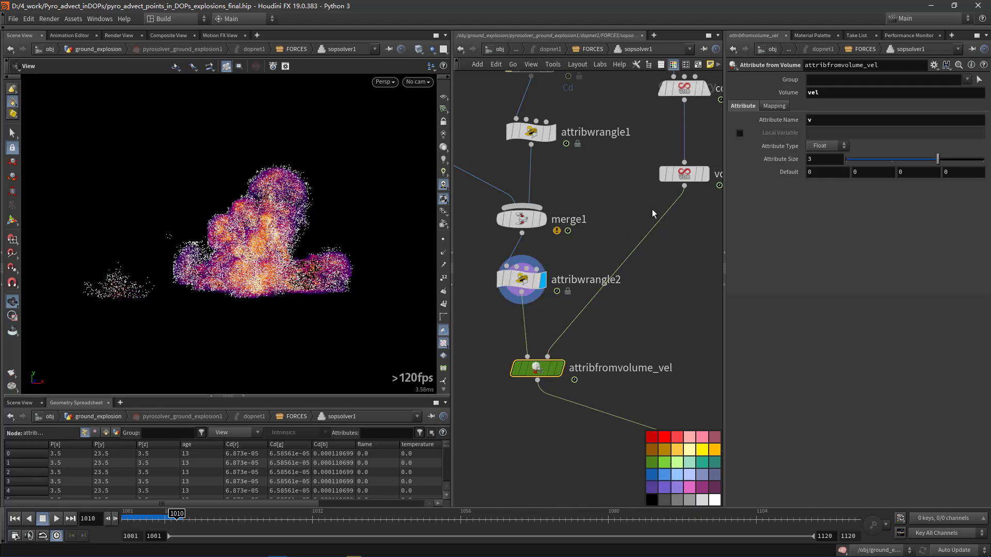
click(686, 173)
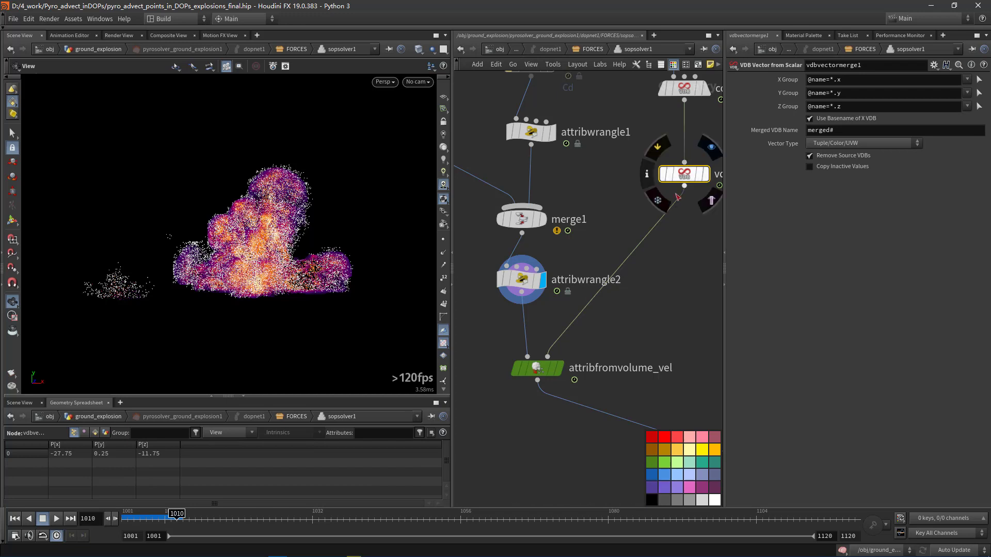
click(536, 368)
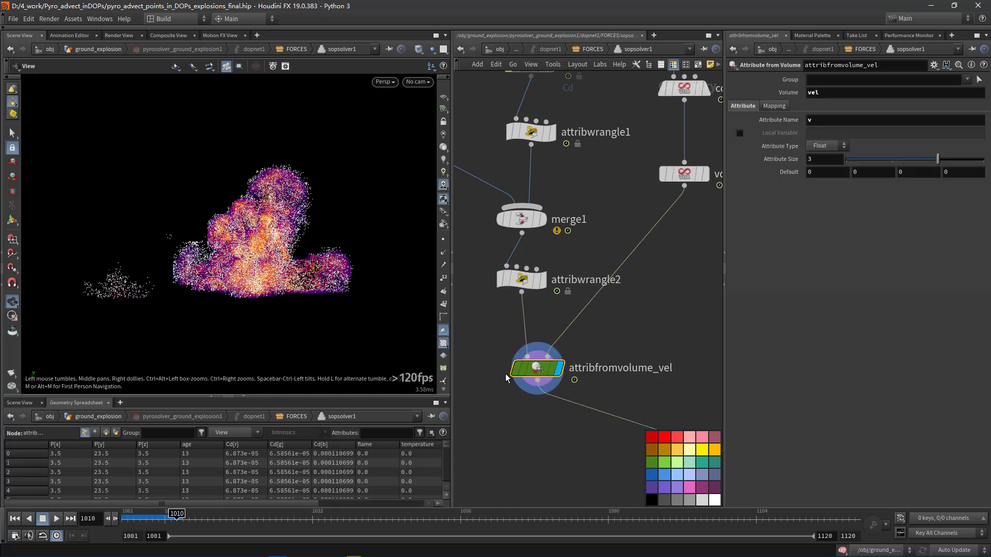
click(496, 367)
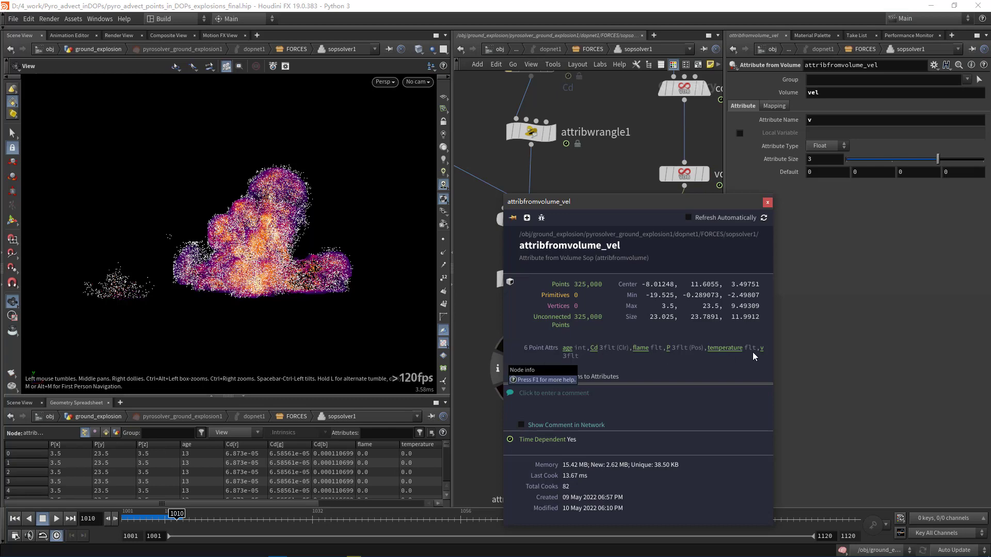
click(767, 203)
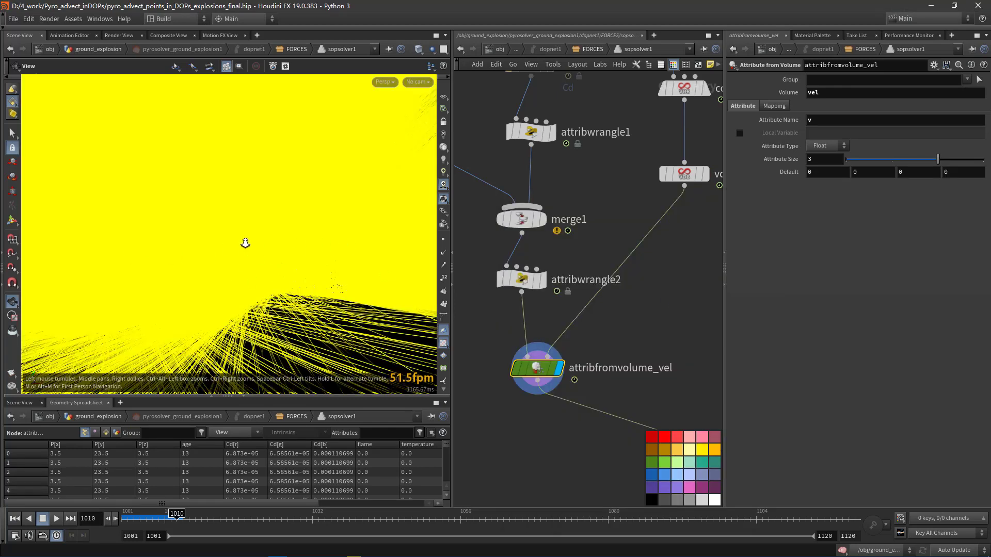
Step: View the point velocity trails of attribfromvolume_vel and recheck the v attribute in its node information
drag(245, 243, 340, 281)
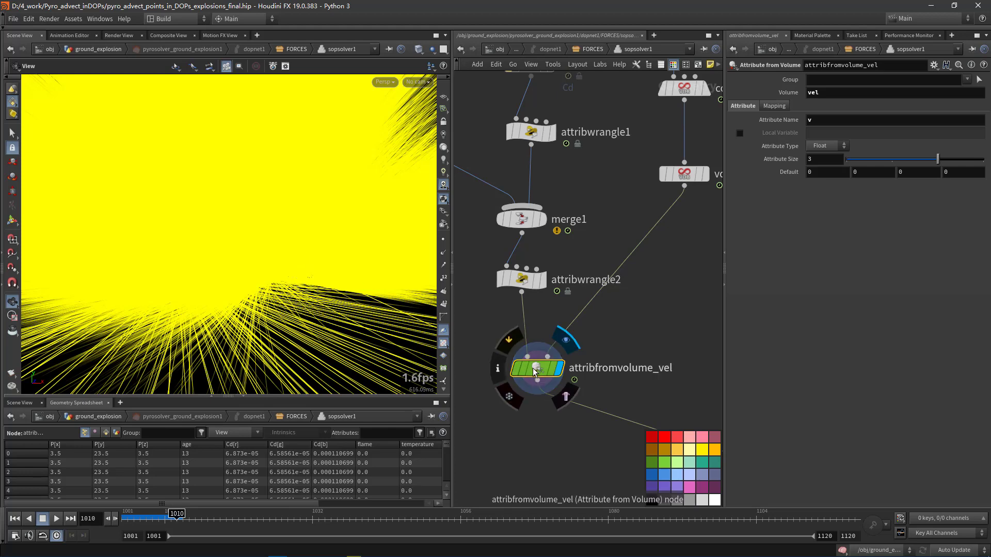
click(498, 369)
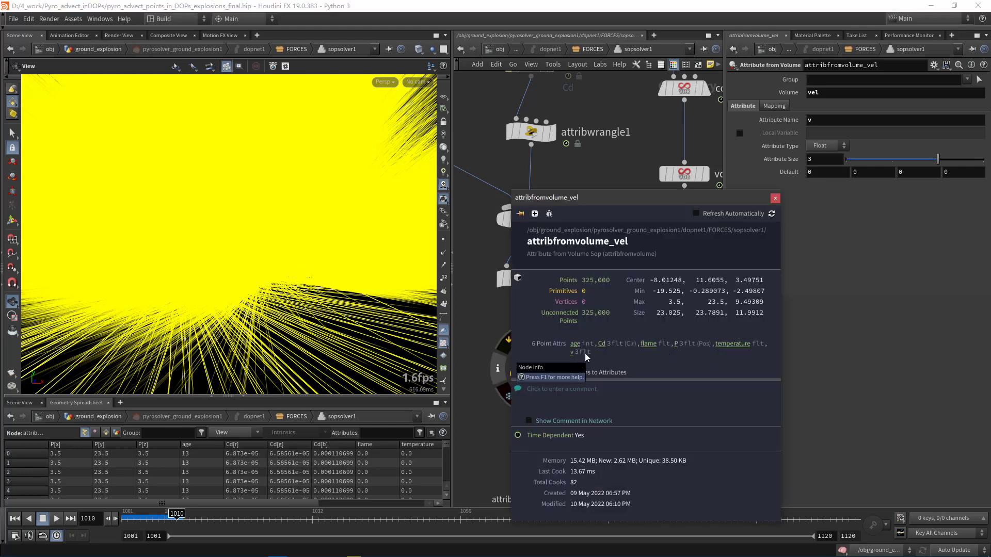
click(775, 198)
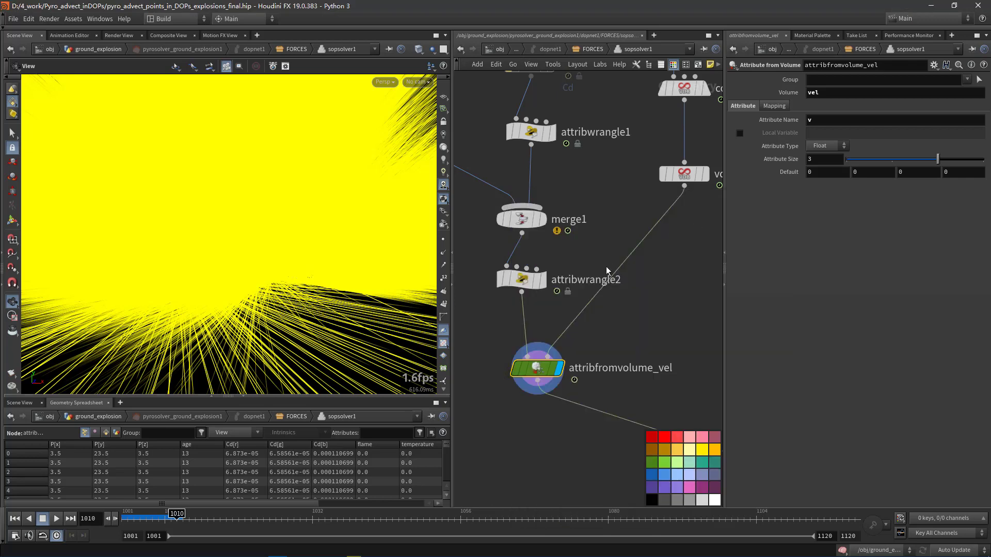
drag(384, 246, 258, 207)
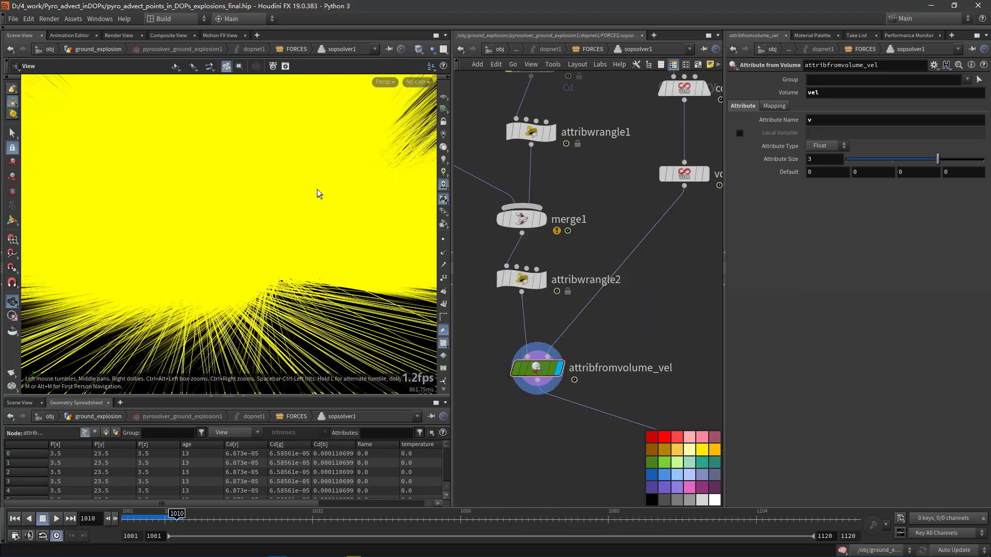
mouse_move(532, 368)
click(498, 368)
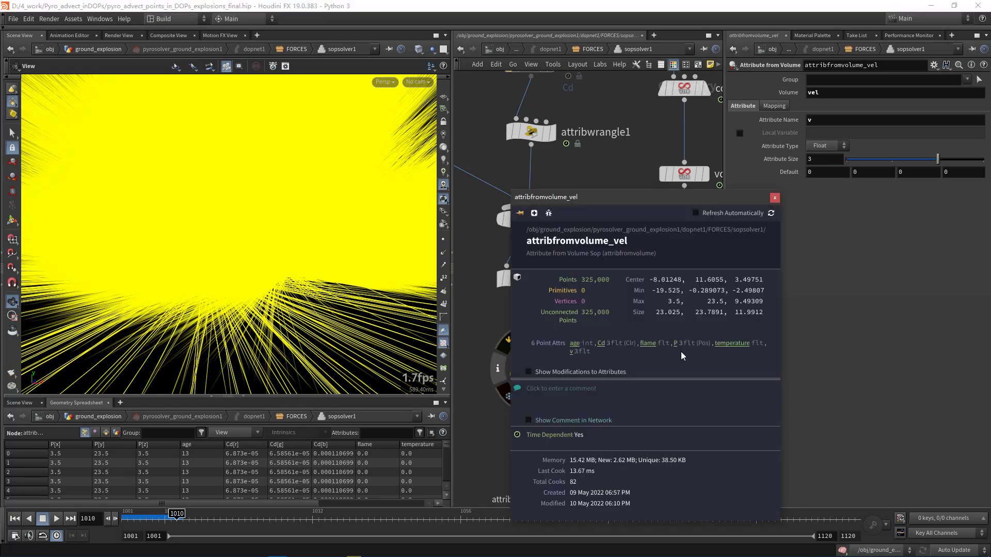
Step: Close attribfromvolume_vel's node information and examine its coloured points up close without the velocity trails
click(571, 353)
click(774, 199)
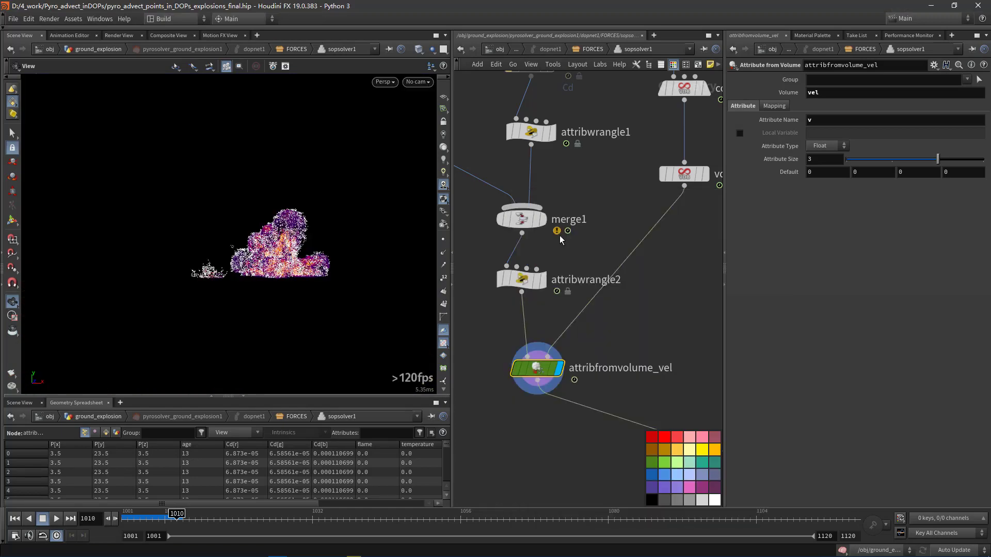
scroll(303, 247, up, 10)
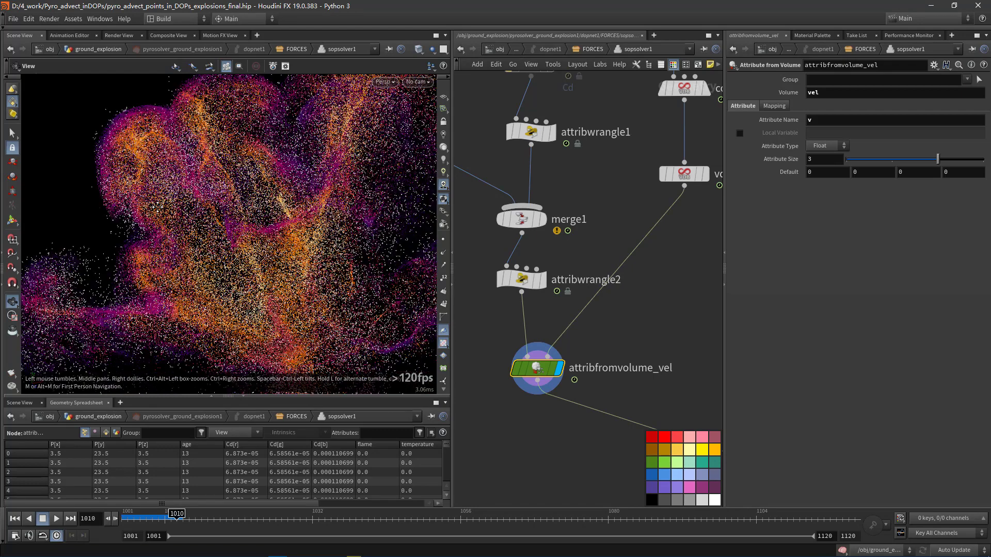
scroll(674, 296, down, 3)
Step: Inspect the temperature DOP import and the temperature attribute name that attribfromvolume_temperature writes to
click(635, 168)
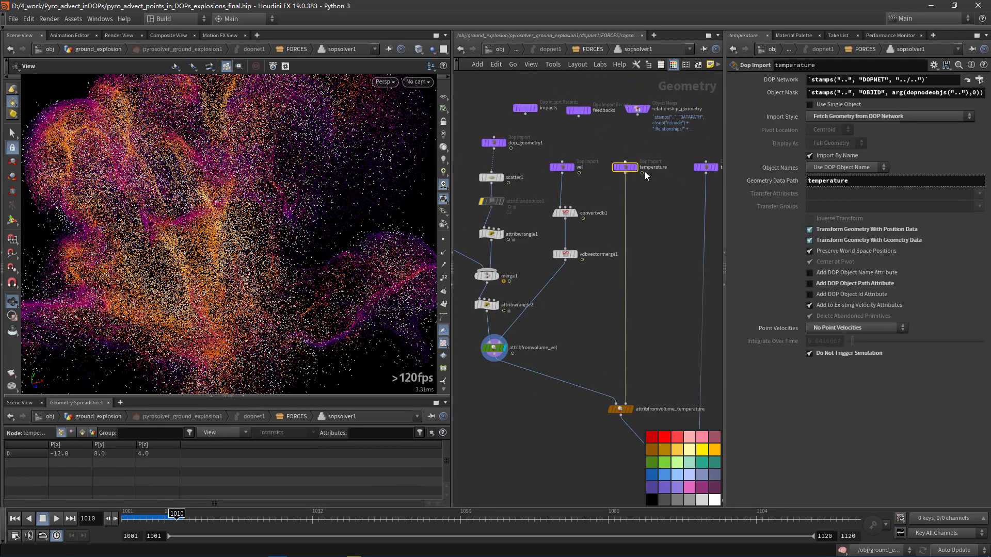
drag(877, 184, 779, 187)
middle_drag(647, 336, 631, 263)
click(610, 337)
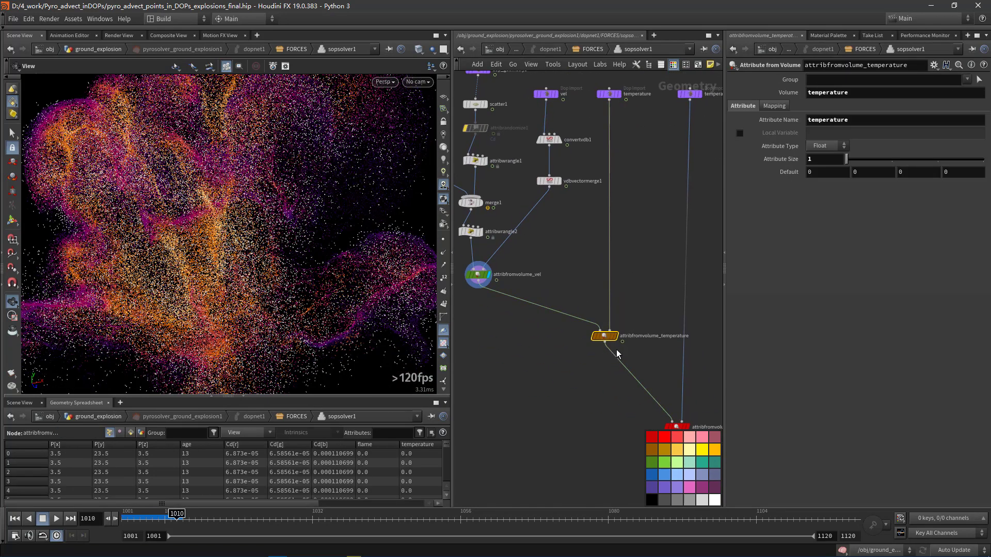
scroll(695, 283, up, 1)
double_click(827, 120)
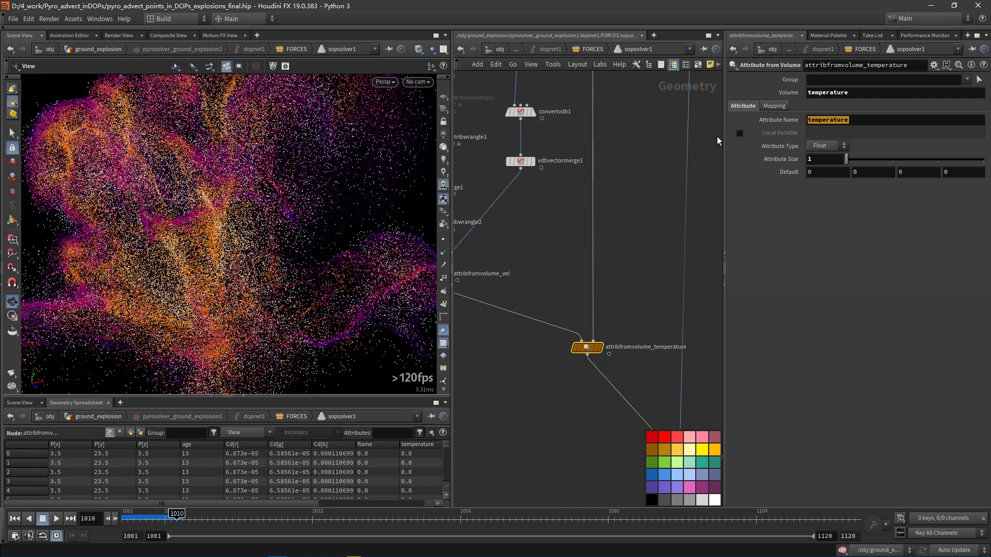
Step: Display attribfromvolume_temperature and check the temperature point attribute in its node information
click(601, 349)
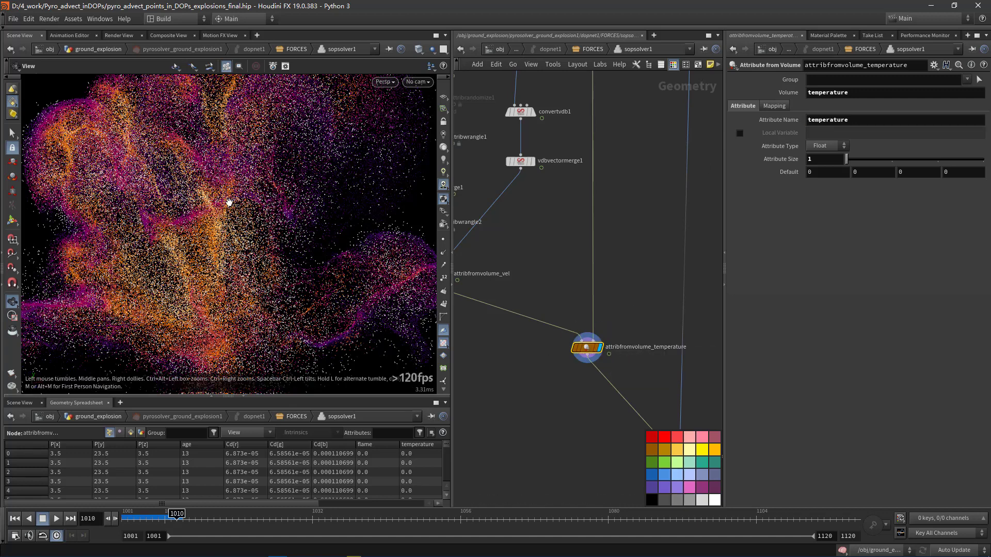
click(564, 347)
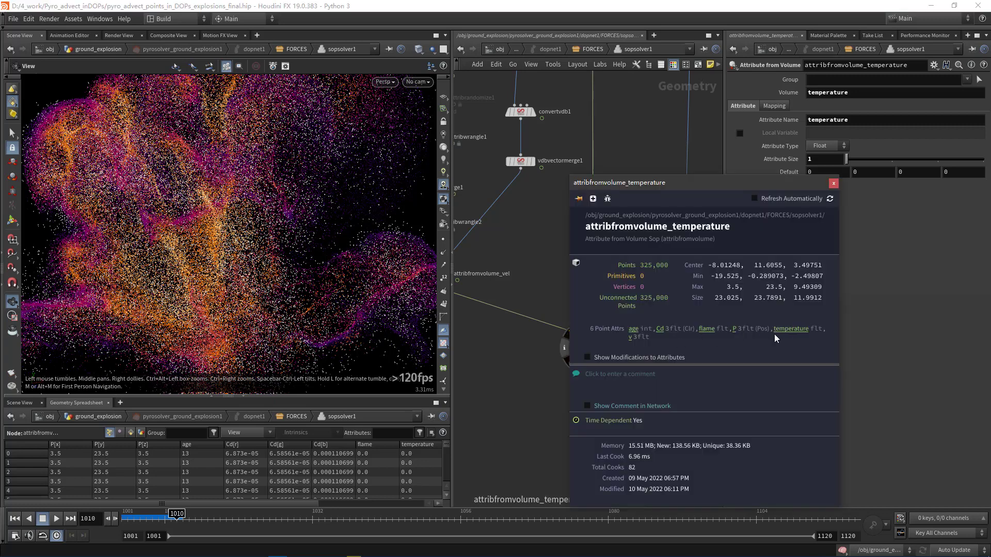
click(834, 185)
Step: Inspect the temperature1 DOP import and the flame geometry data path it fetches
scroll(596, 209, down, 3)
middle_drag(596, 209, 556, 276)
drag(646, 215, 603, 154)
scroll(629, 198, up, 5)
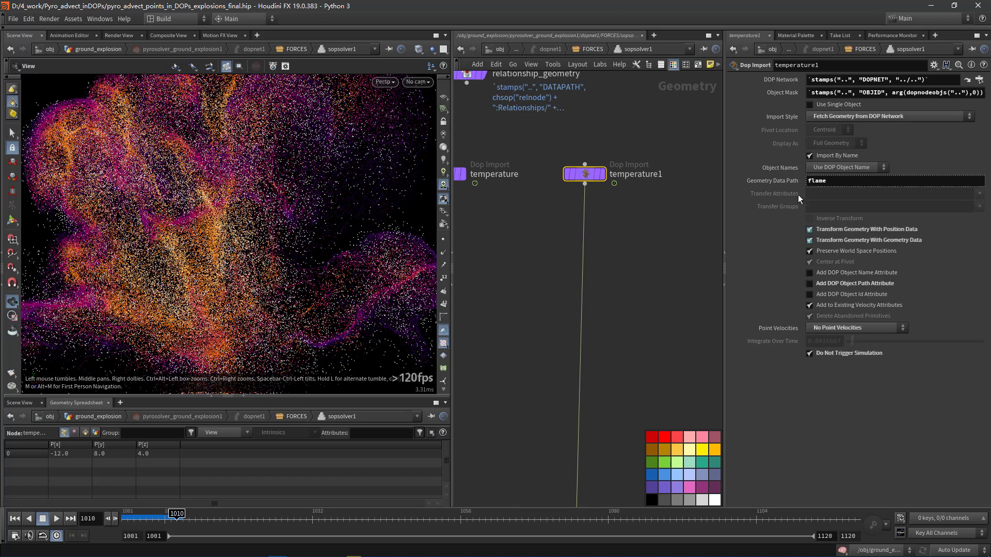
Step: Inspect how attribfromvolume_flame transfers the flame volume to the points, display it and check its node information
middle_drag(604, 454, 621, 233)
middle_drag(622, 415, 634, 168)
drag(633, 325, 568, 234)
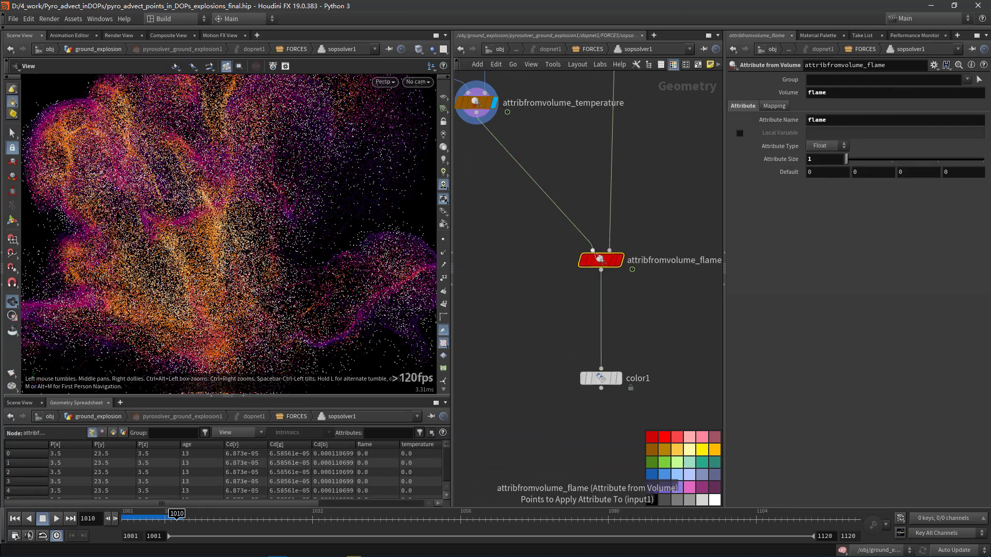
click(569, 258)
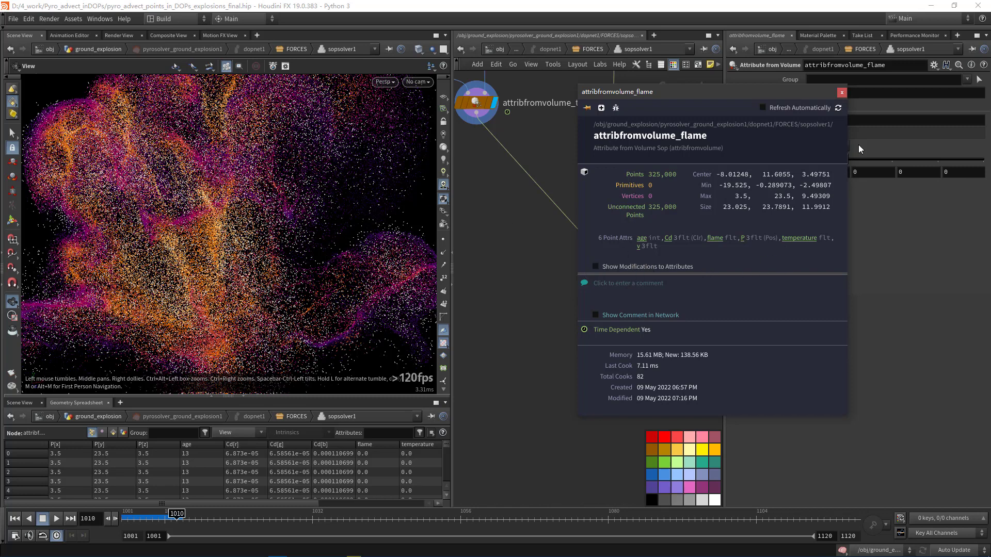
click(842, 93)
mouse_move(602, 262)
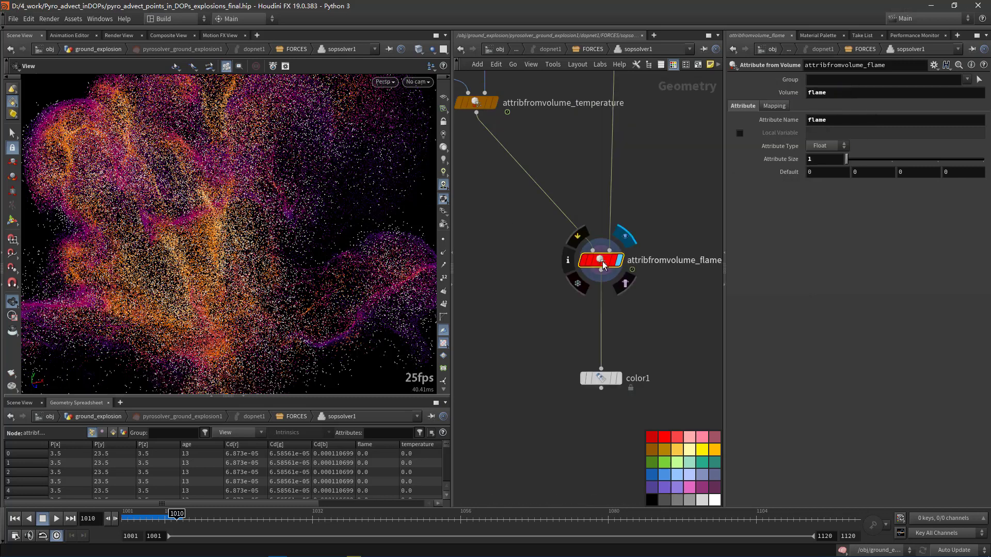
click(568, 260)
click(838, 92)
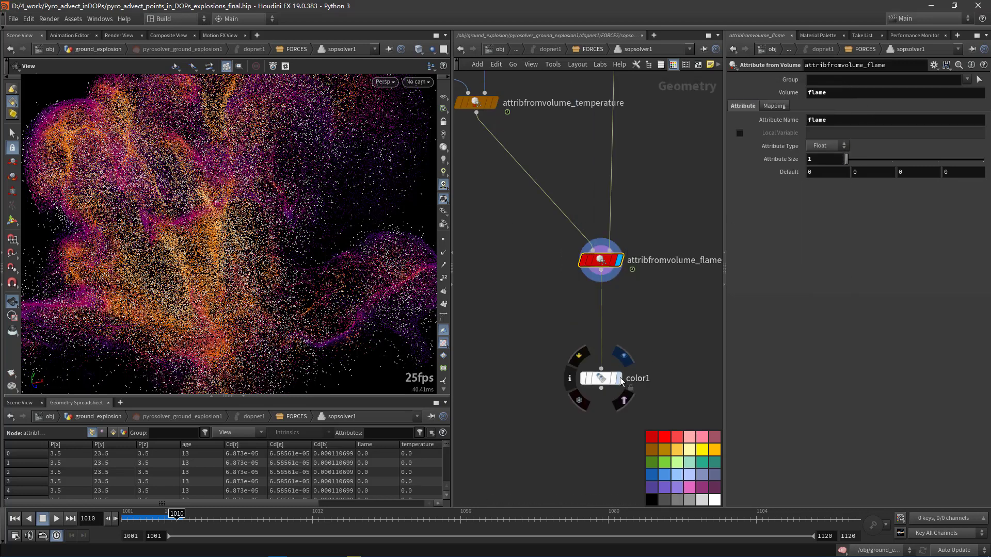
Step: Display color1 and compare its flame colour range with the point values sorted by flame in the spreadsheet
click(602, 381)
scroll(214, 260, down, 5)
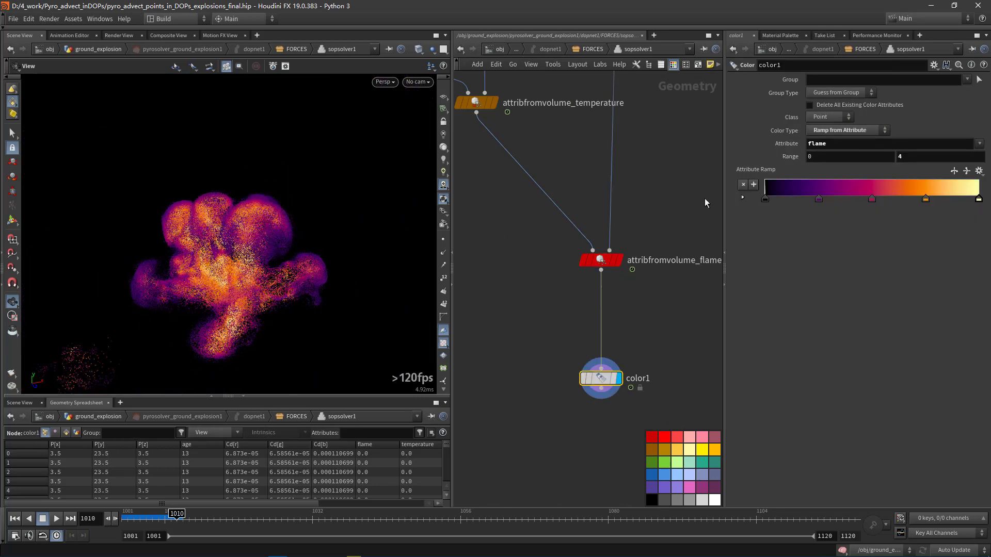
double_click(844, 146)
click(506, 404)
drag(274, 502, 341, 502)
click(296, 445)
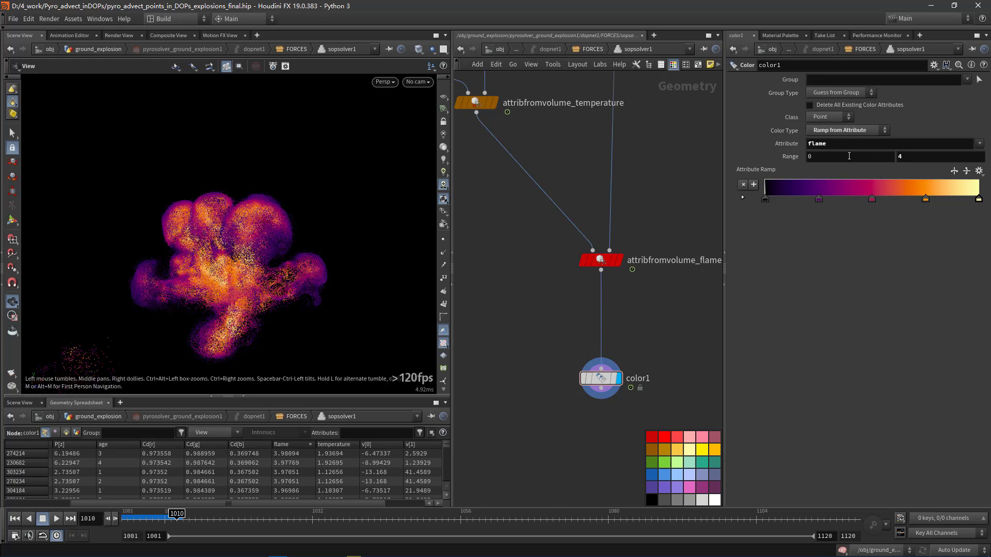
drag(847, 156, 799, 157)
drag(940, 155, 816, 163)
Step: Delete the color1 node below attribfromvolume_flame and undo the deletion
scroll(615, 324, down, 3)
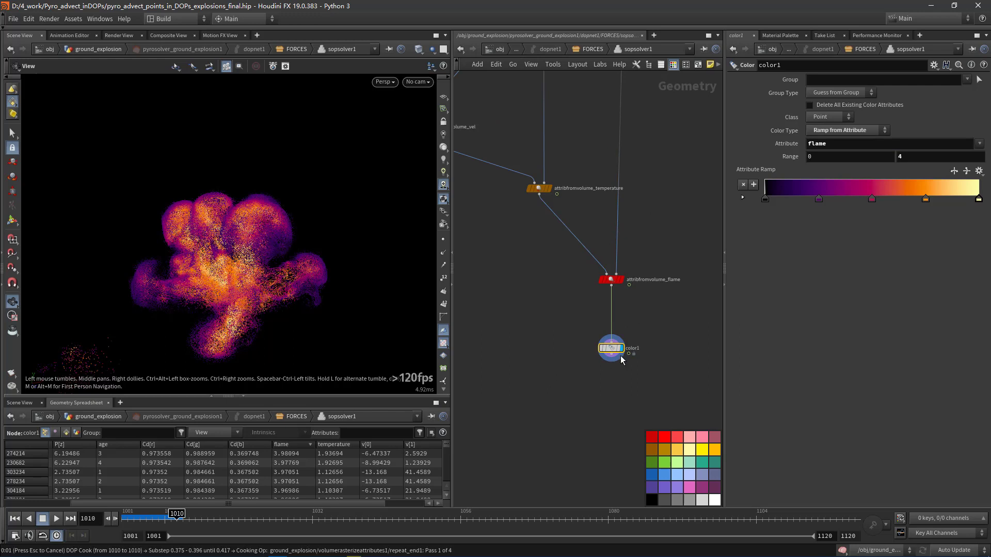
key(Delete)
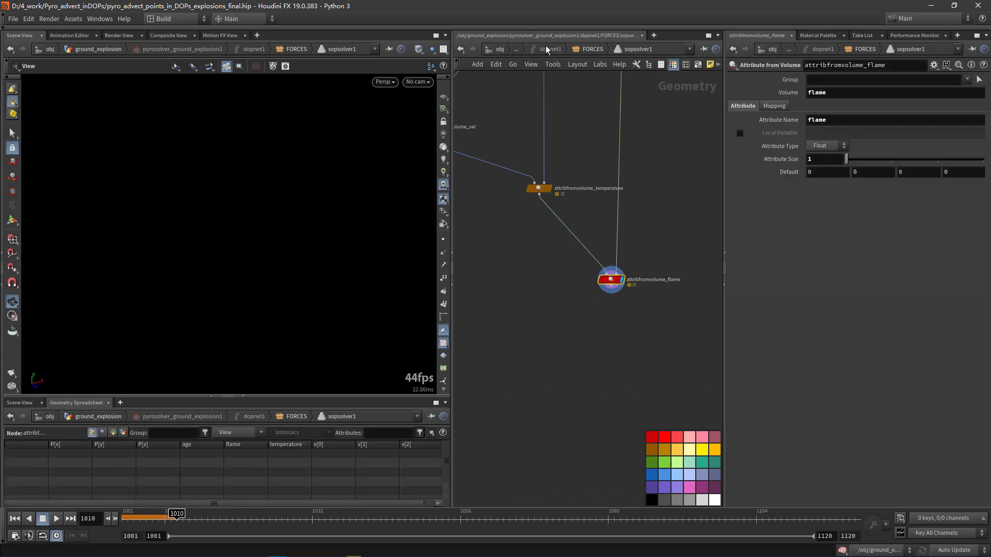
key(ctrl+z)
key(ctrl+z)
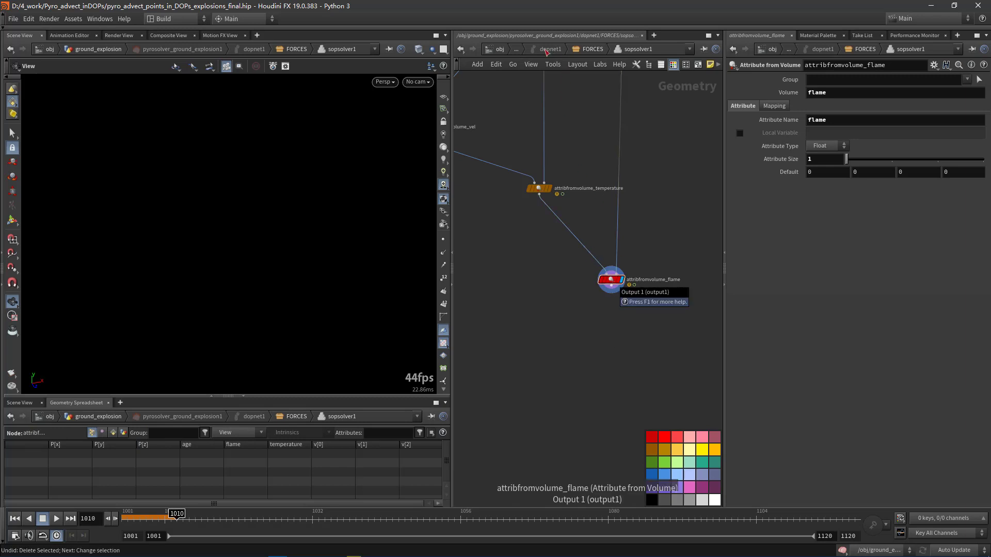
Step: Return to the ground_explosion network, display filecache1 and play its cached points from the first frame
click(518, 50)
click(557, 57)
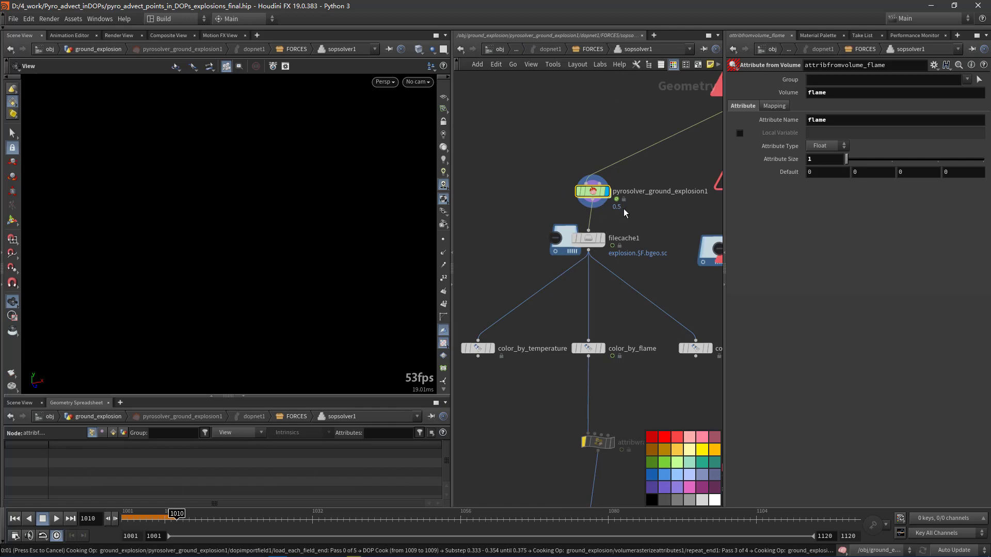
click(605, 241)
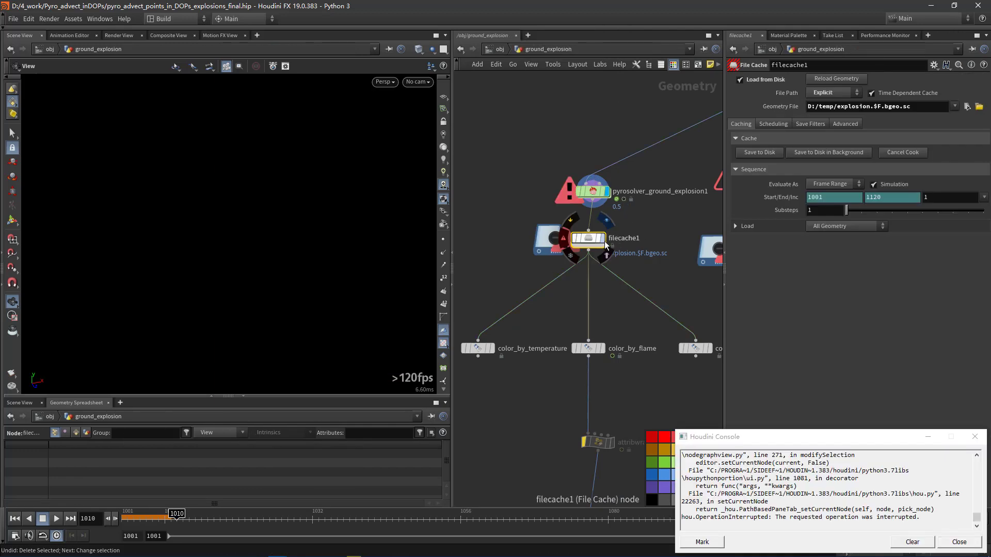
click(15, 519)
click(56, 519)
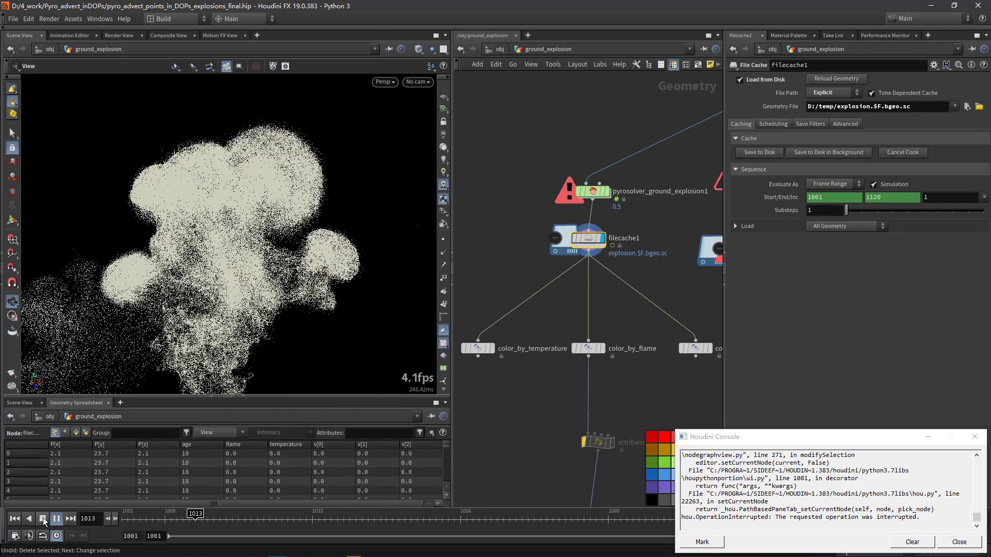
click(43, 519)
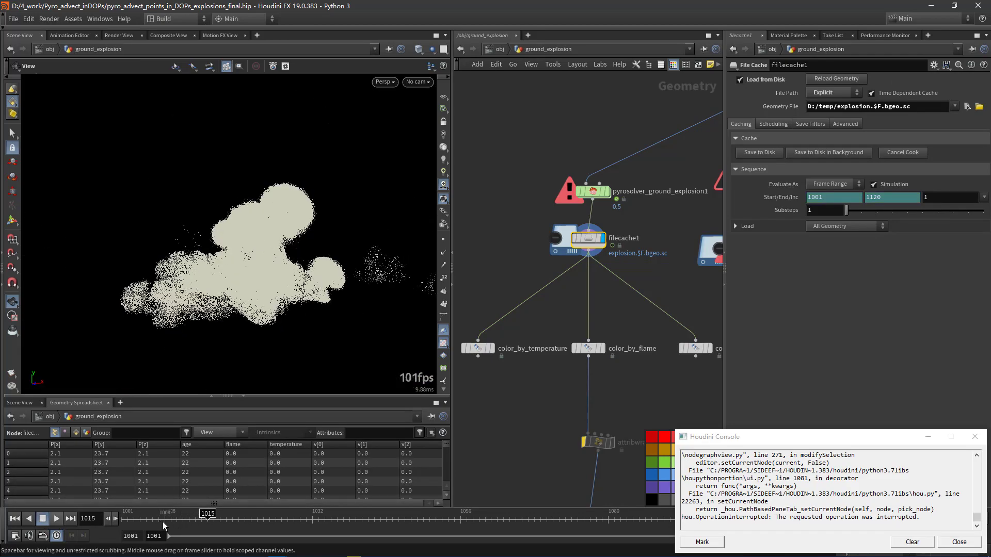
Step: Check filecache1's attributes in its node information and examine the point ages in the spreadsheet while scrubbing the cache
middle_click(574, 236)
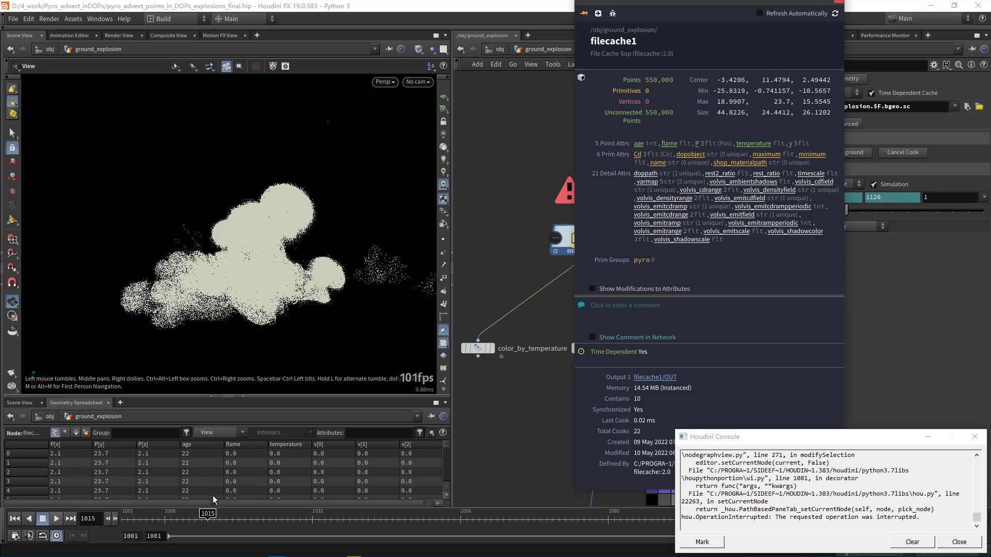
click(496, 430)
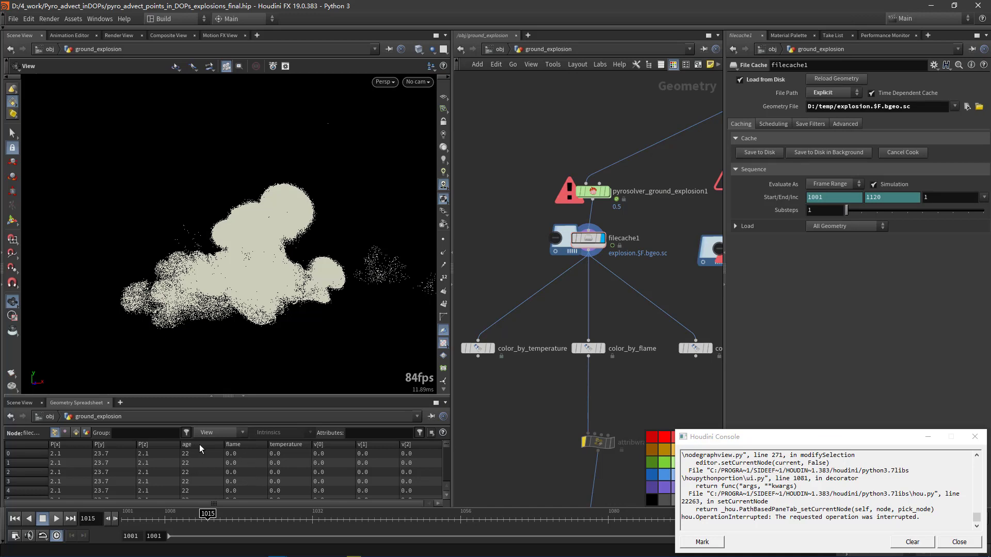
click(203, 445)
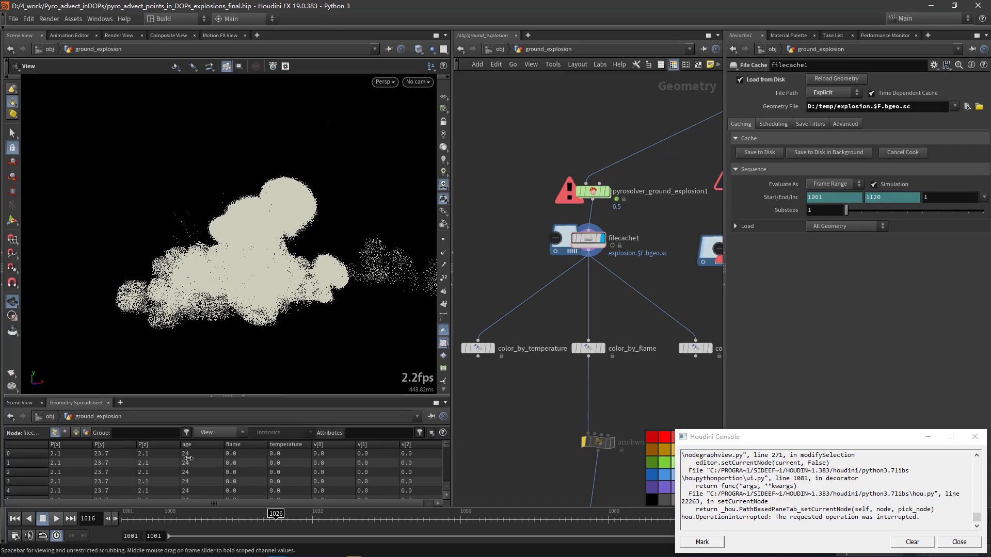
drag(131, 518, 269, 518)
drag(161, 518, 128, 518)
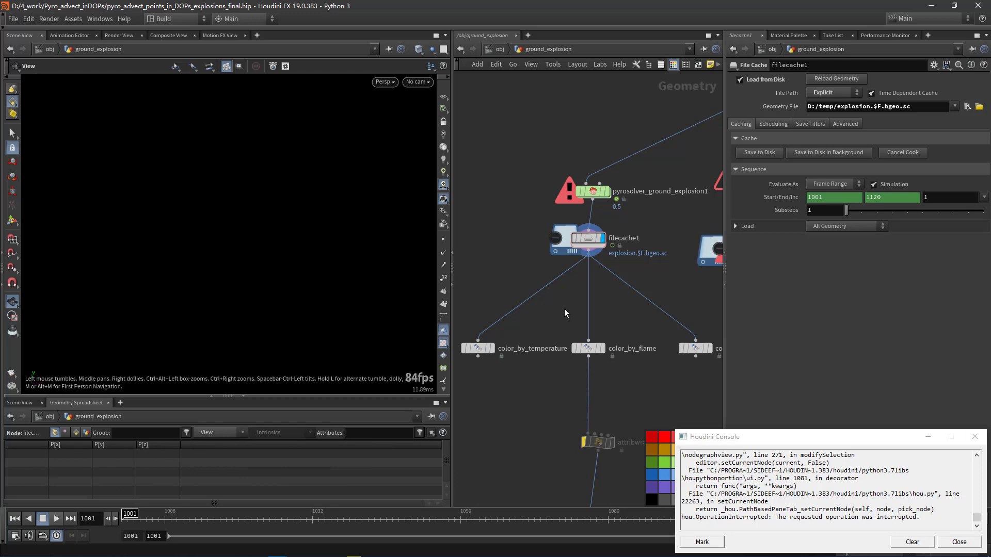
Step: Scrub the cached explosion to frame 1023 and sort the points by temperature and flame
drag(197, 519, 258, 523)
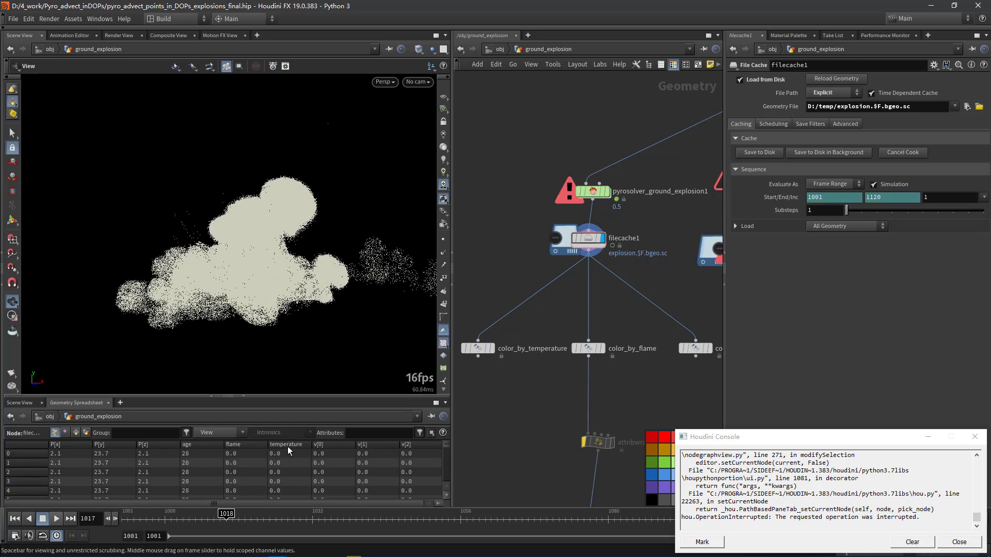
click(287, 444)
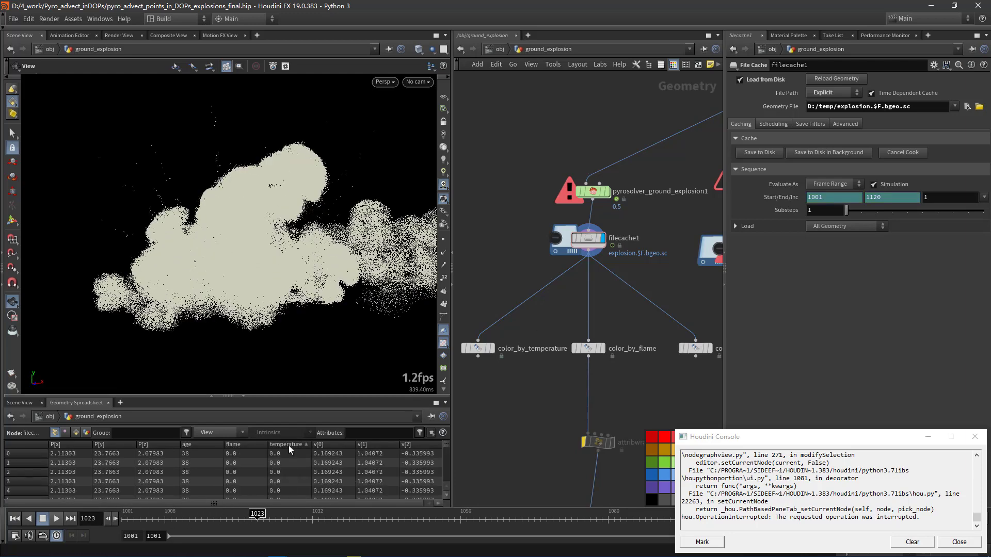
click(239, 445)
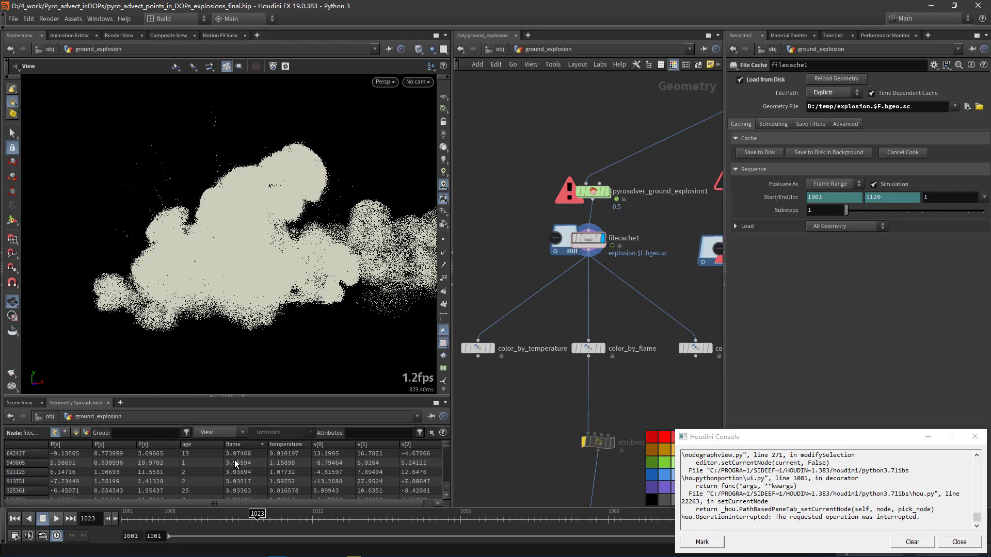
click(240, 445)
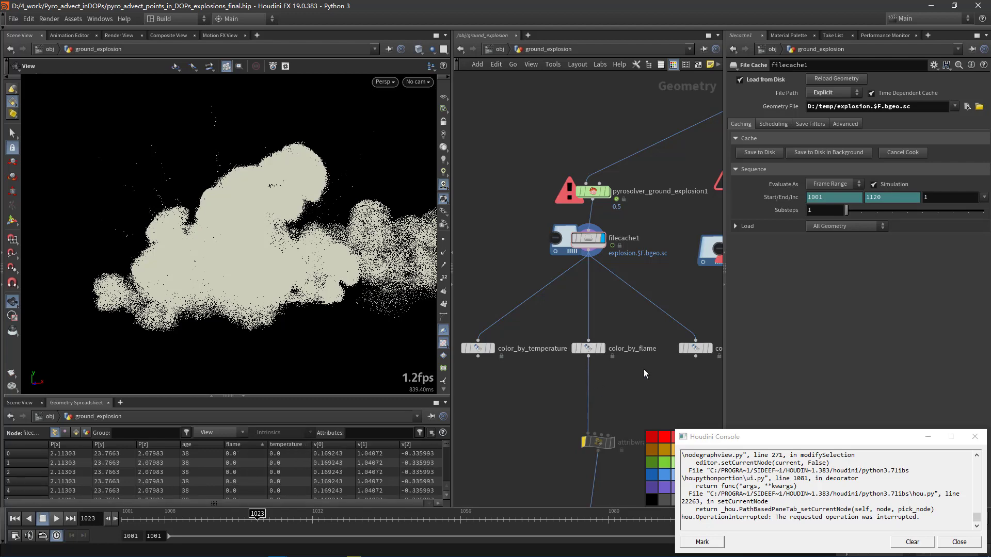
Step: Display color_by_flame, compare flame range maximums of 4 and 2, and scrub the coloured explosion to frame 1046
click(590, 348)
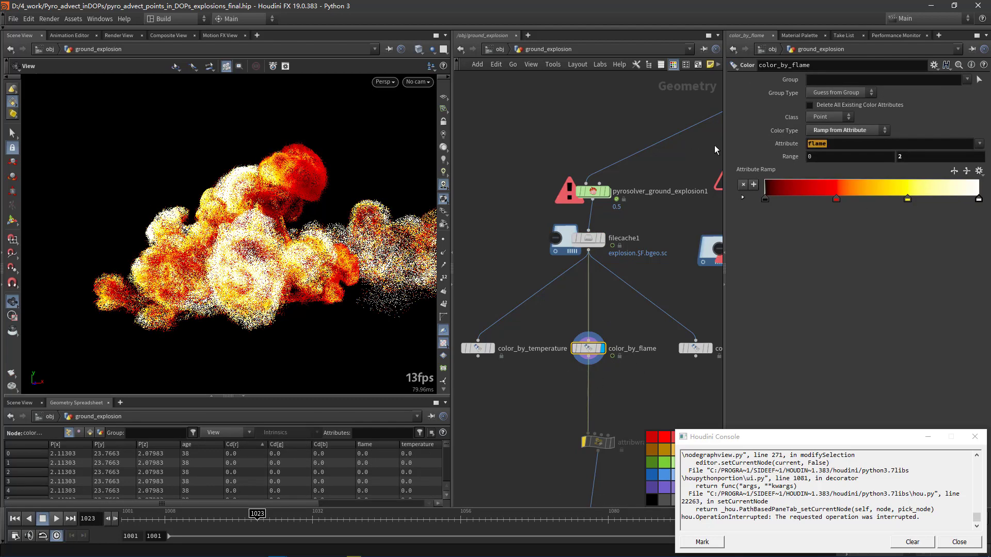
key(Tab)
key(Tab)
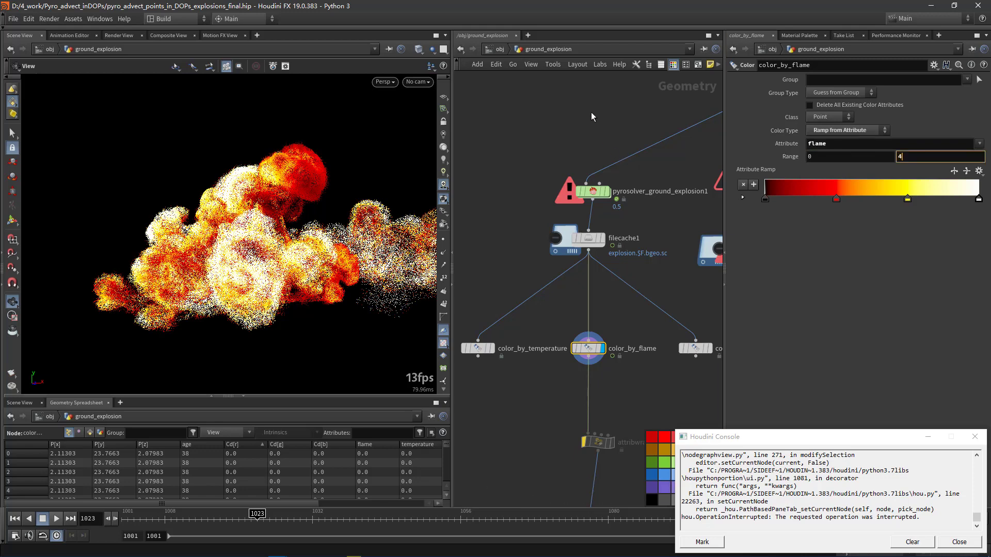
text(4)
key(Return)
text(2)
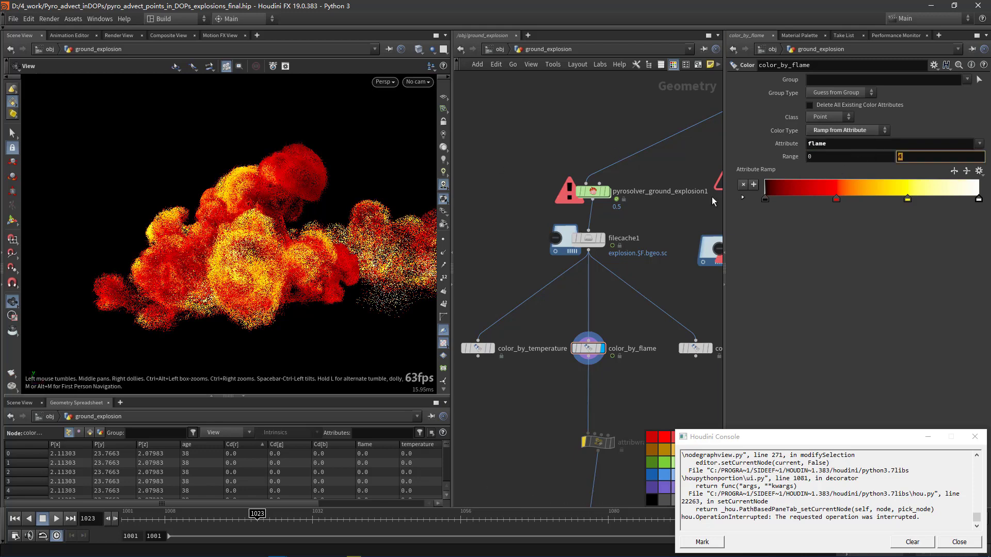
key(Return)
drag(129, 519, 244, 272)
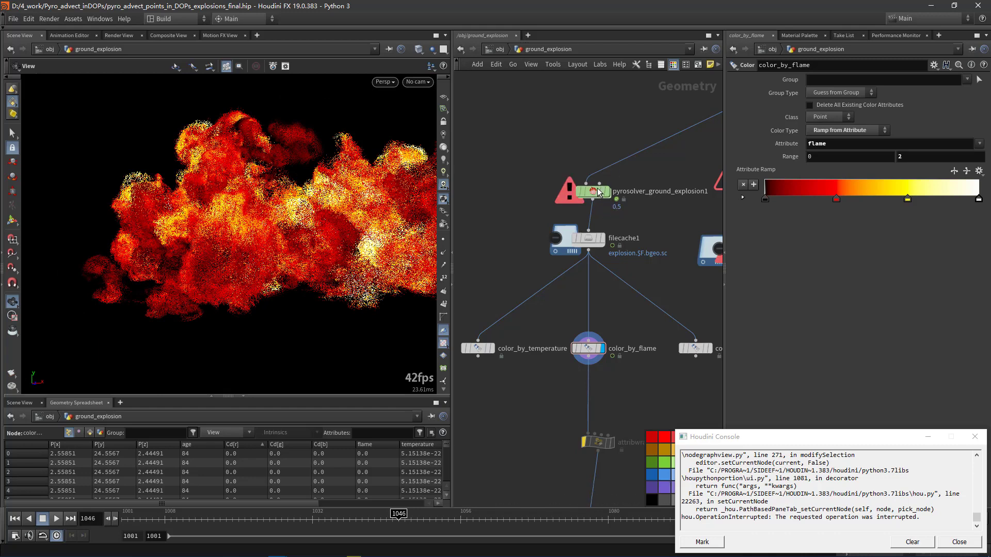
Step: Go back into the pyro solver's FORCES network and inspect gasadvect1's settings for advecting pts by vel
double_click(594, 193)
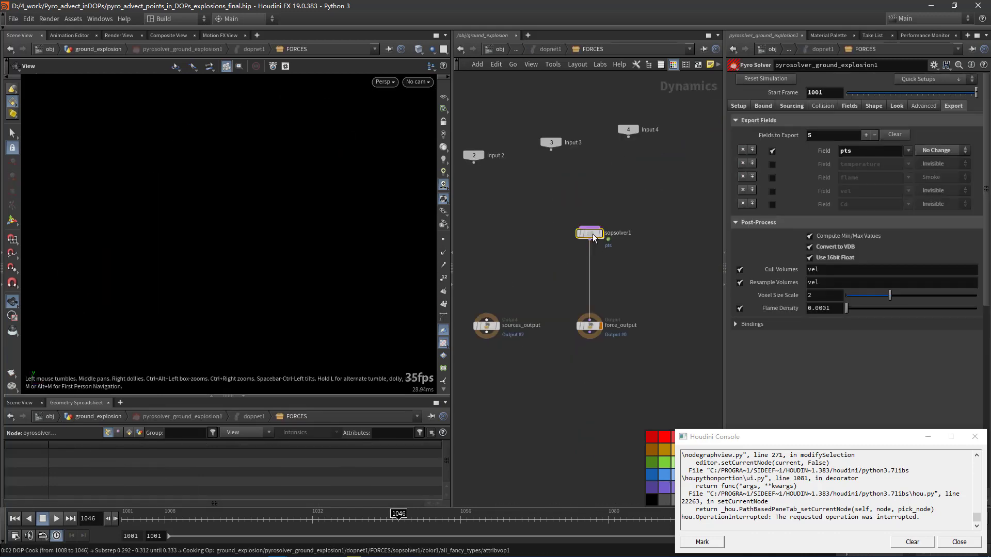
key(Escape)
key(ctrl+Up)
middle_drag(601, 282, 624, 273)
scroll(627, 280, down, 1)
drag(525, 267, 468, 209)
middle_drag(499, 246, 530, 251)
scroll(530, 252, up, 3)
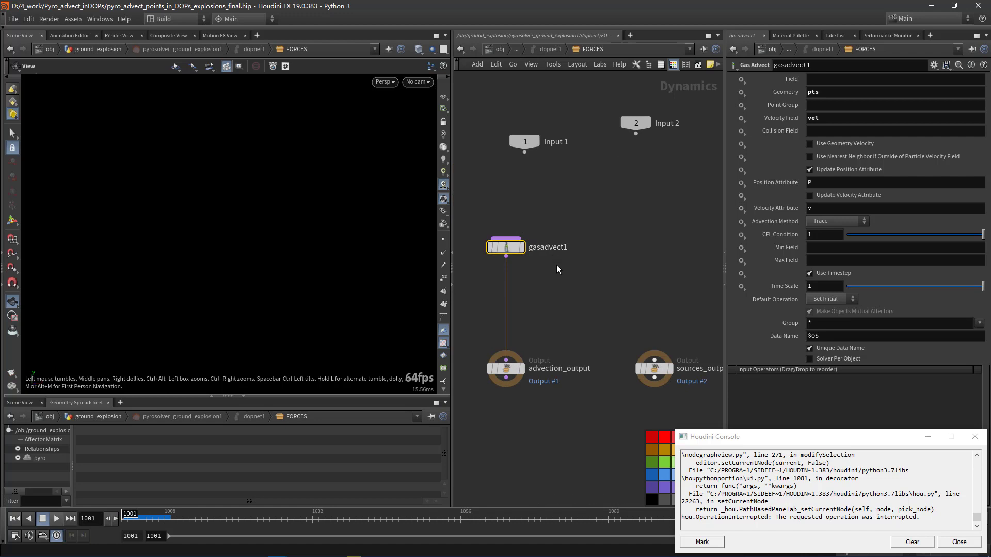
Step: Close the console, place gasadvect1 beside sopsolver1 and combine both through a new Merge node feeding force_output
click(974, 437)
click(505, 368)
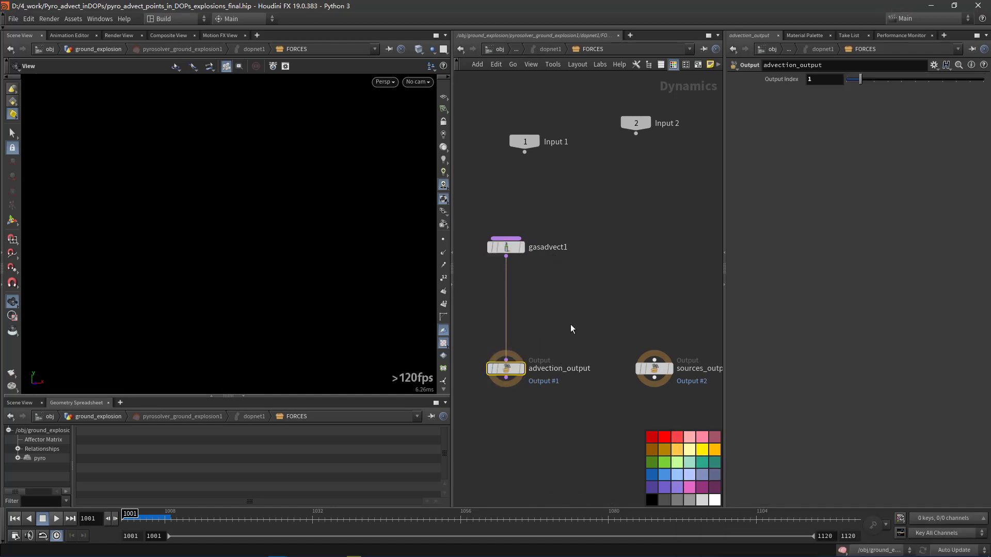
key(Up)
key(h)
drag(472, 251, 674, 256)
key(Tab)
text(me)
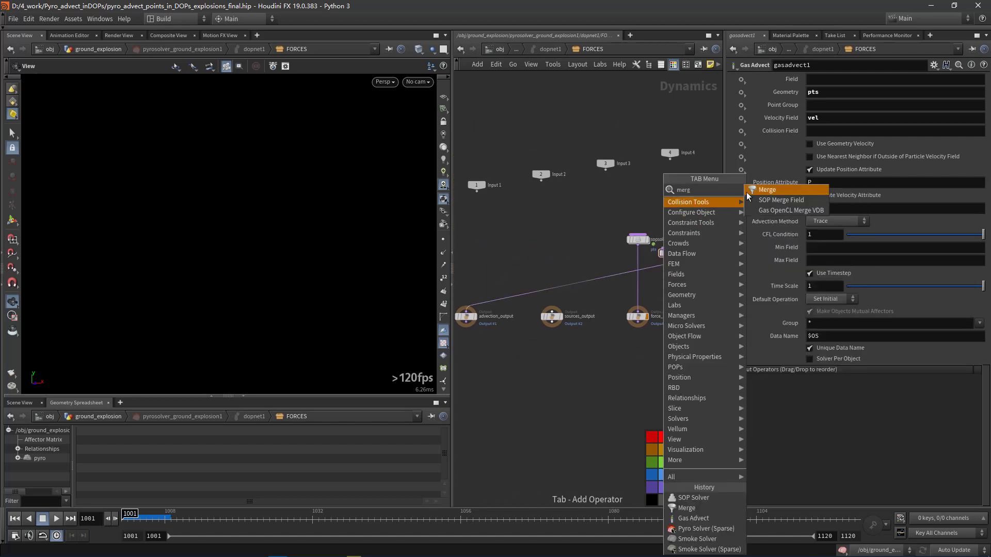
key(Return)
click(621, 277)
drag(621, 277, 638, 282)
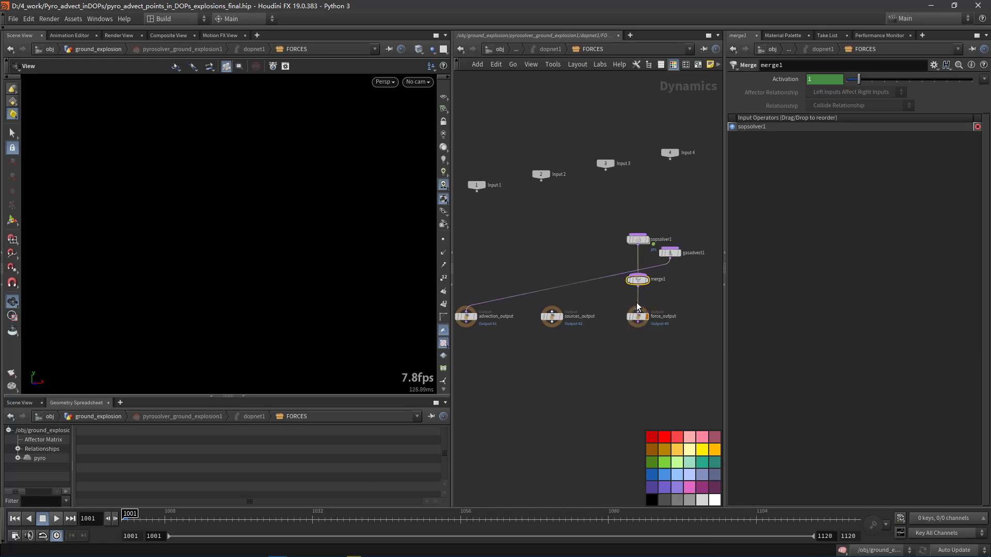
mouse_move(636, 280)
mouse_down()
mouse_move(660, 289)
mouse_move(638, 273)
mouse_up()
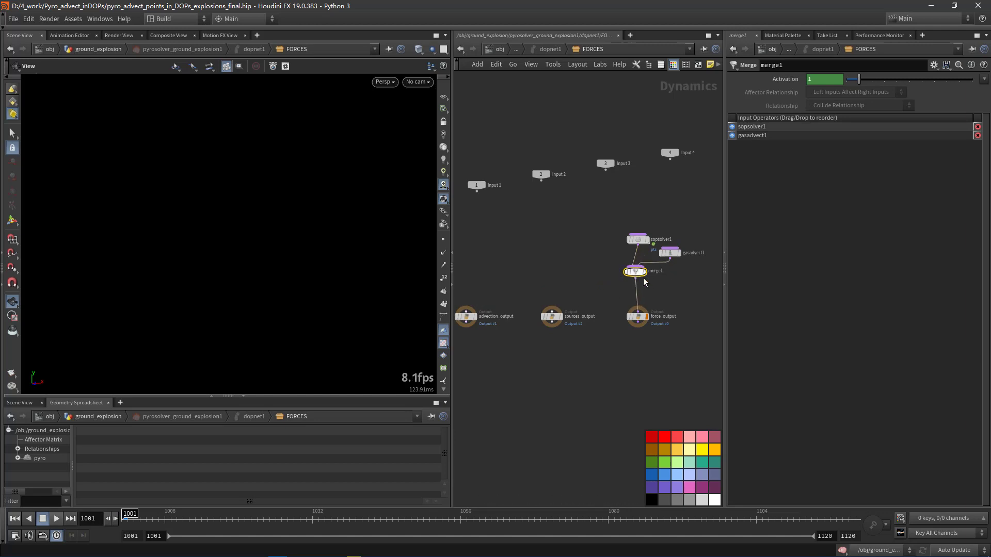
Step: Return gasadvect1 to its place above advection_output and connect it there instead of to merge1
click(670, 248)
click(693, 246)
drag(671, 255, 468, 225)
scroll(462, 314, up, 2)
key(y)
drag(578, 233, 560, 259)
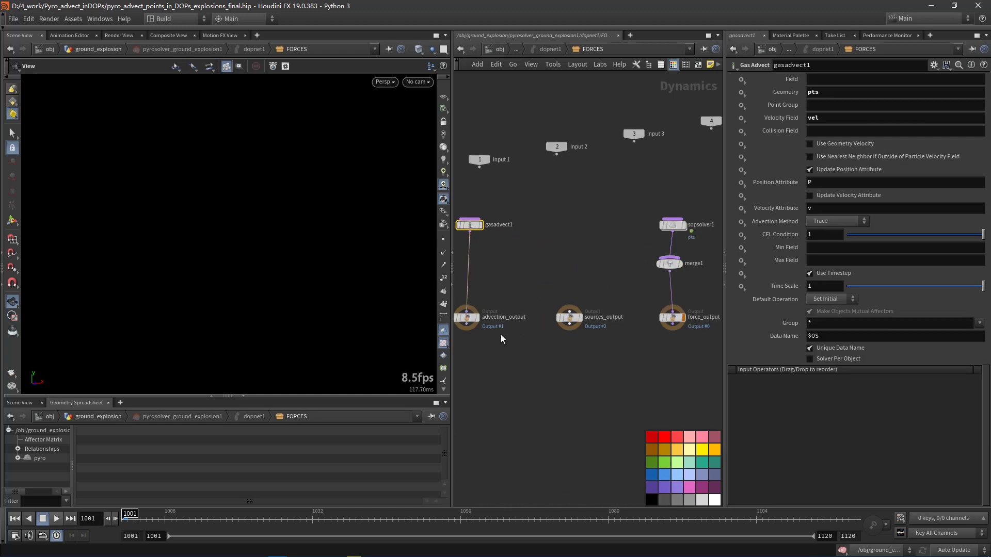
scroll(499, 334, up, 4)
Step: Delete the merge1 node between sopsolver1 and force_output
click(459, 296)
middle_drag(544, 255, 582, 254)
scroll(510, 279, down, 4)
middle_drag(510, 279, 458, 291)
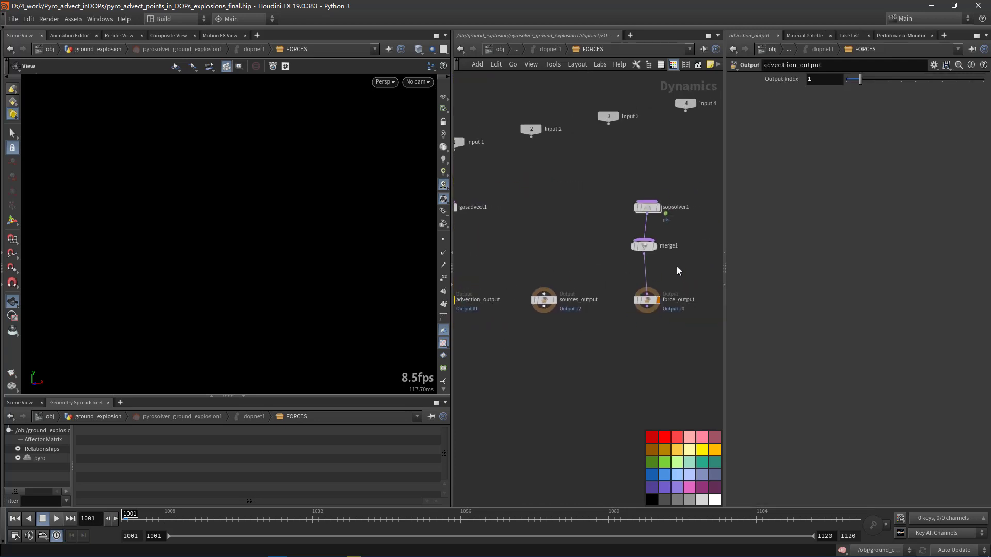
click(643, 243)
key(Delete)
Step: Inspect force_output and sopsolver1's settings, look at the attribute transfer nodes inside sopsolver1, and return to the FORCES network
click(648, 300)
middle_drag(619, 263, 632, 270)
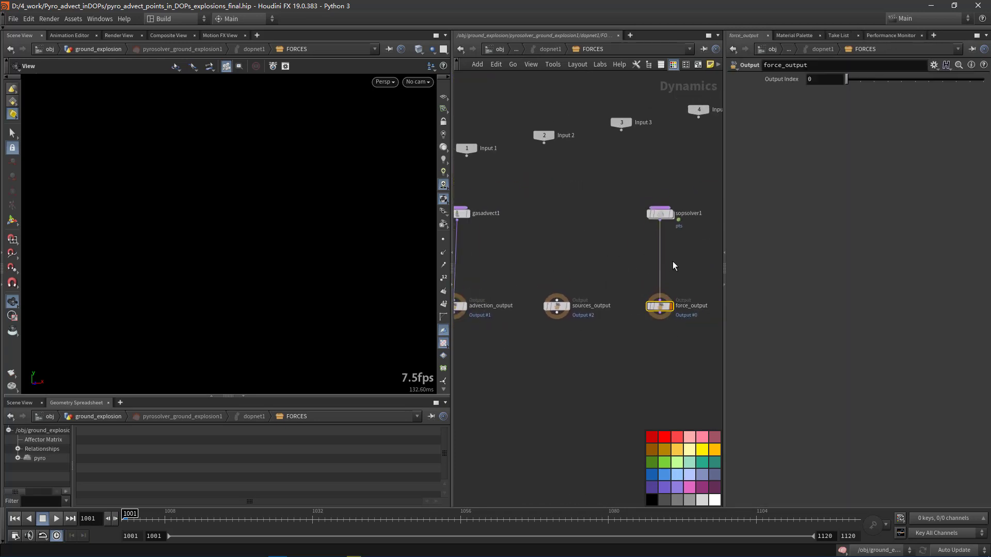
click(659, 213)
middle_drag(595, 234, 636, 240)
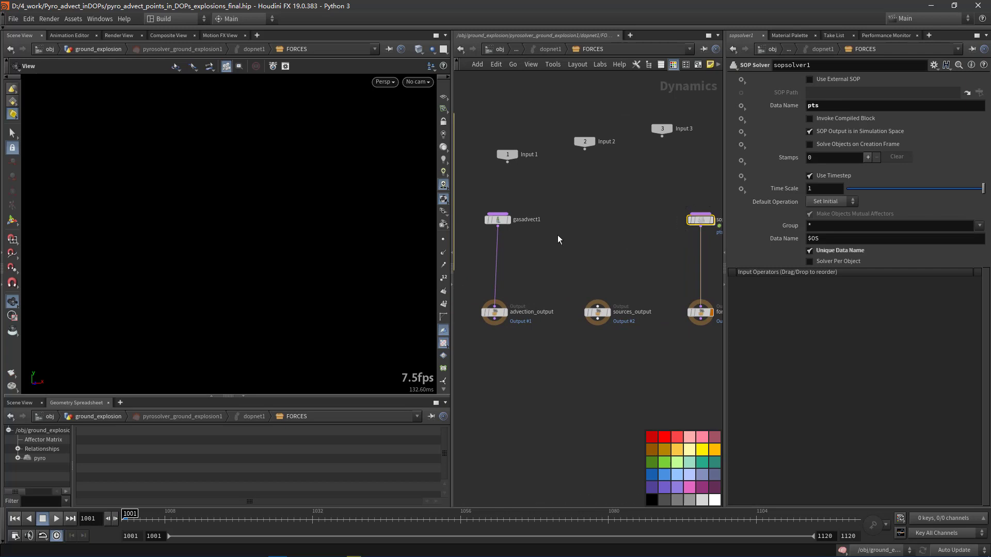
double_click(702, 222)
middle_drag(553, 224, 667, 326)
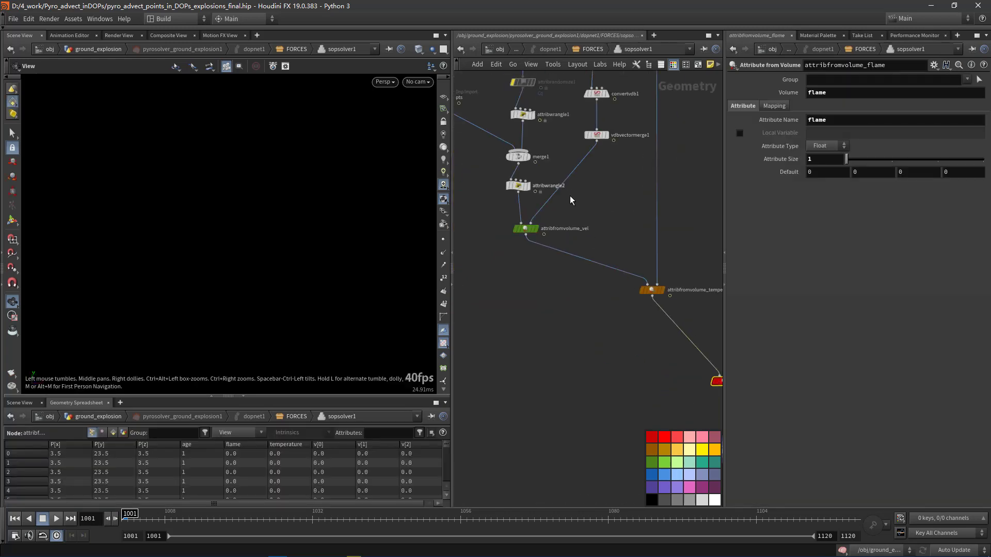
click(548, 49)
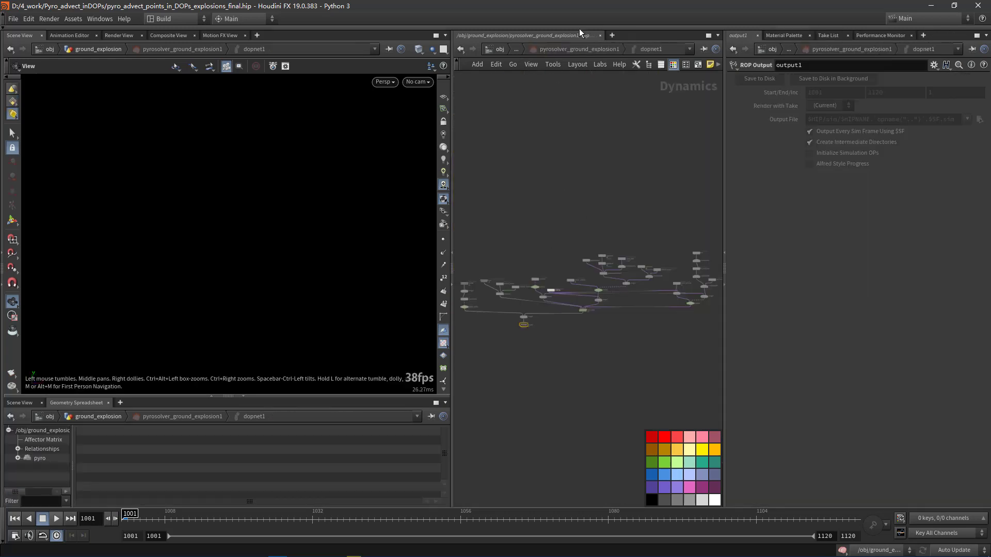
click(559, 46)
Step: Review gasadvect1's Velocity Field, Geometry and Time Scale settings in the FORCES network
click(497, 220)
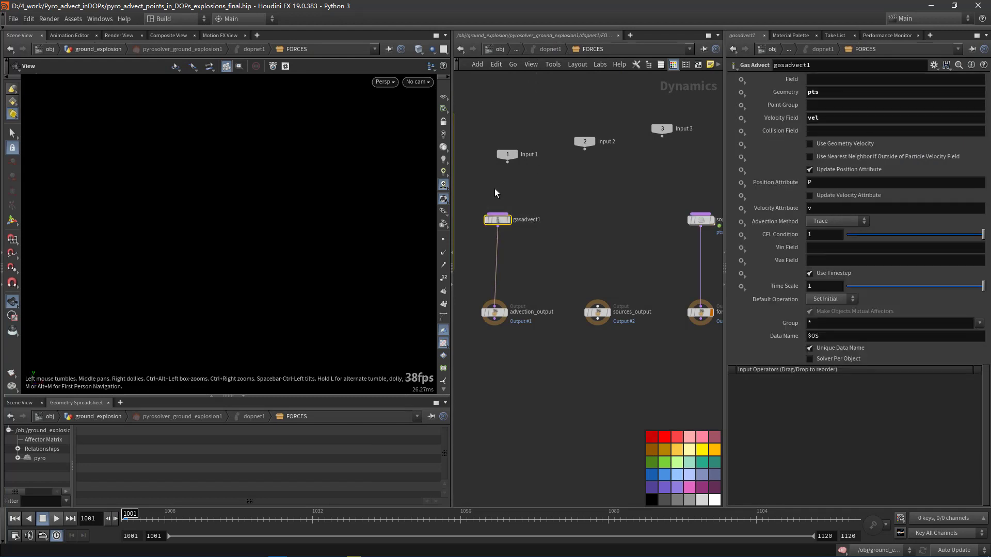
middle_drag(553, 189, 559, 192)
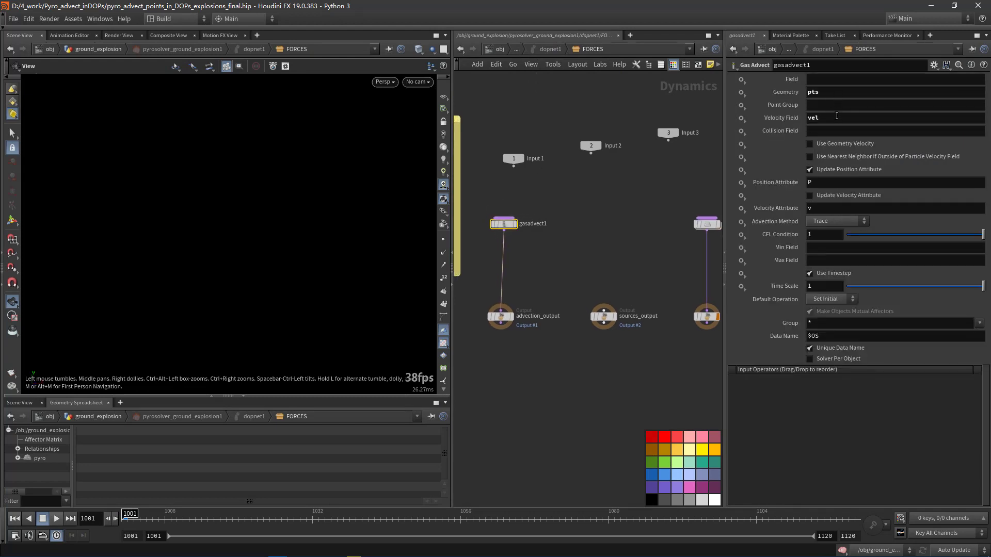
click(831, 119)
scroll(560, 225, up, 4)
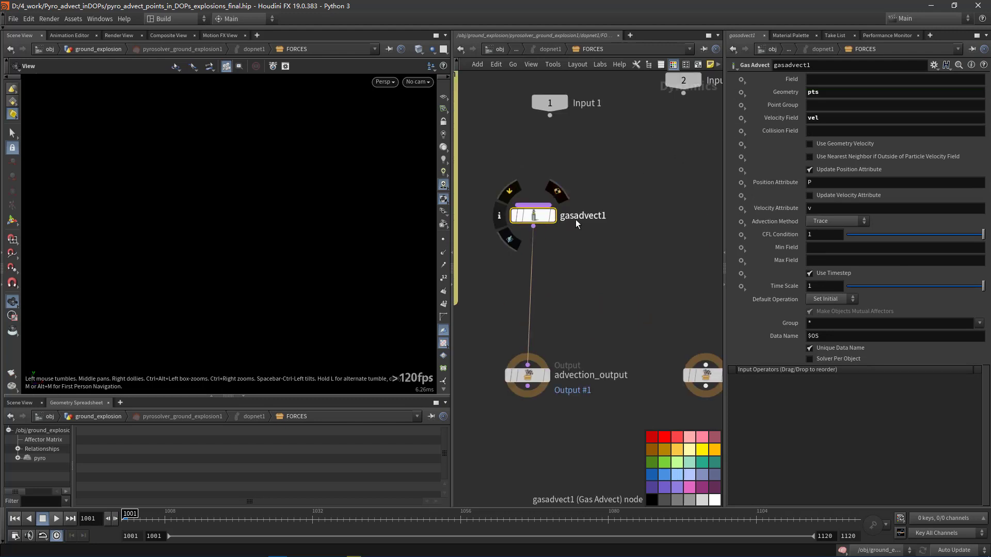
drag(795, 115, 792, 115)
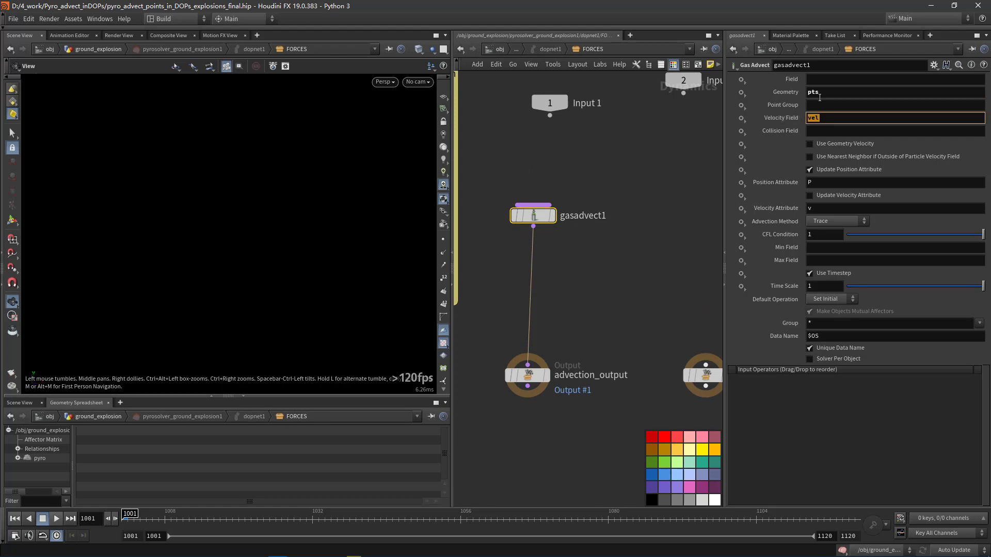
drag(836, 92, 793, 95)
click(673, 259)
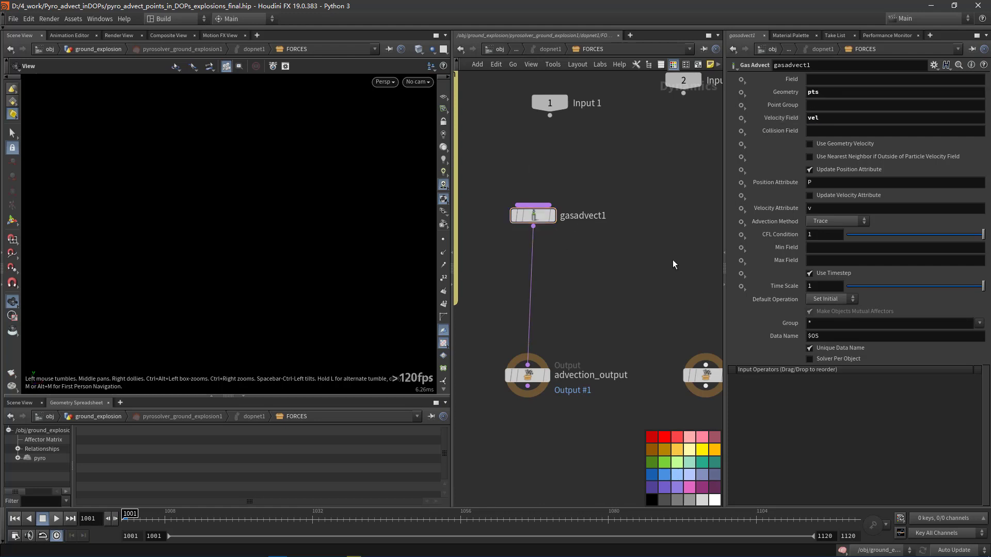
drag(823, 288, 796, 290)
Step: Return to the ground_explosion network, display OUT_points and scrub the flame-coloured points to frame 1049
click(517, 49)
click(536, 52)
scroll(573, 286, up, 5)
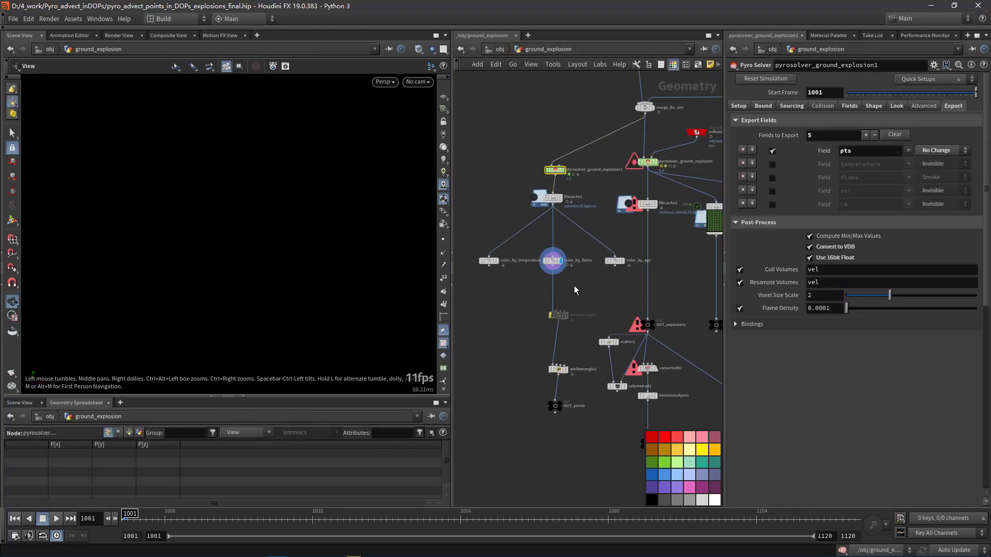
click(548, 246)
scroll(562, 341, down, 3)
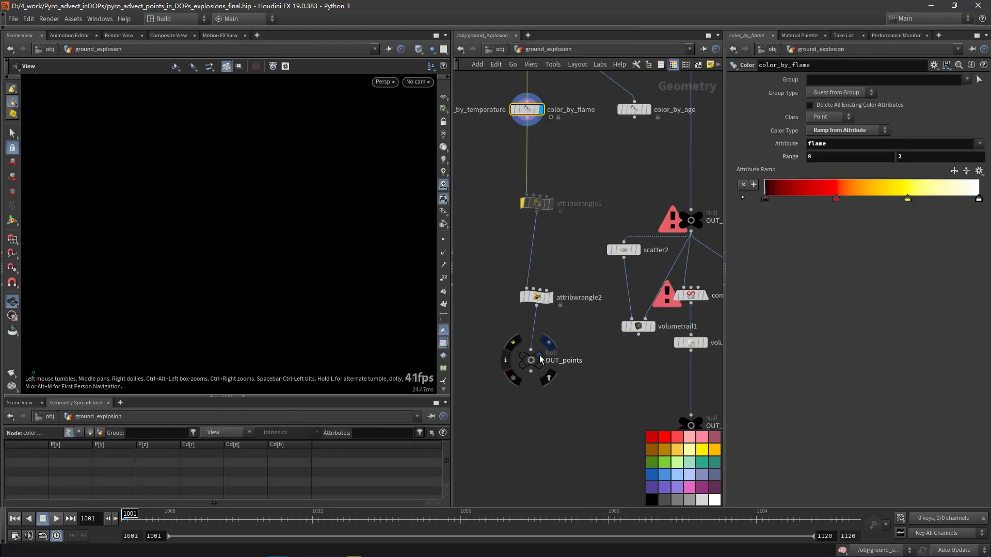
click(540, 356)
drag(199, 516, 414, 526)
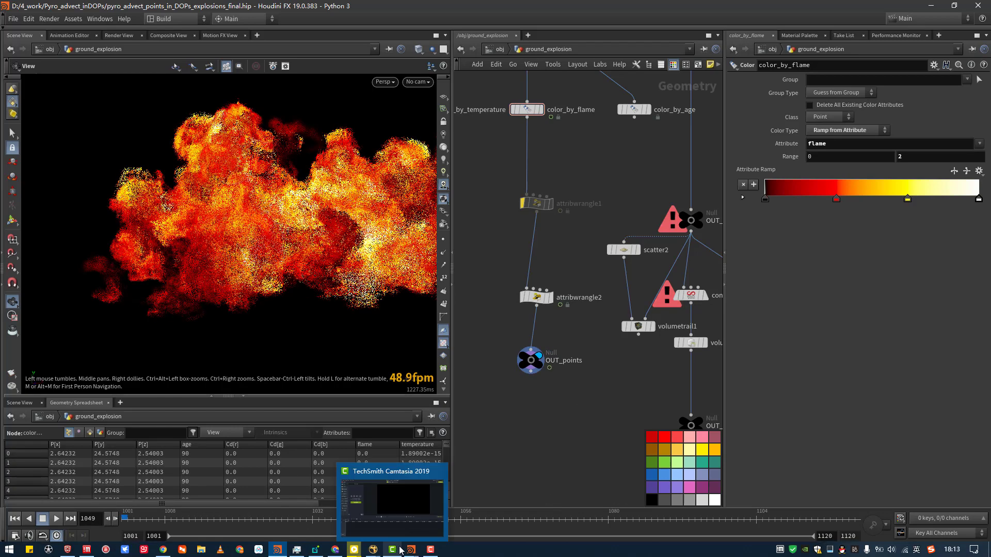
Step: Switch to the MPlay flipbook, move its window aside and scrub the red point sequence around frame 1032
mouse_move(412, 550)
click(409, 503)
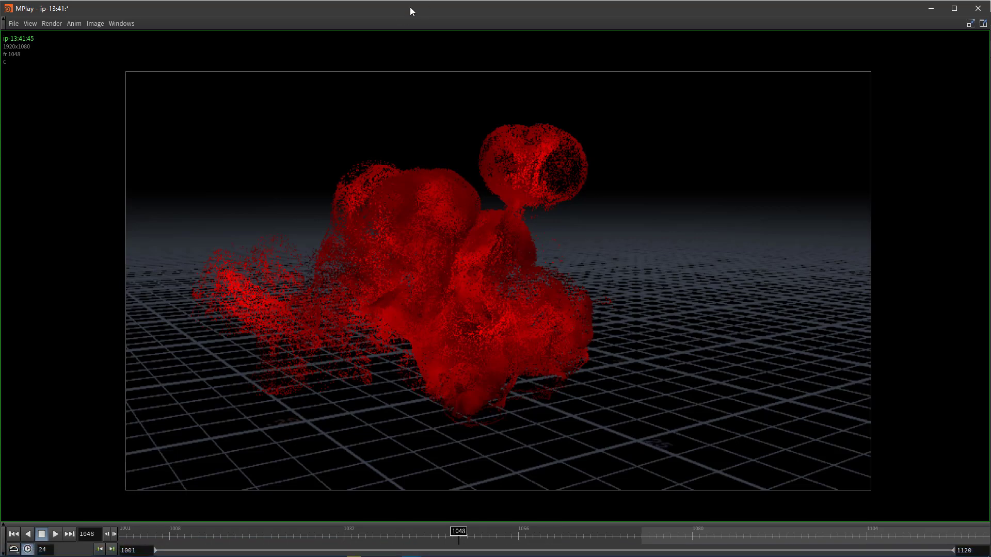
drag(409, 7, 720, 30)
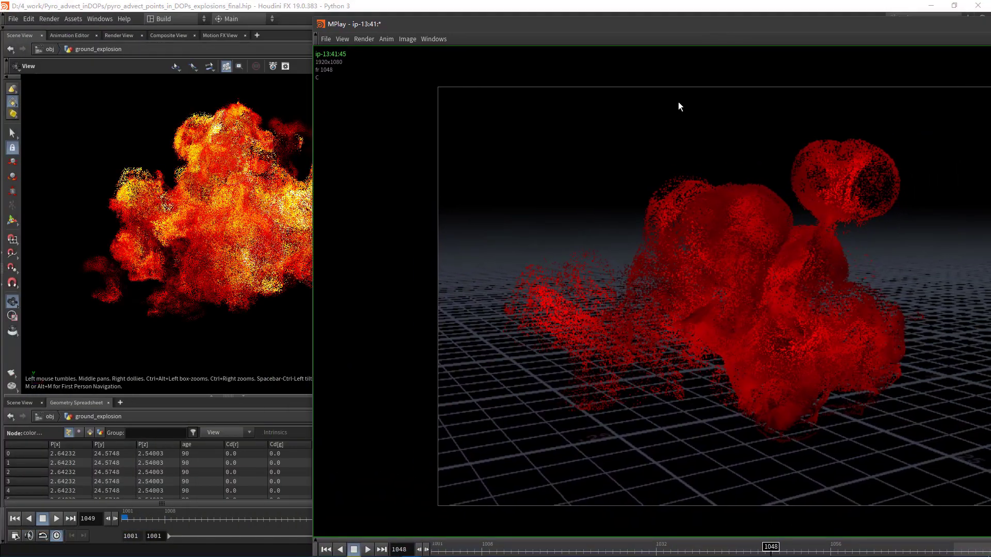
click(471, 546)
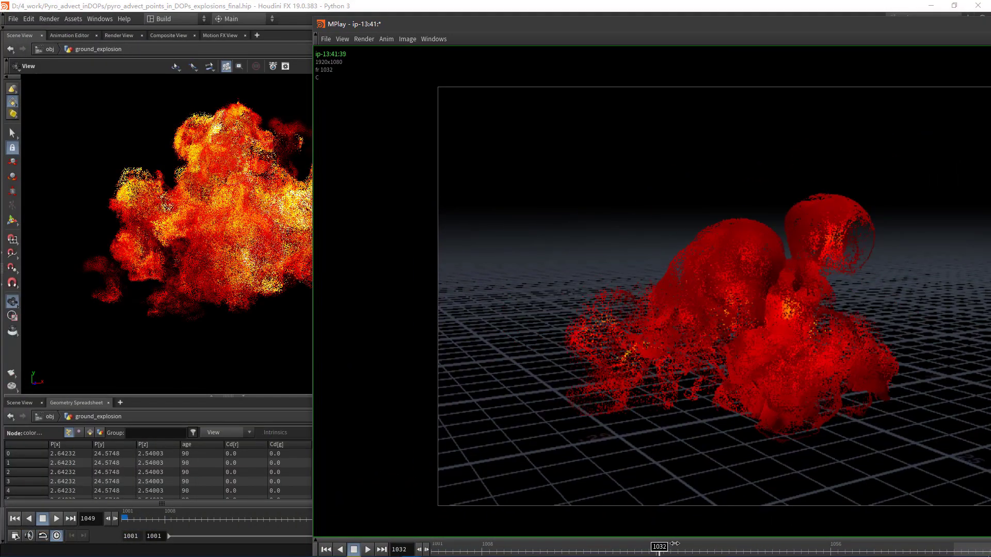
Step: Scrub OUT_points to frame 1022 in Houdini, check it against the MPlay sequence, and put the MPlay window away
click(138, 518)
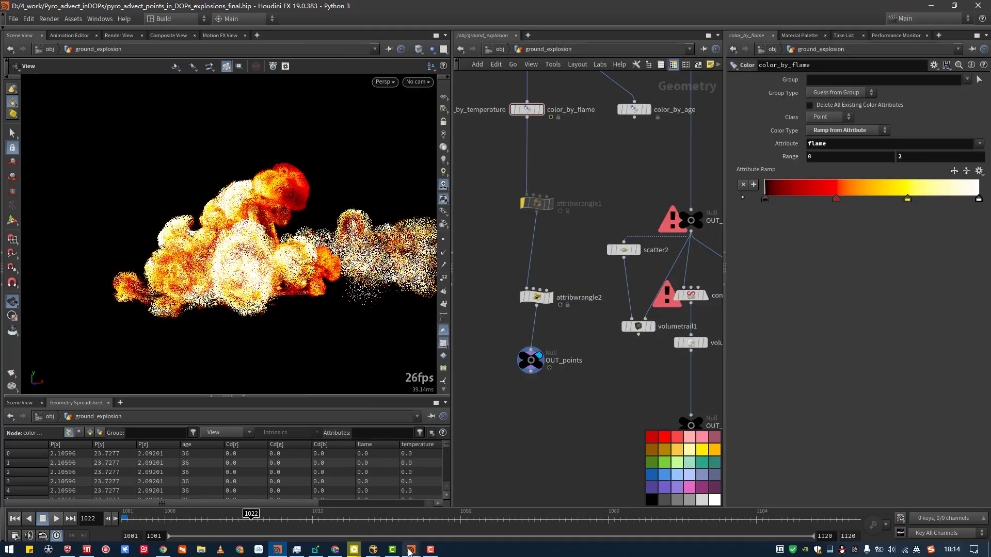
mouse_move(411, 553)
click(422, 504)
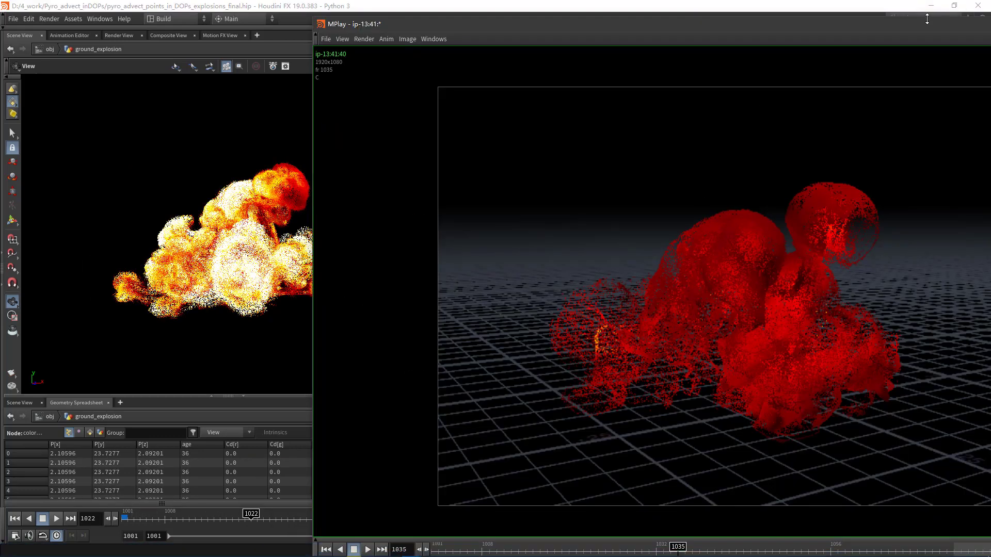
drag(927, 19, 900, 58)
click(841, 54)
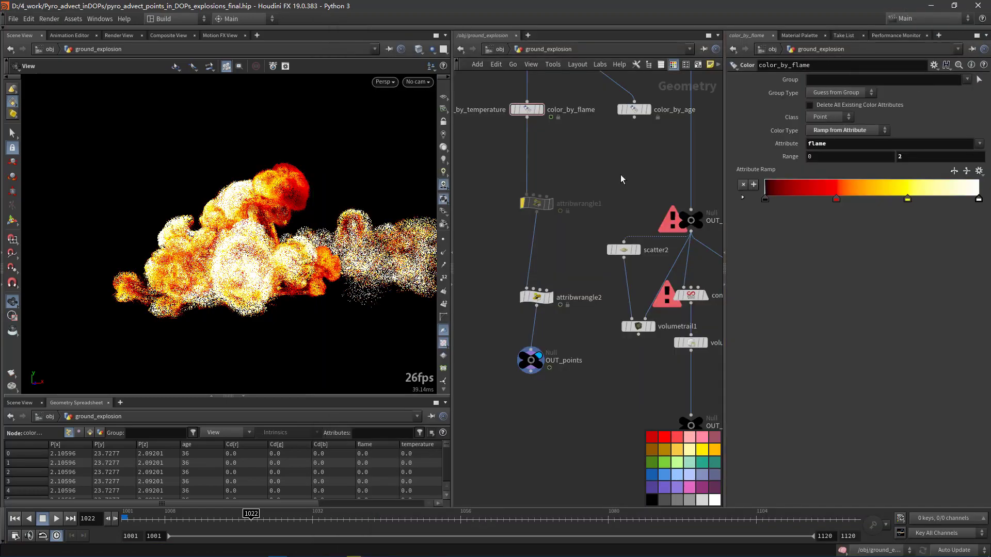
Step: Rewind to frame 1001, display the color node at the end of the popnet branch, and scrub its points to frame 1033
scroll(584, 286, down, 3)
middle_drag(705, 322, 589, 301)
middle_drag(587, 335, 549, 290)
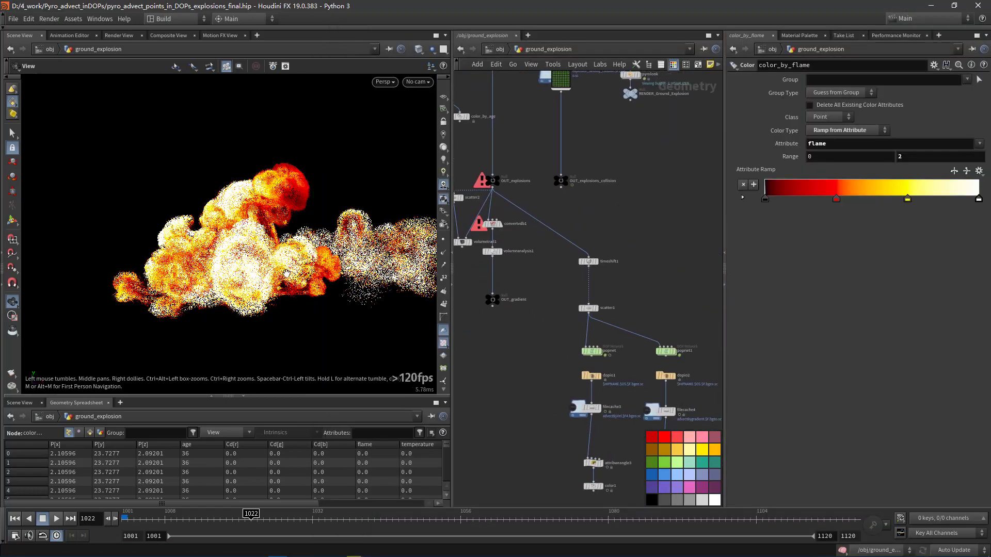
drag(293, 244, 185, 251)
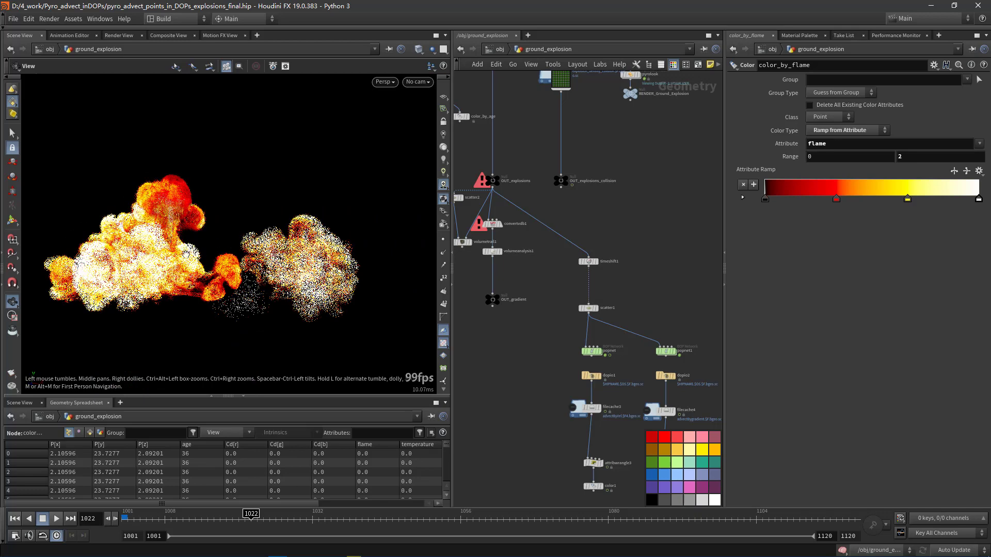
click(15, 518)
middle_drag(566, 328, 593, 262)
scroll(594, 262, down, 3)
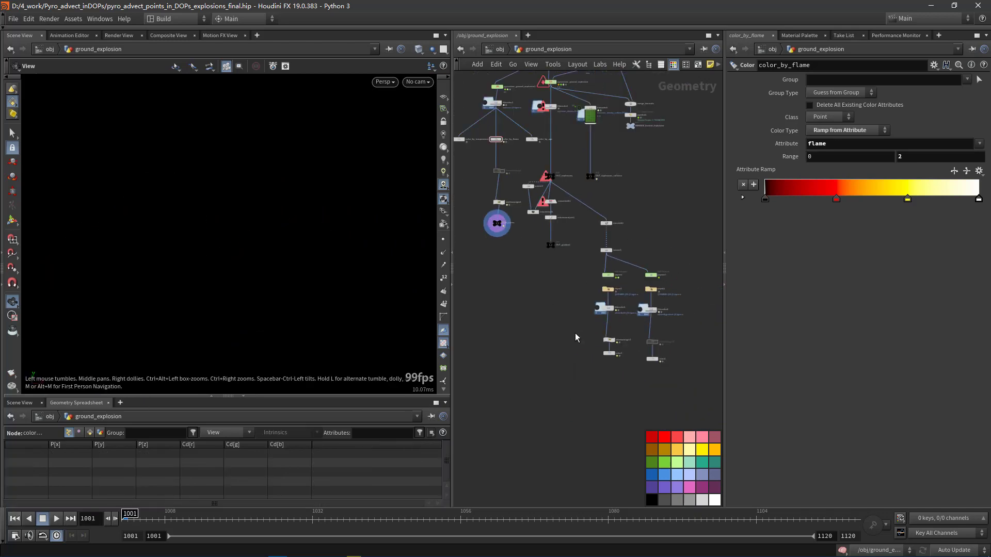
scroll(602, 356, up, 3)
click(624, 354)
middle_drag(559, 325, 586, 375)
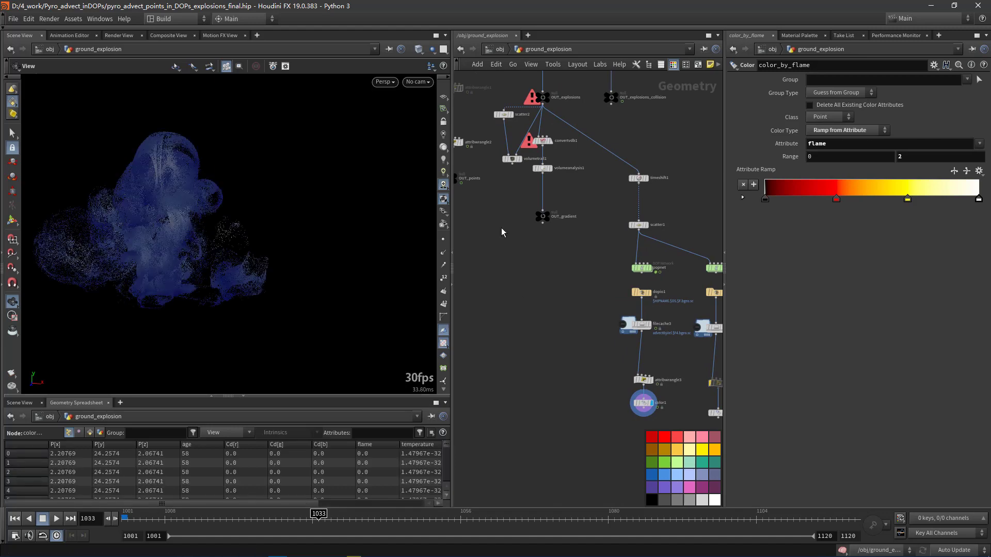
Step: Switch the display back to OUT_points to compare it with the popnet result at frame 1033
middle_drag(501, 227, 555, 274)
scroll(546, 303, down, 4)
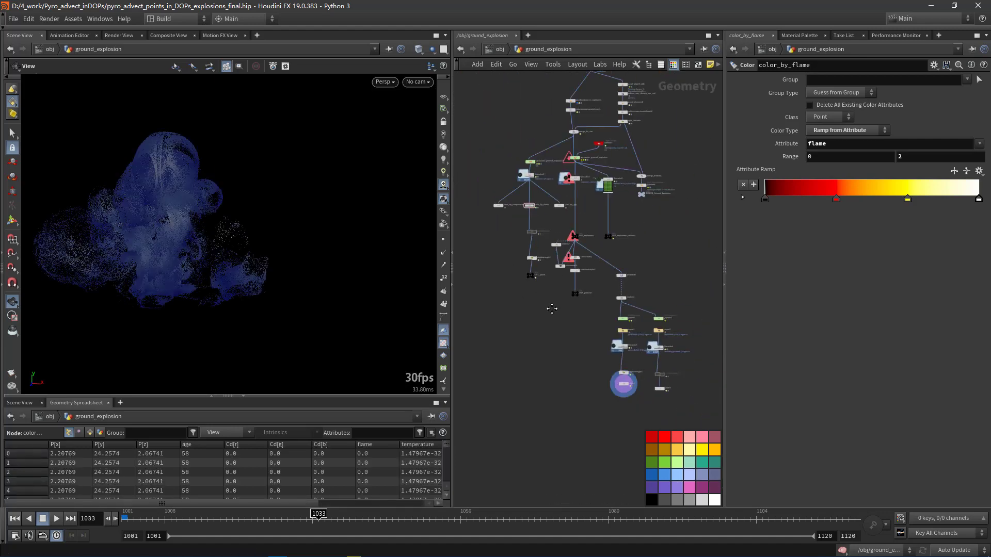
middle_drag(553, 308, 573, 337)
scroll(559, 321, up, 5)
click(561, 281)
scroll(586, 368, down, 2)
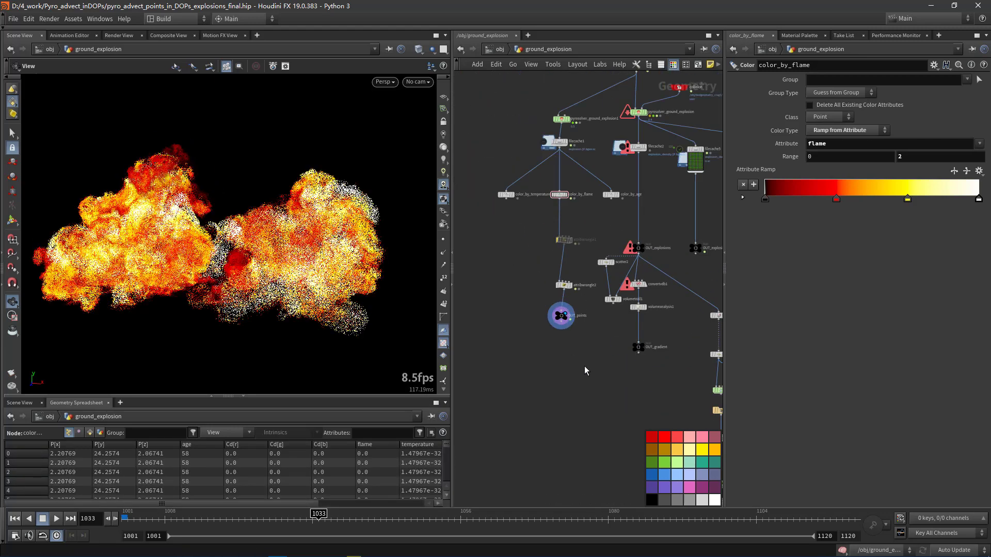
Step: Display the popnet branch's color node again and examine its blue points from another angle
middle_drag(640, 413, 531, 290)
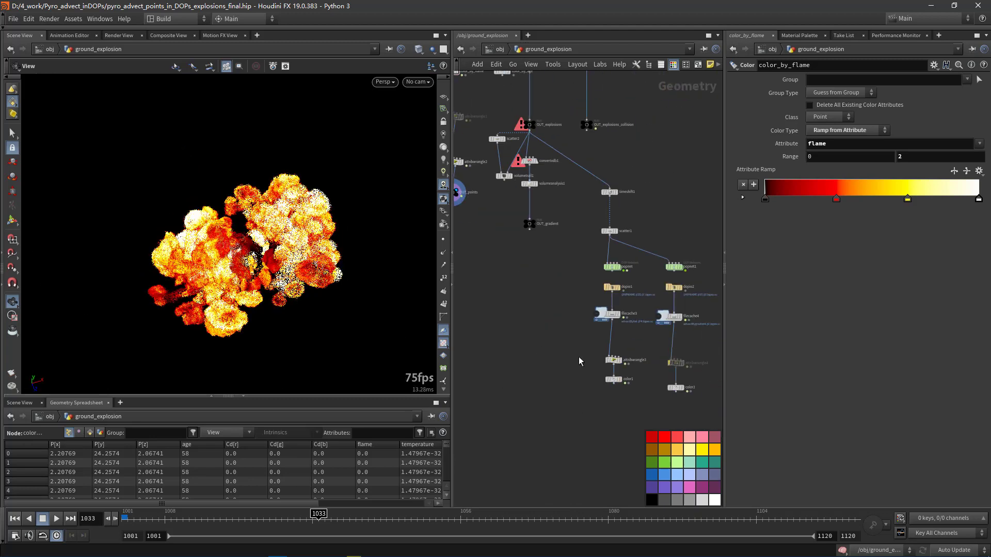
click(621, 380)
drag(279, 302, 245, 283)
right_click(368, 213)
click(358, 228)
Step: Display OUT_points once more and examine the flame-coloured explosion from another side
middle_drag(476, 203, 567, 353)
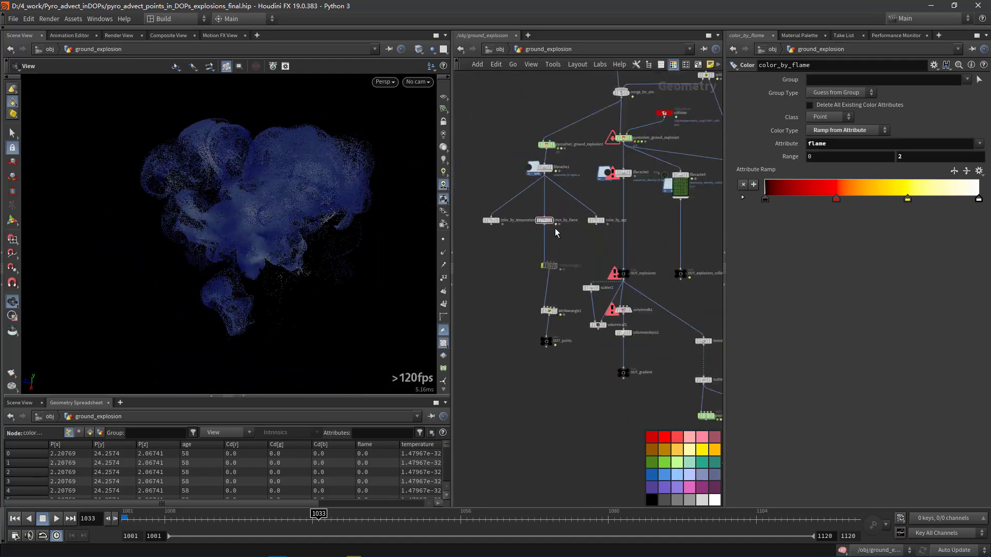
scroll(555, 228, up, 2)
click(555, 354)
drag(272, 279, 198, 268)
Step: Select pyrosolver_ground_explosion1 together with filecache1, and display filecache2's cached explosion density at frame 1033
middle_drag(572, 400, 523, 363)
scroll(525, 363, down, 3)
scroll(506, 242, up, 2)
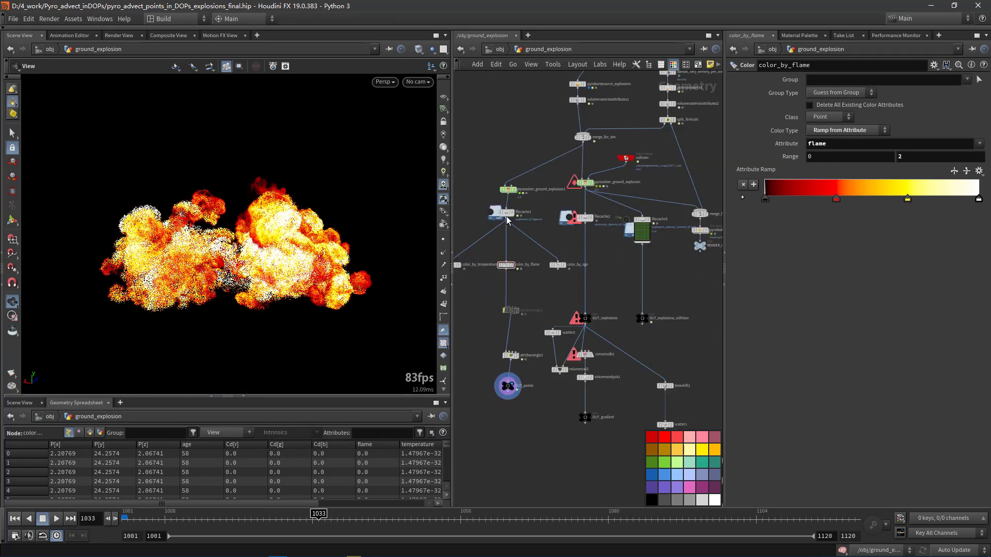
drag(532, 219, 494, 201)
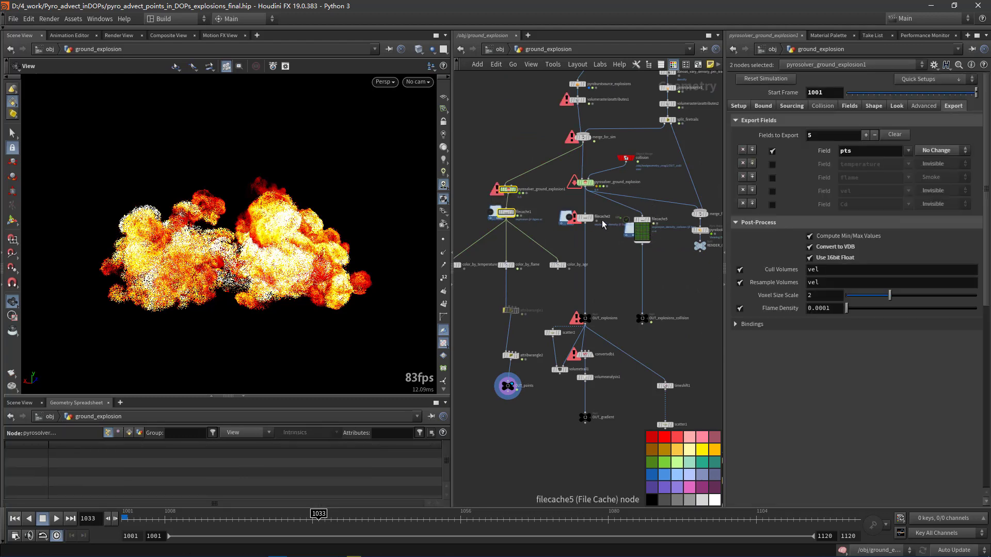
mouse_move(587, 221)
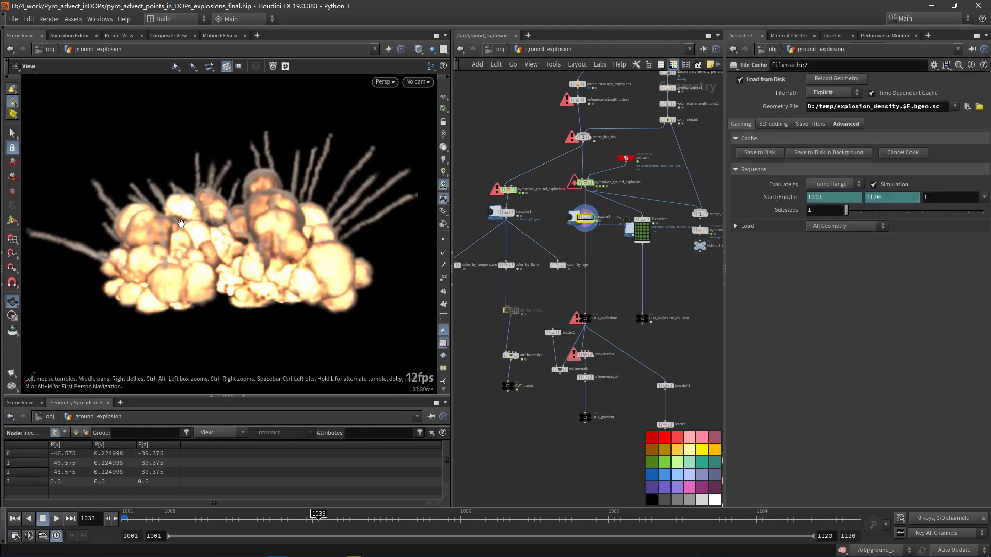
Step: Compare filecache1's cached points with filecache2's explosion volume by displaying each of them at frame 1033
click(512, 212)
click(592, 219)
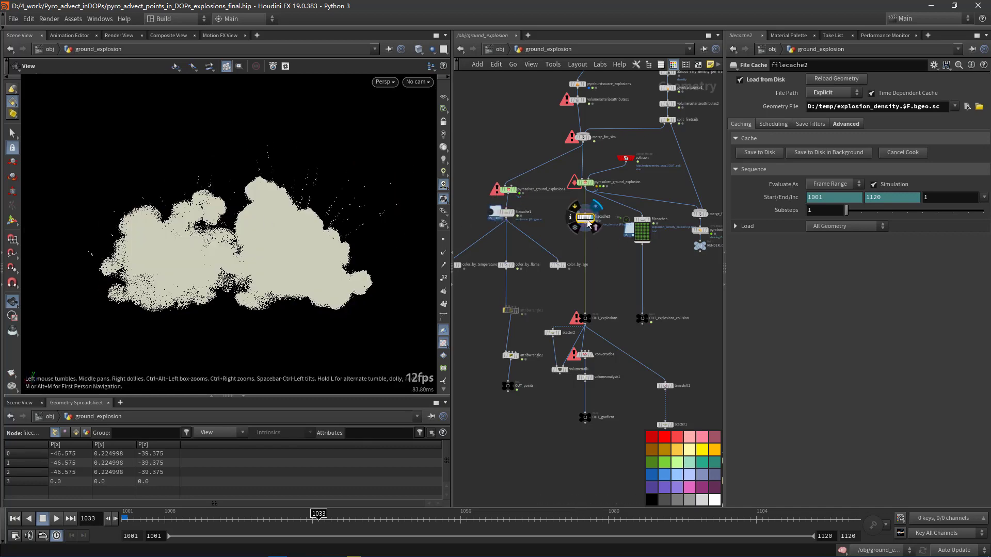
Step: Display color1 at the end of the popnet branch and view its blue points through cam1
middle_drag(625, 307, 514, 136)
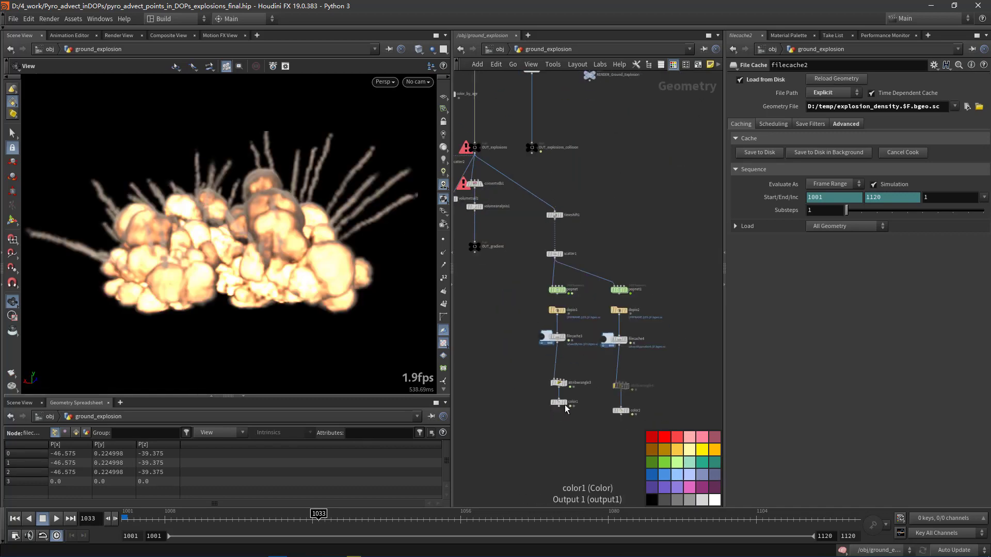
click(565, 402)
drag(332, 225, 239, 208)
click(418, 81)
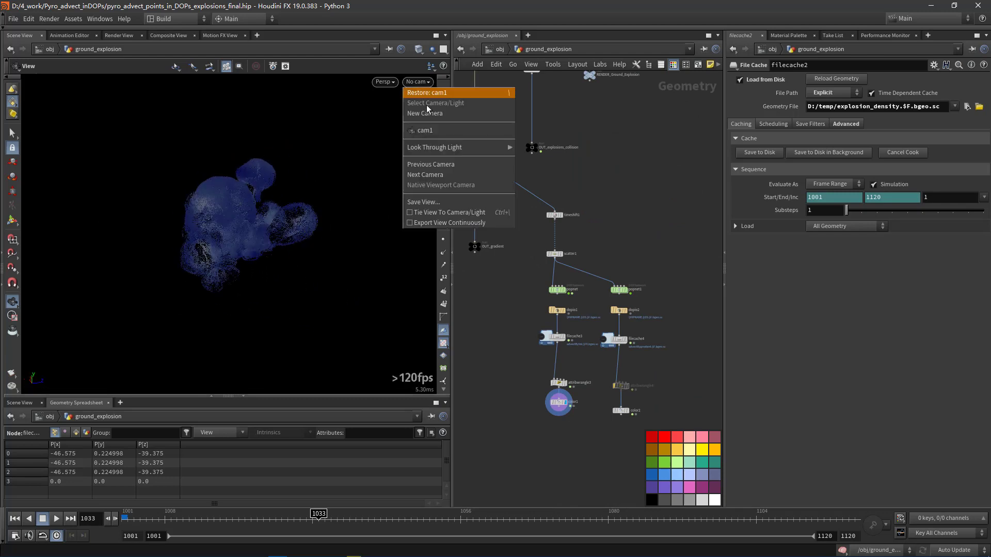
click(435, 130)
Step: Inspect the emission type of source_first_input inside the popnet network and return to the ground_explosion level
scroll(559, 339, up, 3)
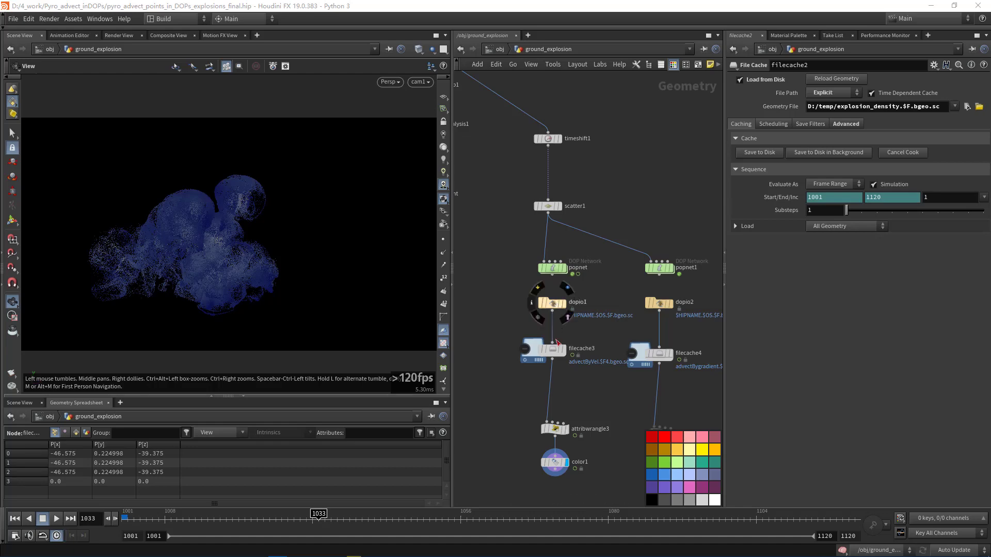
double_click(555, 268)
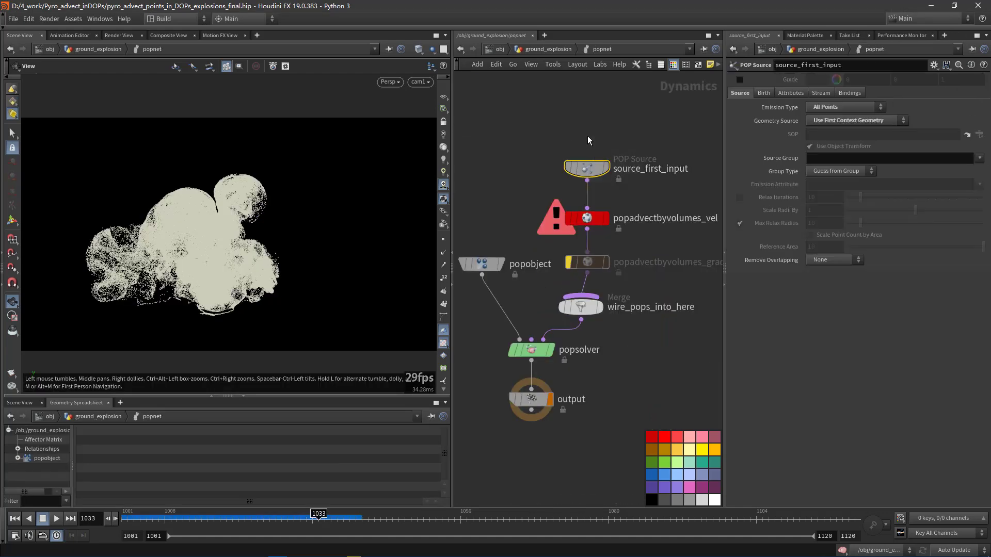
click(827, 107)
click(827, 107)
click(533, 49)
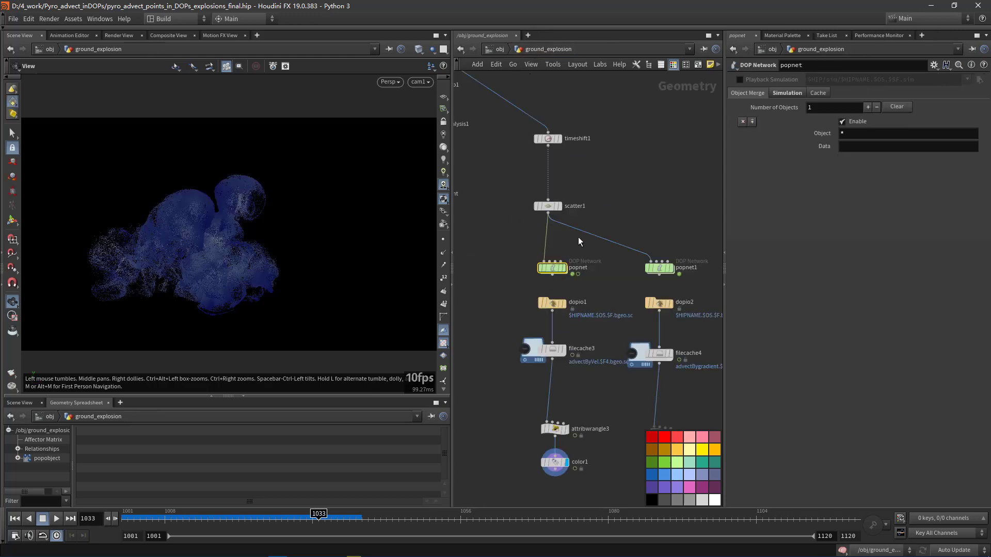
Step: Select scatter1 to check its global seed, and play the popnet points from frame 1001 to frame 1031
click(548, 206)
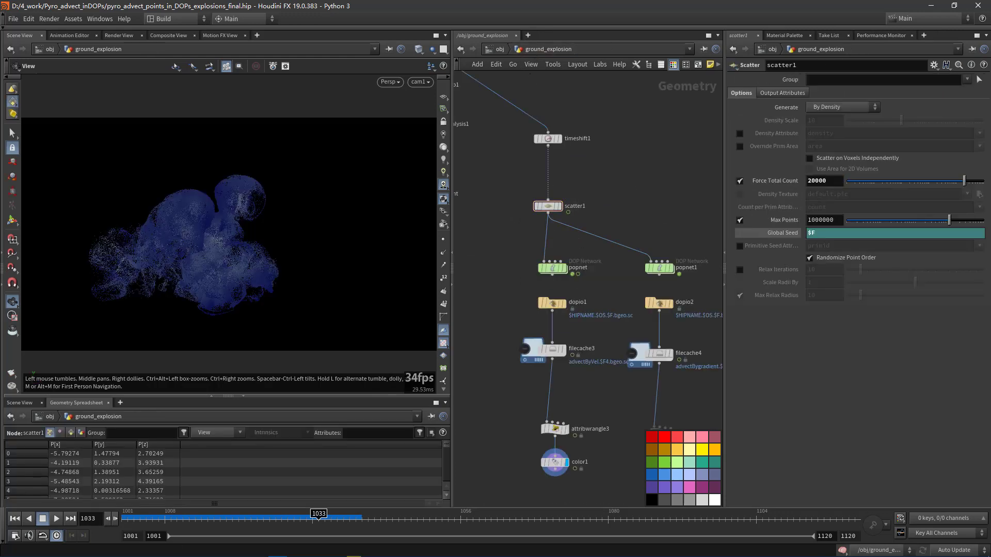
click(17, 519)
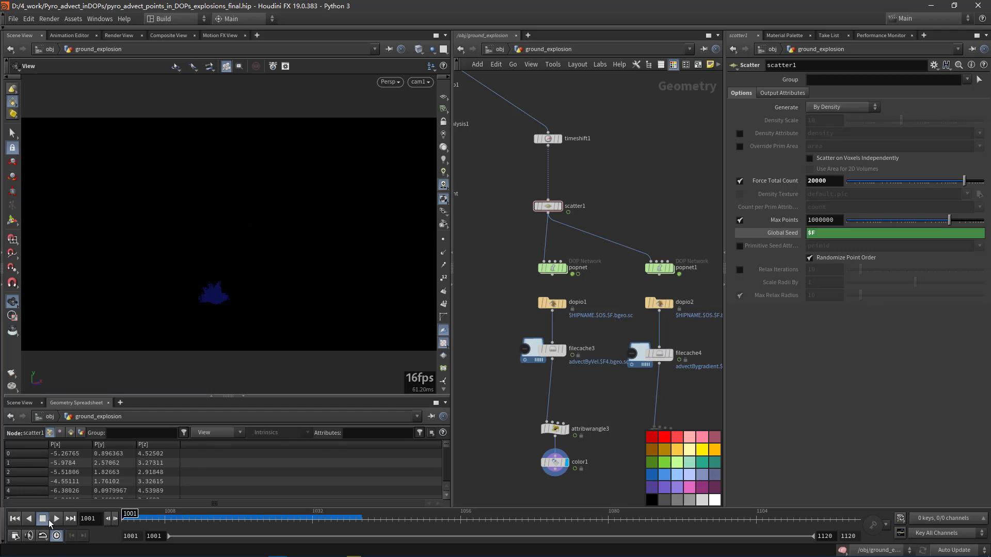
click(52, 520)
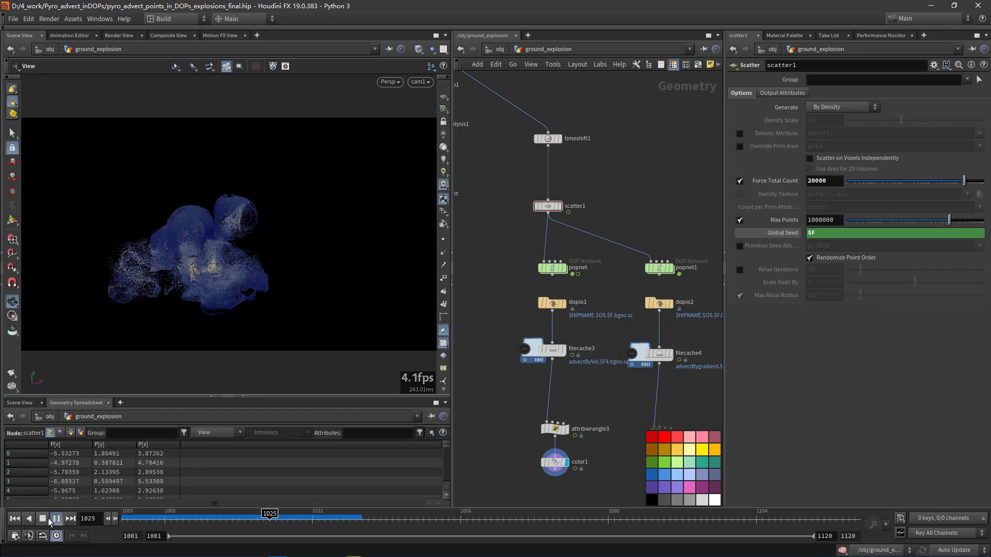
click(48, 518)
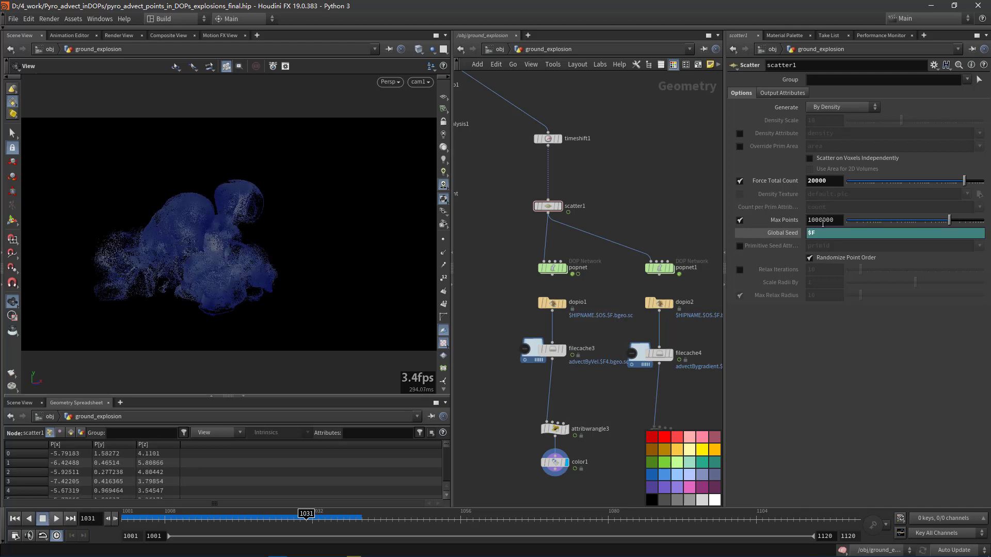
click(783, 231)
Step: Trace the network from the pyro solver branches down to the point advection branch and select popnet
scroll(600, 349, down, 8)
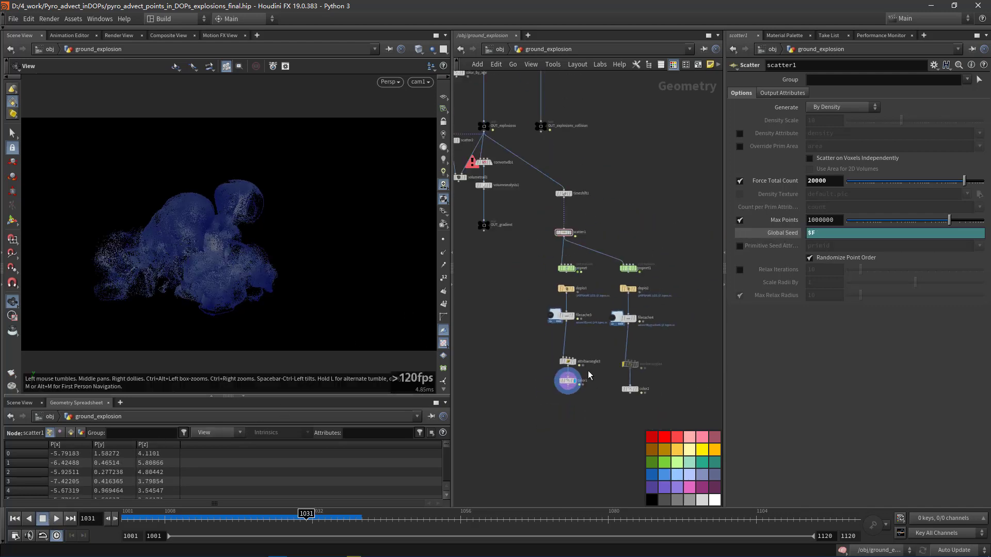
scroll(586, 361, up, 3)
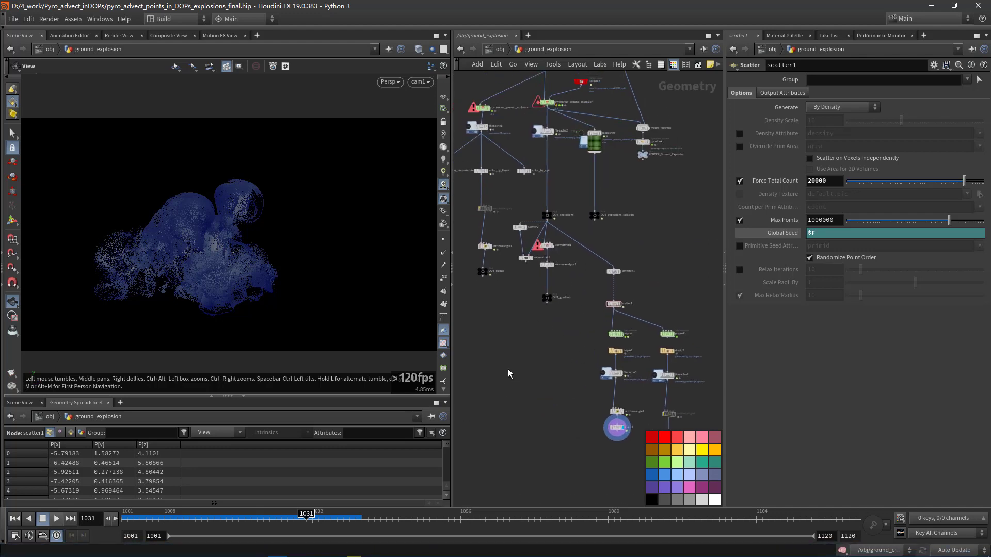
middle_drag(512, 147, 540, 214)
scroll(509, 178, up, 5)
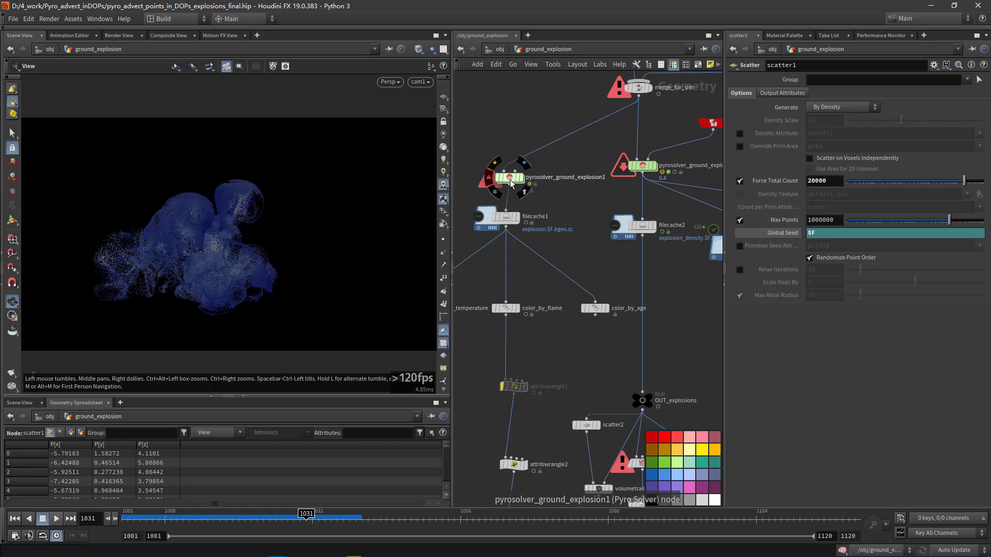
middle_drag(618, 363, 566, 196)
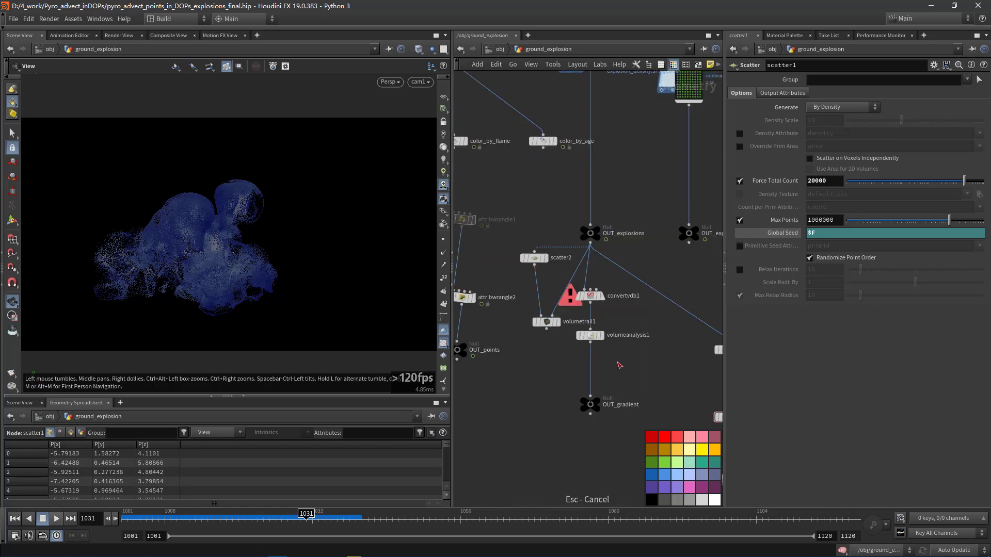
scroll(601, 336, down, 4)
middle_drag(639, 360, 566, 313)
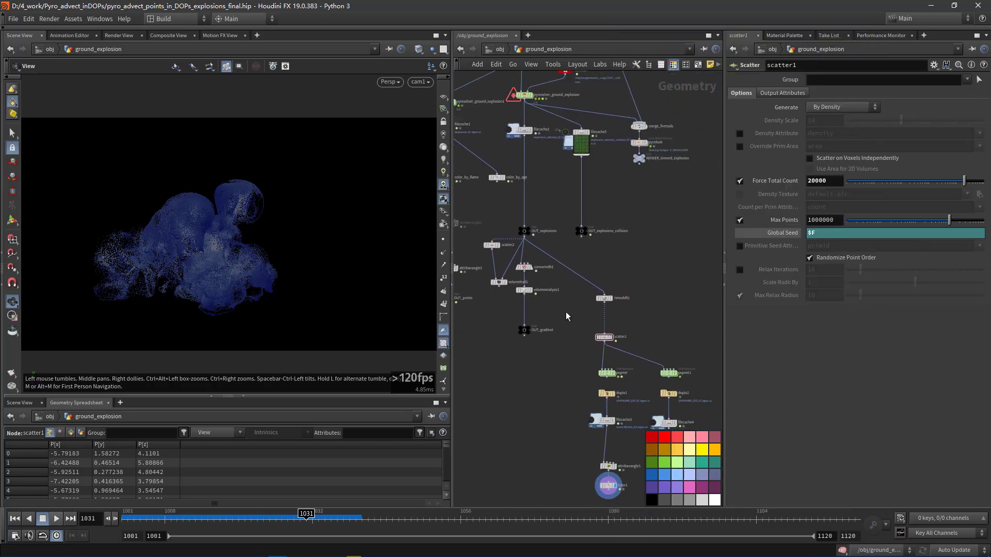
scroll(646, 372, up, 4)
click(586, 374)
middle_drag(615, 437, 609, 330)
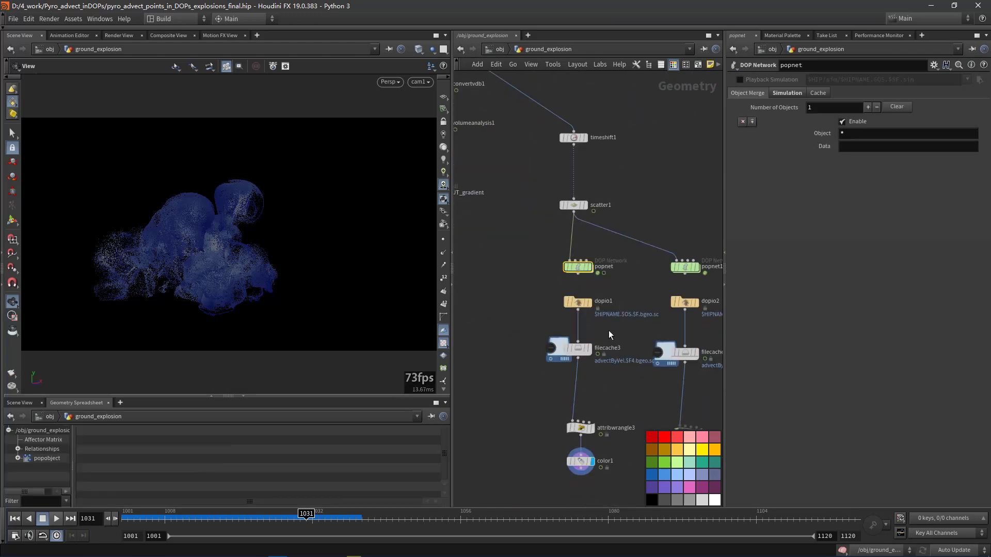
Step: Examine the whole ground_explosion network from its source nodes through the pyro solvers to both popnet branches
scroll(541, 283, down, 3)
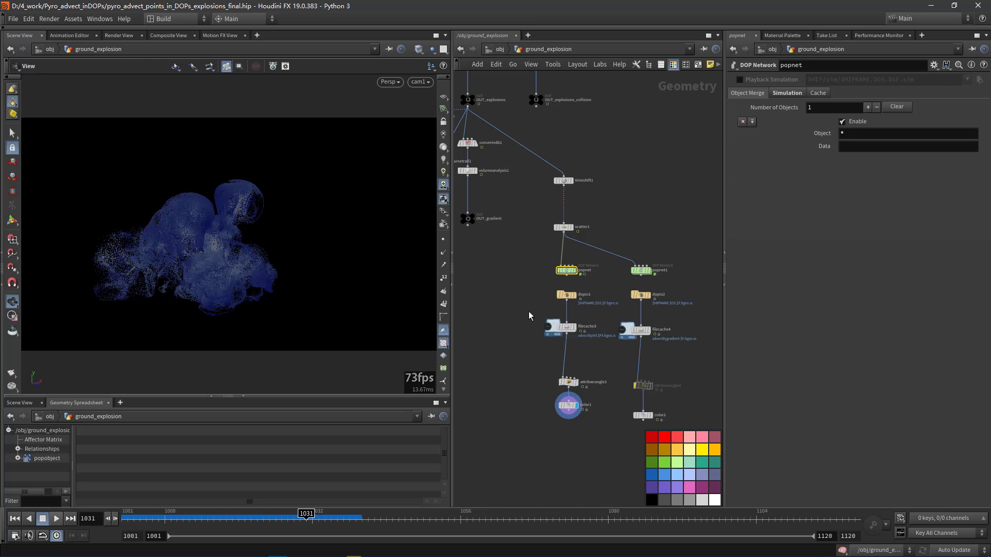
scroll(529, 279, down, 3)
middle_drag(529, 234, 566, 307)
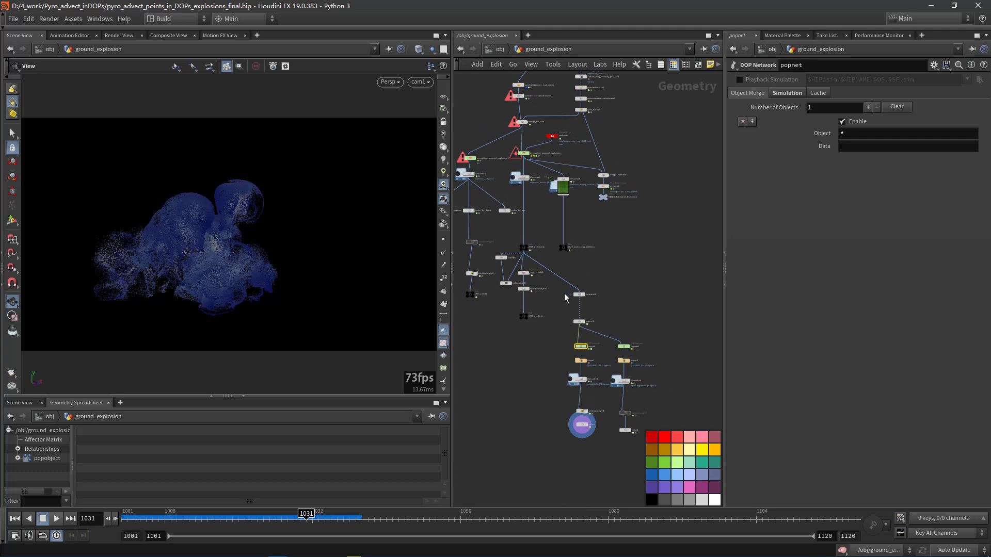
scroll(565, 295, down, 2)
middle_drag(583, 304, 576, 271)
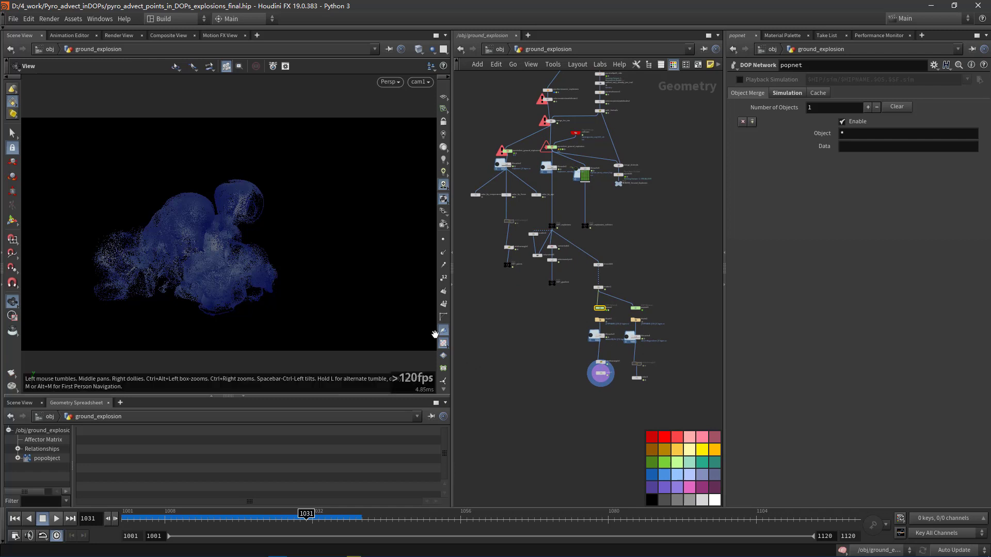
middle_drag(695, 189, 684, 235)
middle_drag(663, 193, 661, 248)
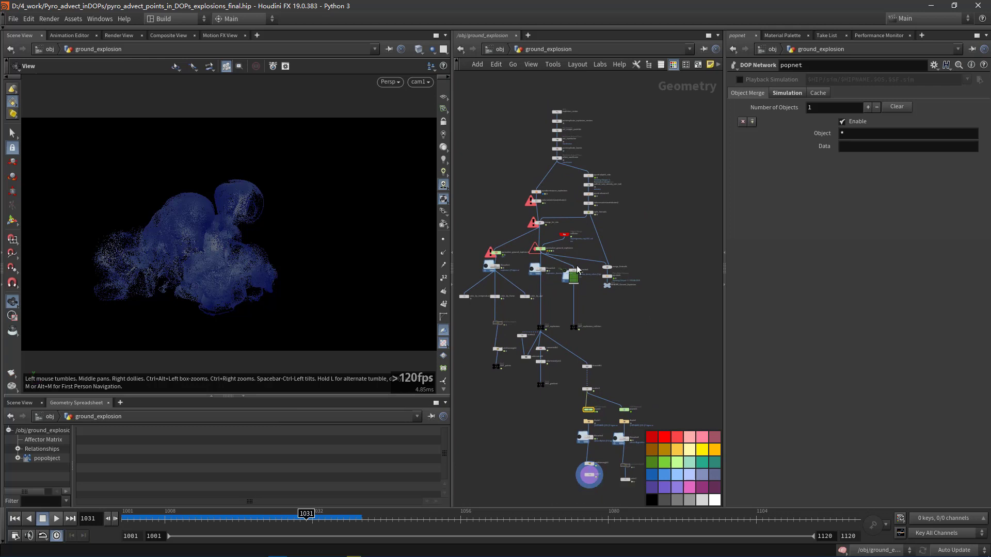
middle_drag(618, 327, 672, 309)
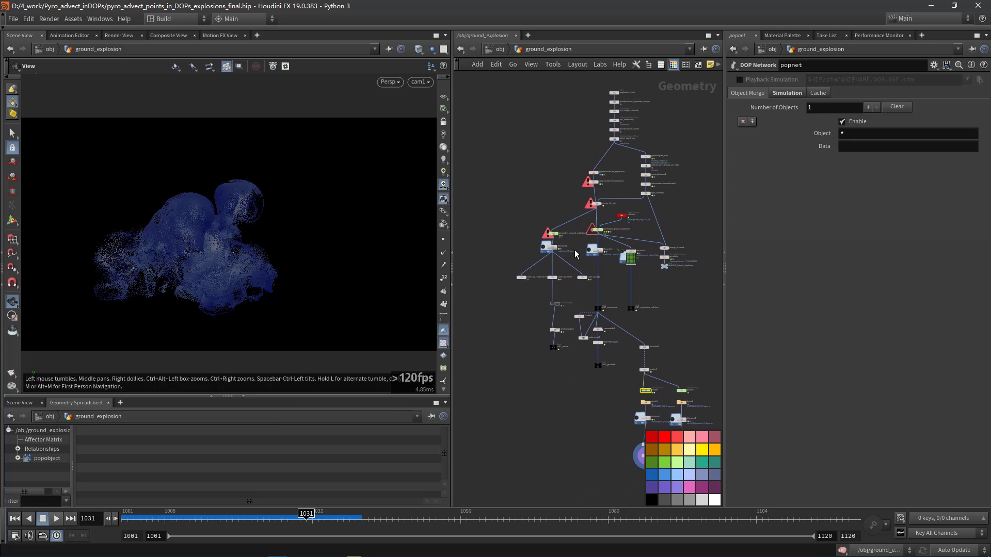
Step: Select filecache1 below pyrosolver_ground_explosion1 and inspect its cache settings and point attributes
scroll(567, 252, up, 5)
scroll(564, 253, up, 2)
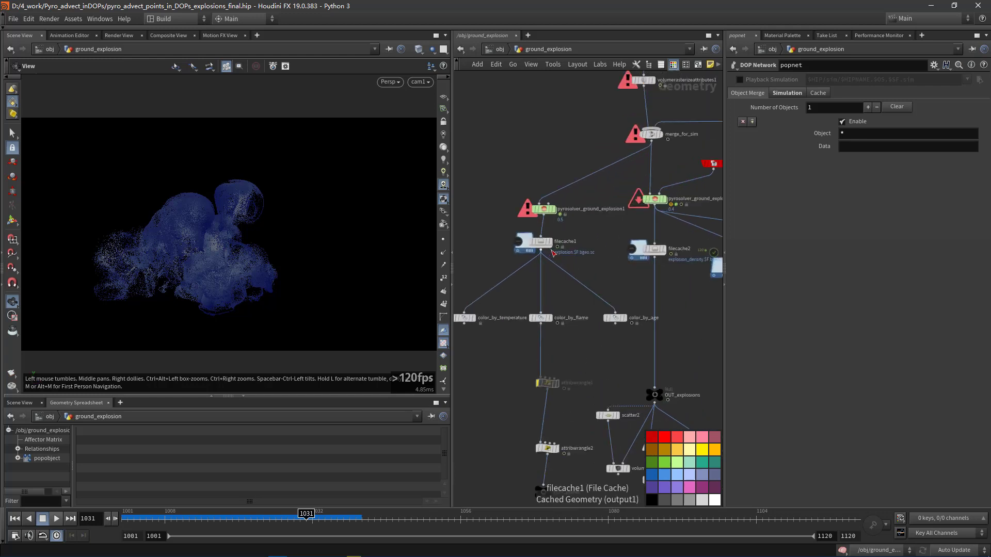
click(541, 243)
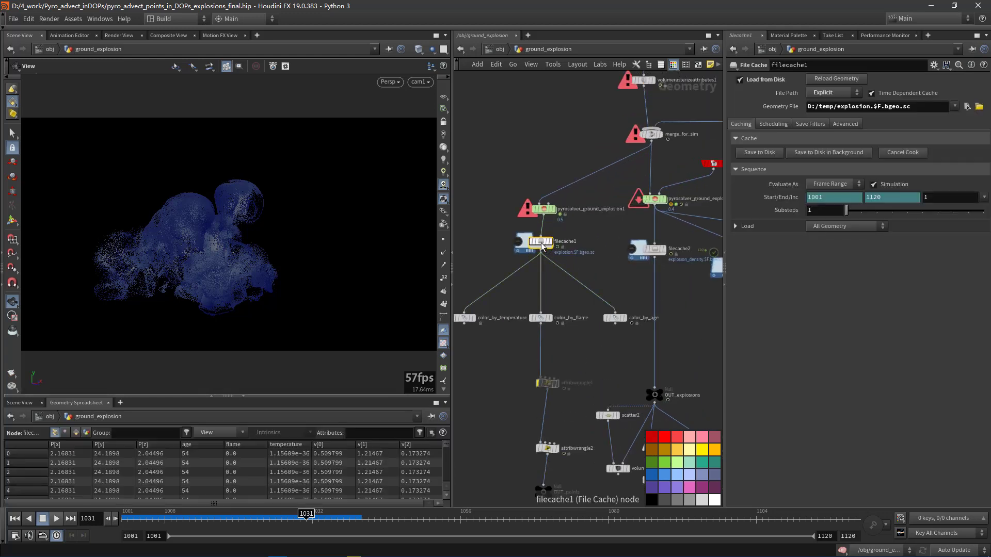
mouse_move(542, 247)
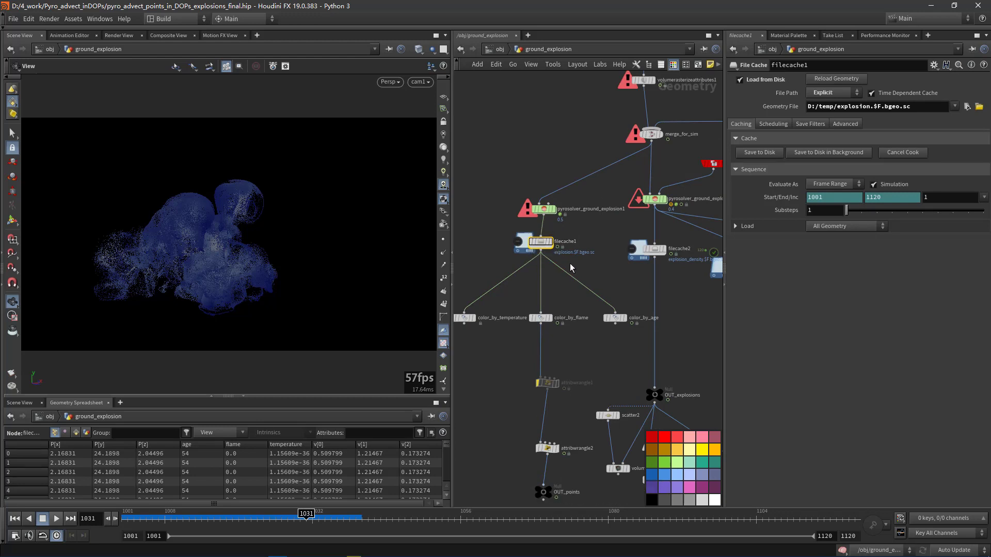
Step: Examine the displayed popnet-advected points at frame 1031 from several angles
scroll(570, 263, down, 2)
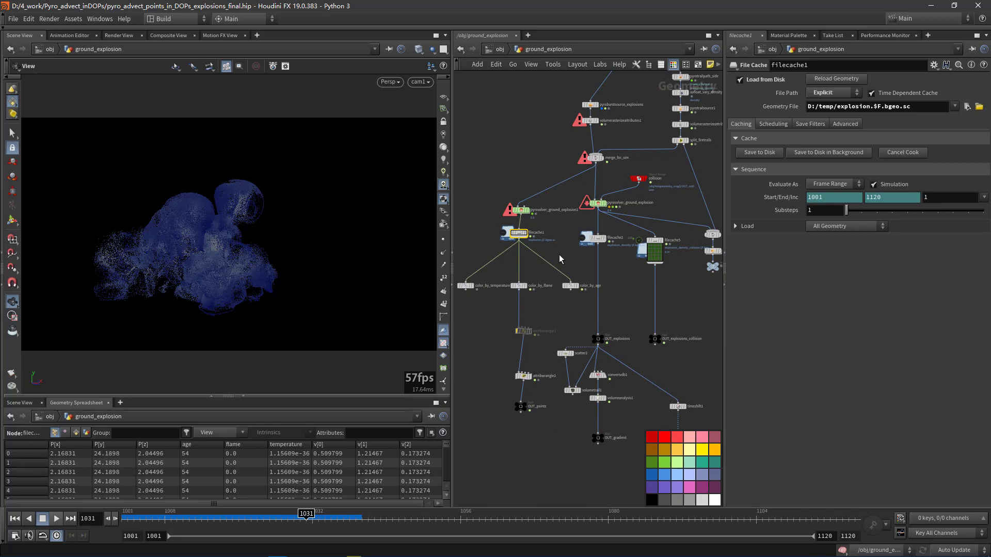
drag(230, 250, 249, 276)
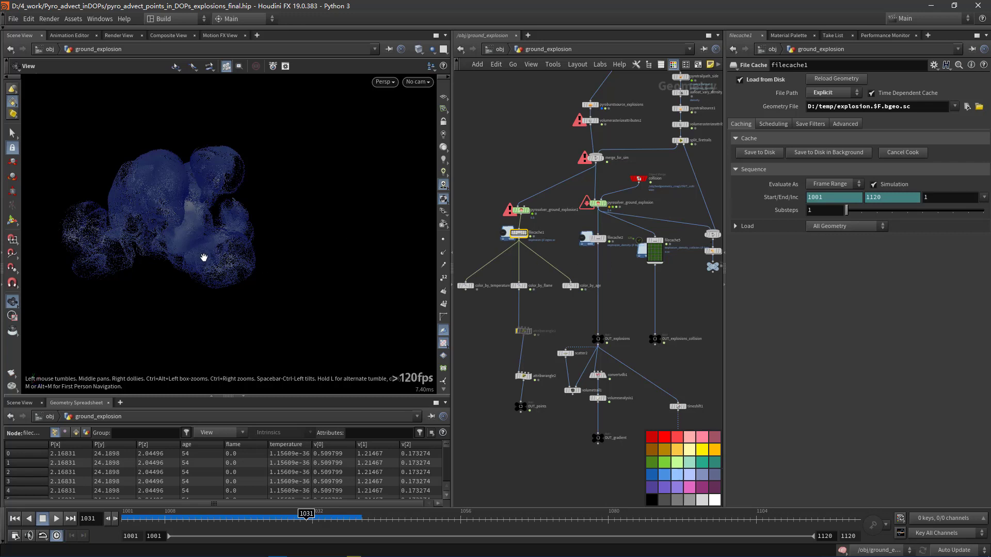
drag(232, 244, 142, 157)
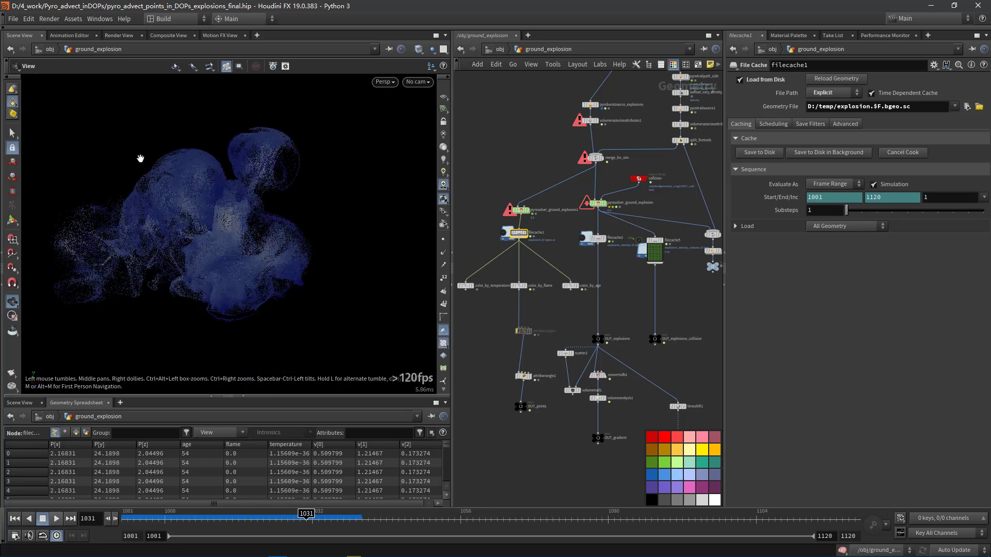
drag(191, 245, 221, 265)
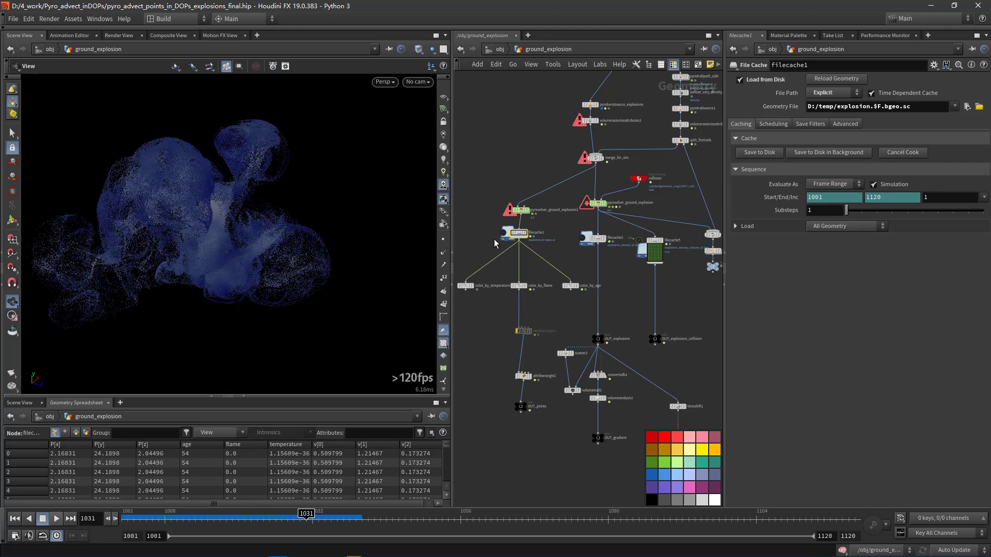
drag(243, 247, 380, 279)
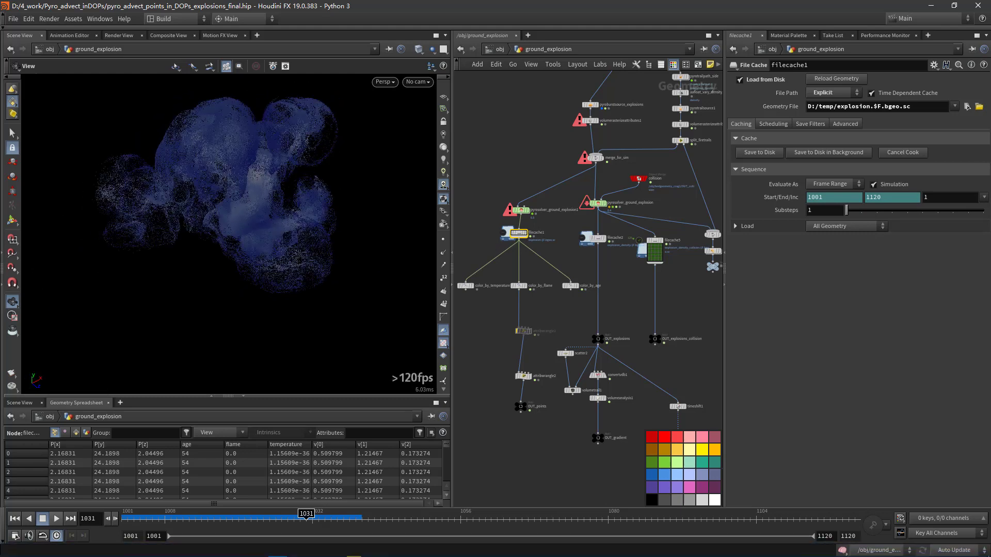